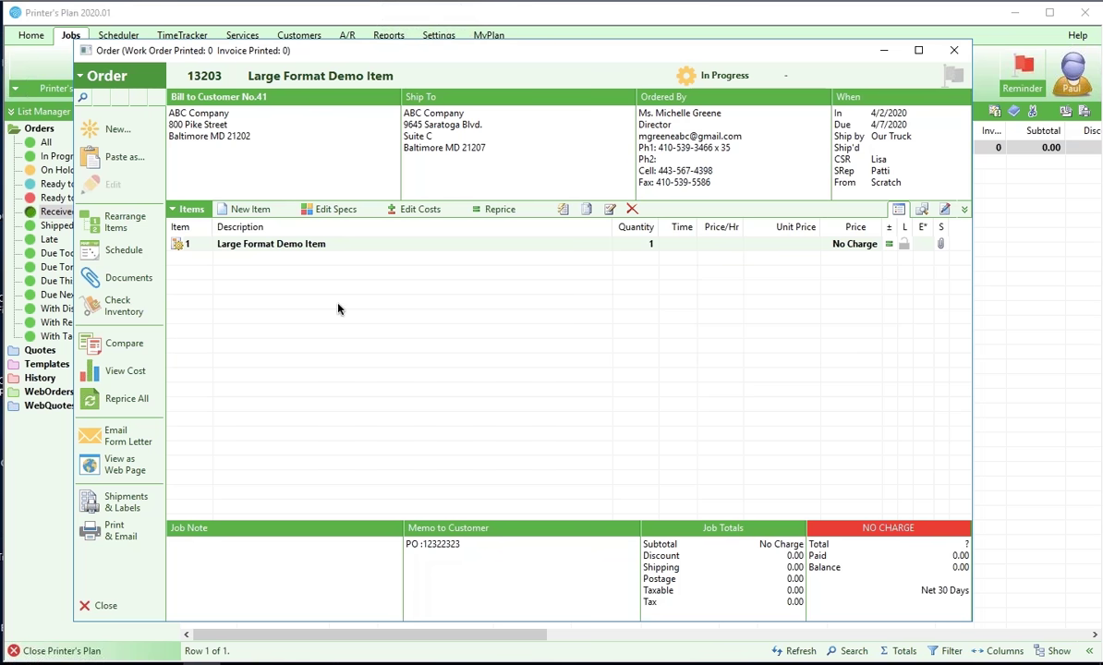
Edit the specs of Large Format Demo Item, setting the quantity to 10 and the size to 24 x 36.
click(256, 243)
click(328, 209)
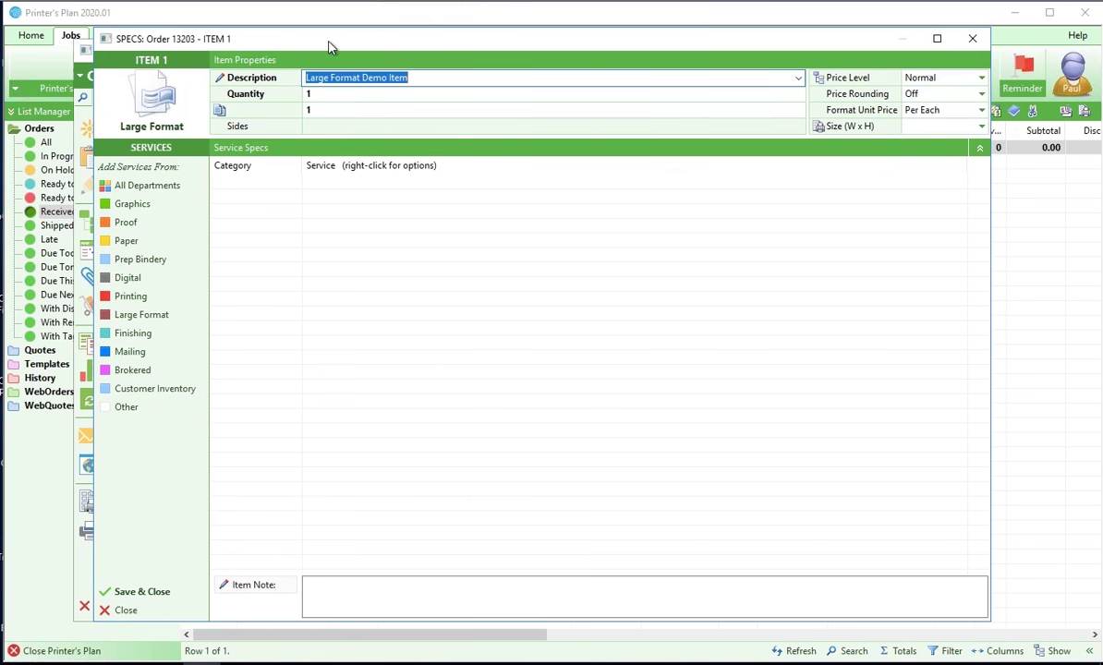
key(Tab)
text(10)
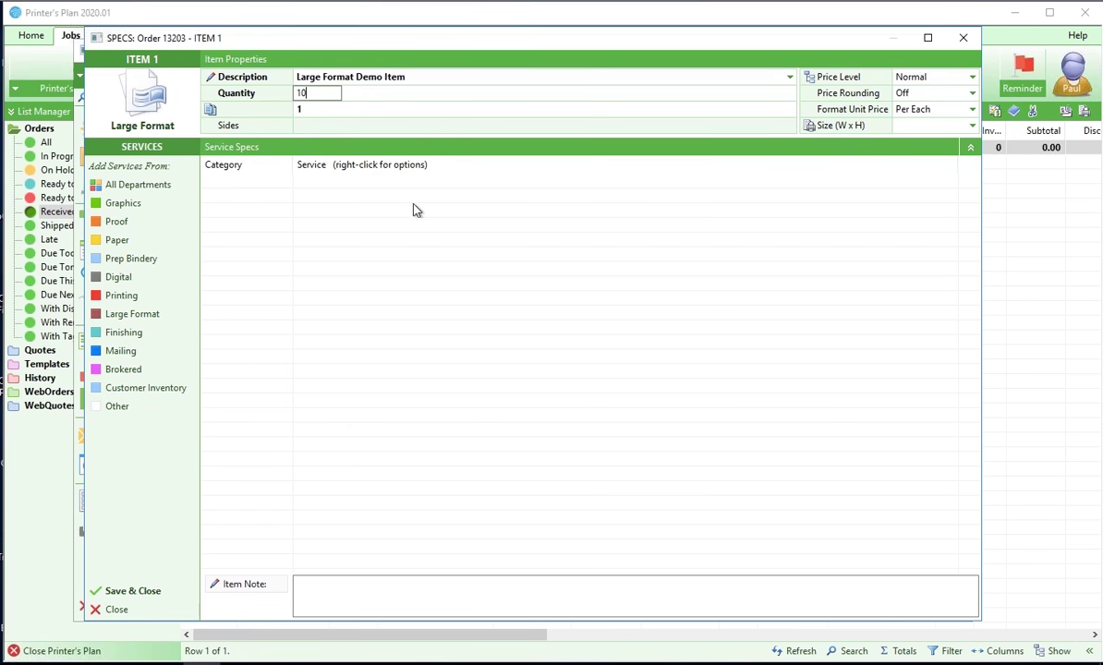
click(922, 127)
text(24 x36)
Add the Large Format medium "Banner - Cost and Price by Mat'l Length - 54" with its default layout and accept the document size update.
click(148, 315)
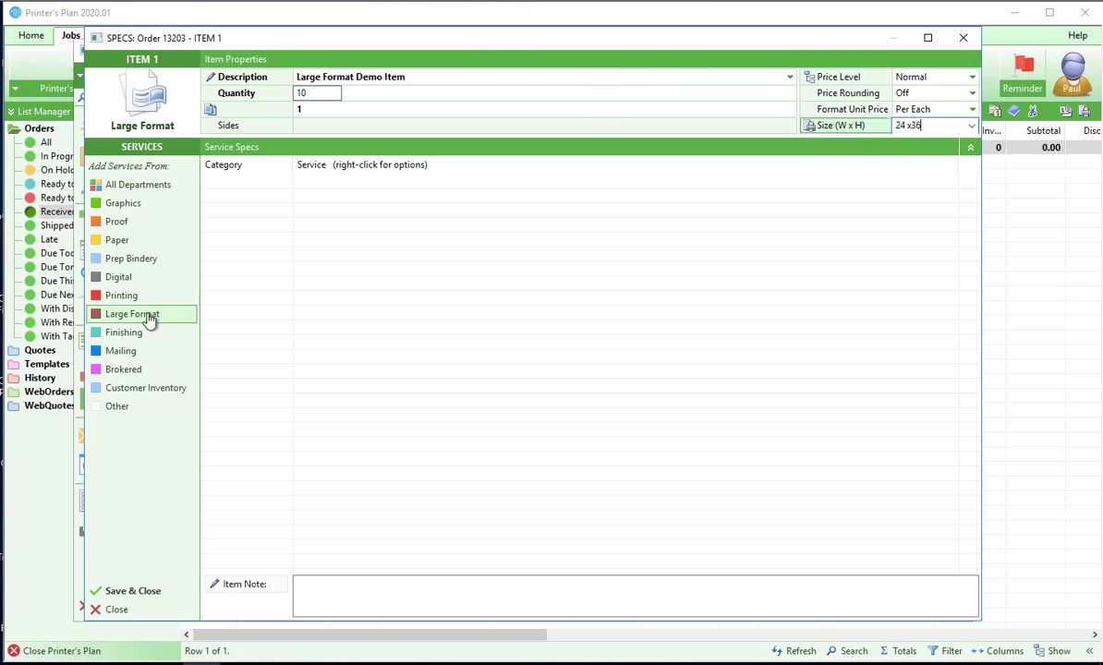
click(129, 204)
click(125, 319)
double_click(125, 317)
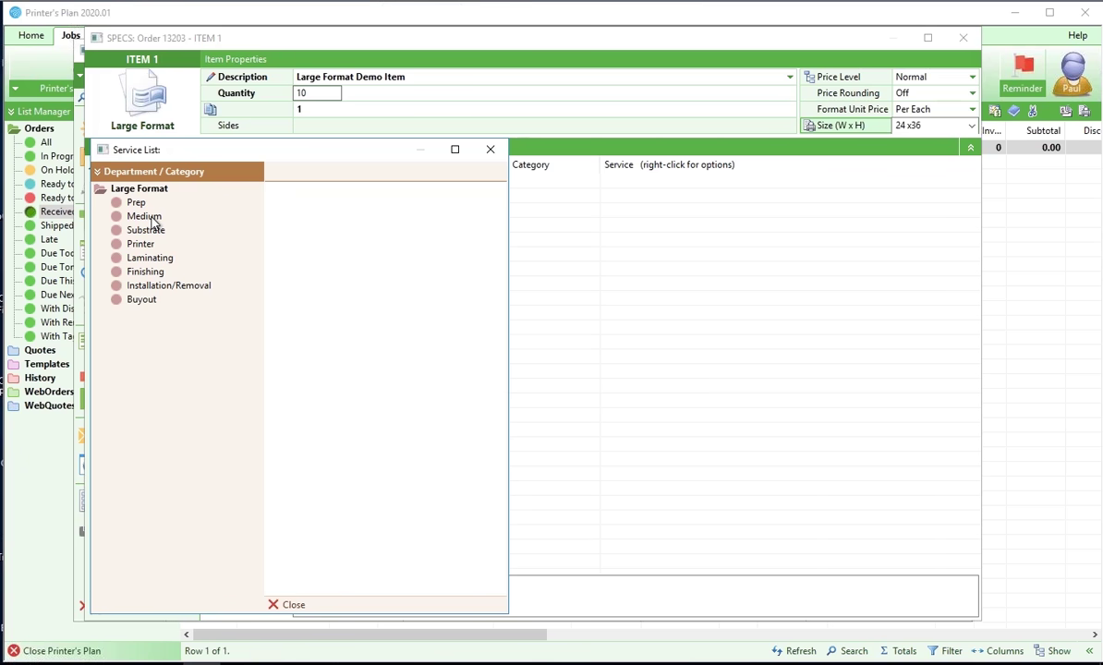
click(152, 219)
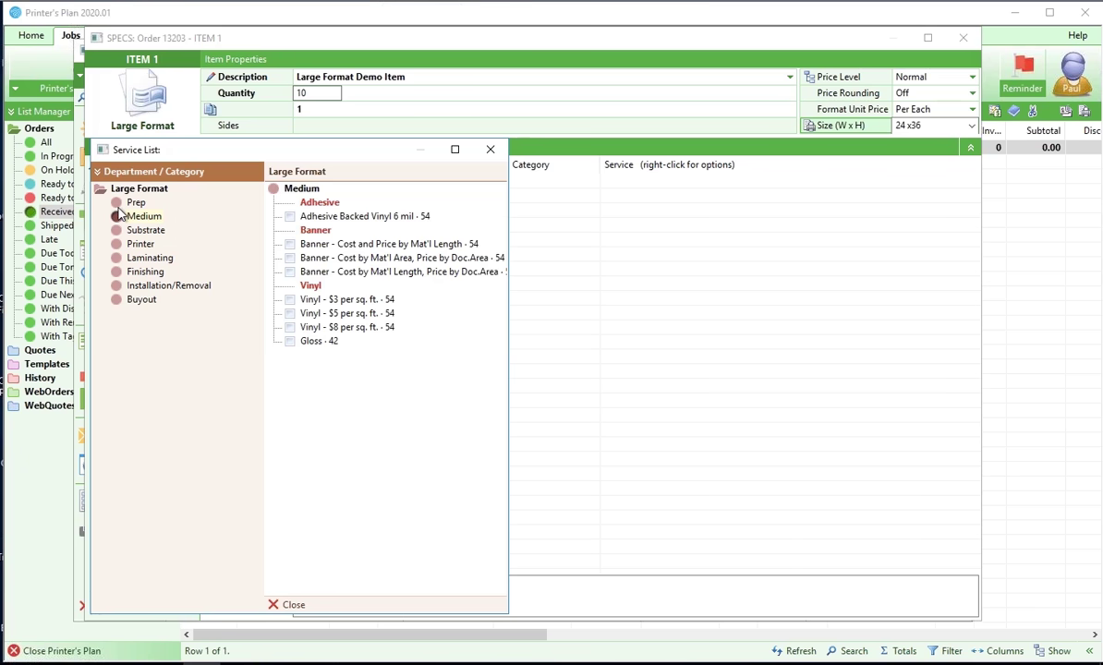
click(289, 245)
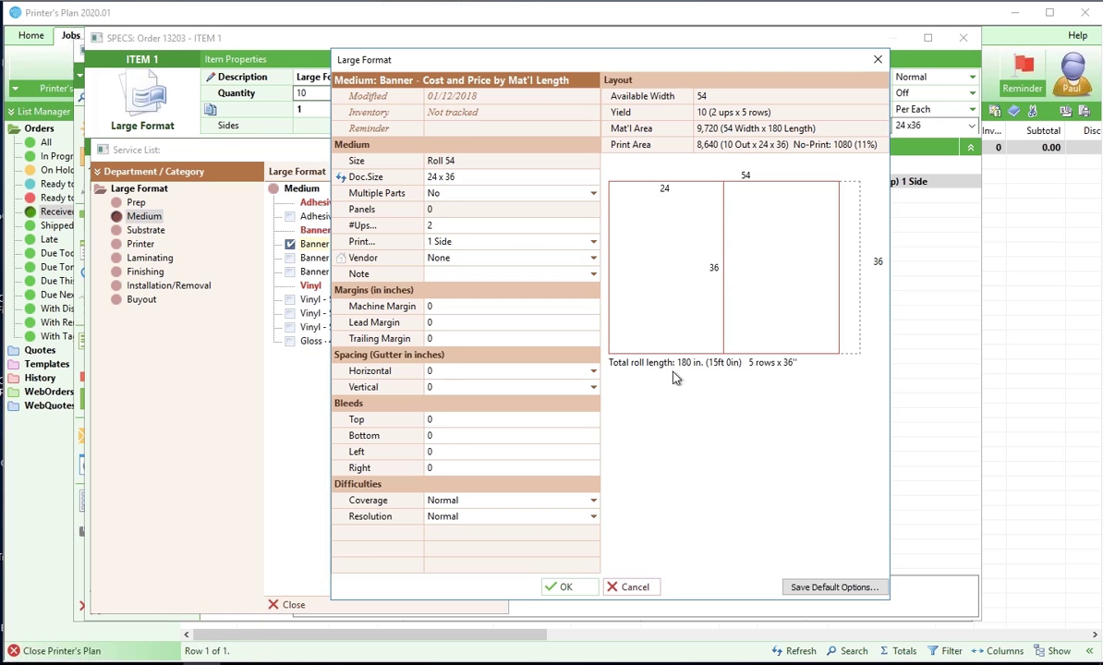
click(565, 591)
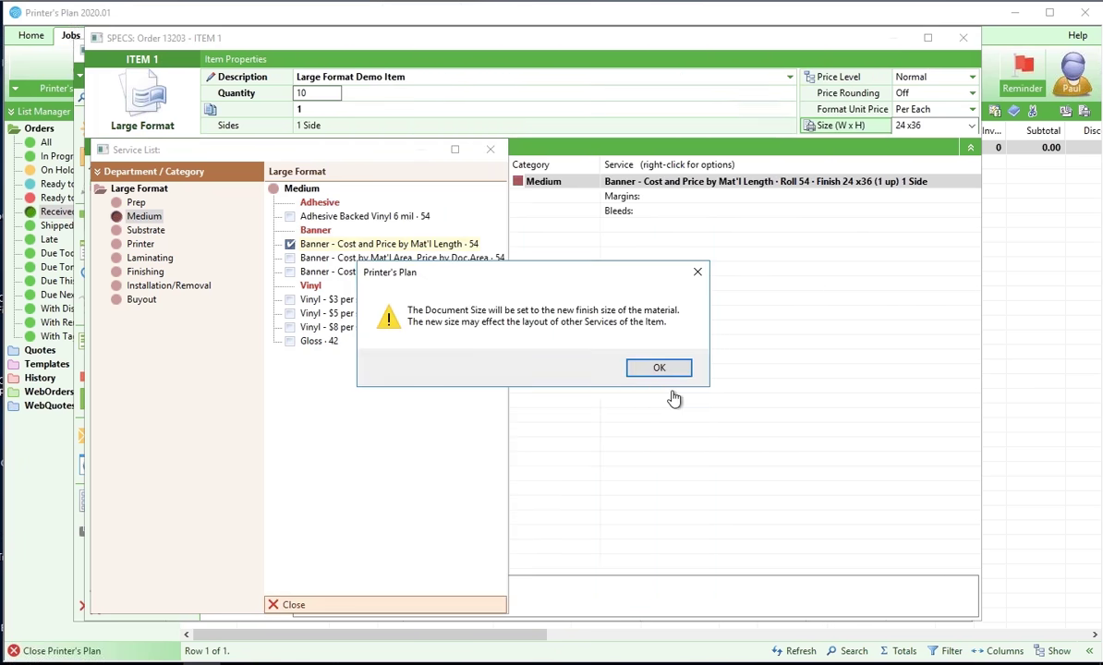
key(Return)
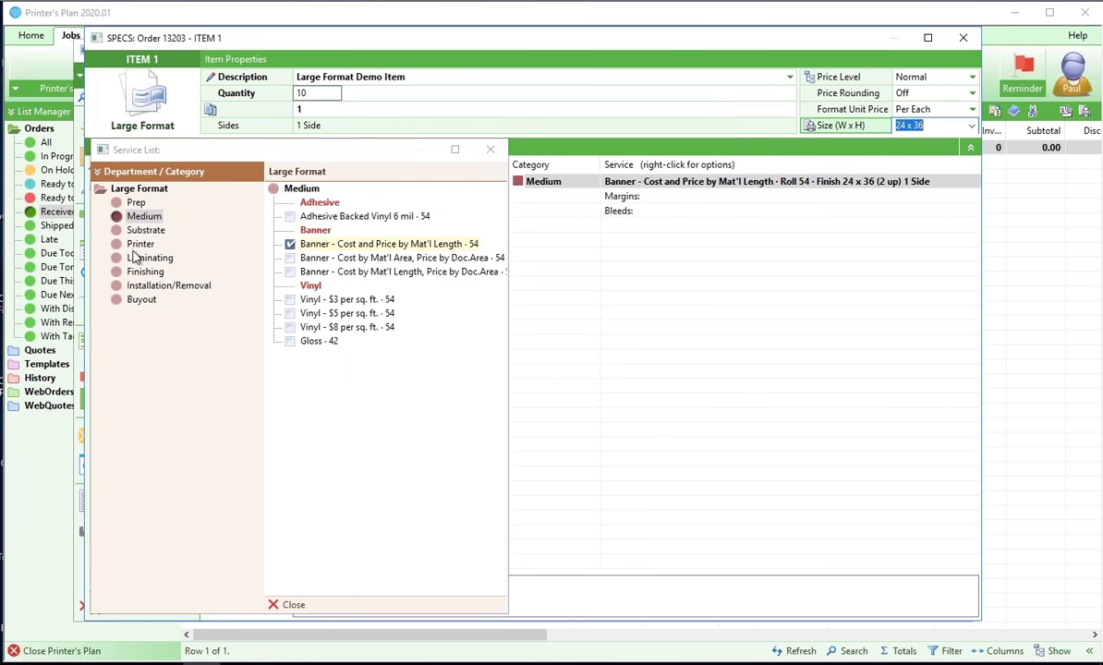
Add the Roll-Fed Printer (Cost+) service to the item and leave the service list.
click(139, 245)
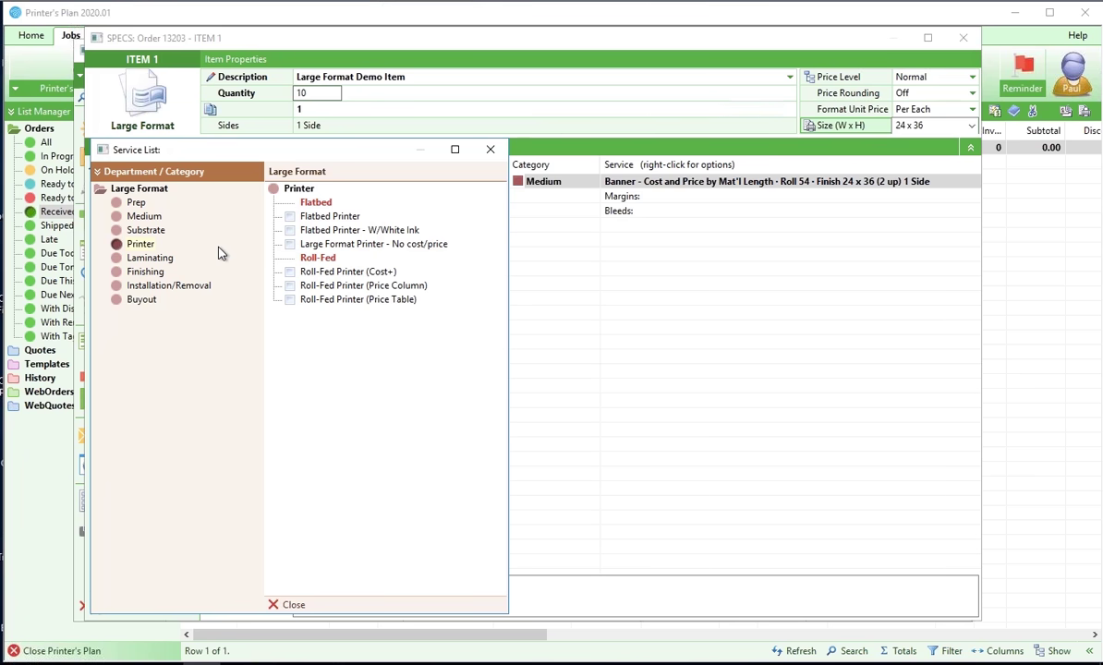
click(290, 273)
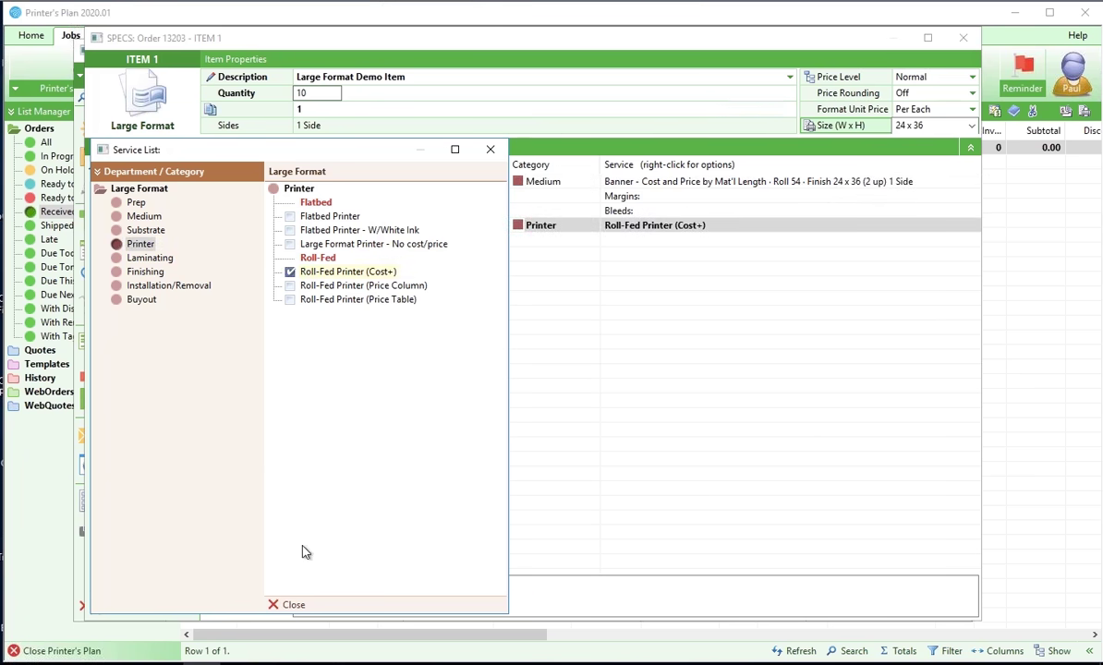
click(310, 608)
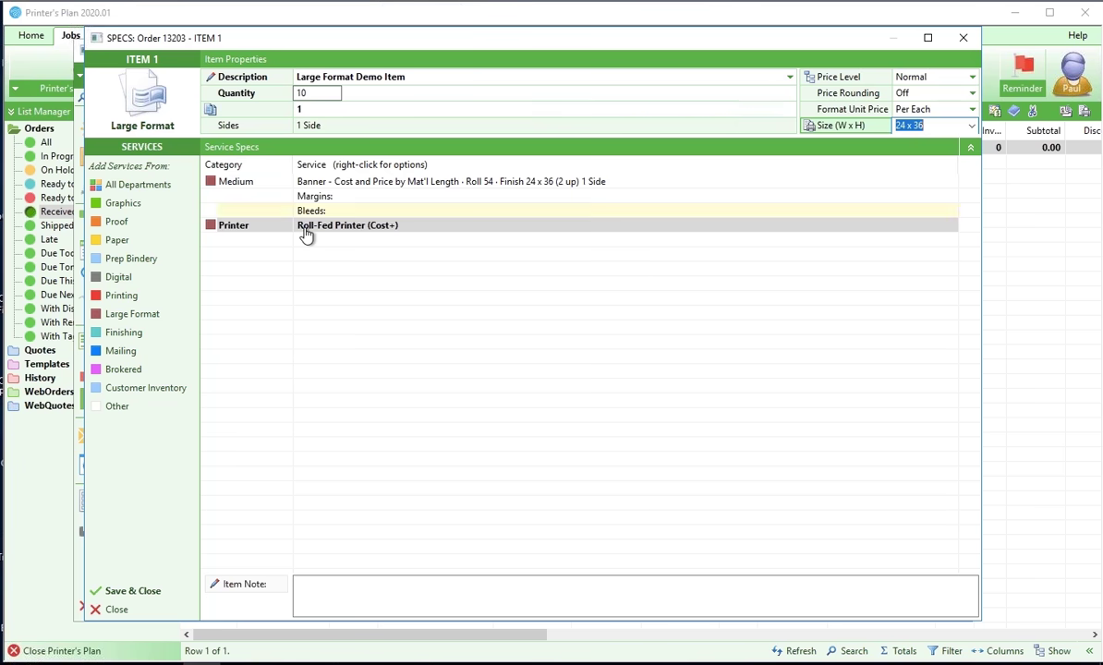
Save the item specs with Default Cost and Default Price, and close the order.
click(135, 596)
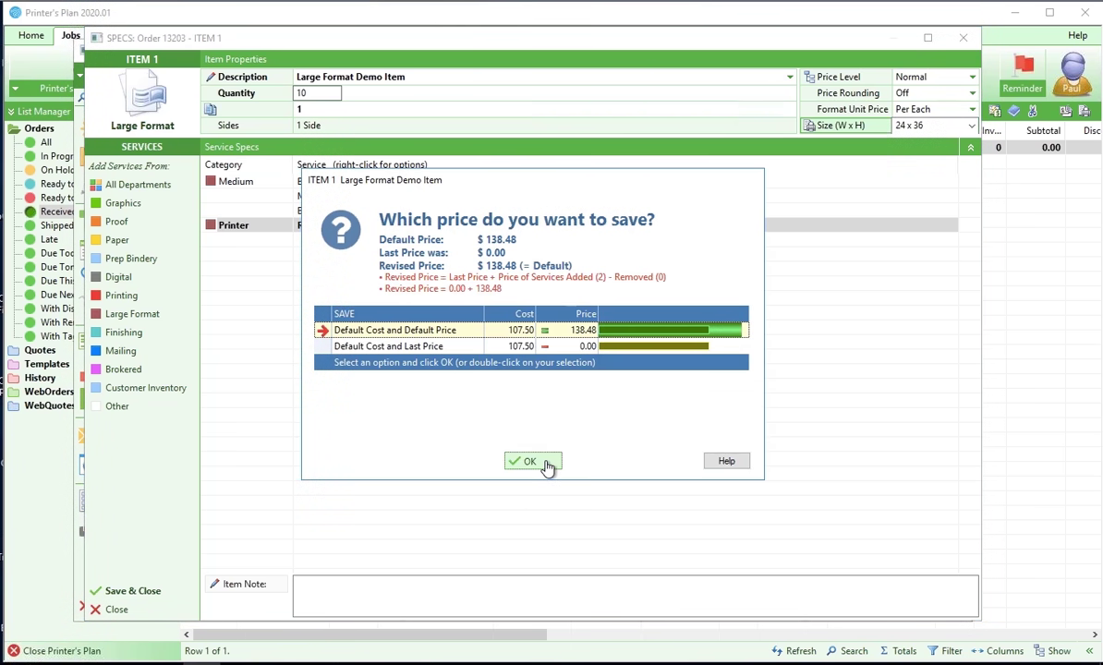
click(532, 462)
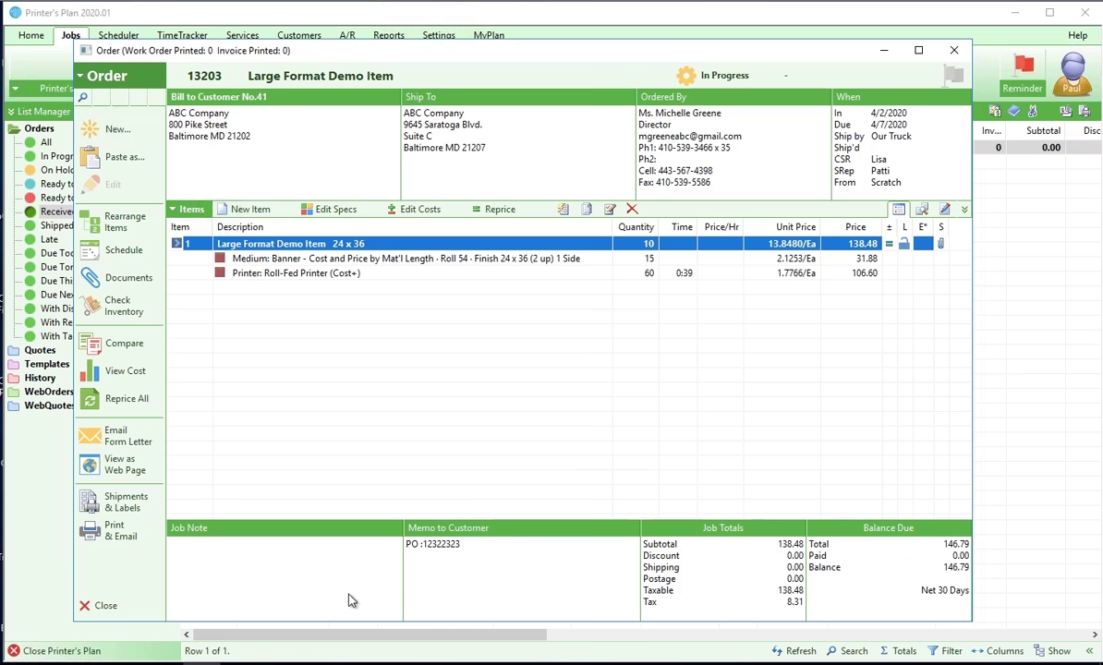
click(89, 609)
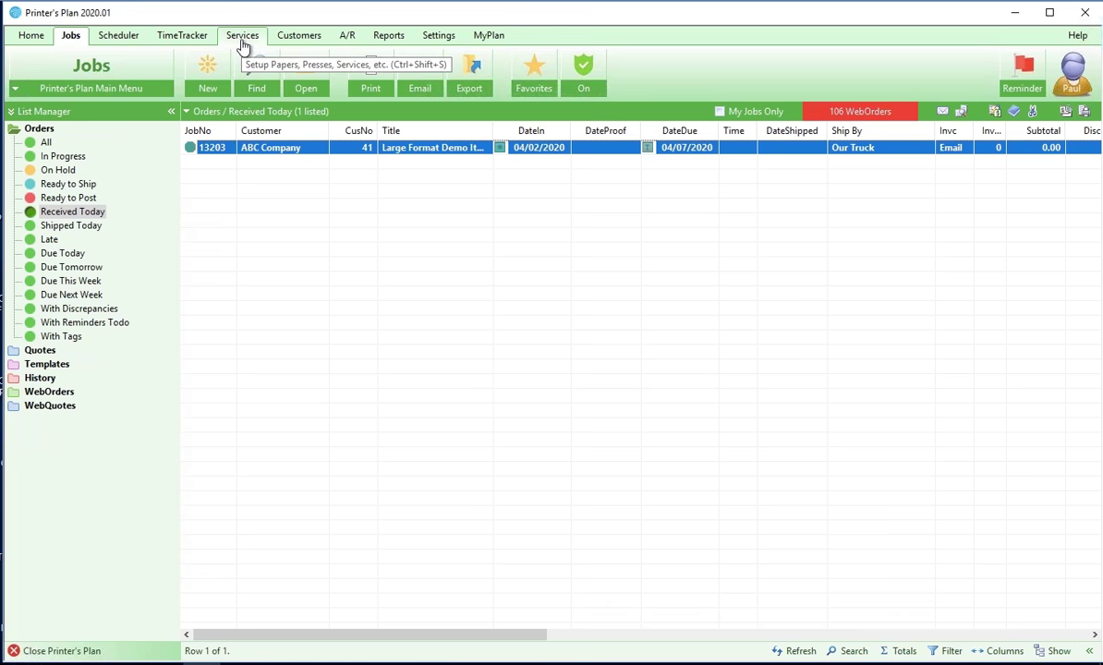
Open the Departments and Categories settings for Services and select the expanded Large Format department.
click(242, 39)
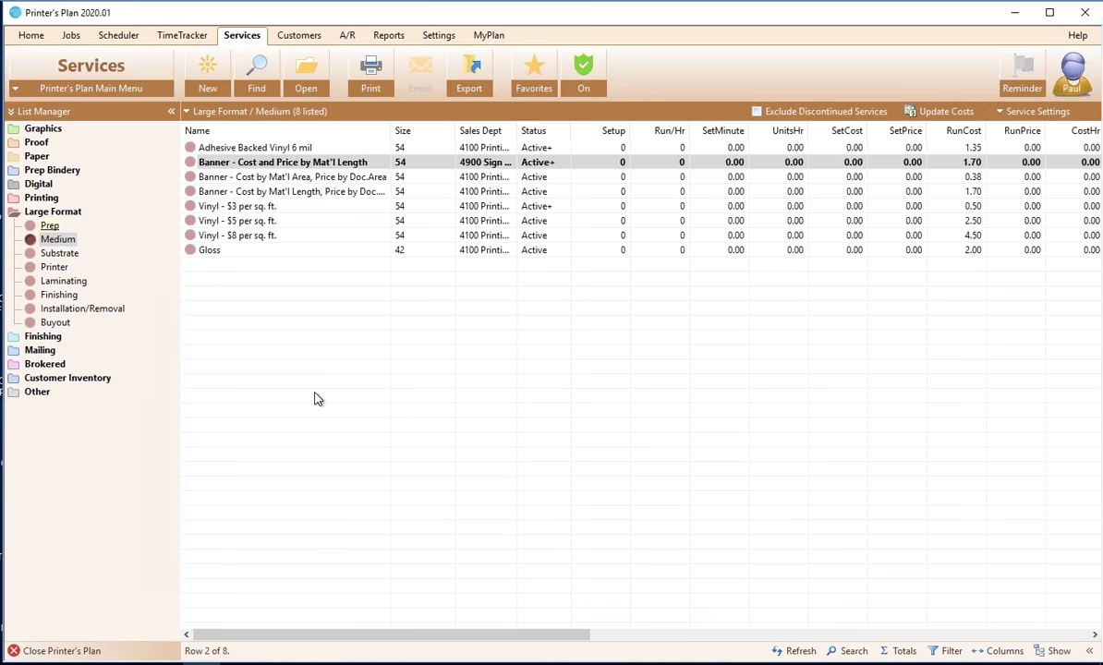
click(1020, 112)
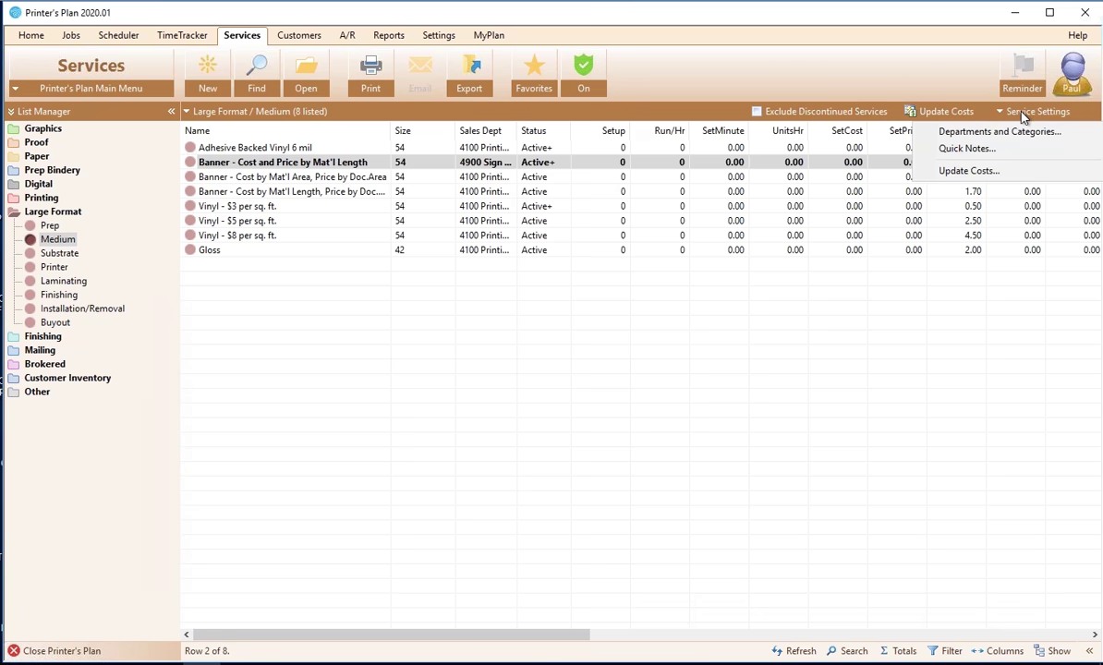
click(993, 135)
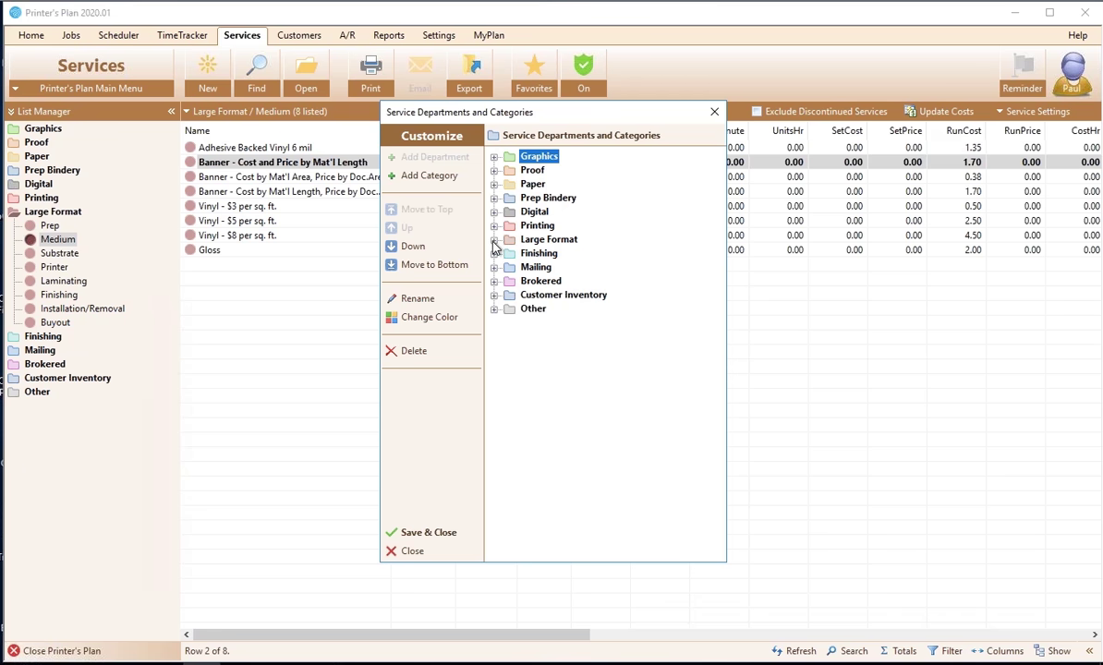
click(495, 239)
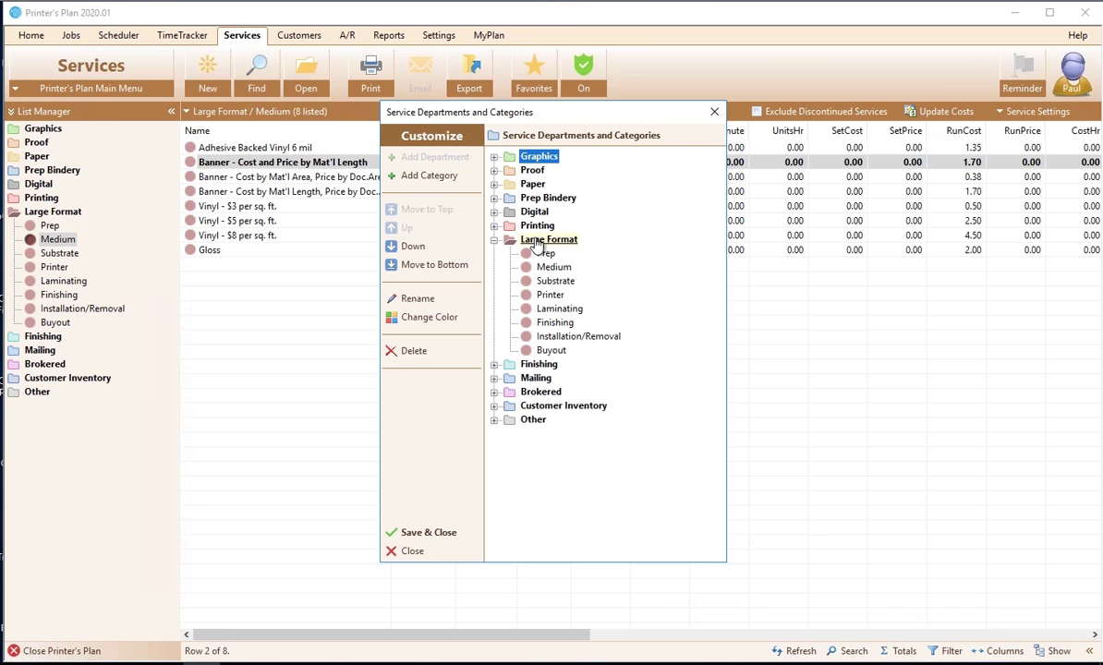
click(551, 240)
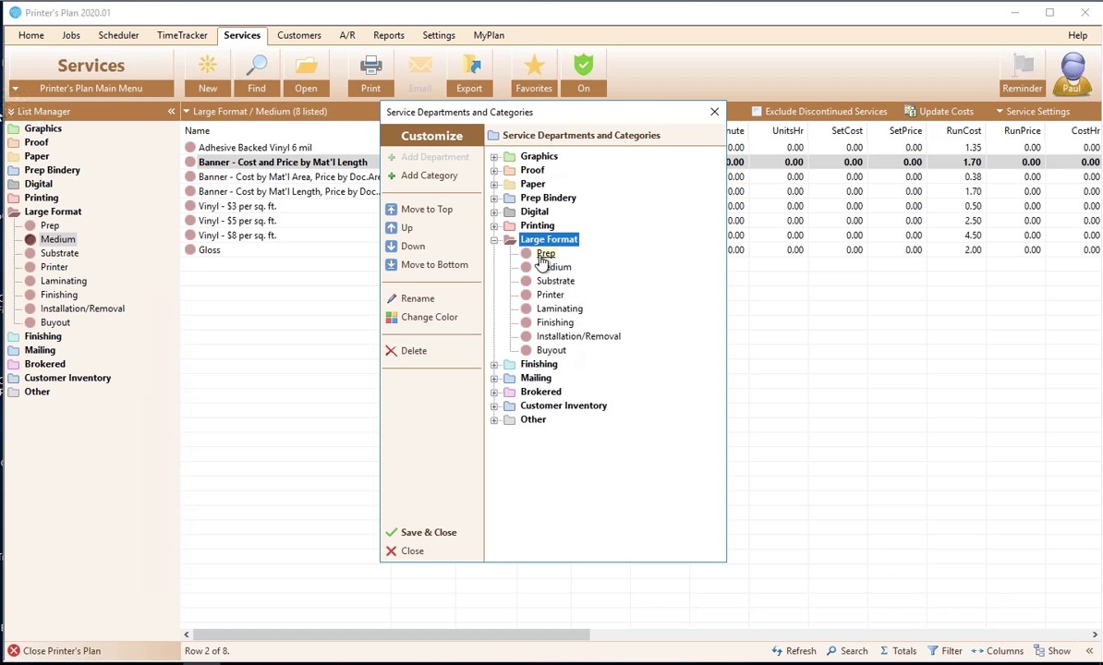
Add a category of type Large Format Medium named Test to the Large Format department.
click(430, 178)
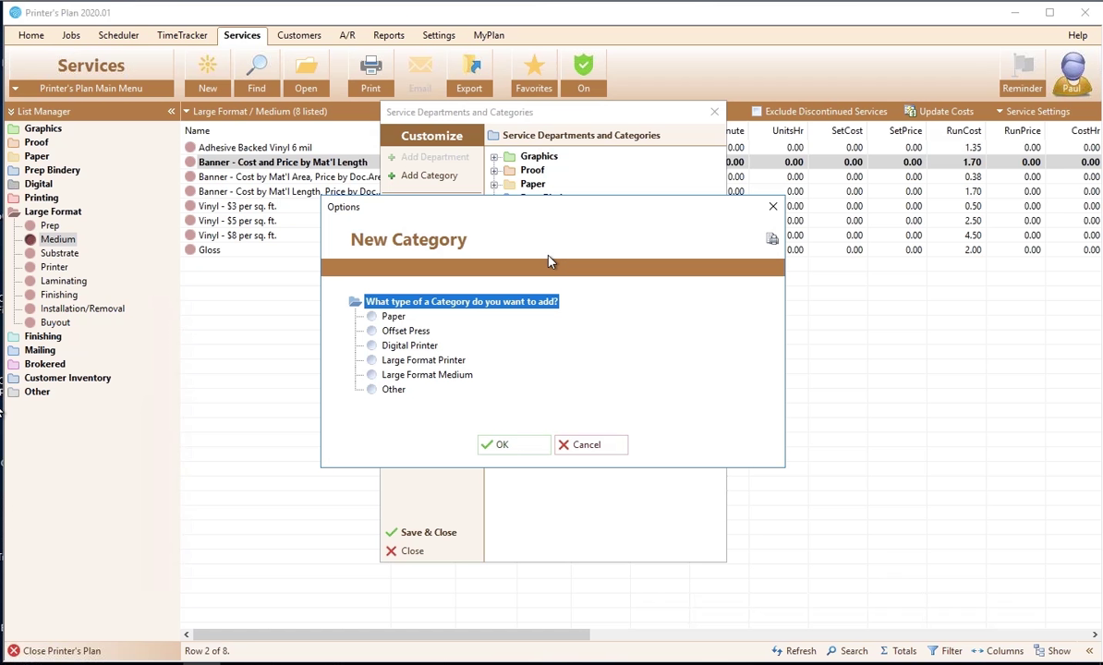
click(374, 378)
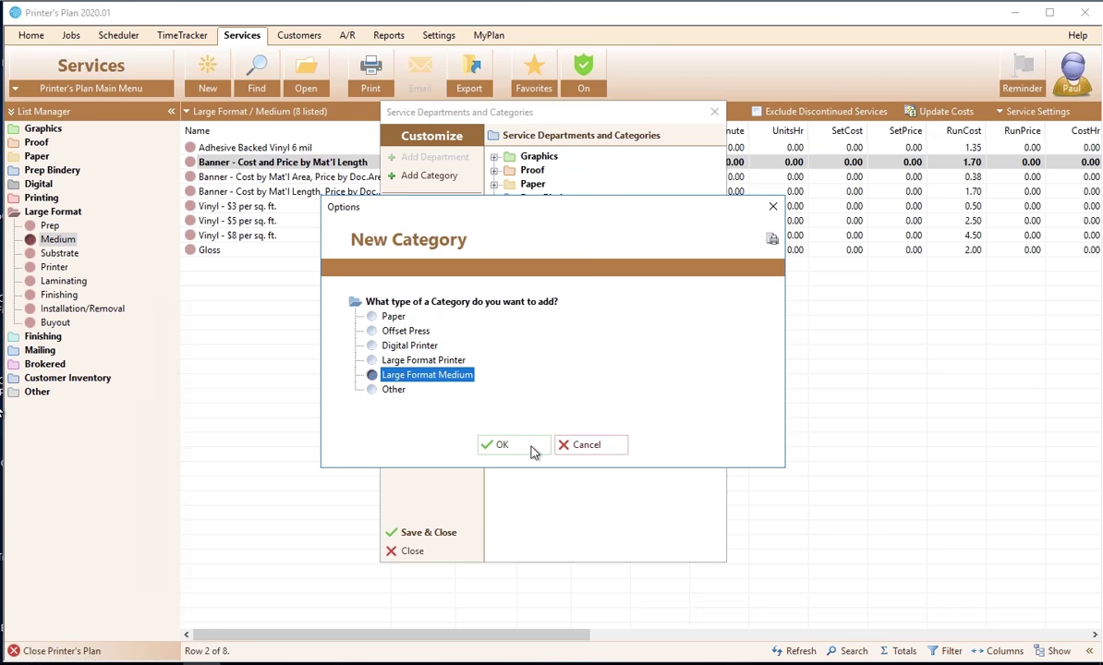
click(499, 445)
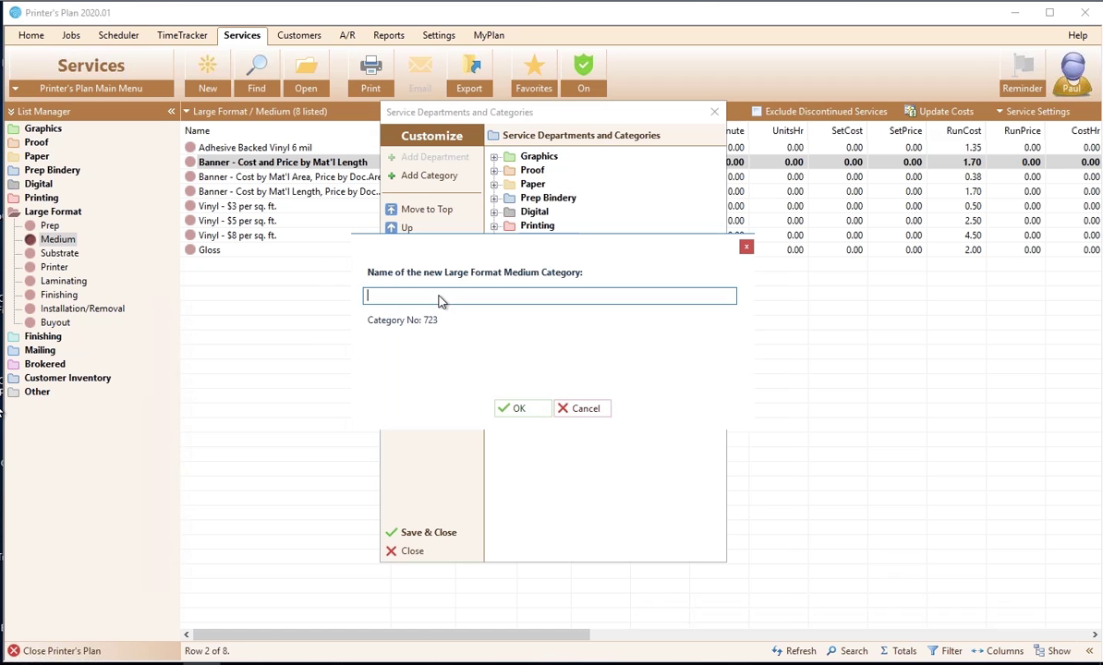
text(Test)
click(517, 411)
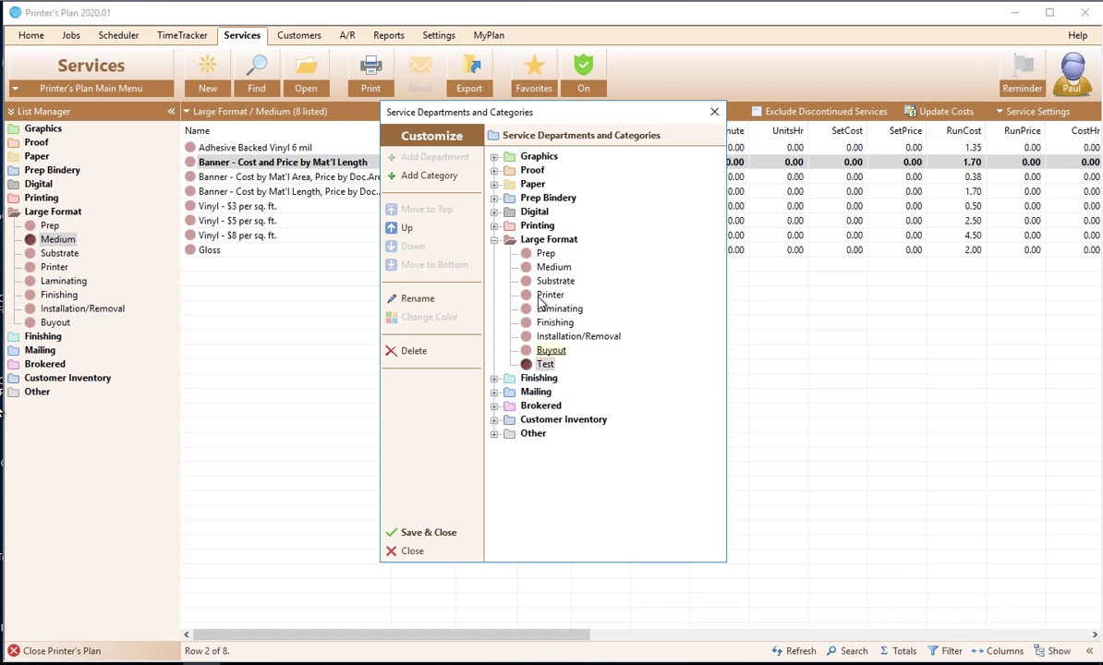
Move the Test category directly below Printer, then close the category settings without saving the changes.
drag(541, 303, 488, 363)
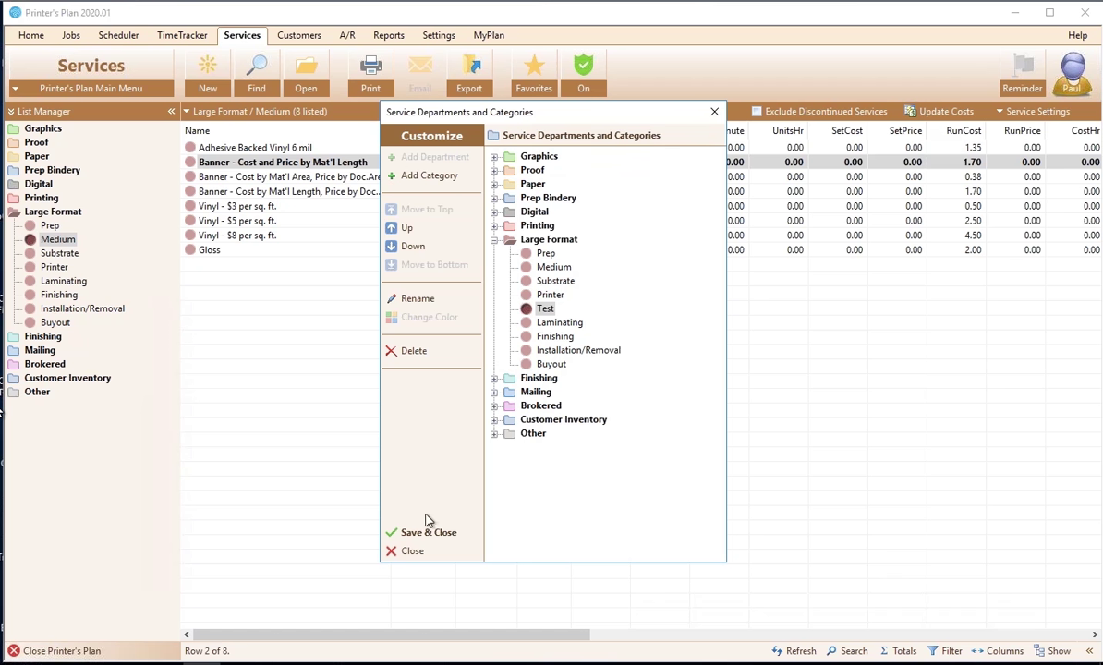
click(419, 560)
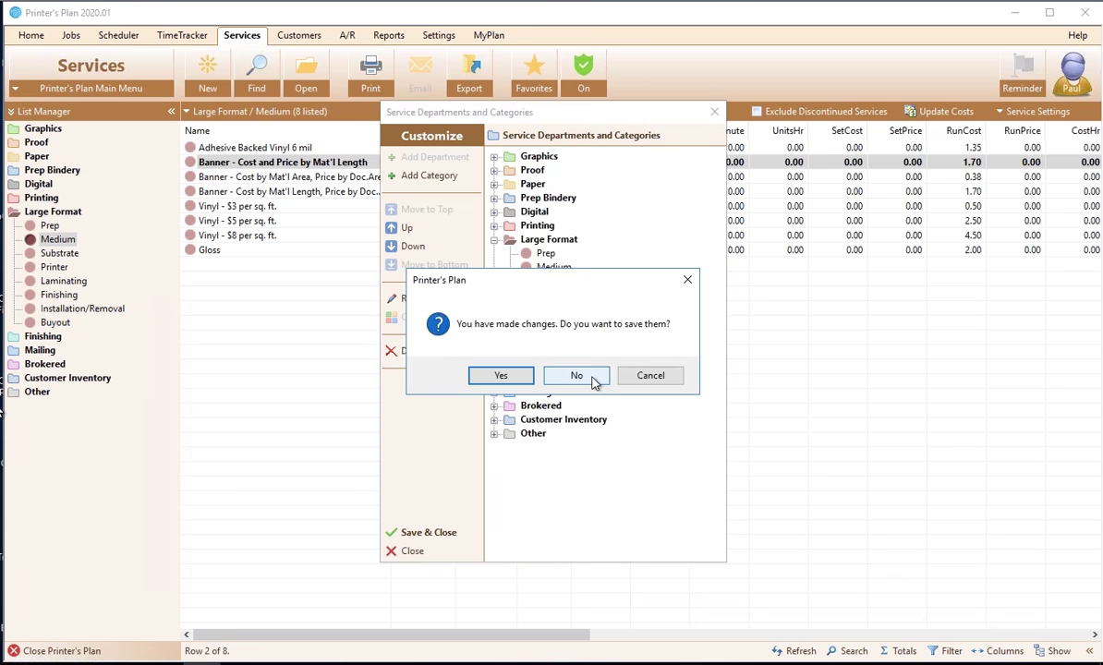
click(551, 360)
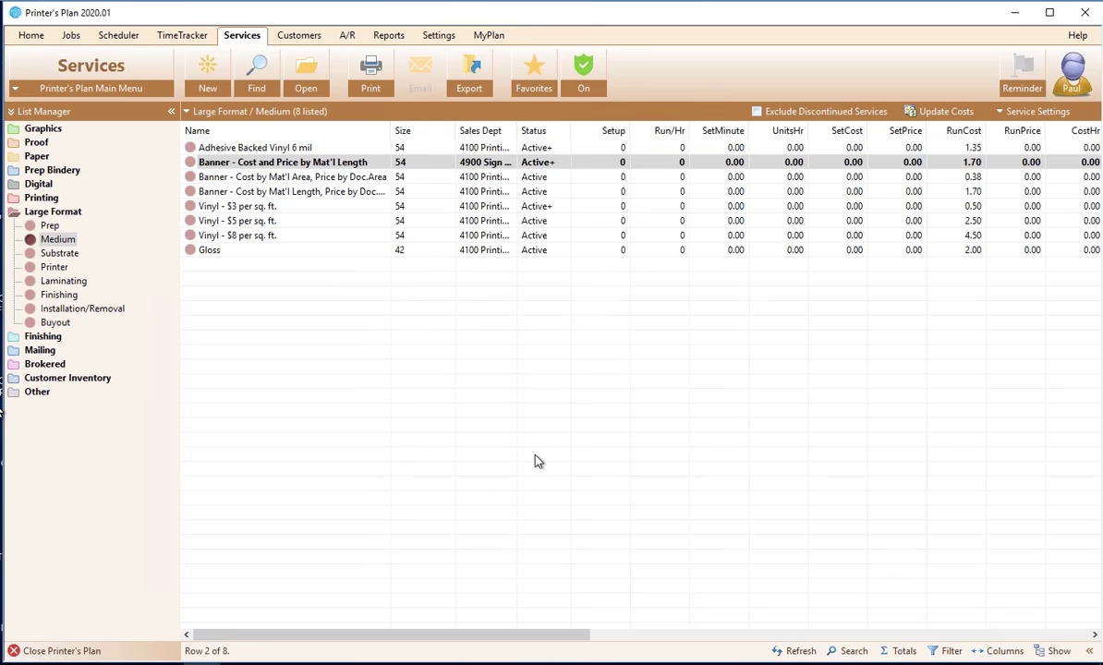
Review the pricing properties of the medium service "Banner - Cost and Price by Mat'l Length", then save and close it.
click(57, 241)
double_click(335, 165)
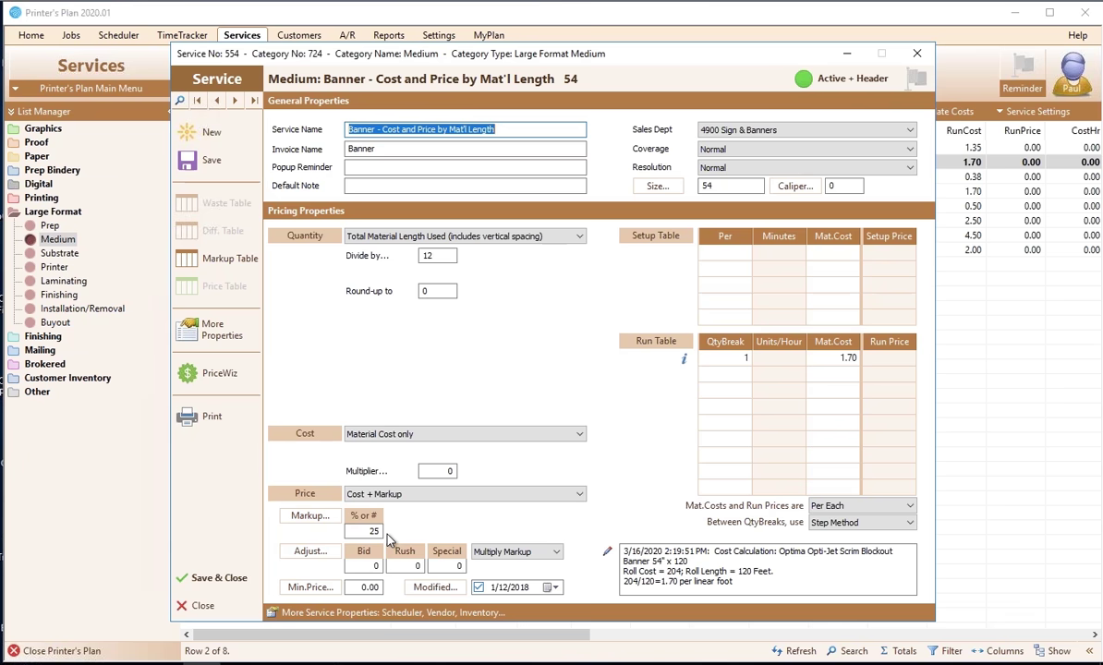
click(211, 576)
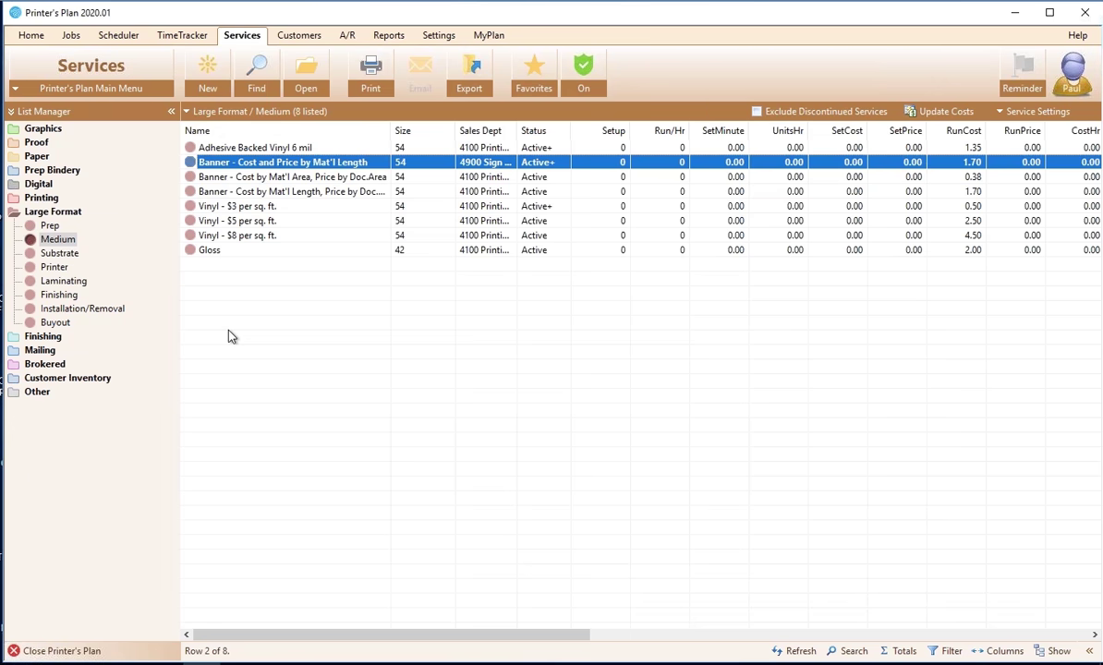
Open the Roll-Fed Printer (Cost+) service from the Large Format printers and postpone the device restart reminder.
click(55, 268)
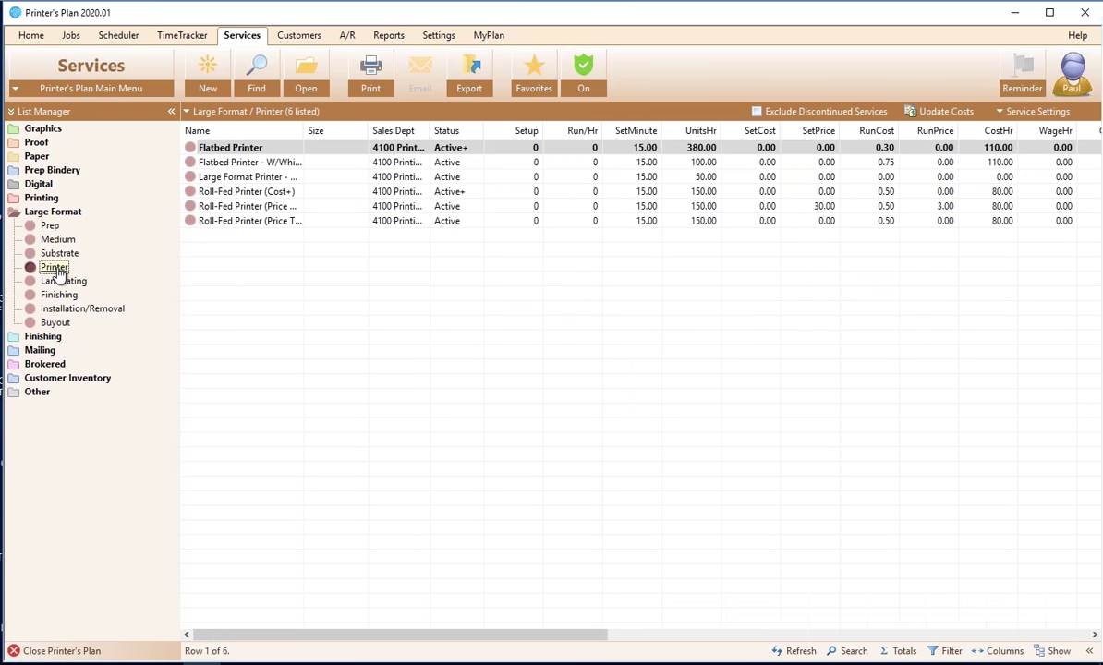
click(237, 193)
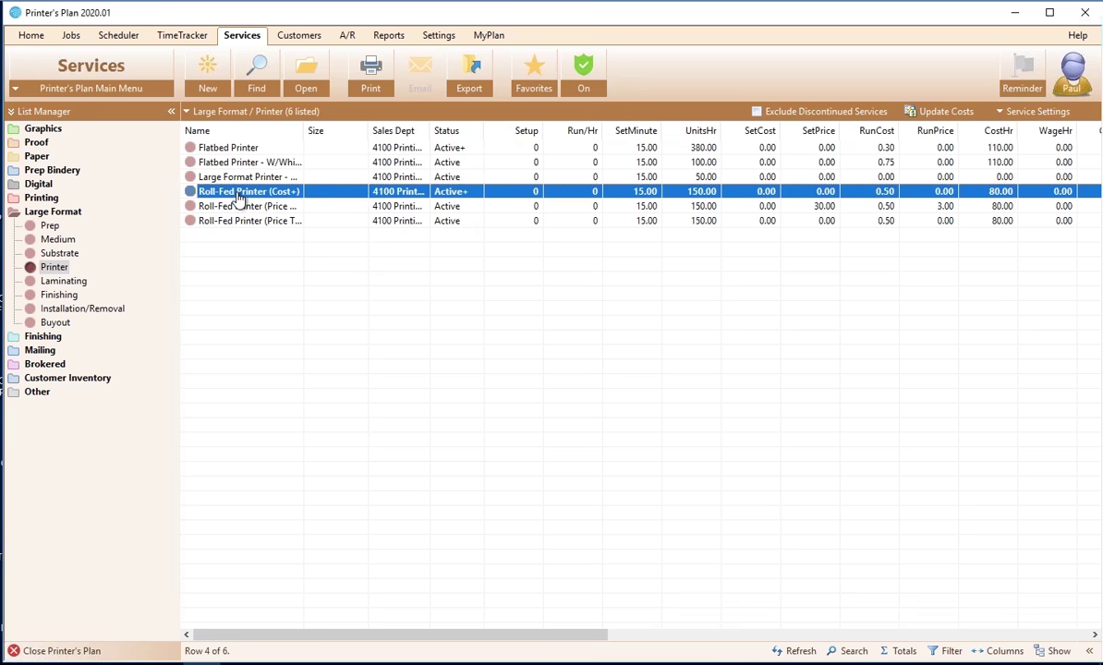
double_click(238, 198)
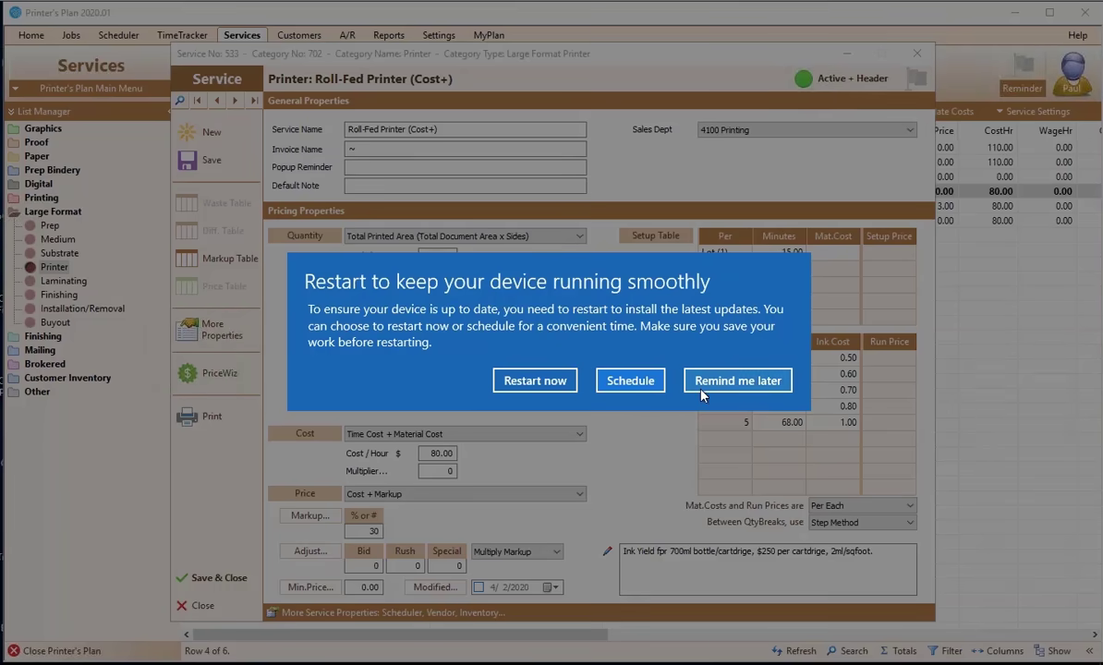
click(704, 374)
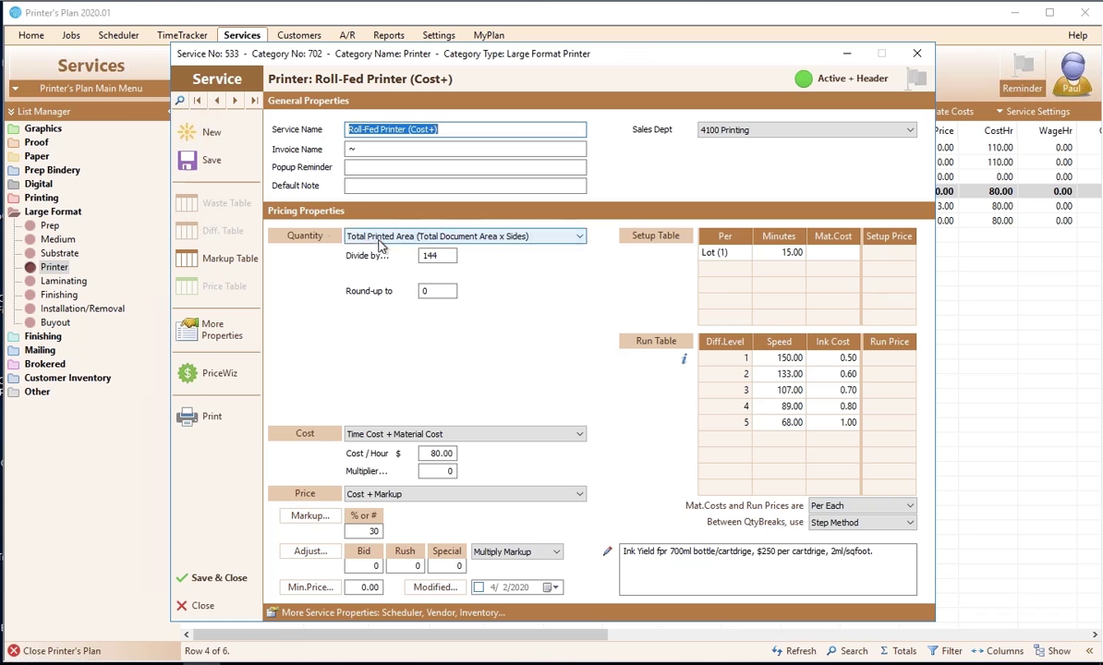
Examine the quantity basis options for the printer service, keeping Total Printed Area (Total Document Area x Sides).
click(509, 241)
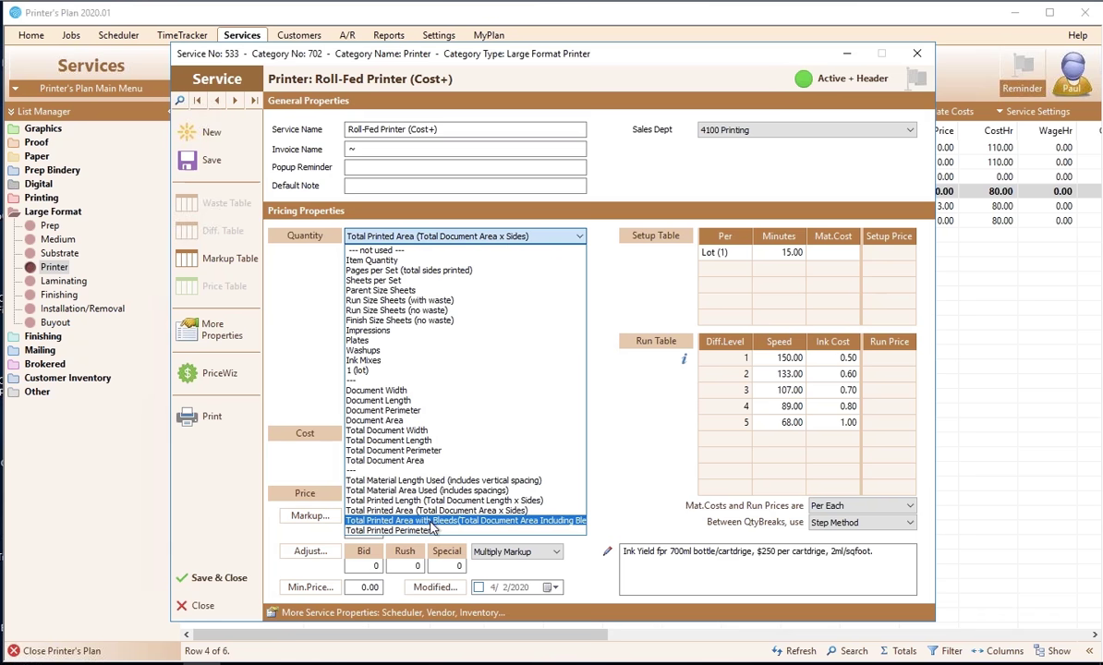
key(Up)
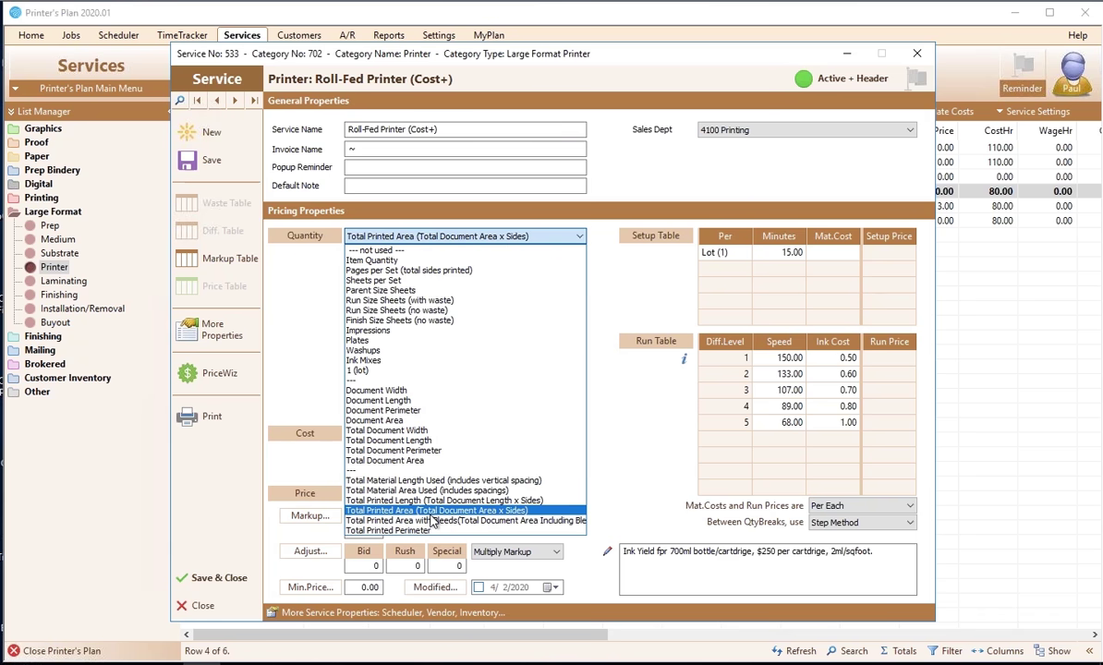
key(Return)
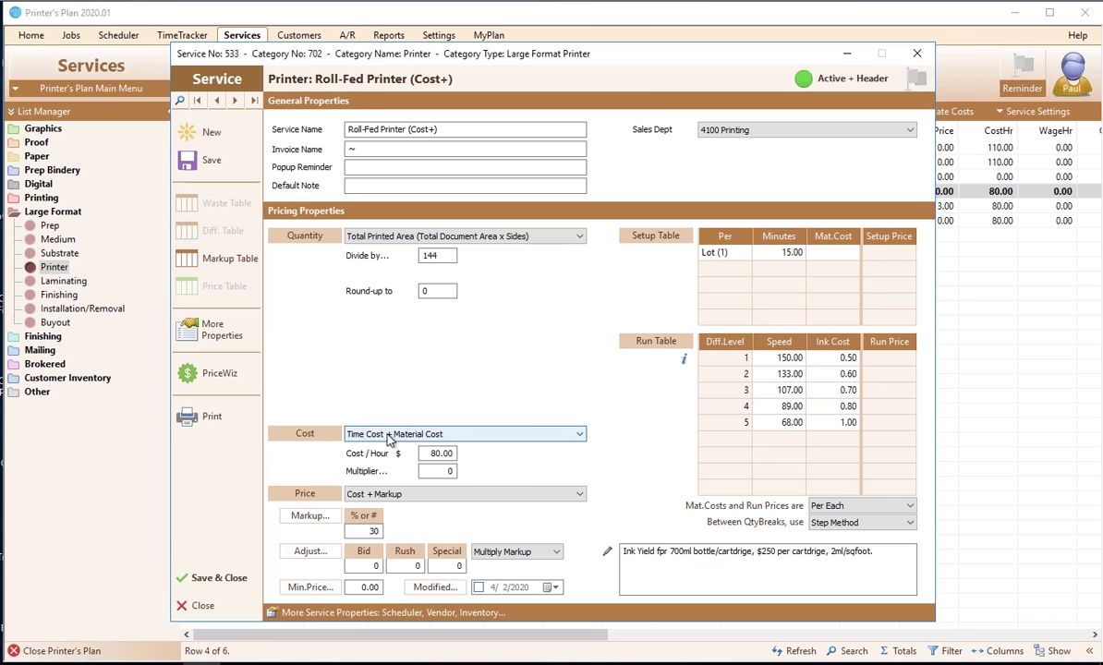
Review the printer service's hourly cost and the run table's explanation of speed, ink cost and difficulties, then save and close the service.
click(464, 453)
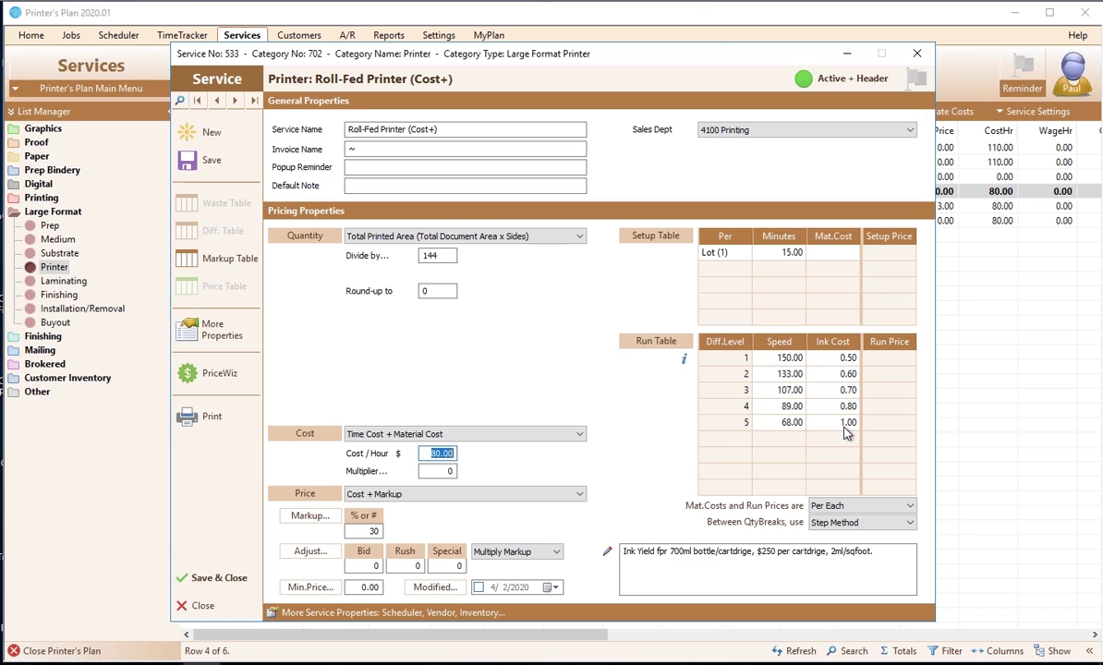
click(679, 369)
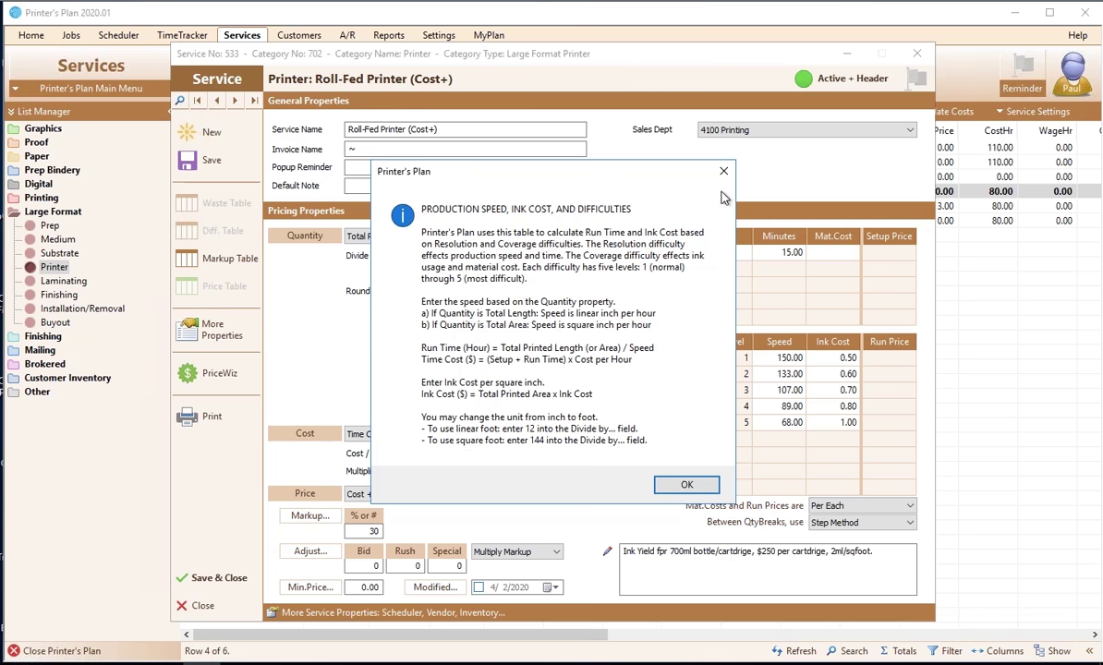
key(Return)
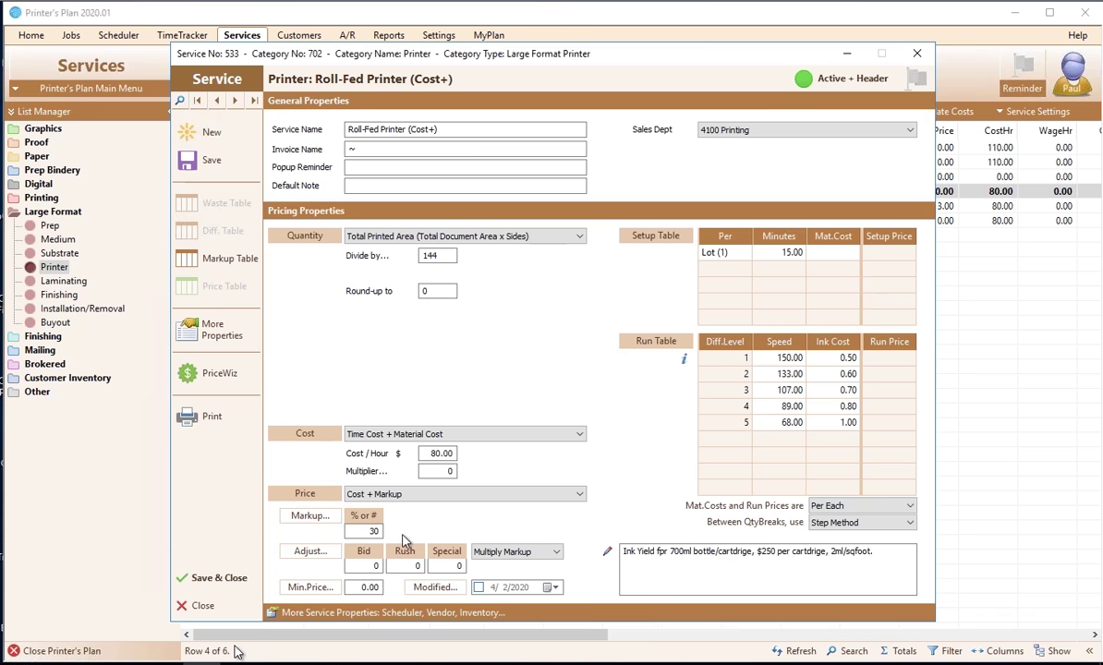
click(218, 579)
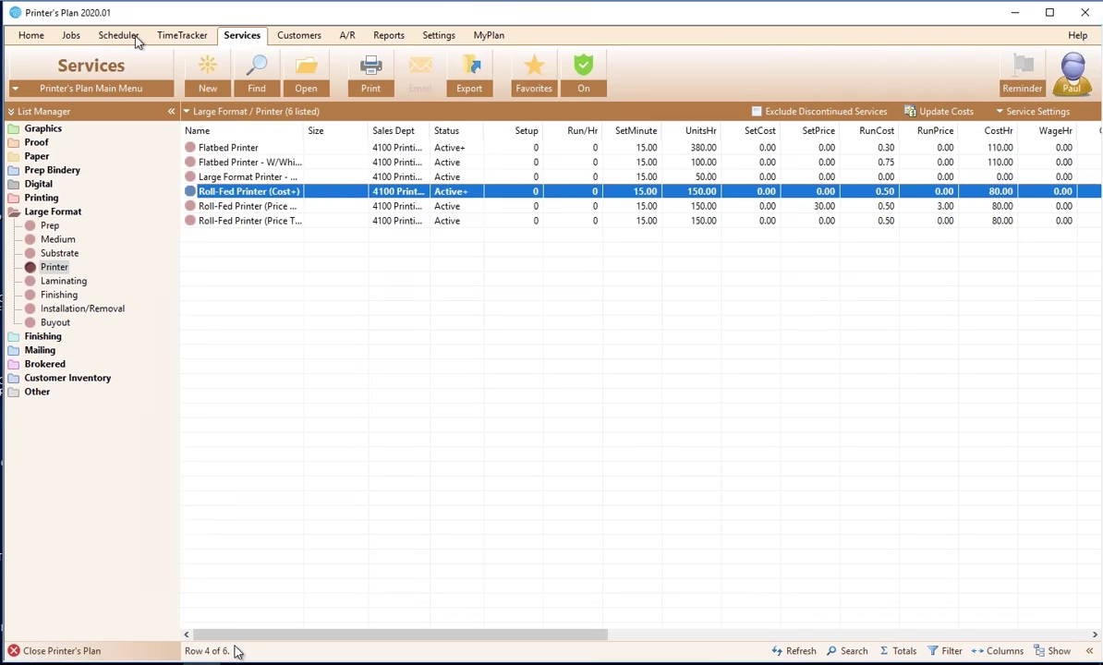
Open the Large Format Demo Item order received today, inspect the banner medium's layout and difficulty settings, then save and close the item specs.
click(73, 41)
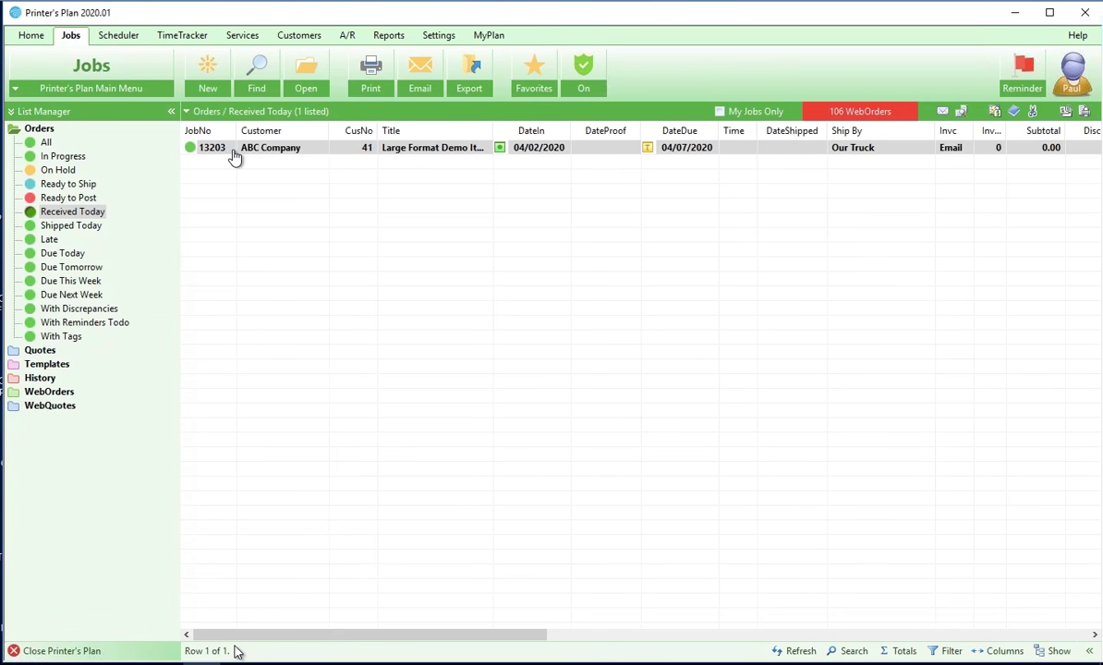
click(233, 148)
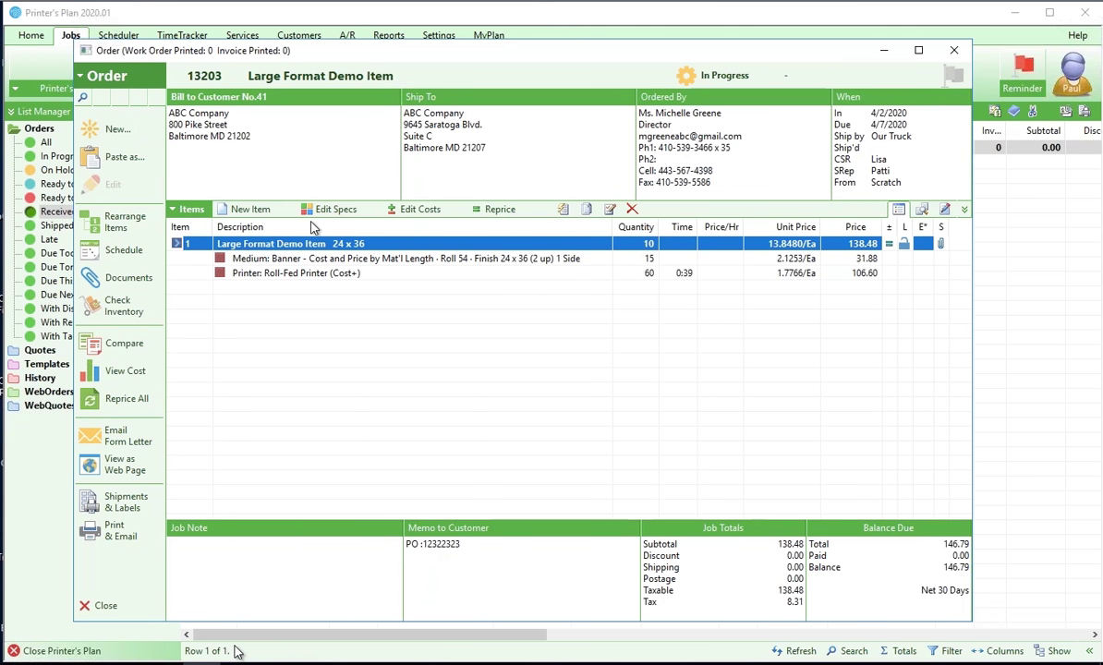
click(328, 211)
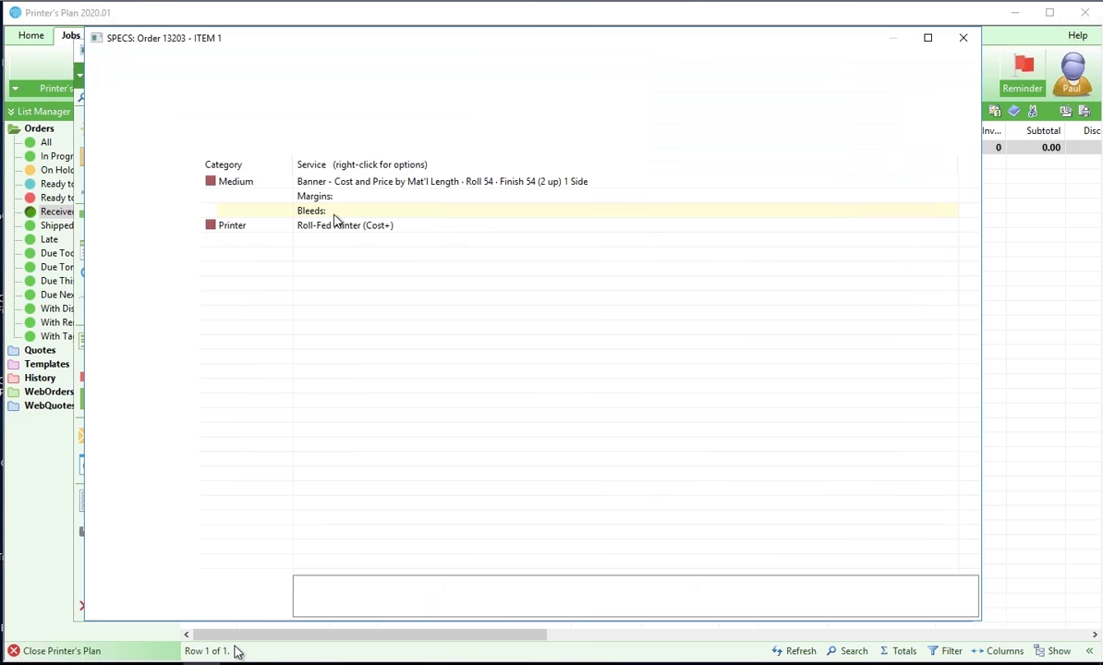
click(368, 196)
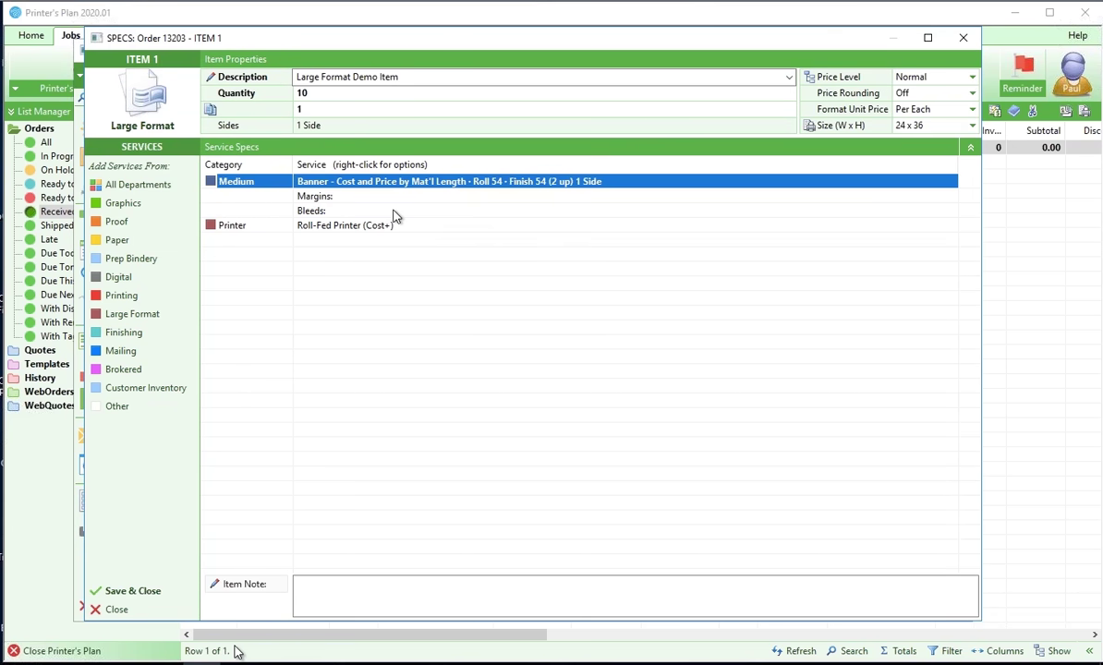
double_click(393, 216)
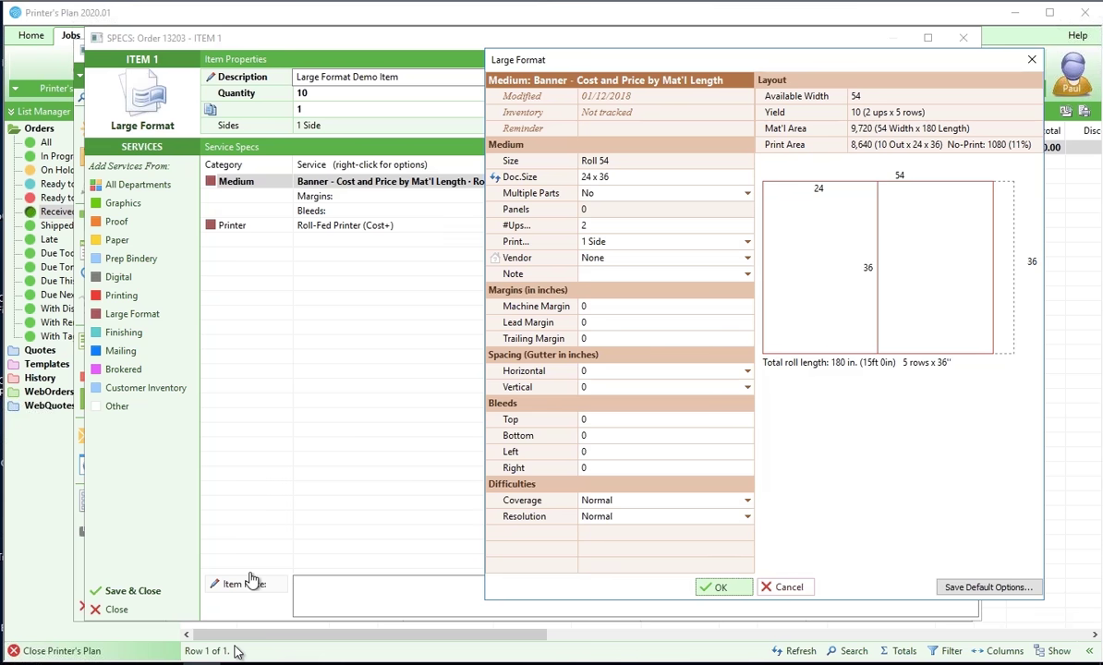
key(Return)
click(138, 592)
click(586, 380)
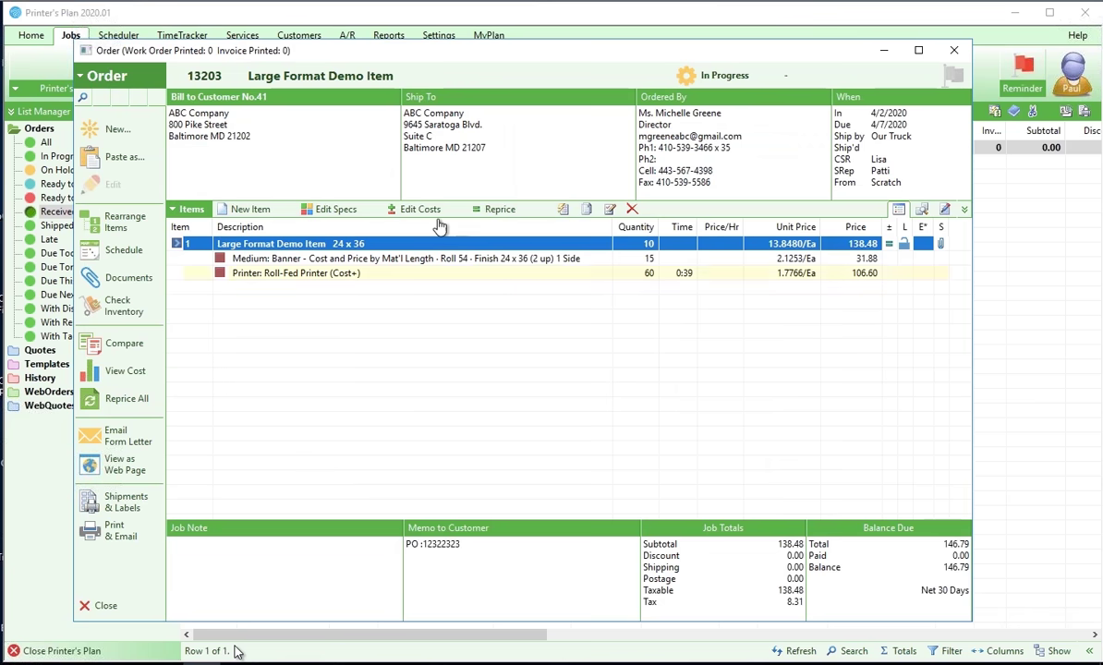
Review the demo item's costs and the Roll-Fed Printer's quantity detail, including setup and run time, then save the costs.
click(427, 213)
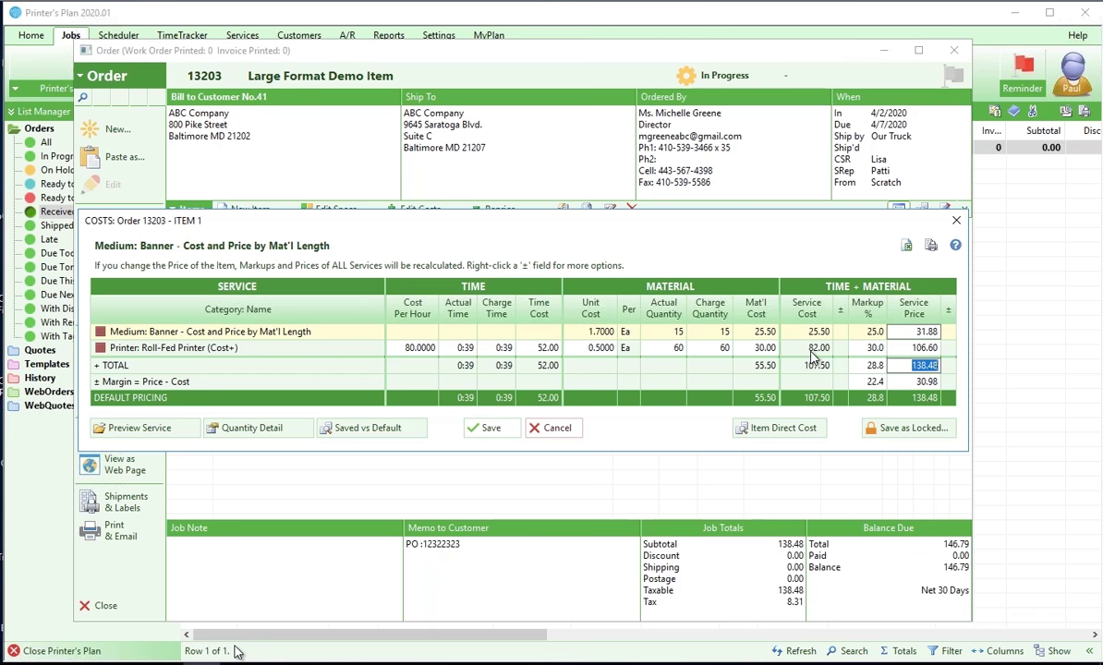
click(205, 350)
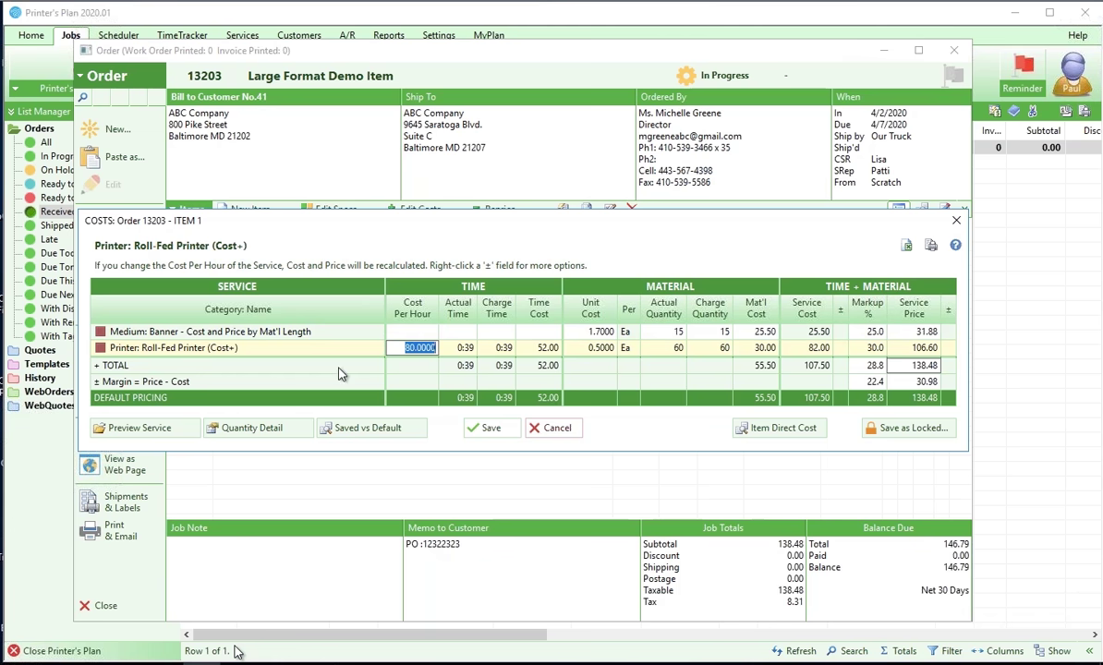
click(262, 428)
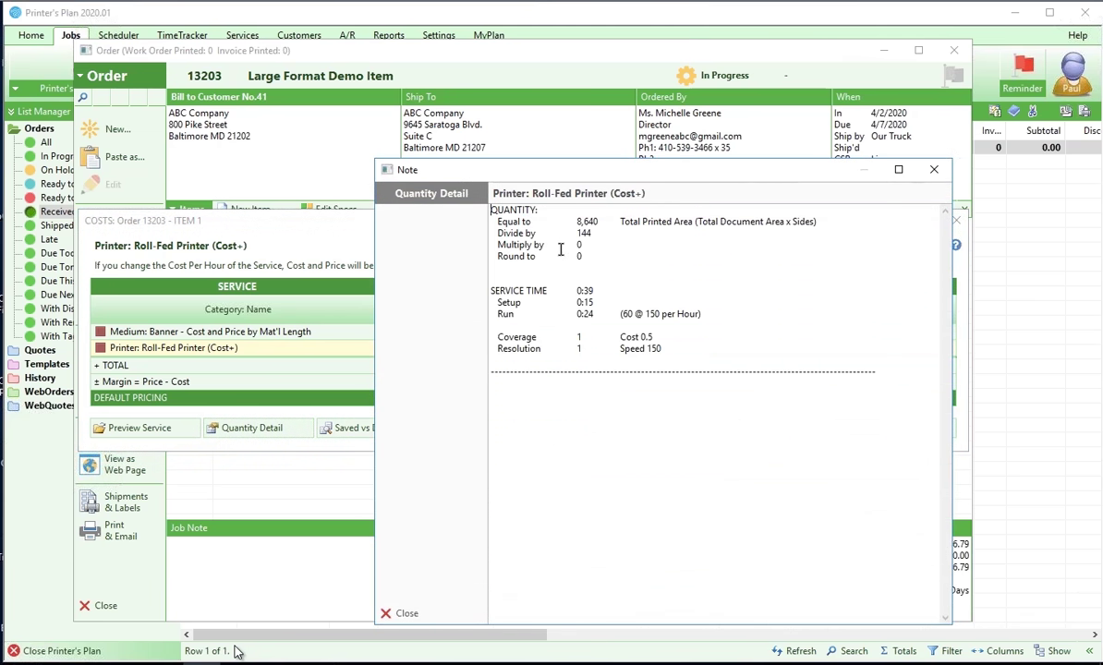
drag(576, 303, 594, 304)
mouse_move(575, 314)
mouse_down()
mouse_move(628, 314)
mouse_move(594, 314)
mouse_up()
drag(644, 314, 717, 312)
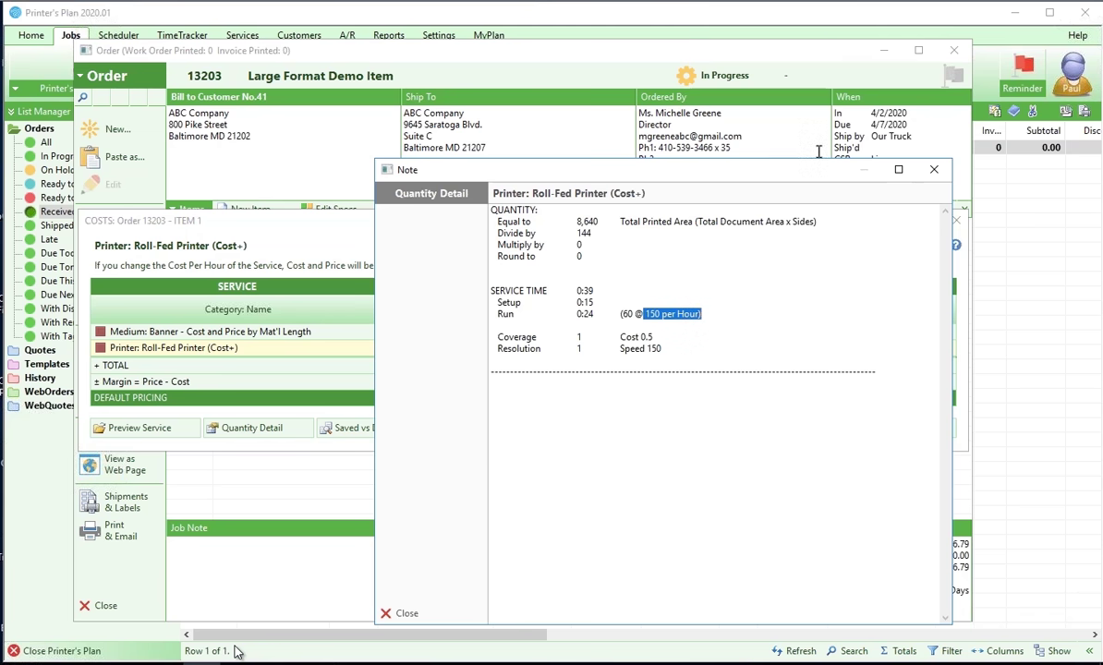
click(937, 171)
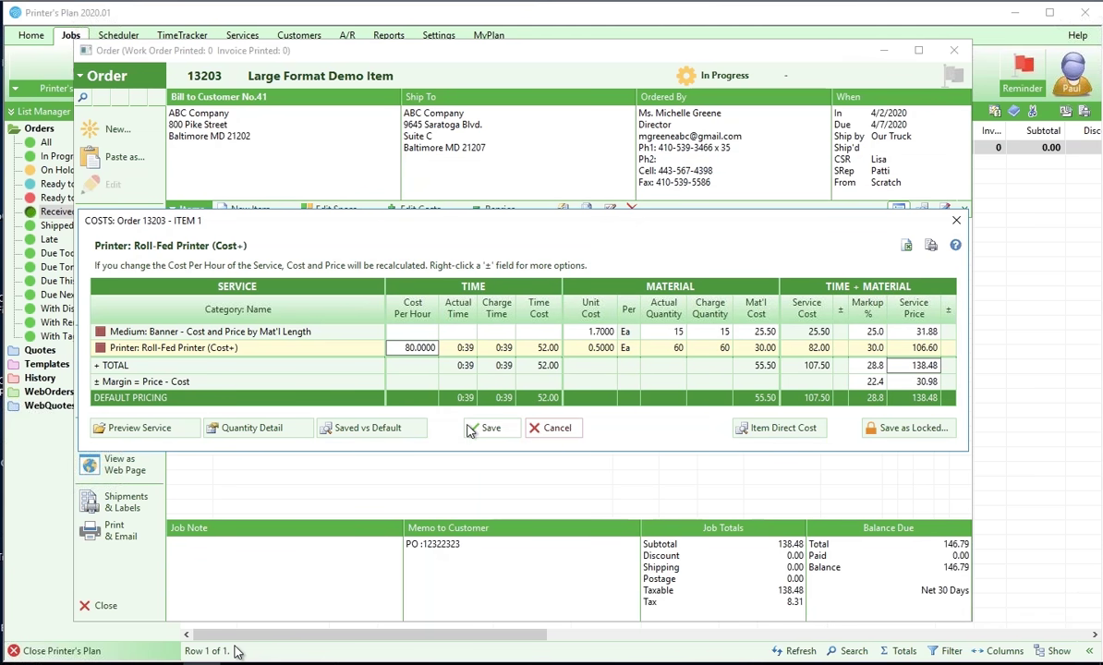
click(487, 427)
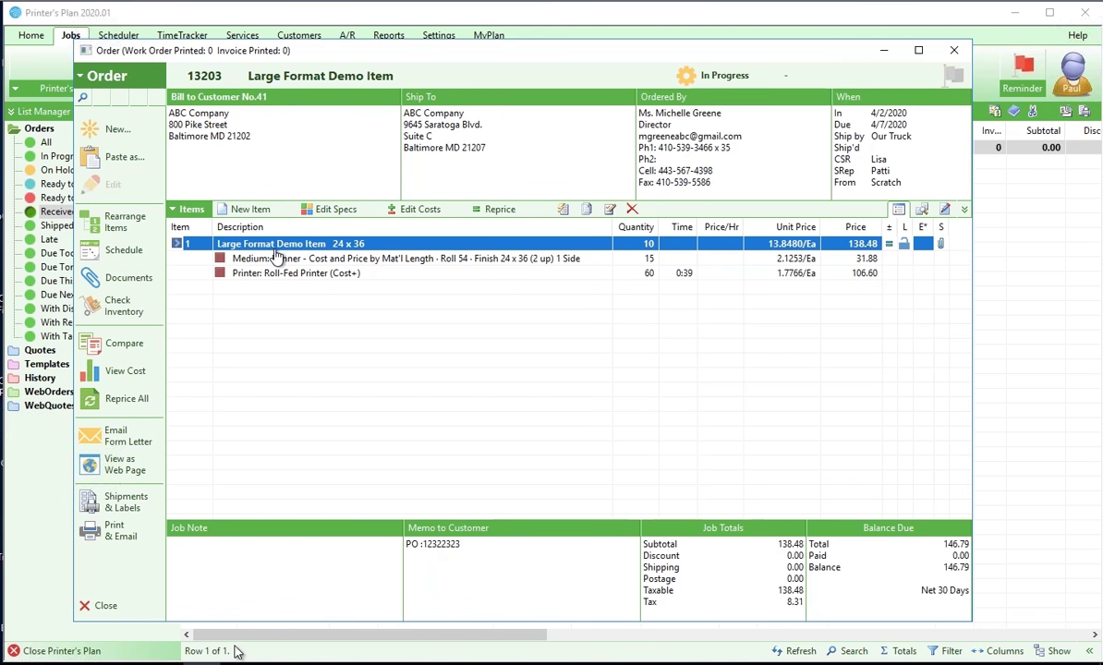
Paste a copy of the Large Format Demo Item into the same order as a second item.
right_click(278, 247)
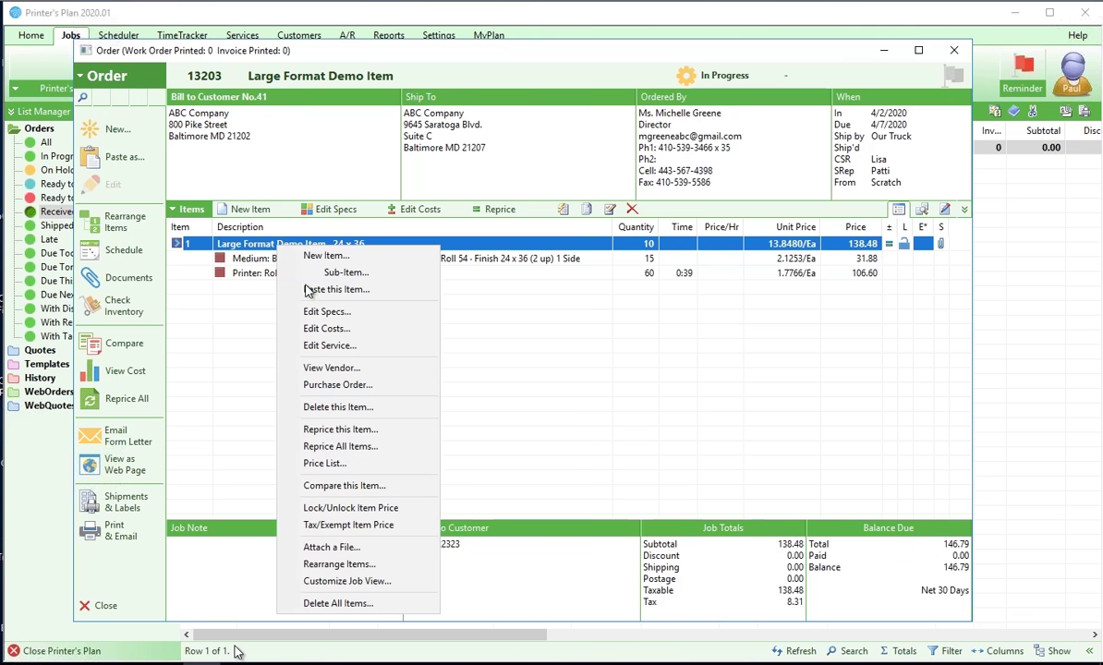
click(337, 289)
click(492, 374)
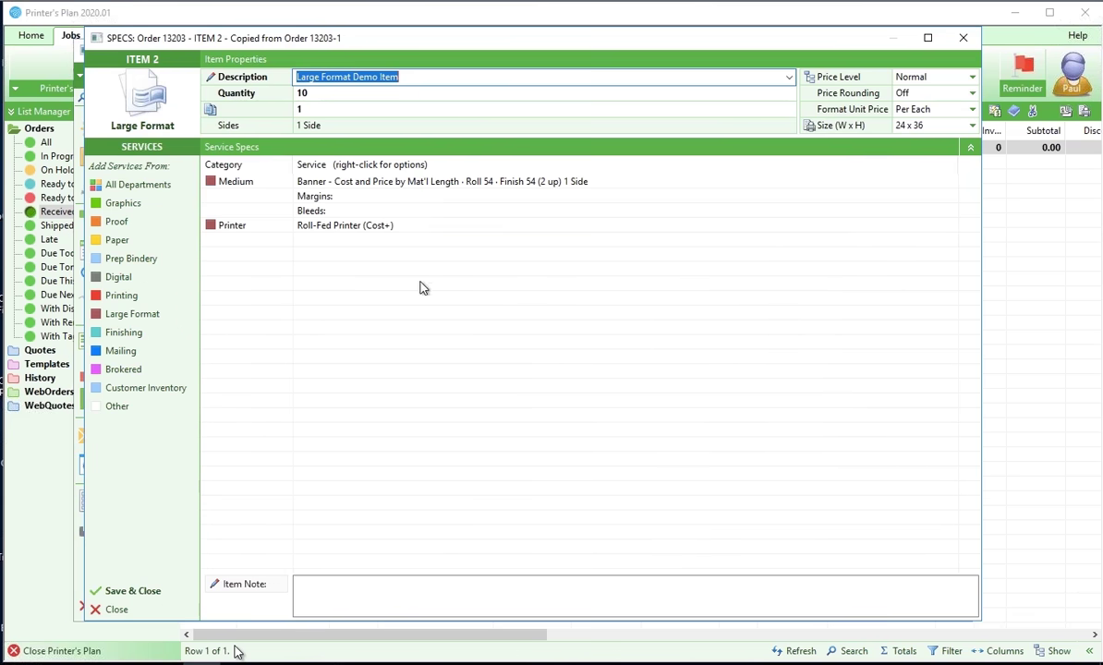
Set the copied item's banner medium to Medium coverage and Medium resolution, then save it with Default Cost and Default Price.
double_click(366, 189)
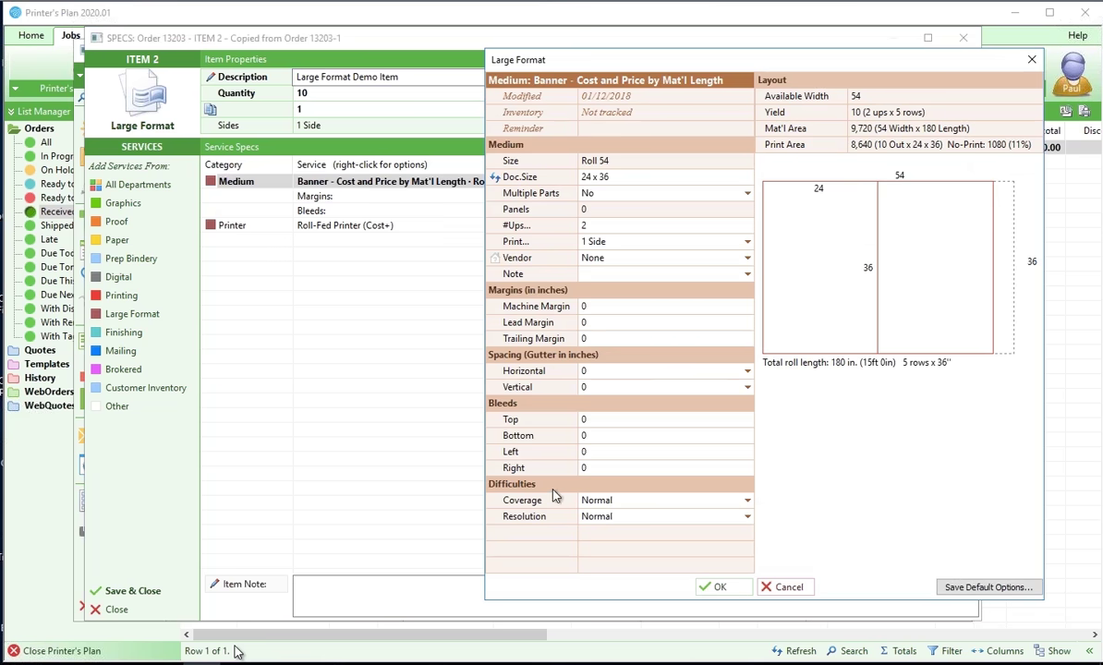
click(748, 504)
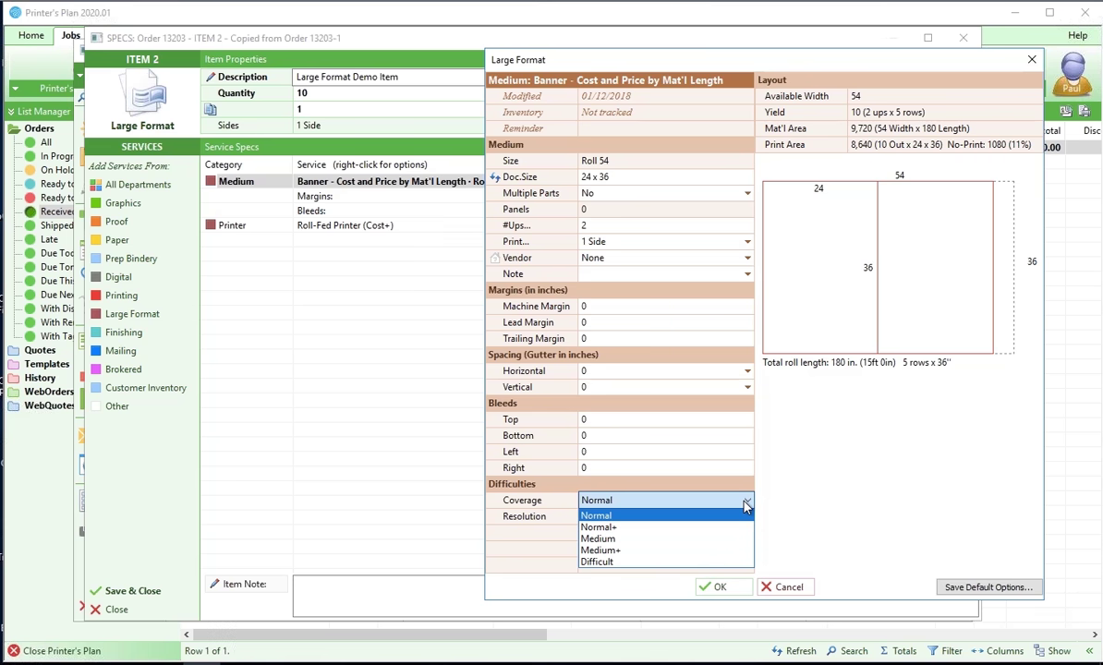
click(616, 541)
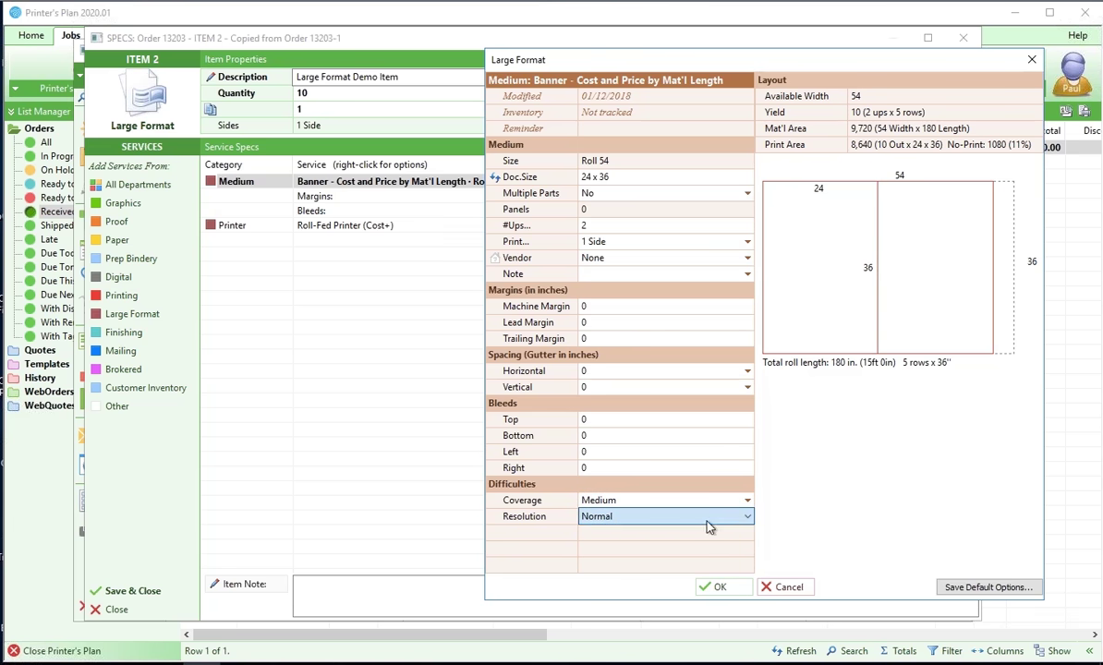
click(748, 519)
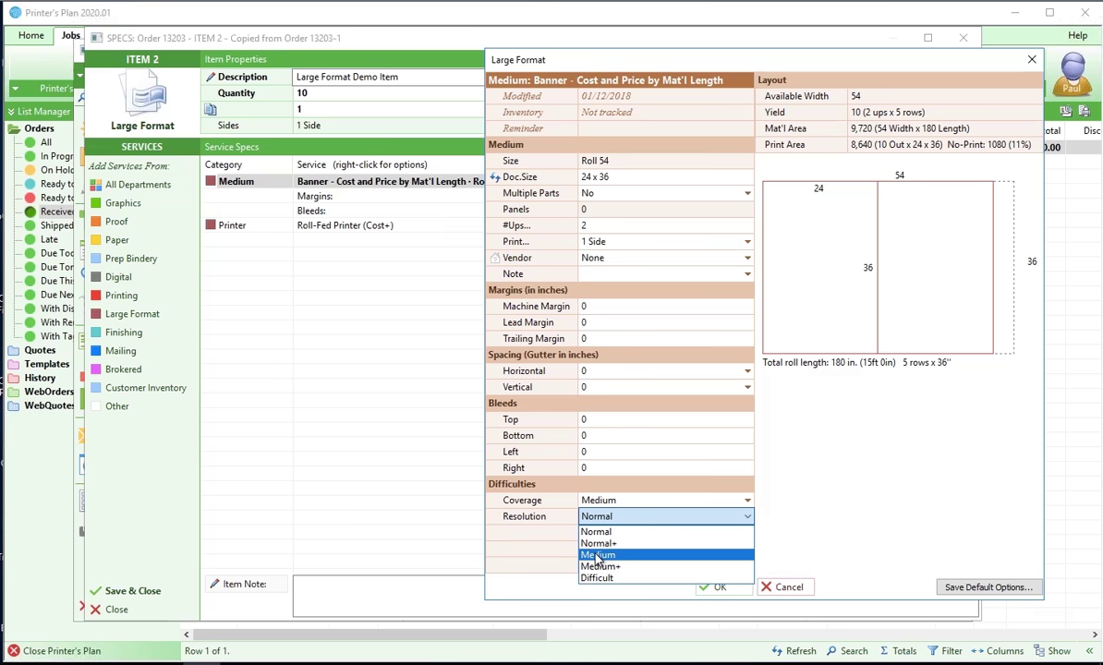
click(598, 555)
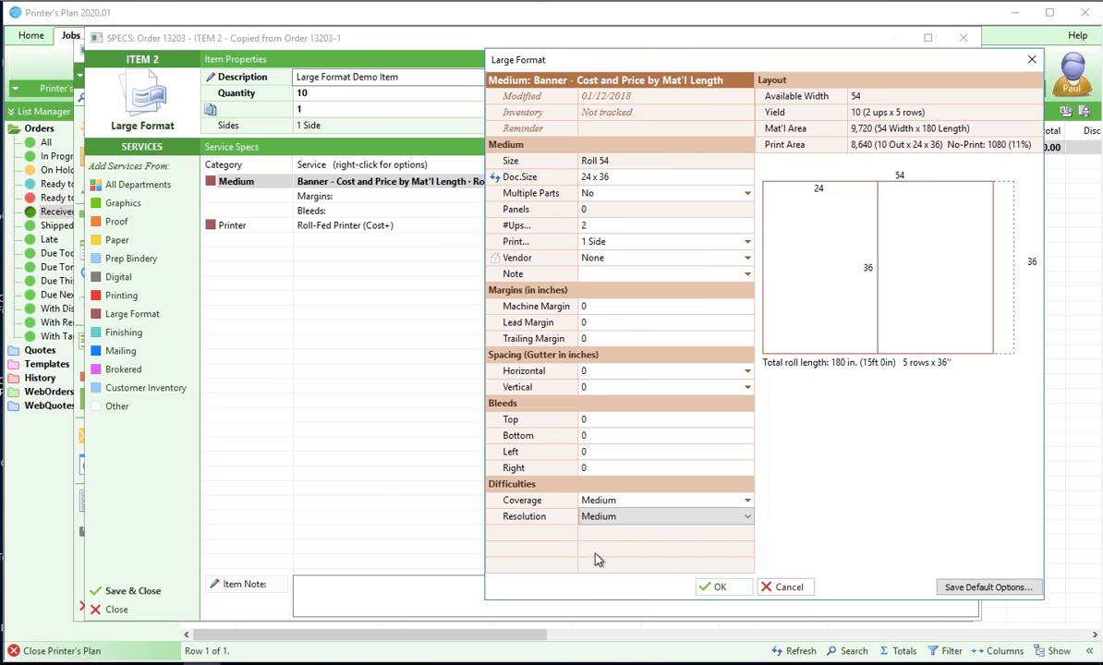
click(718, 589)
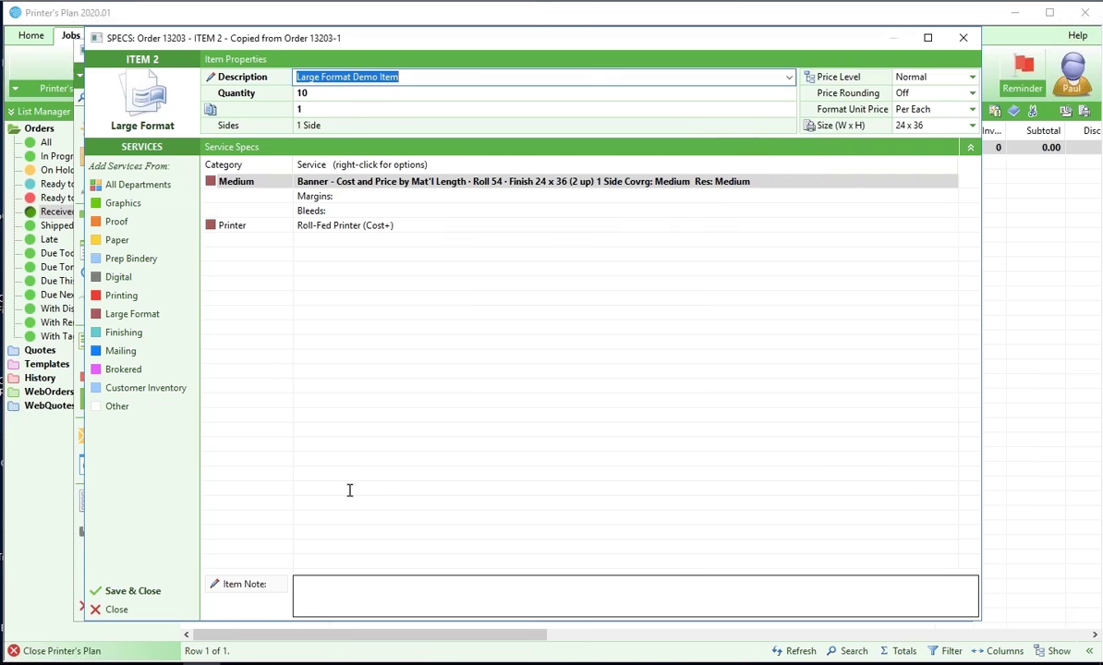
click(139, 592)
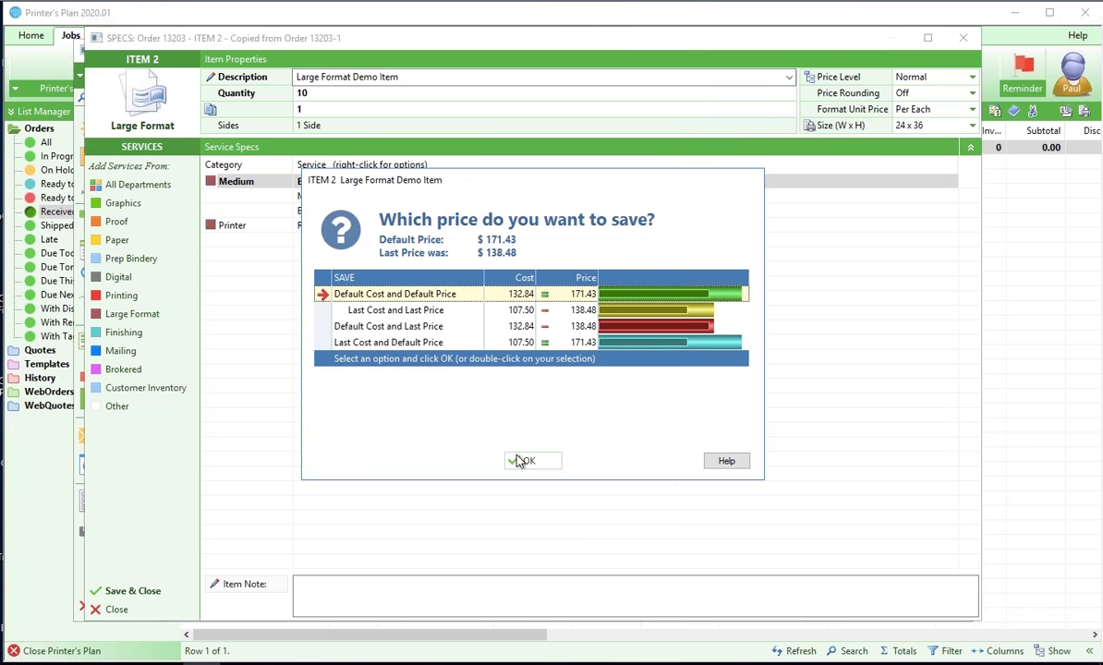
click(524, 461)
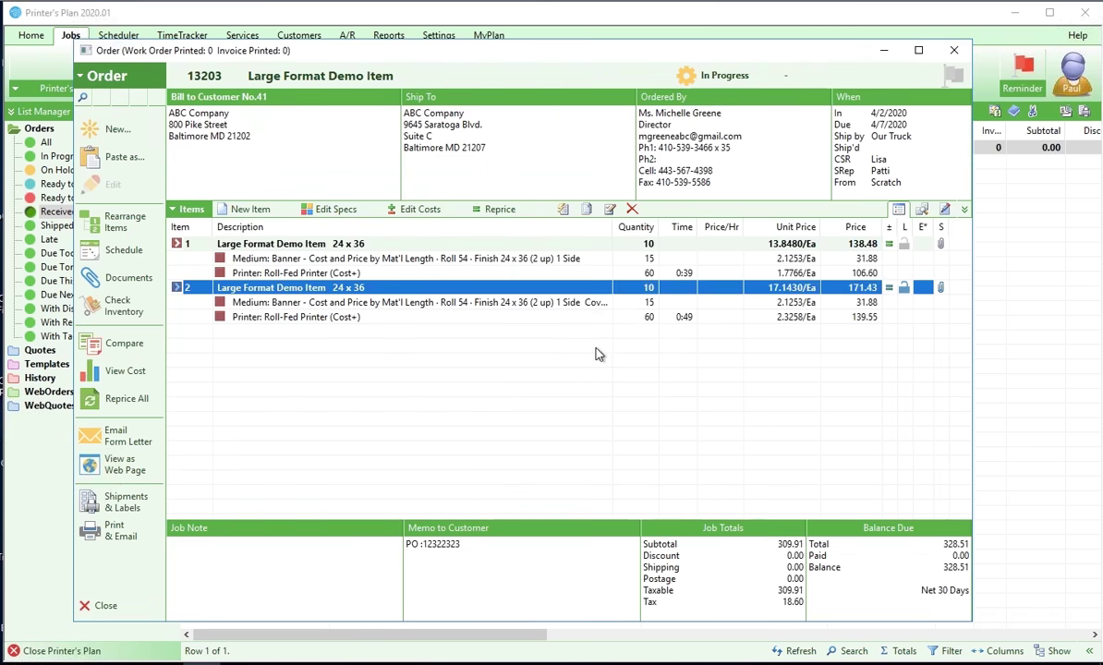
Review the time and material costs of the second item's Roll-Fed Printer service, then save the costs.
click(685, 322)
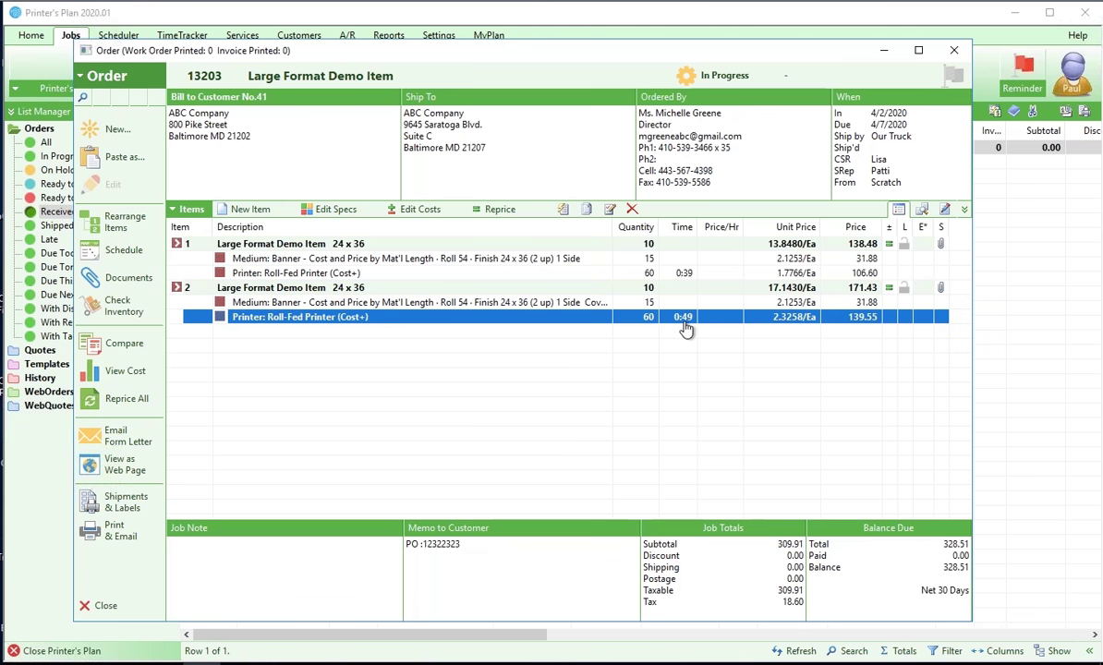
click(421, 213)
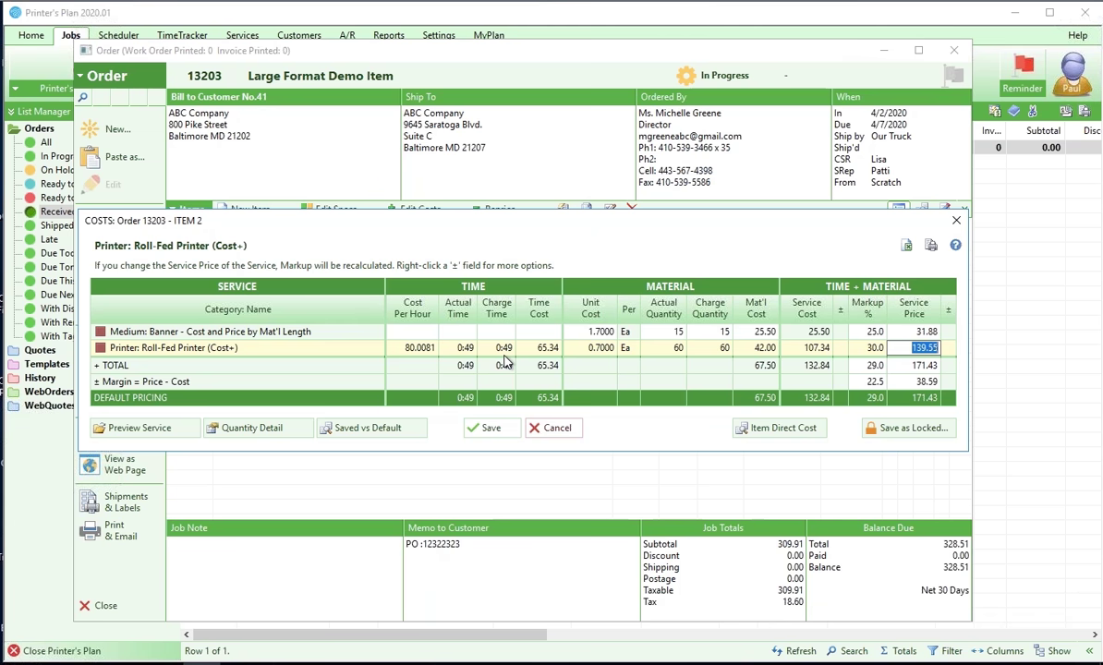
click(491, 429)
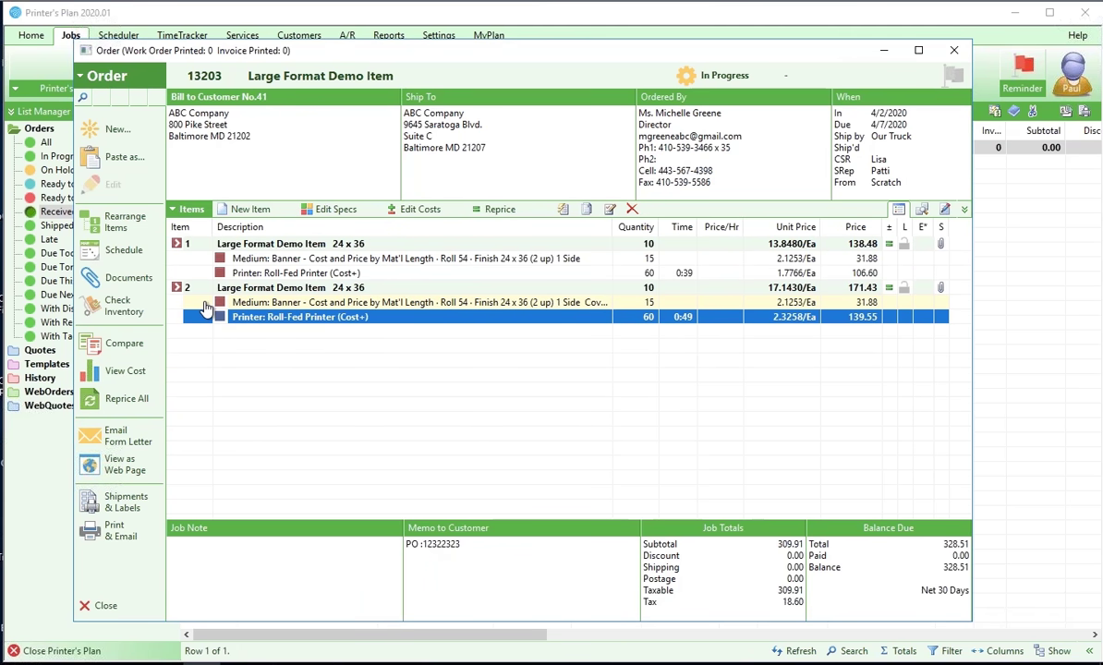
Open the second item's banner medium service, examine its default Coverage options, and close it without saving changes.
click(202, 304)
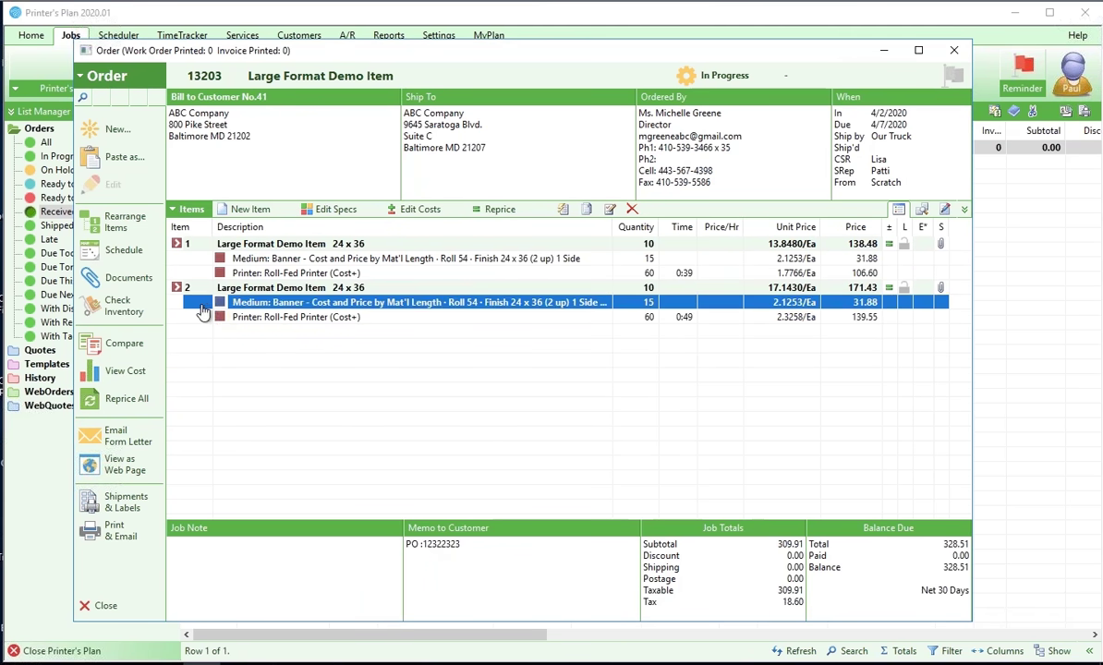
double_click(205, 311)
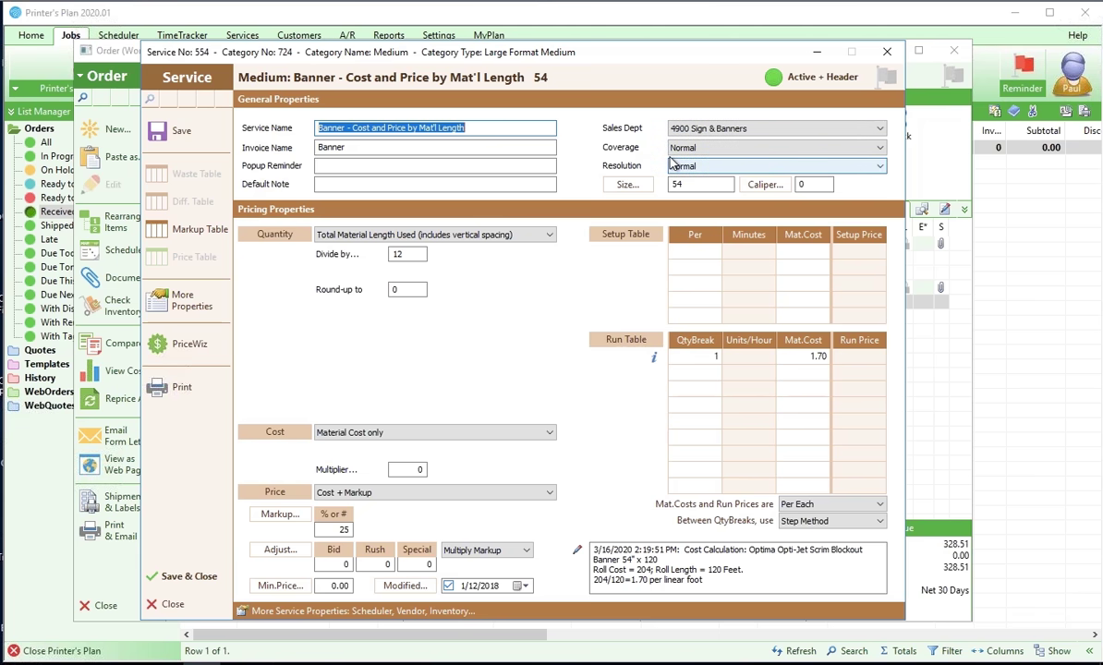
click(730, 150)
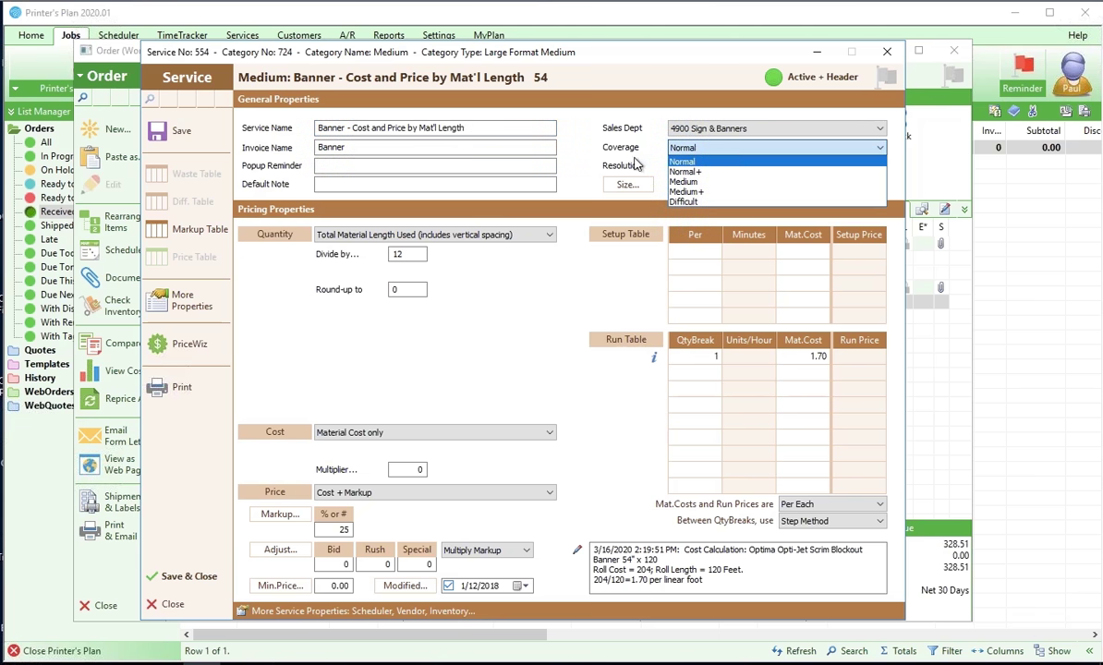
key(Down)
key(Down)
key(Down)
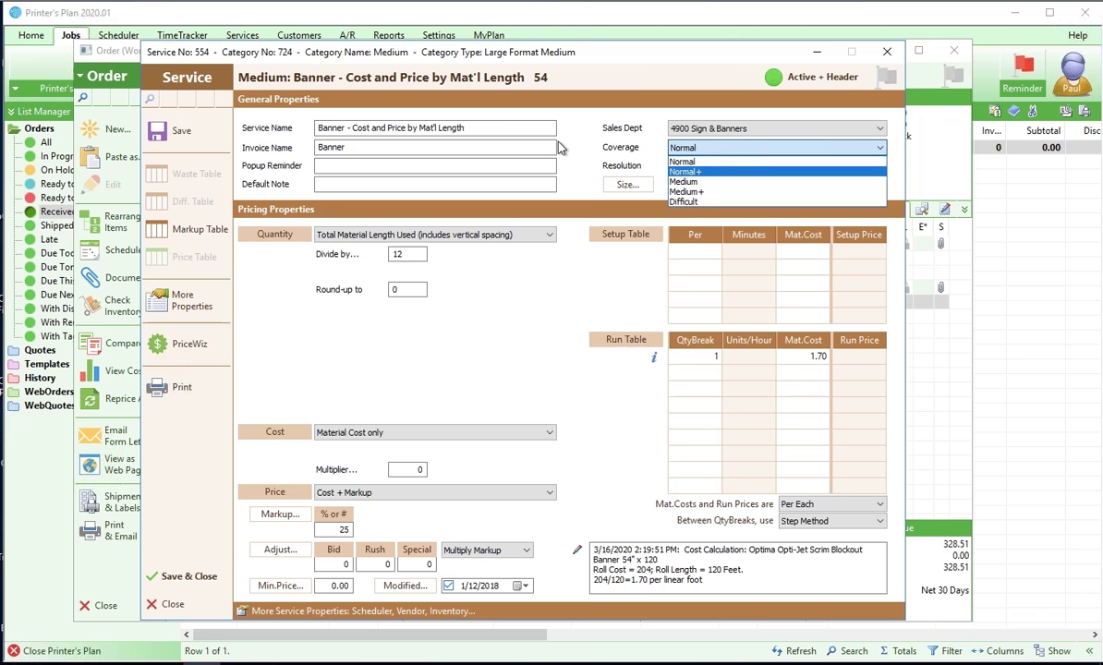
key(Escape)
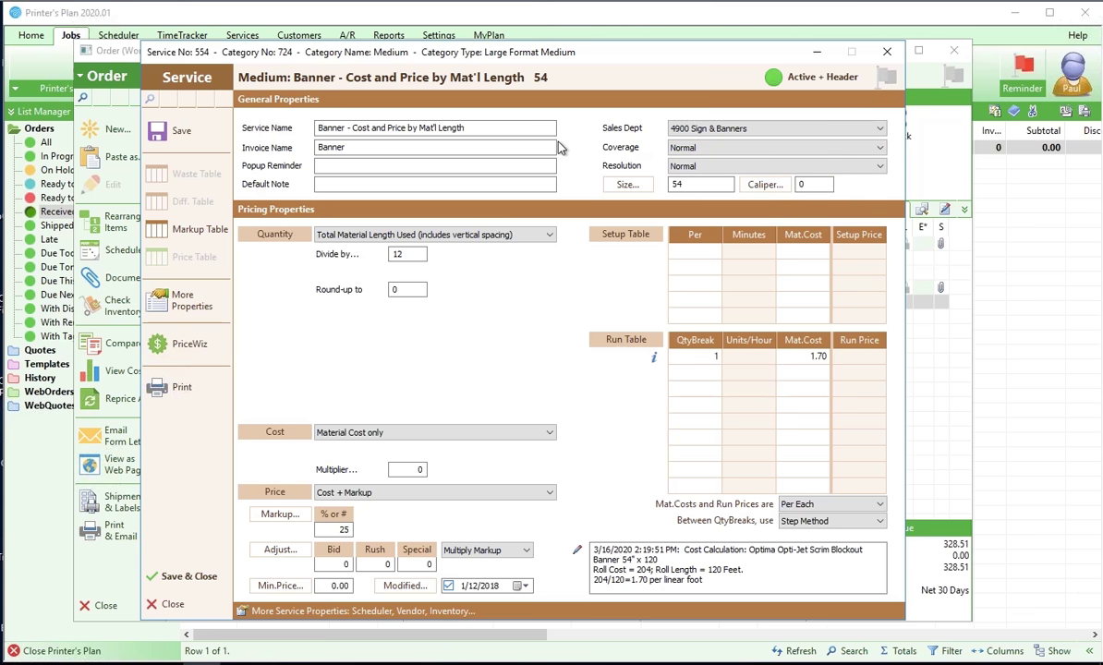
click(172, 606)
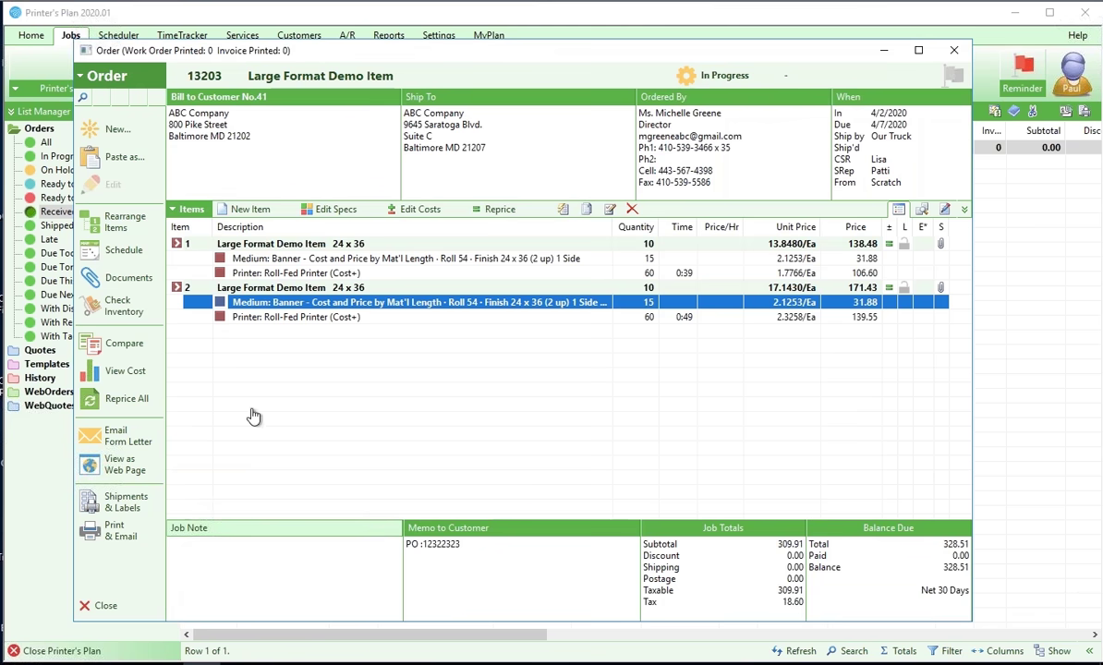
Review the first item's specs and its service costs and markups, closing the costs without saving changes.
double_click(272, 245)
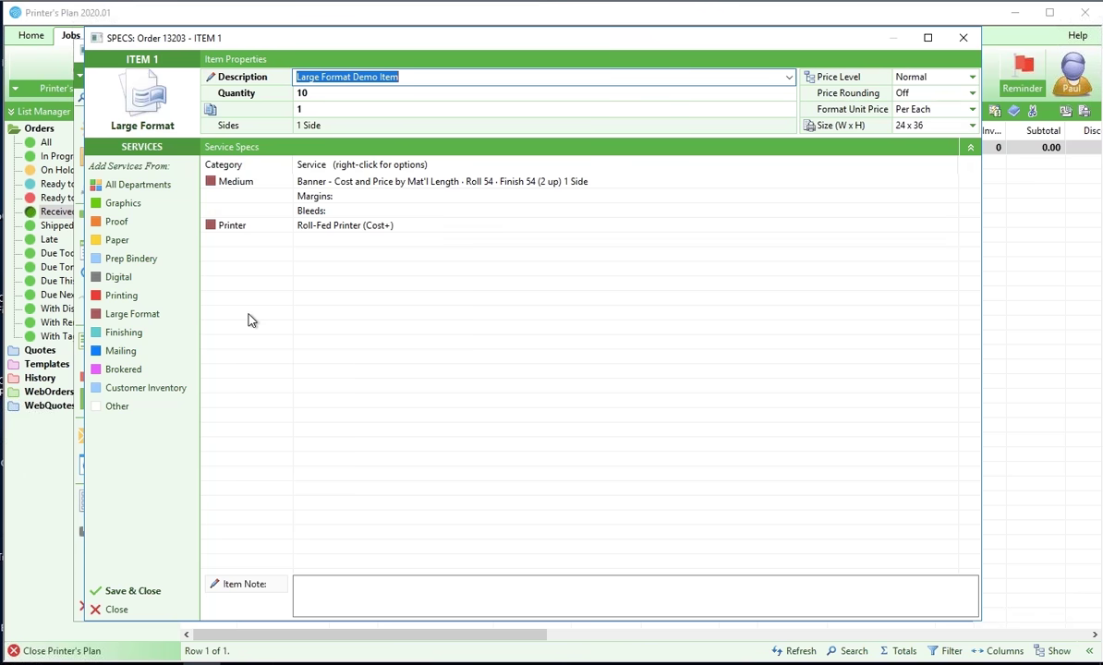
click(116, 592)
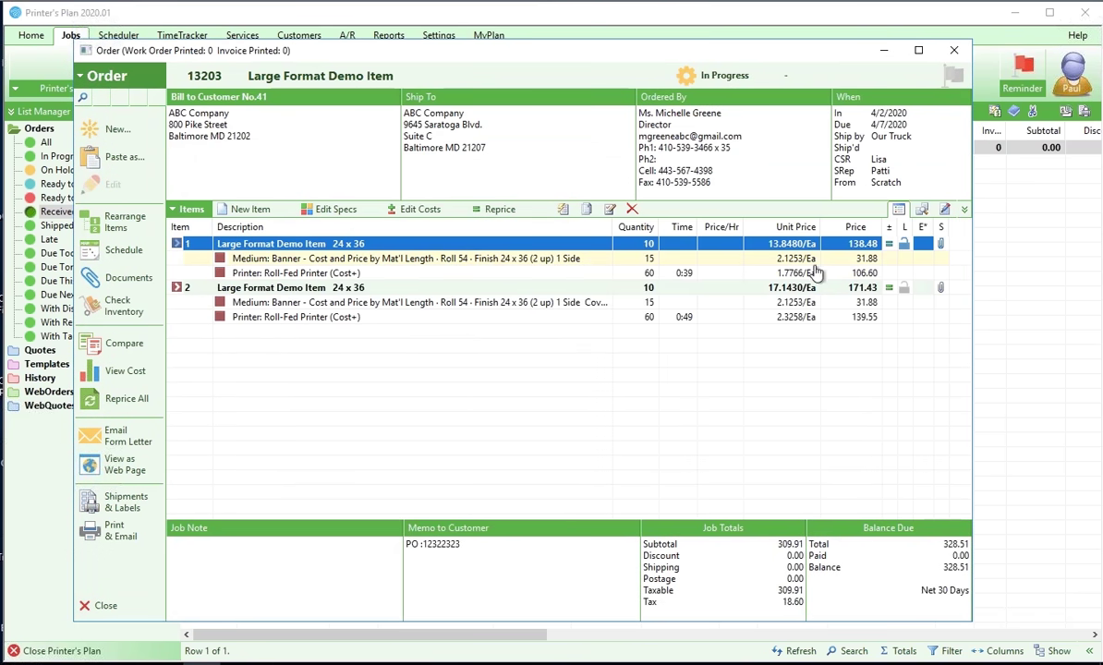
click(420, 212)
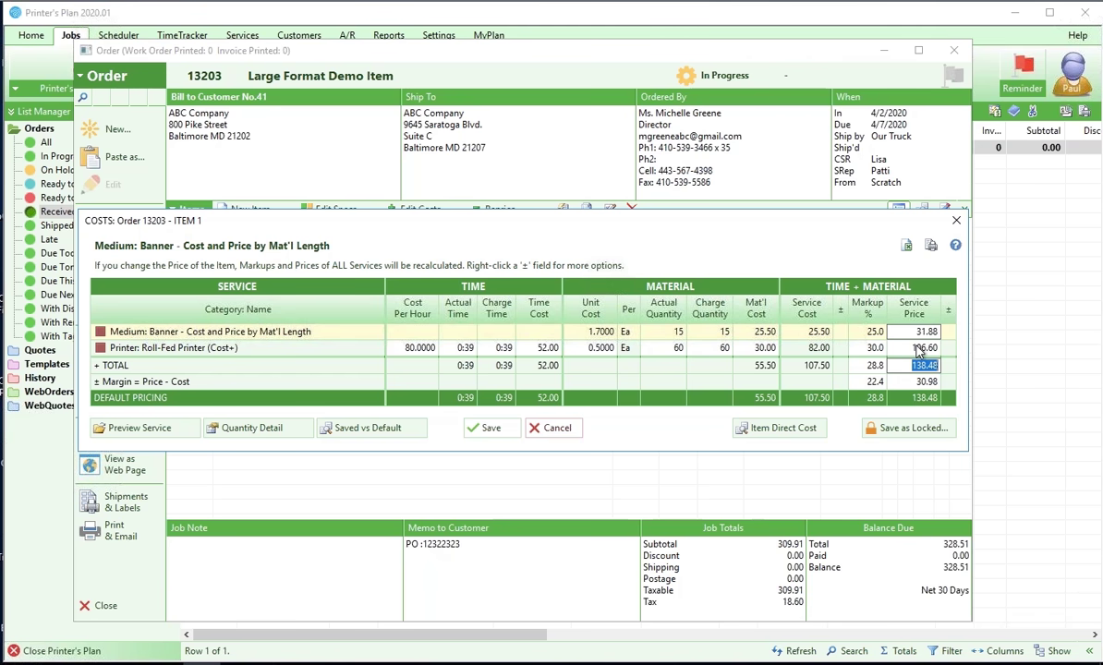
click(557, 431)
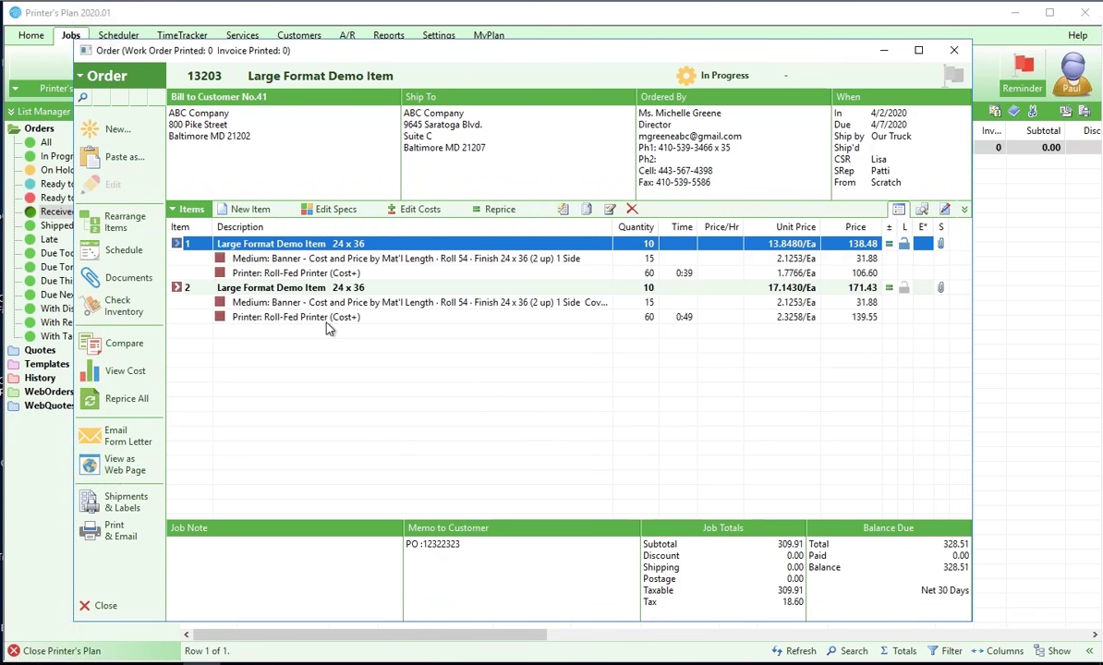
Set the first item's banner medium service to Use Price Column of Setup and Run Tables with markup 0 and run price 2.5, then save it.
double_click(198, 261)
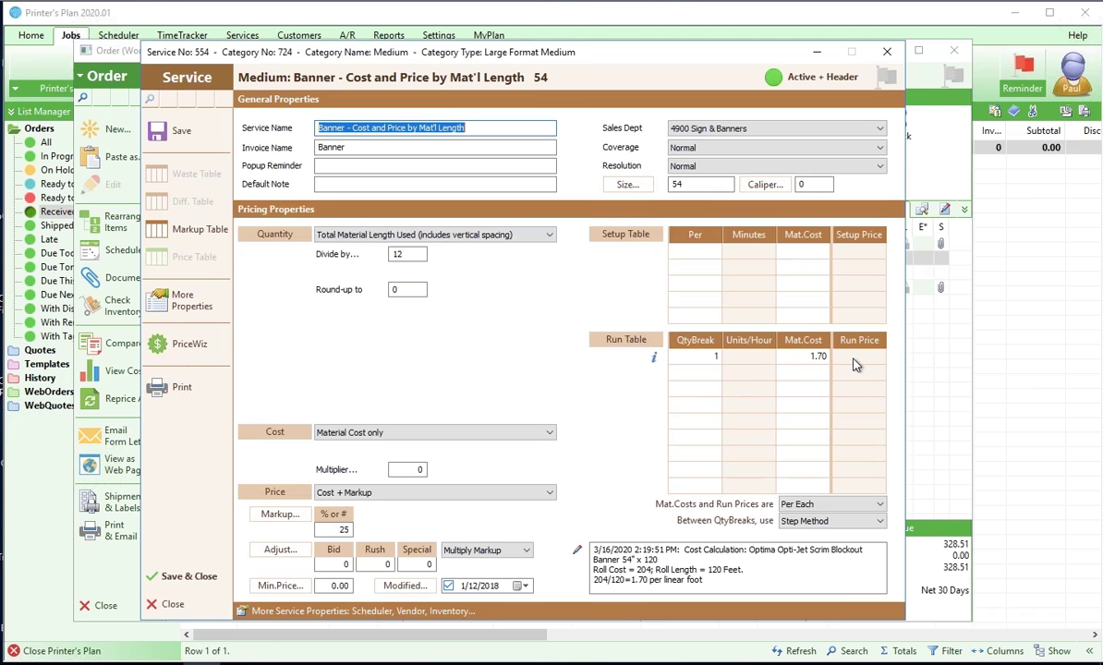
click(543, 496)
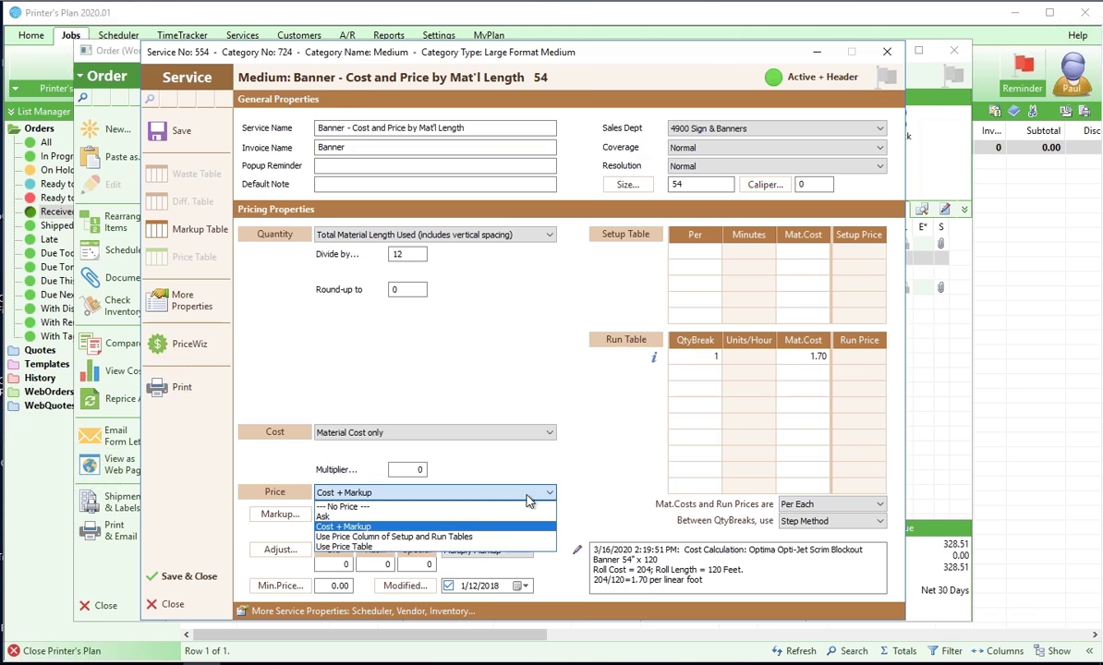
click(380, 537)
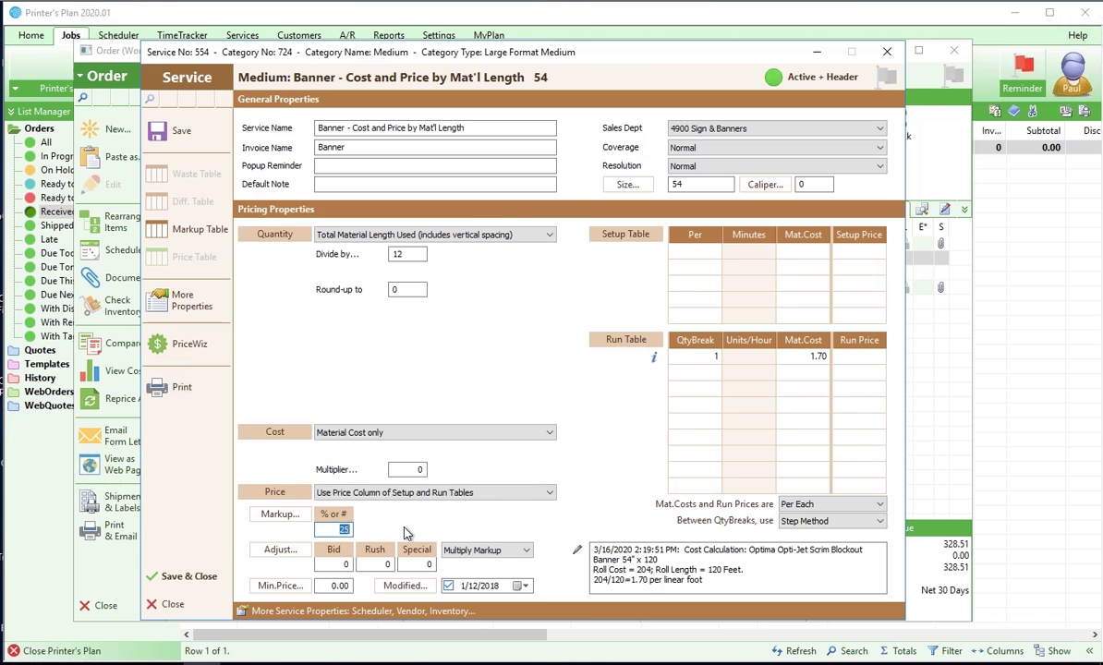
text(0)
click(868, 362)
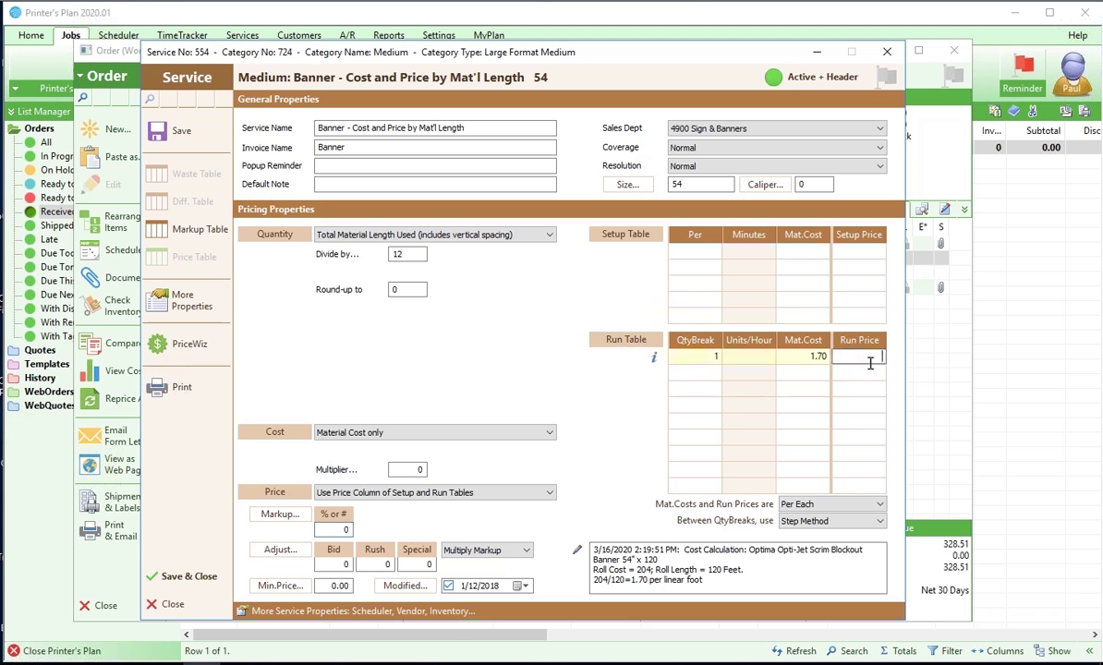
text(2.5)
click(189, 578)
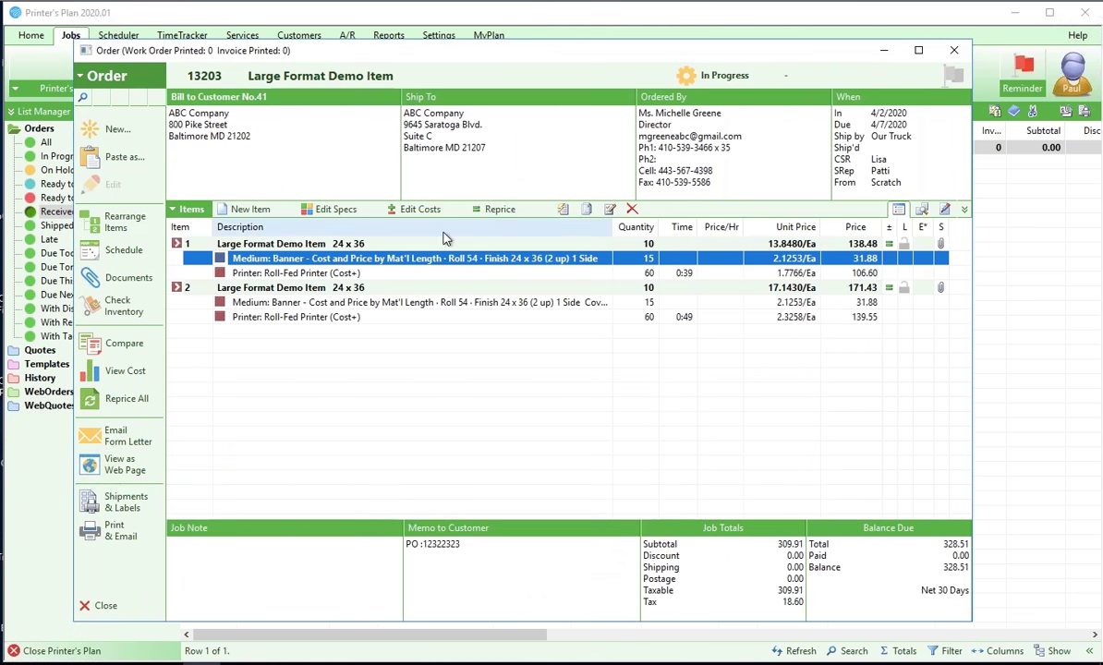
Reprice the first item from the updated banner medium service, then review and save its costs.
click(488, 212)
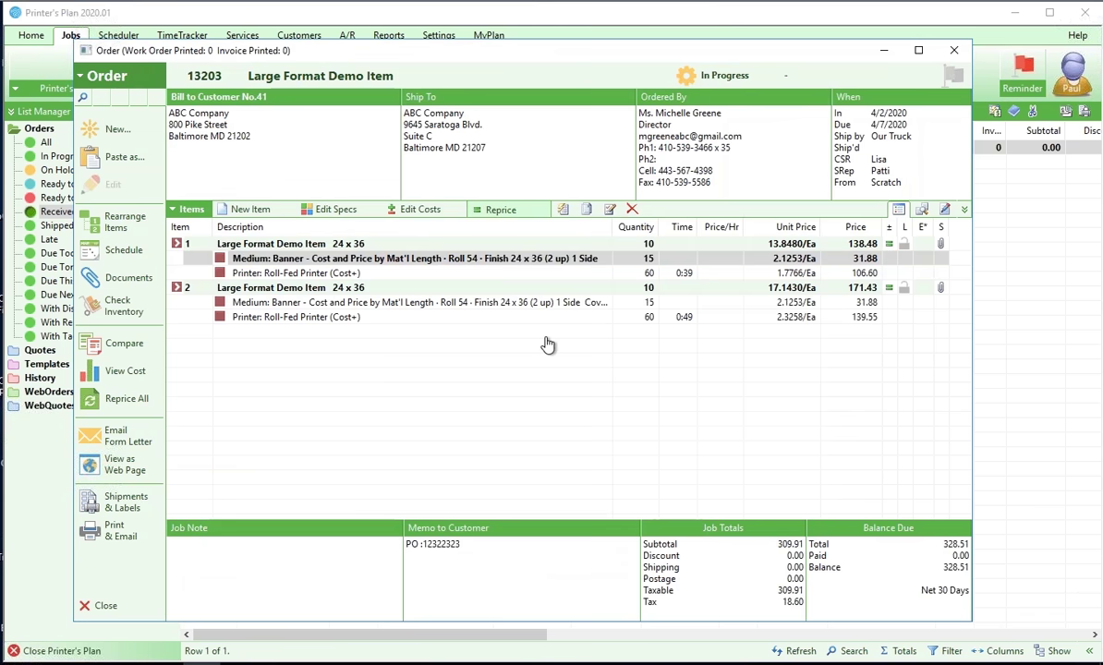
click(518, 466)
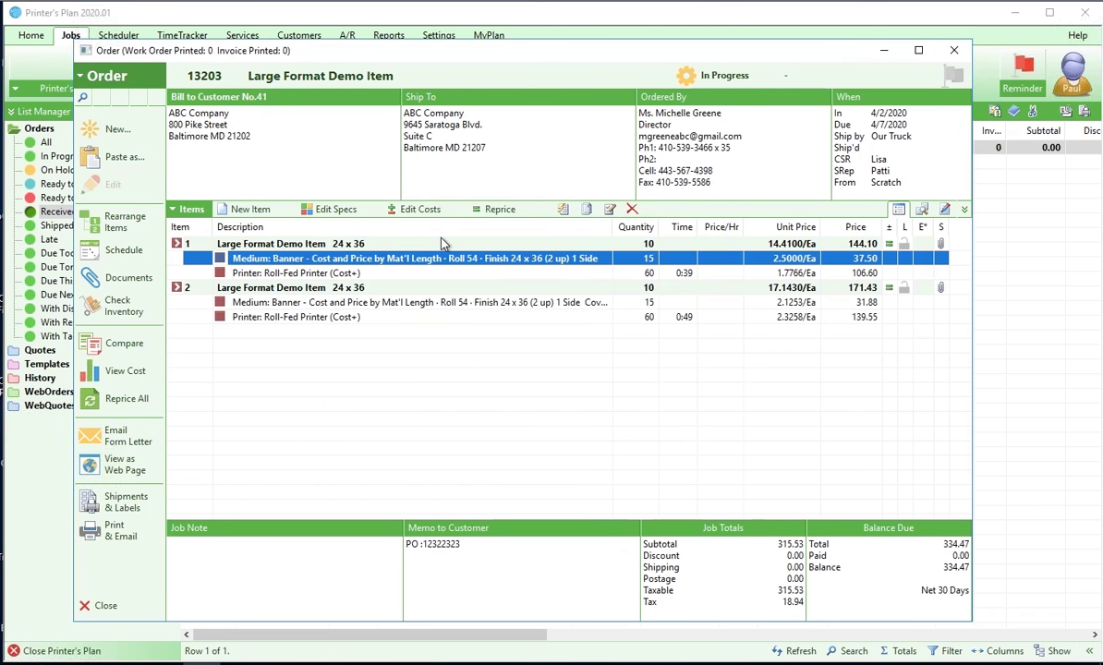
click(422, 211)
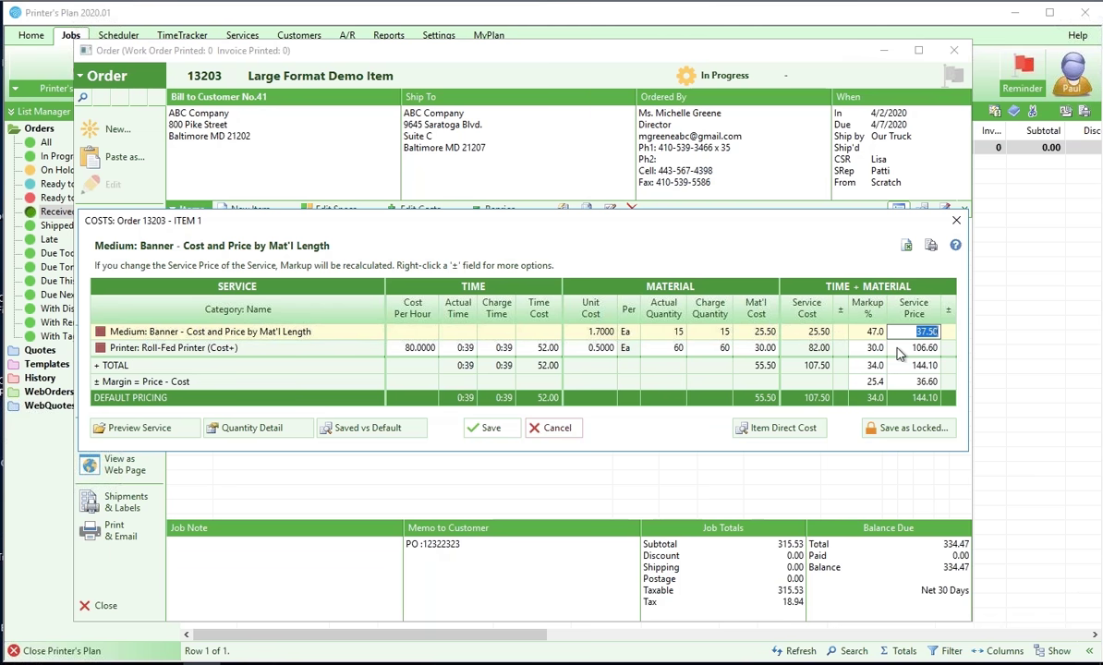
click(488, 431)
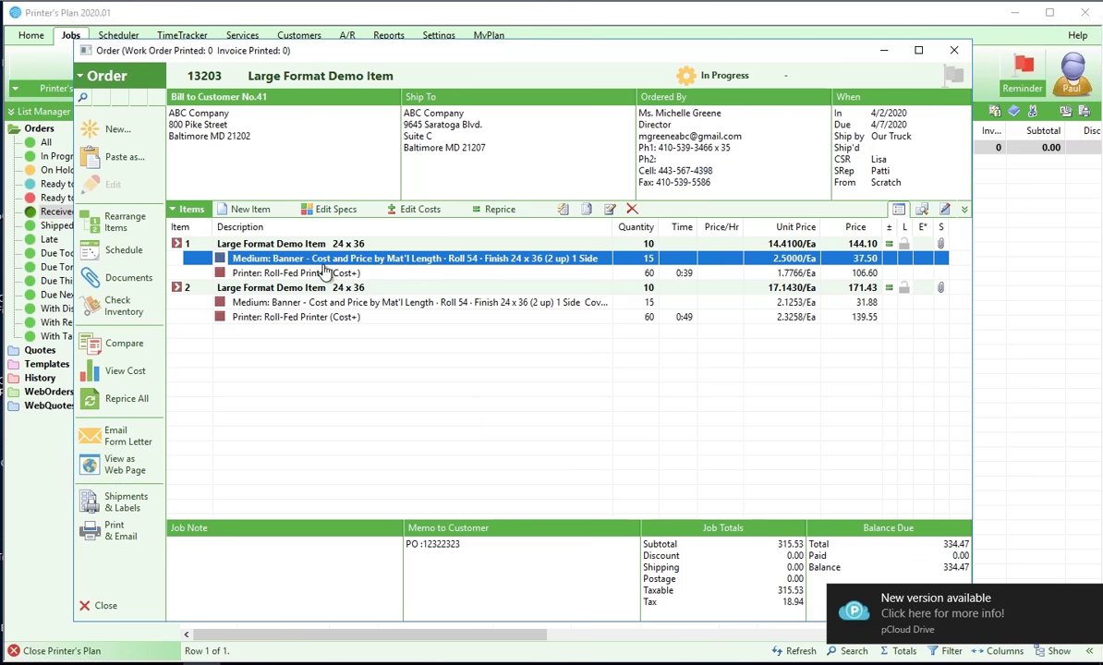
Clear the banner medium service's run price, switch its pricing to Use Price Table, review and save the price table, and save the service.
double_click(203, 263)
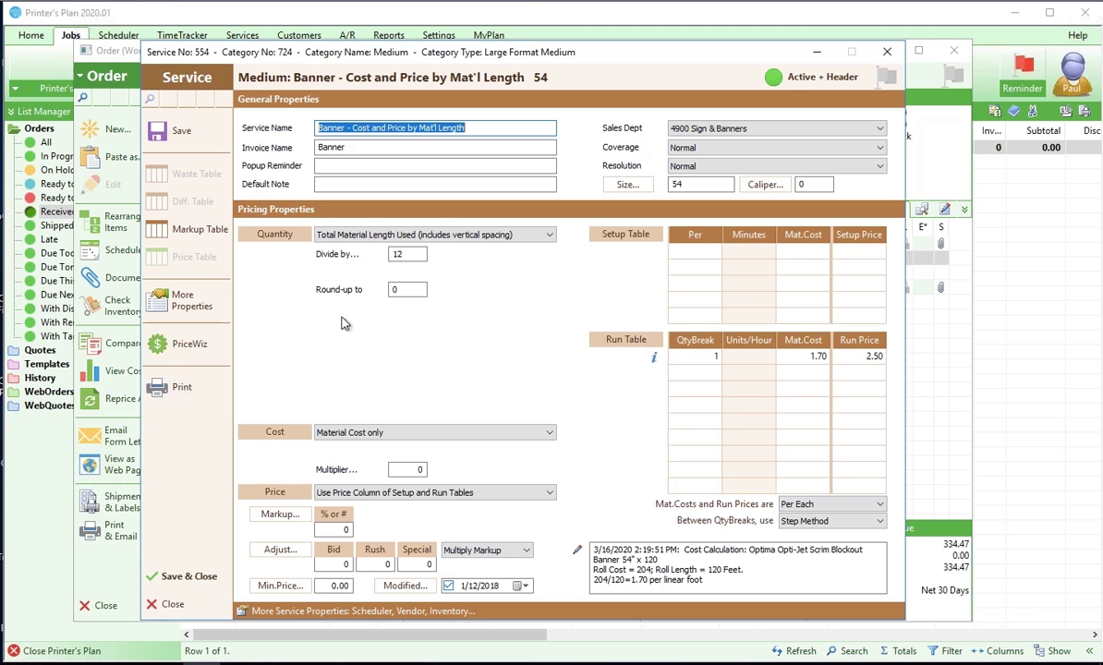
click(869, 358)
key(BackSpace)
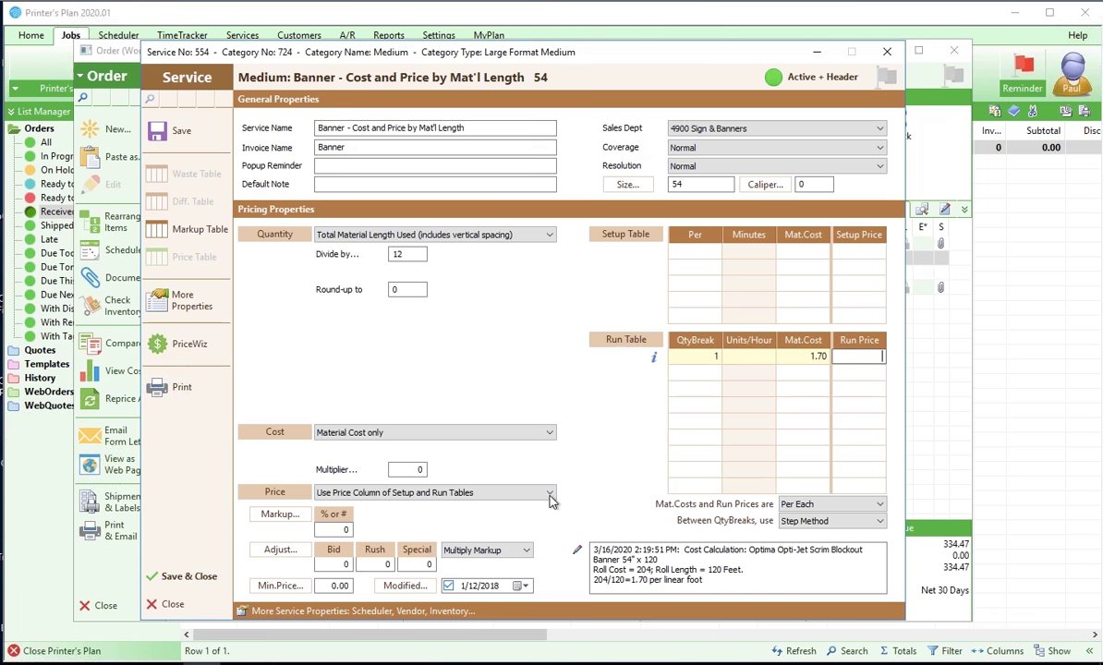
click(550, 494)
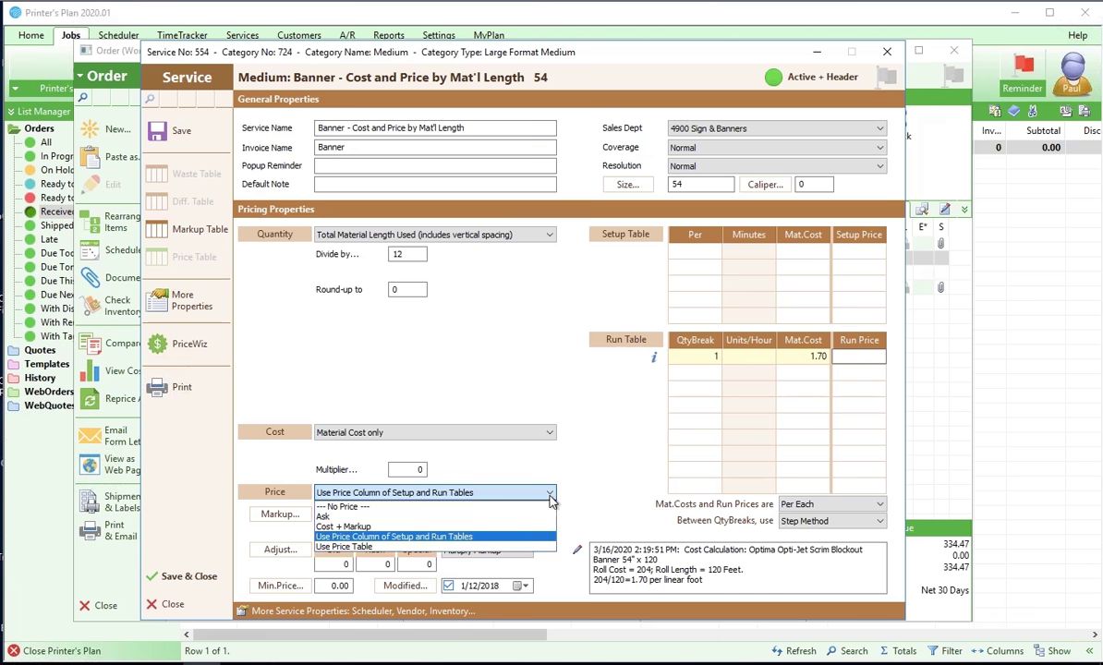
click(404, 549)
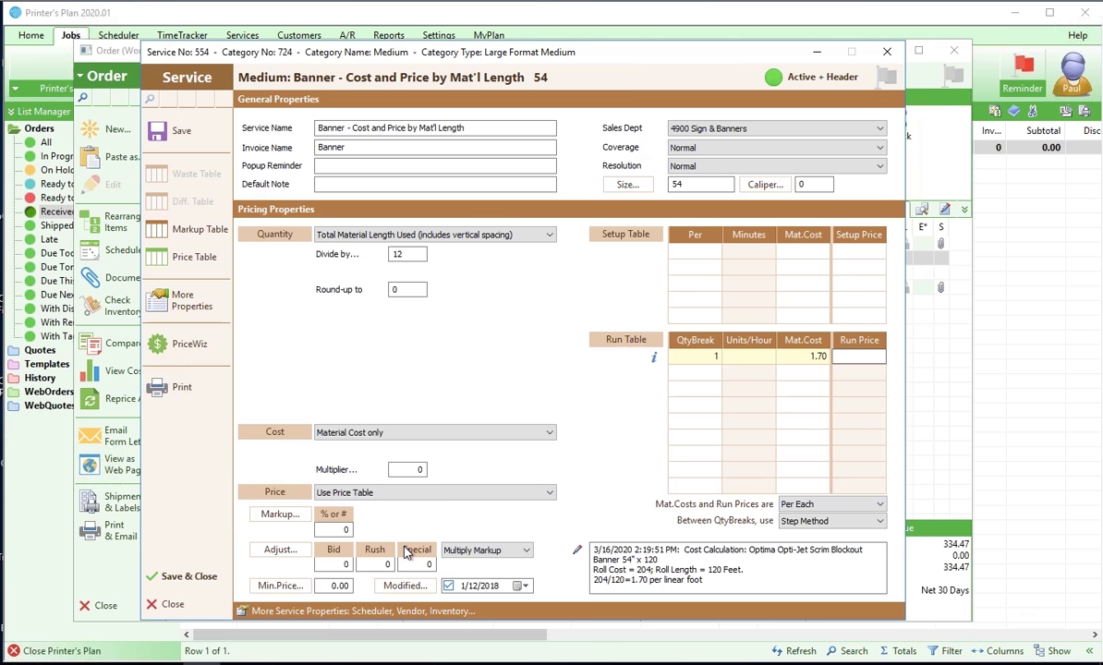
click(205, 260)
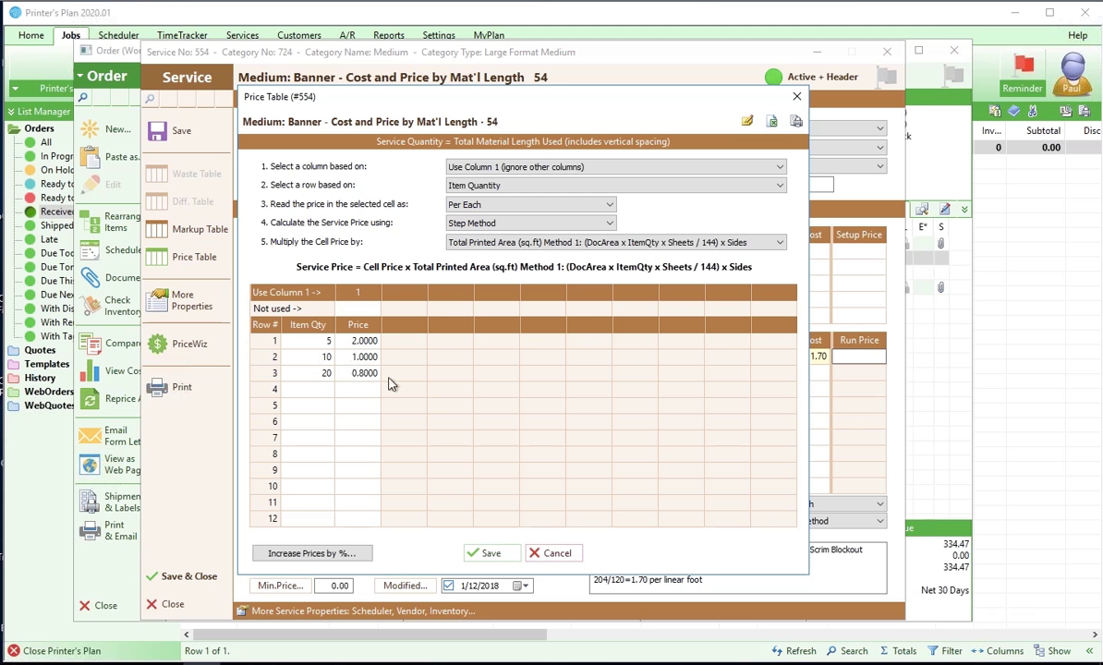
click(493, 553)
click(207, 579)
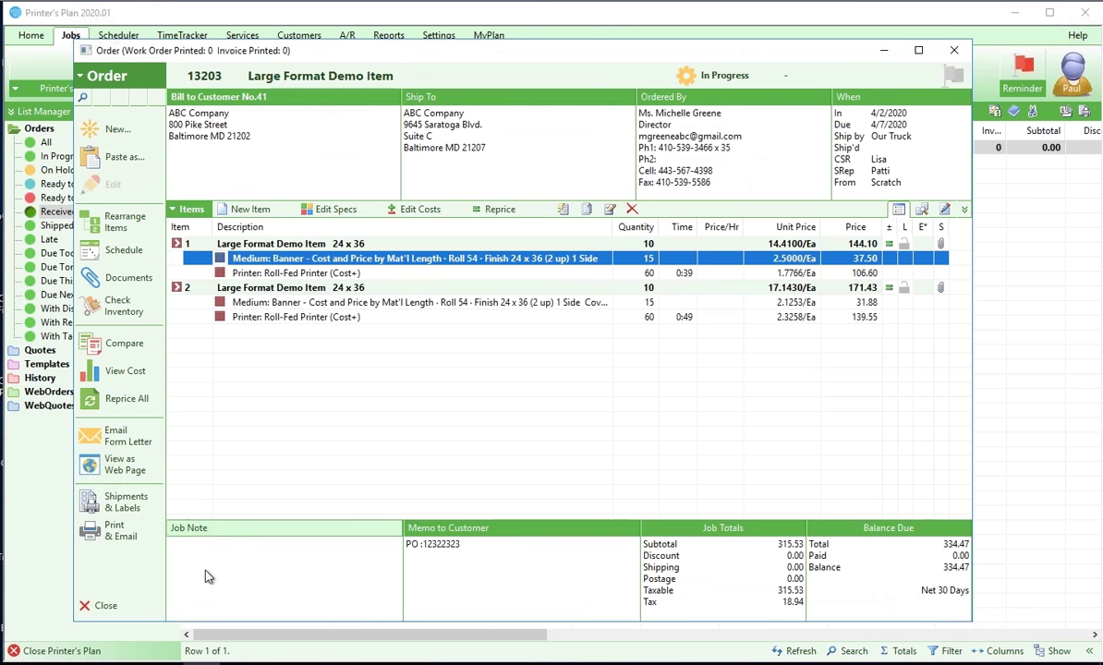
Reprice the first item using the medium's price table, then review its service costs and close them without saving.
click(500, 210)
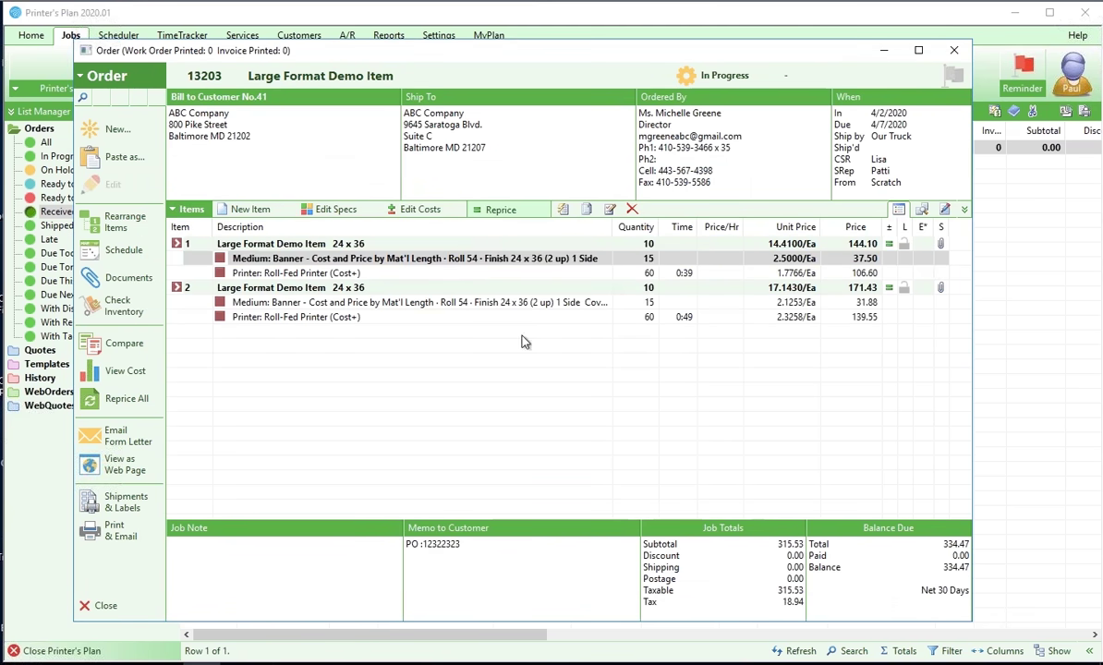
click(508, 467)
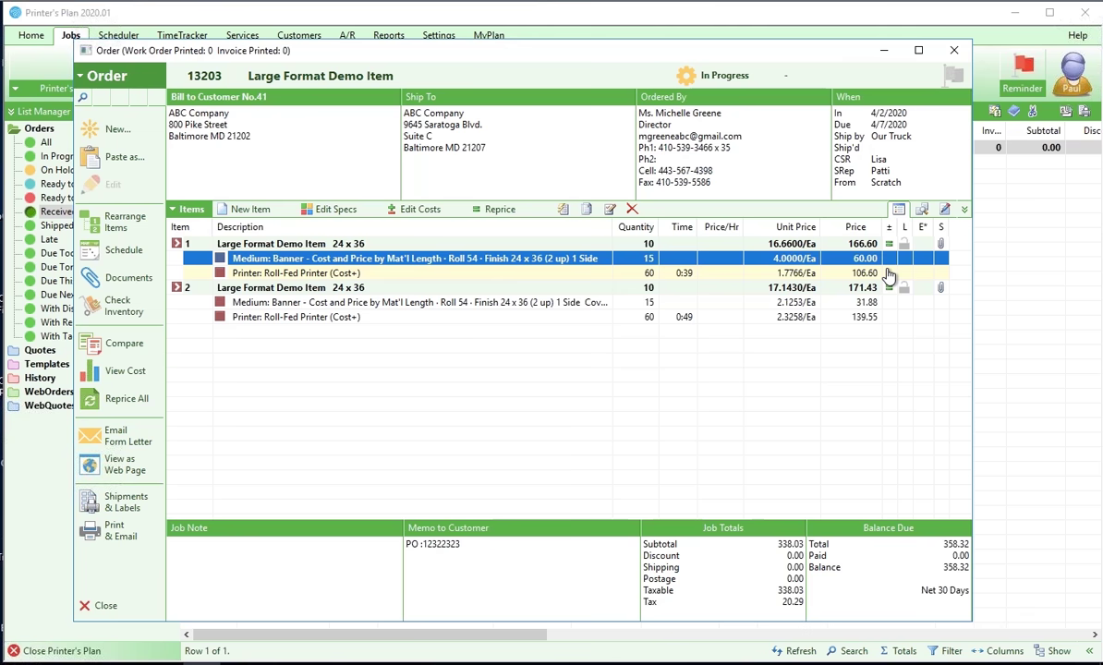
click(420, 211)
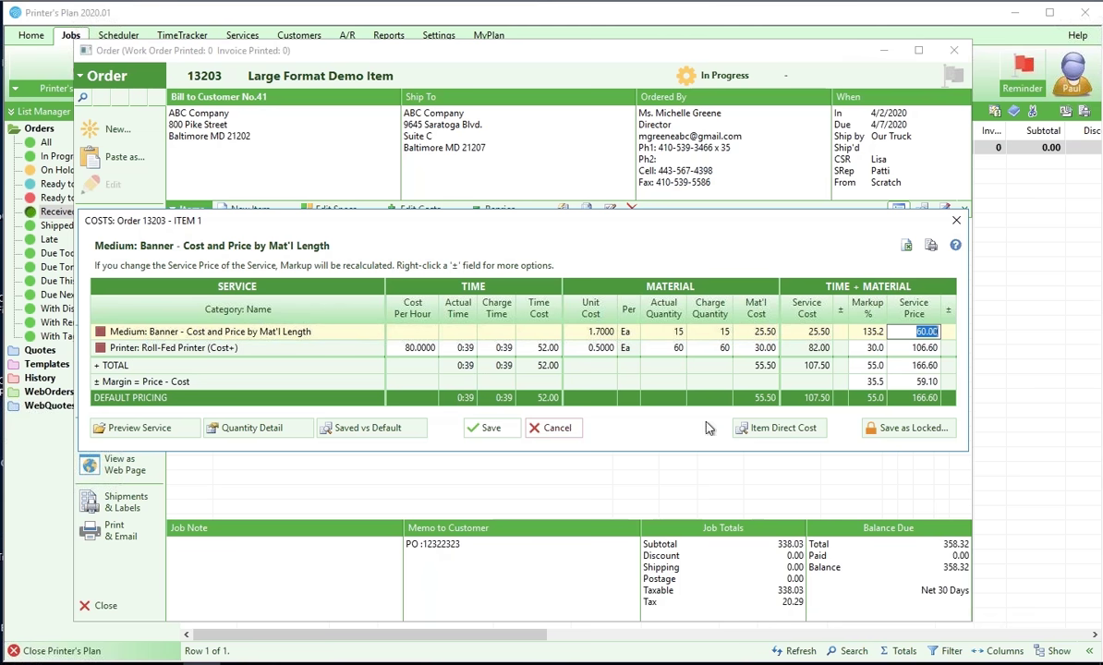
click(551, 429)
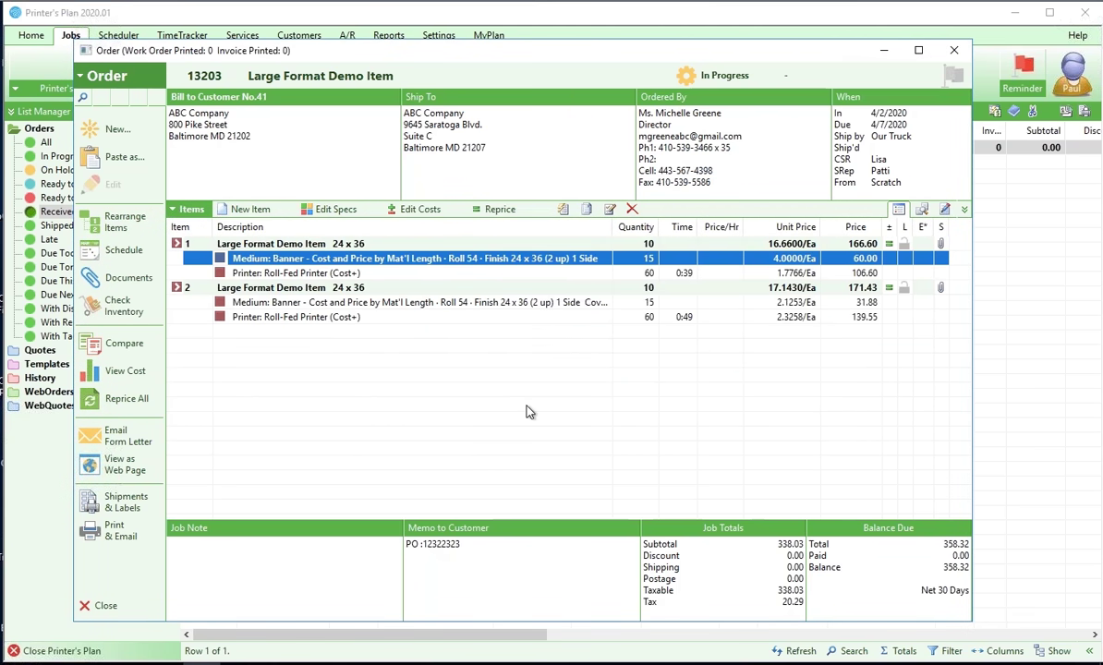
Set the first item's Roll-Fed Printer service to markup 0 and Use Price Column of Setup and Run Tables.
click(208, 275)
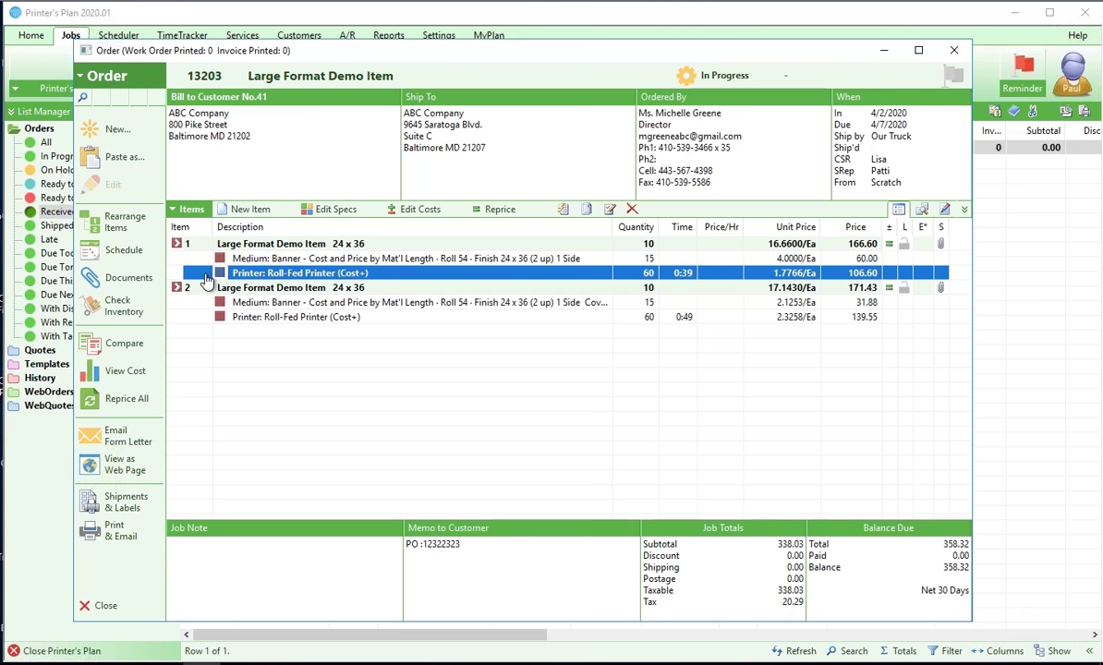
double_click(208, 276)
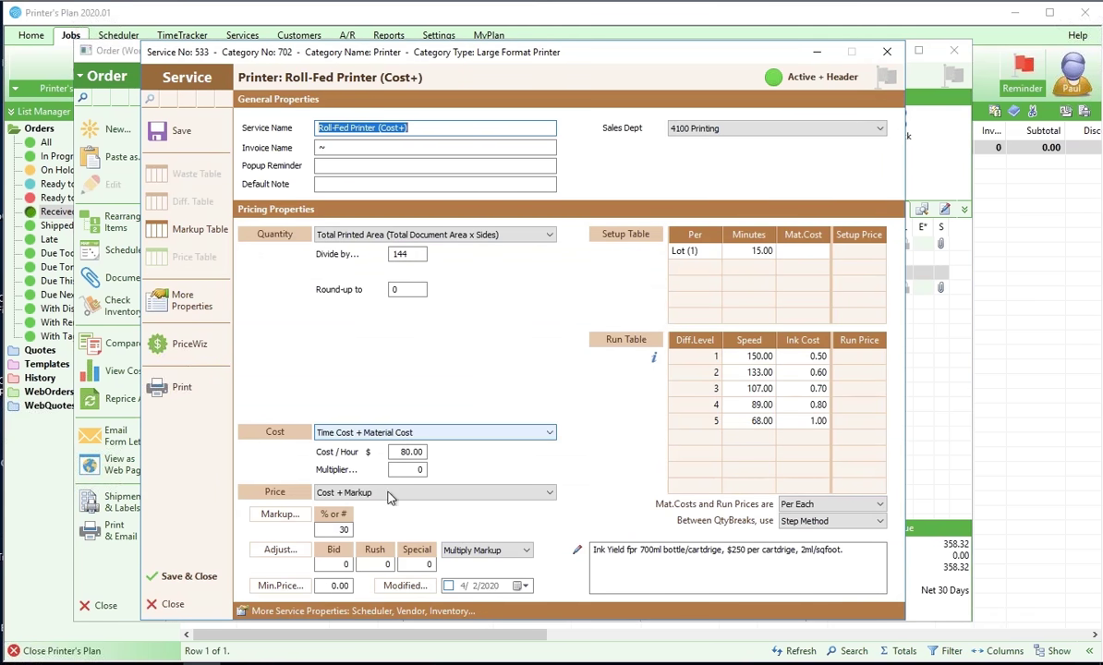
click(360, 530)
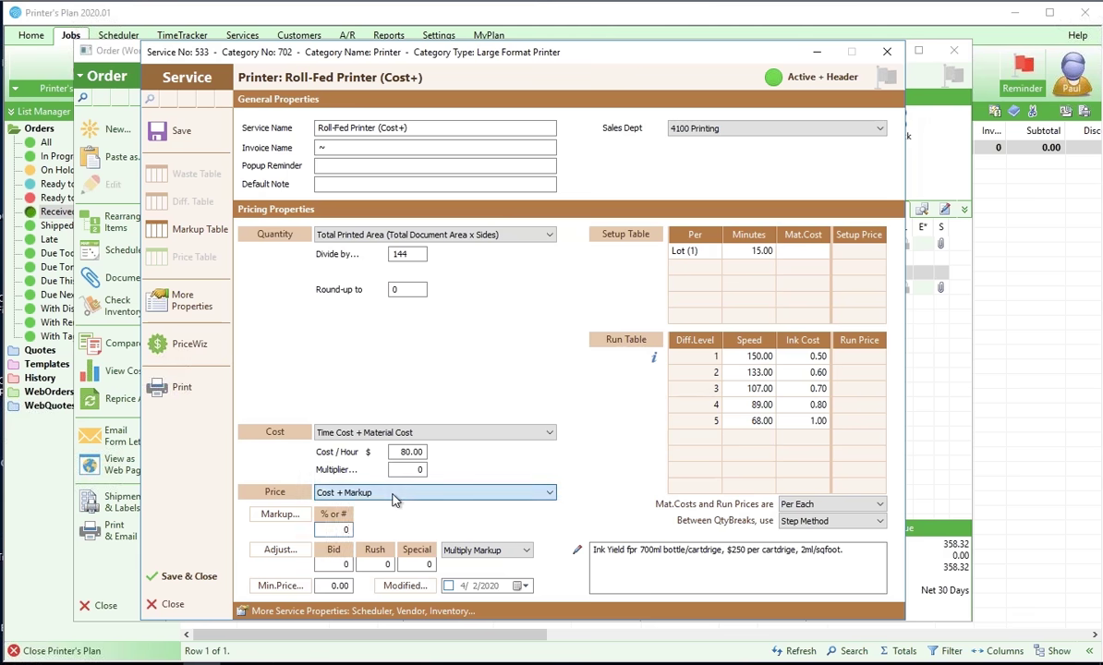
click(370, 492)
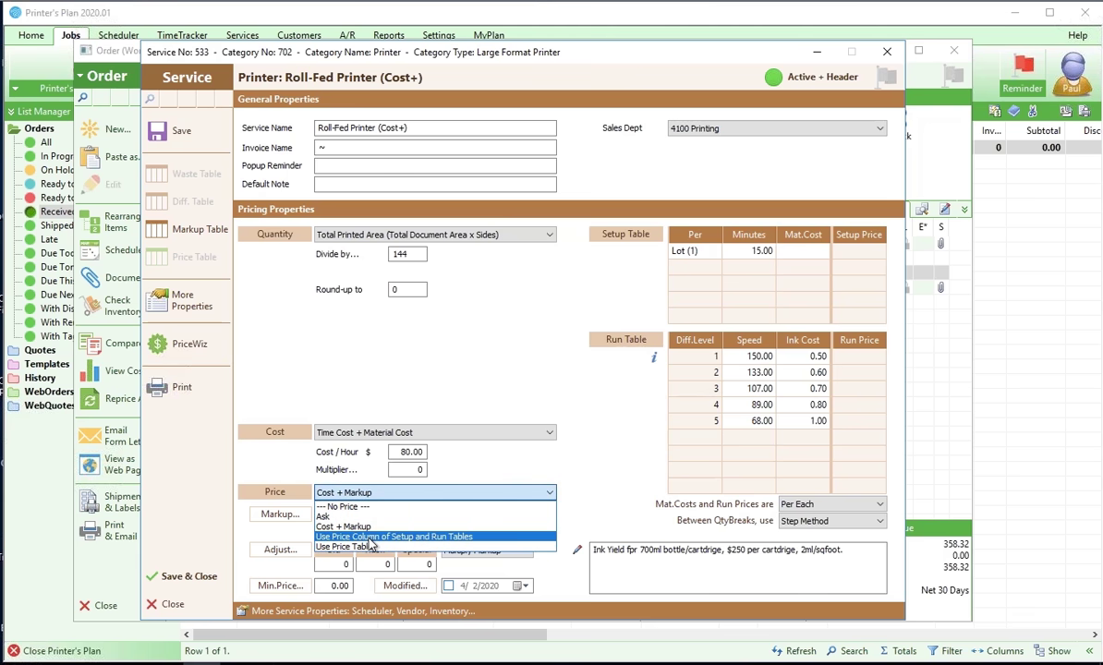
click(369, 538)
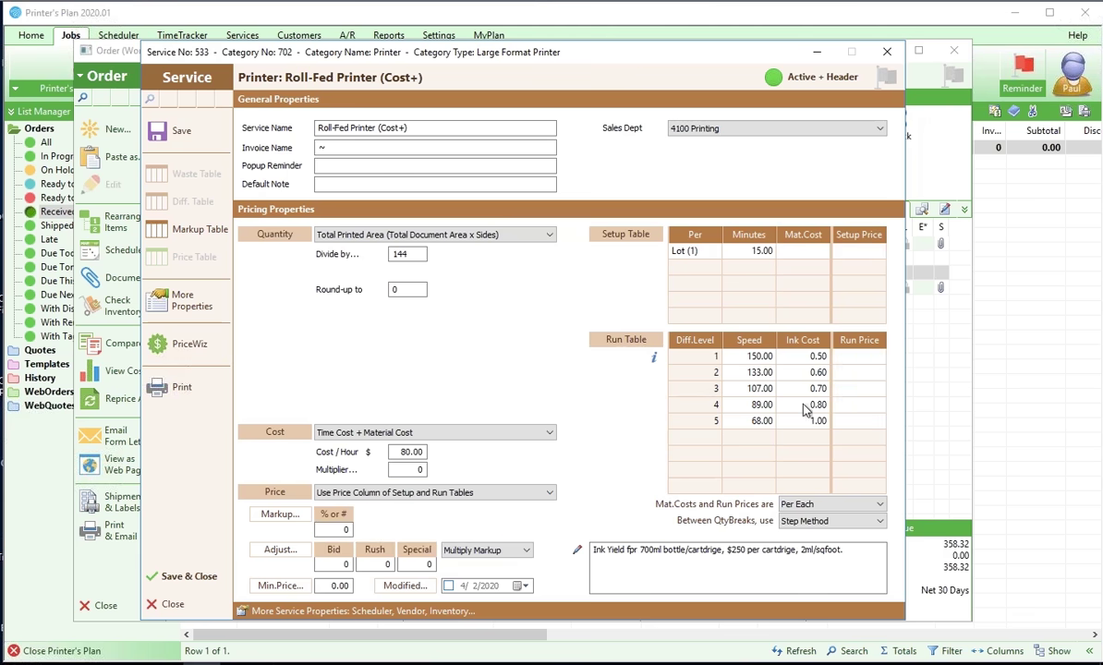
Enter run prices 5, 5, 6, 7 and 8 for the printer's difficulty levels 1 to 5 and save the service.
click(875, 361)
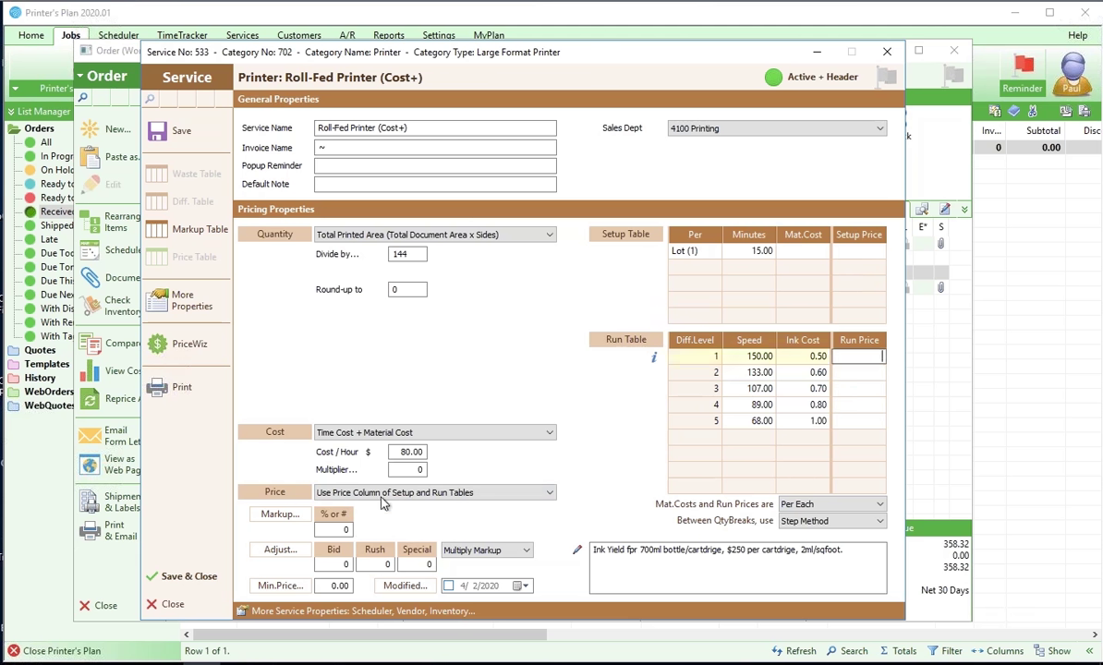
text(5)
click(860, 374)
text(5)
click(876, 389)
text(6)
click(873, 405)
text(7)
click(872, 420)
text(8)
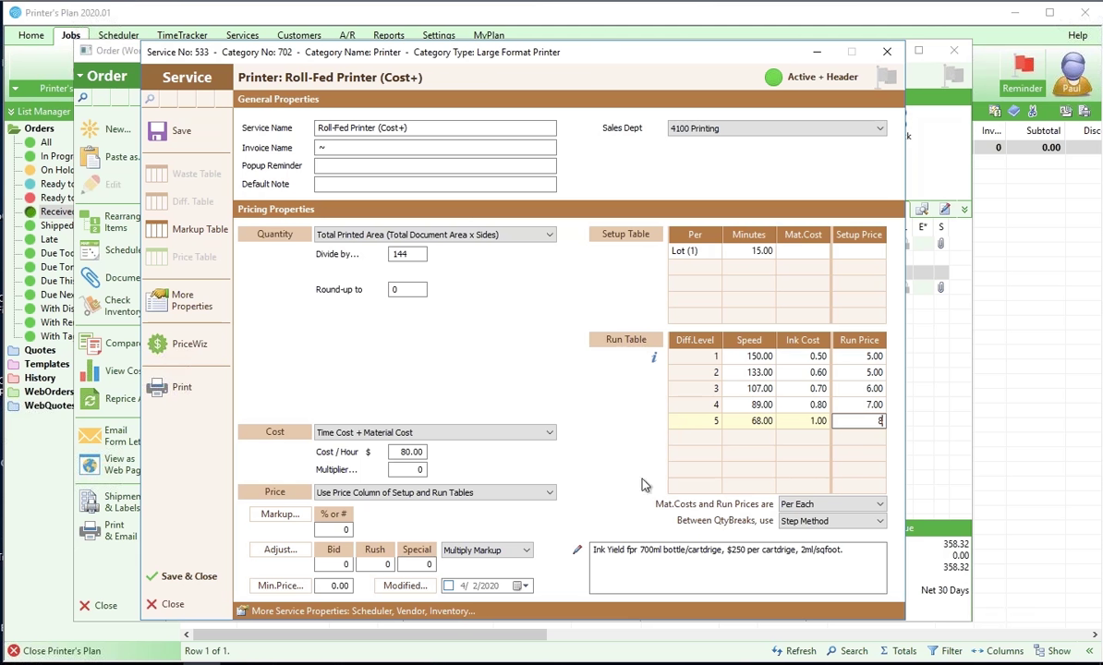
click(190, 576)
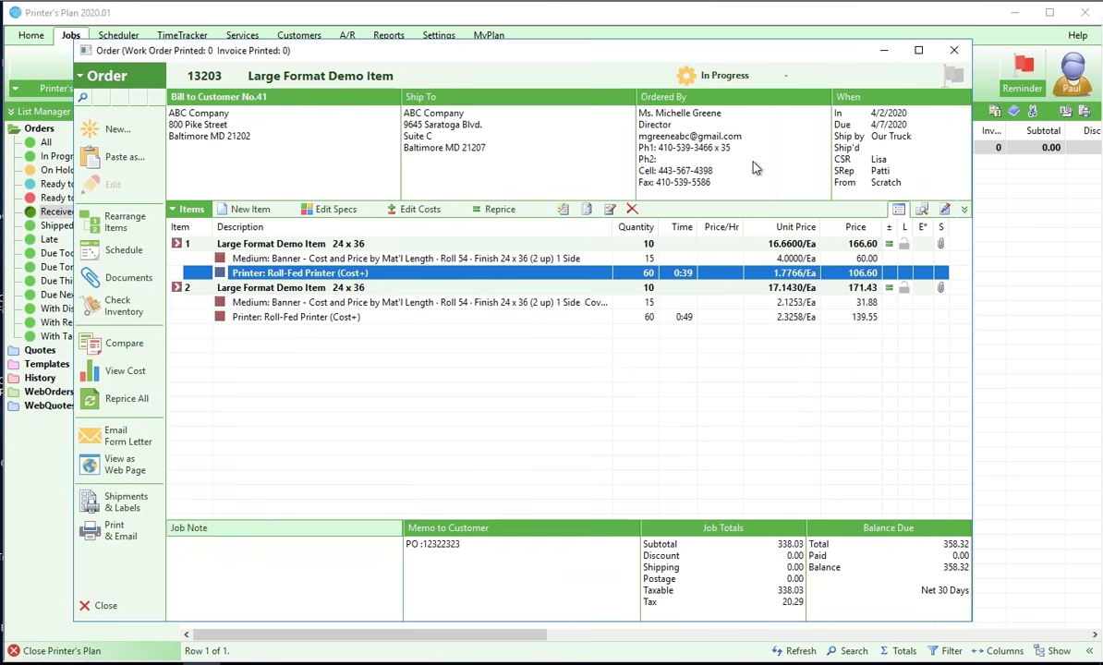
Reprice the first item and save it with Default Cost and Default Price.
click(508, 212)
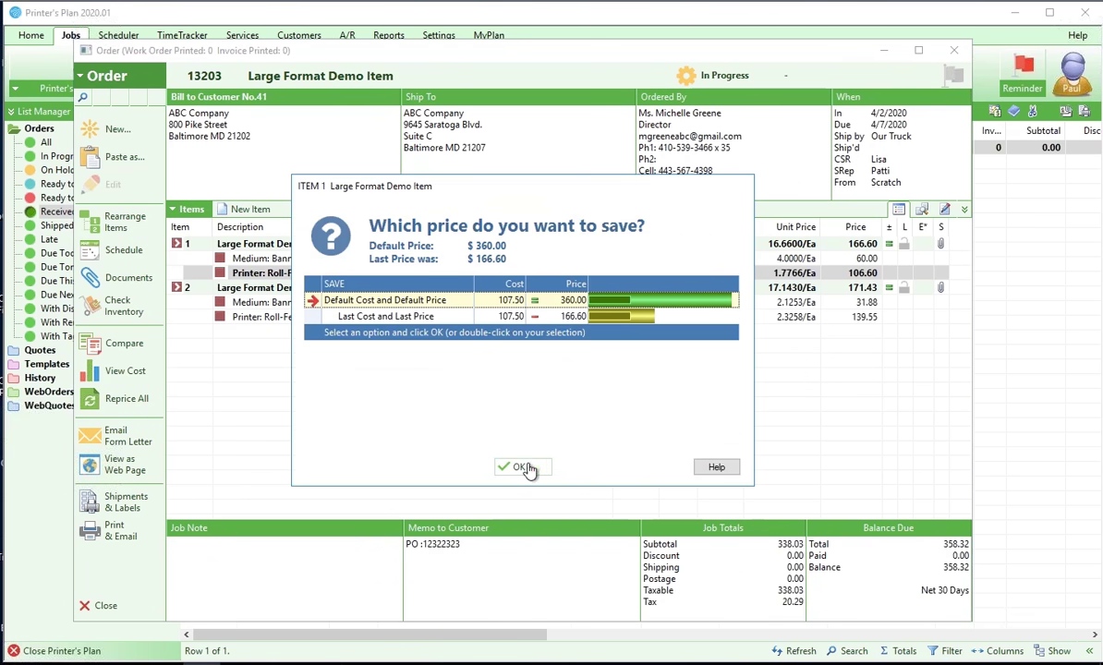
click(519, 466)
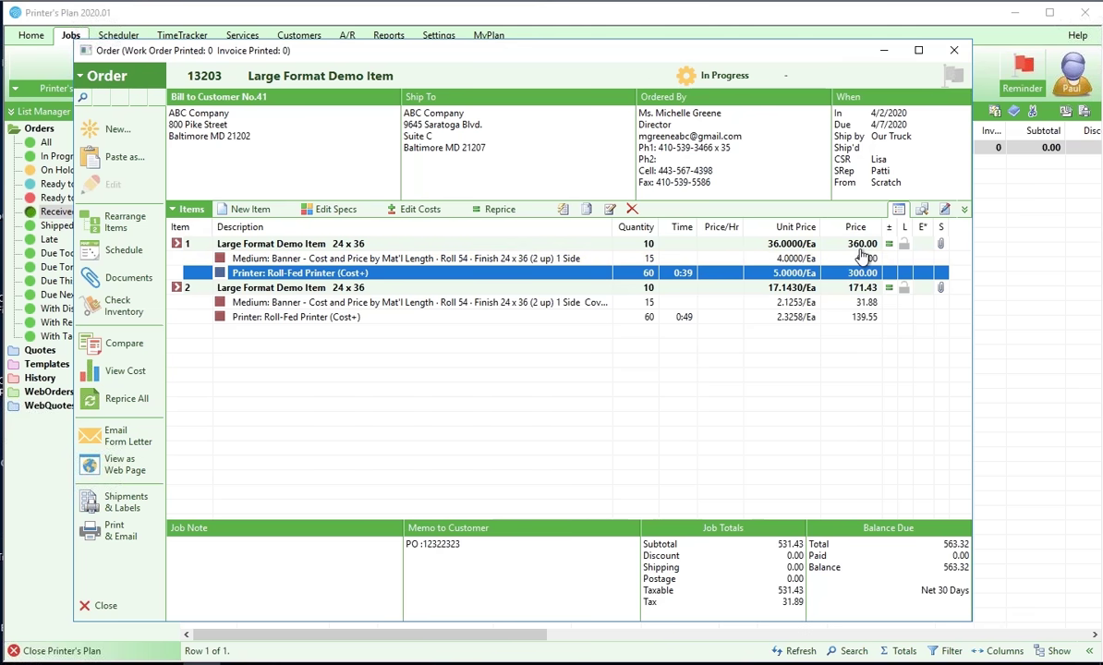
Try Use Price Table on the first item's Roll-Fed Printer service, cancel its table, restore Use Price Column of Setup and Run Tables and save.
double_click(211, 273)
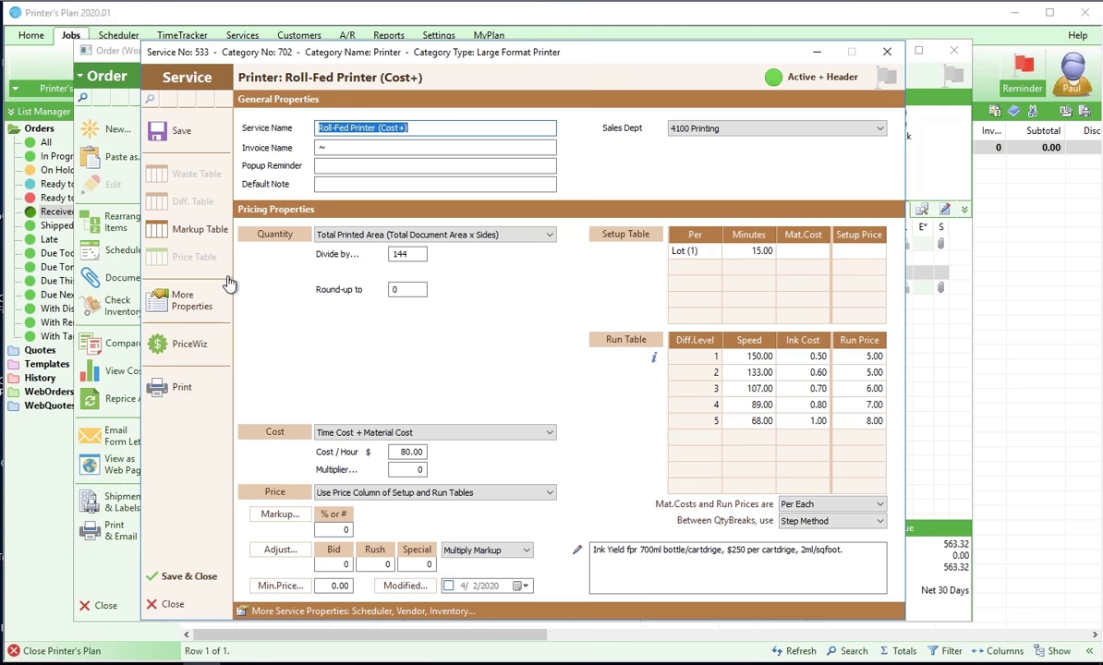
click(379, 493)
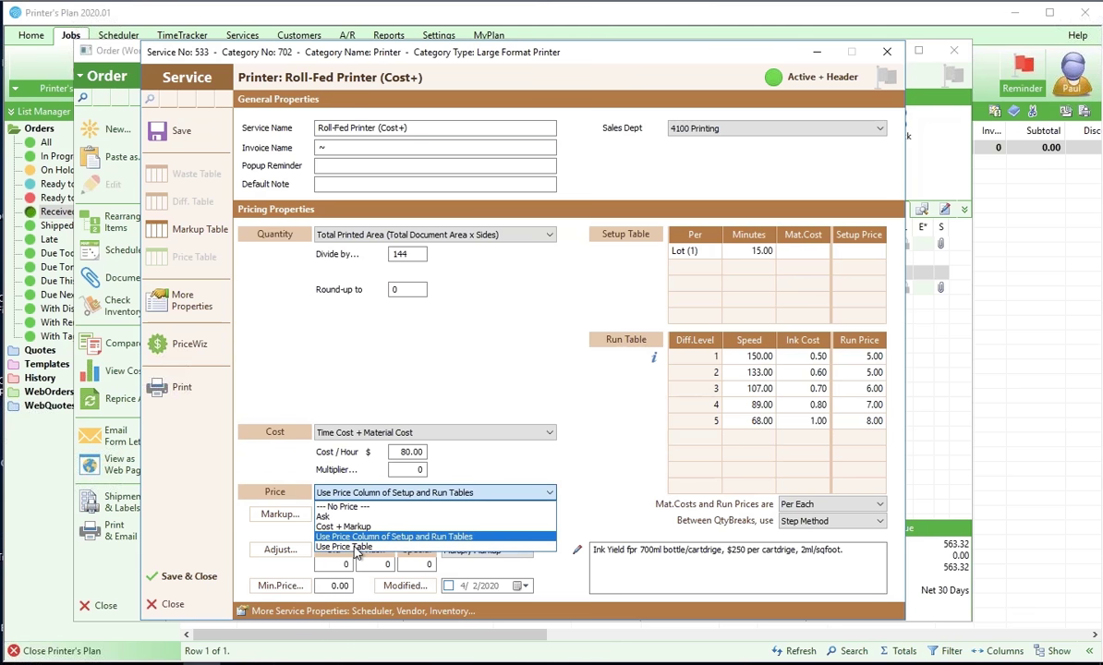
click(344, 547)
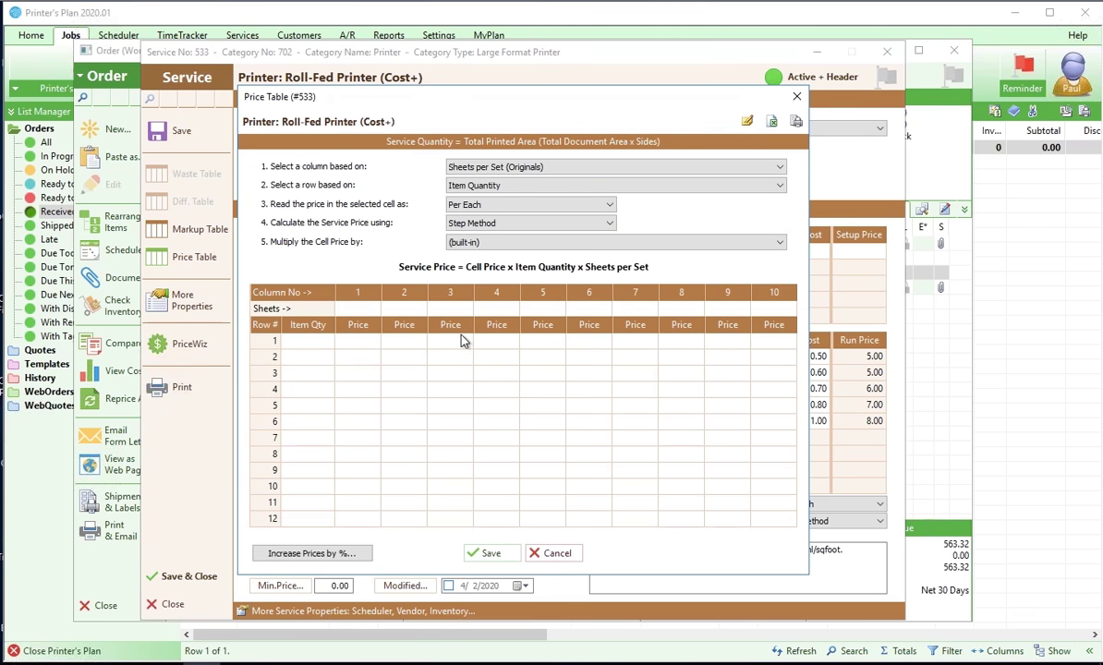
click(555, 553)
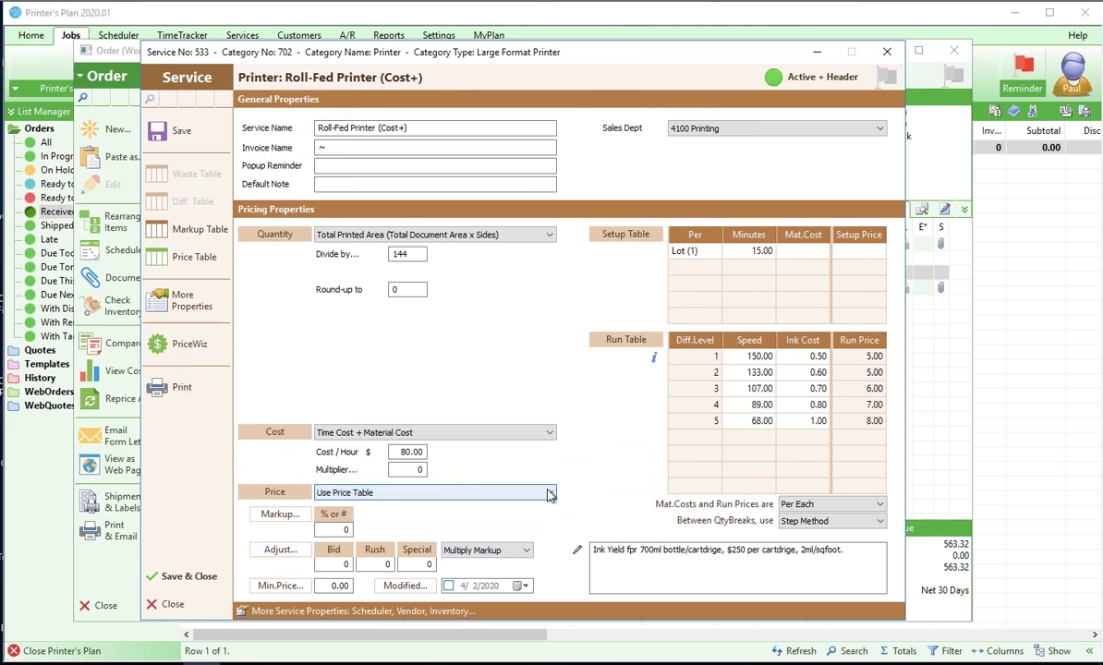
click(453, 492)
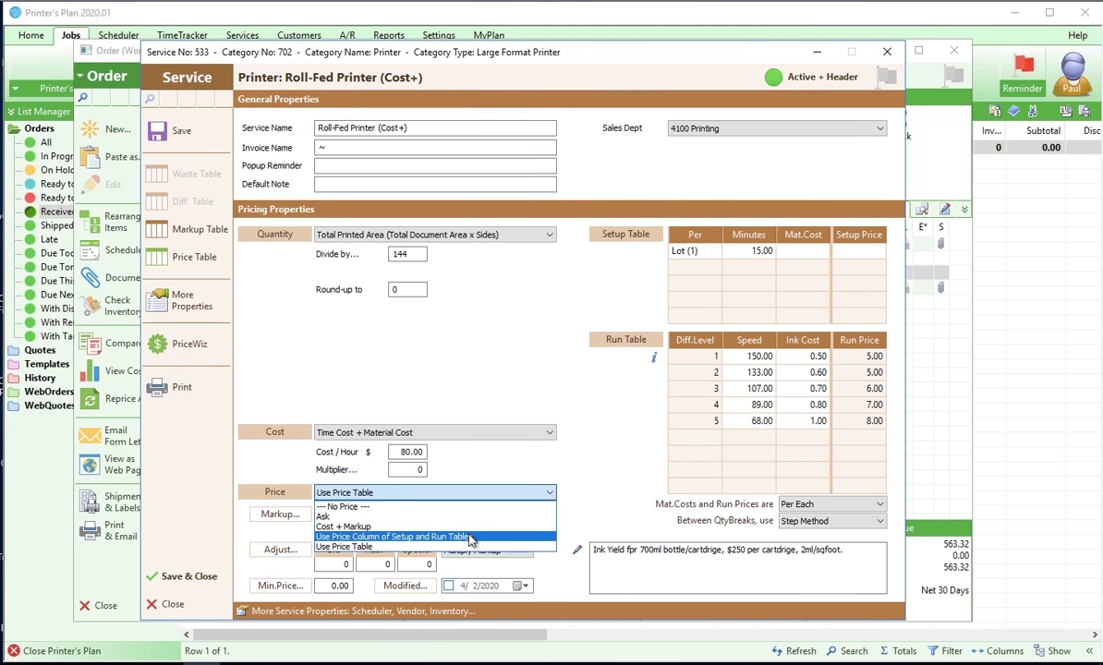
click(469, 537)
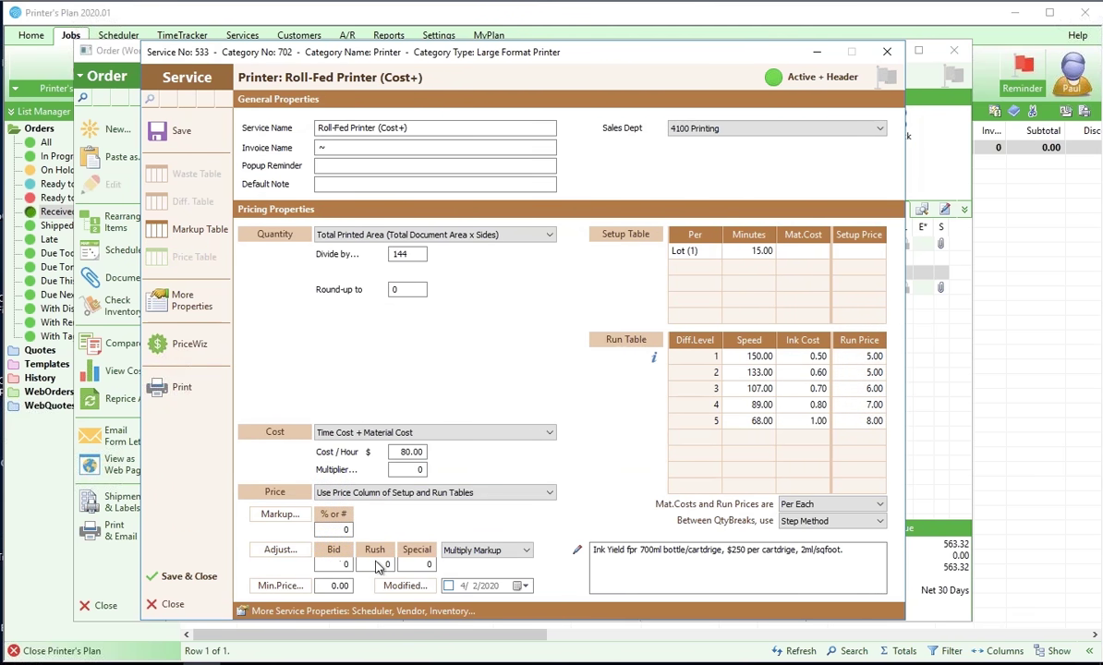
click(189, 576)
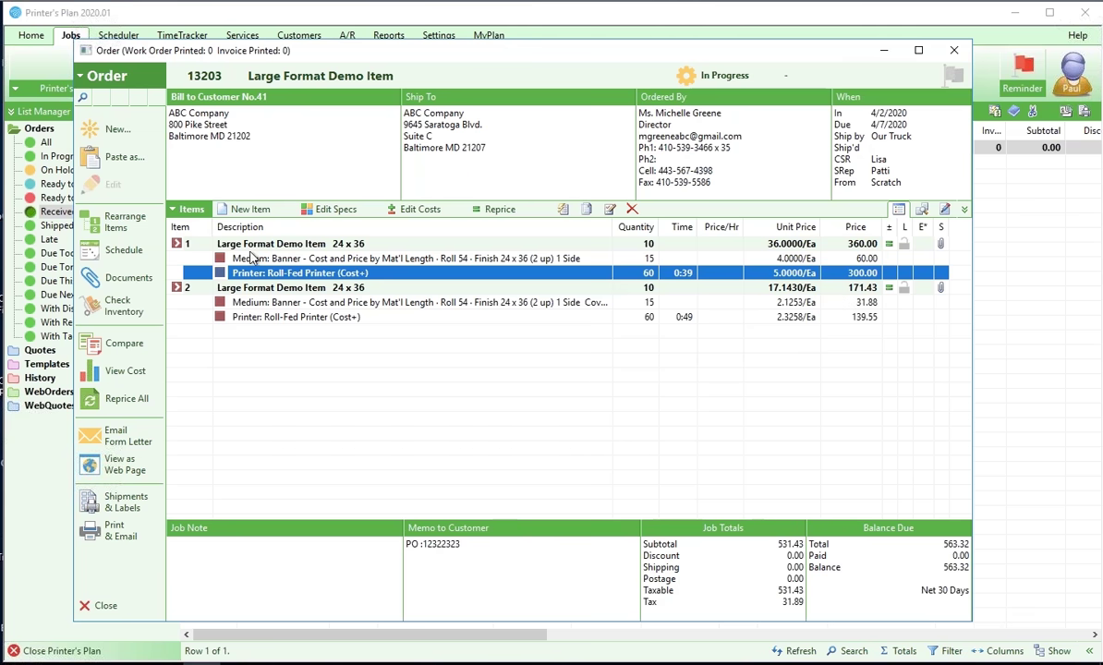
Open the Large Format options of the Banner medium in the first item's specs.
click(275, 245)
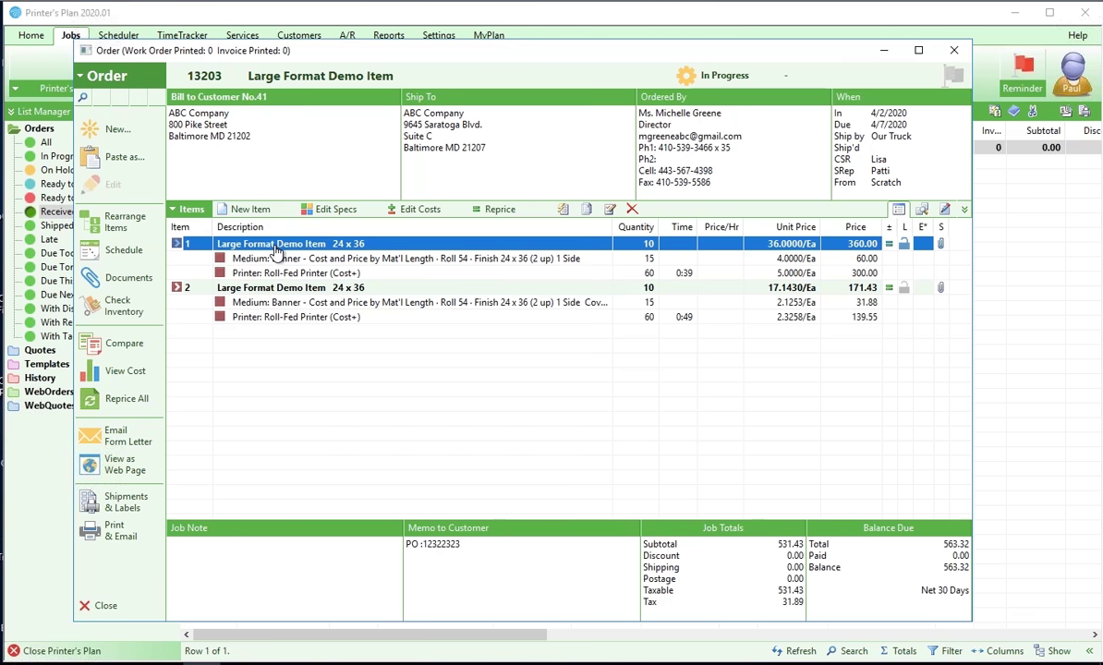
double_click(276, 250)
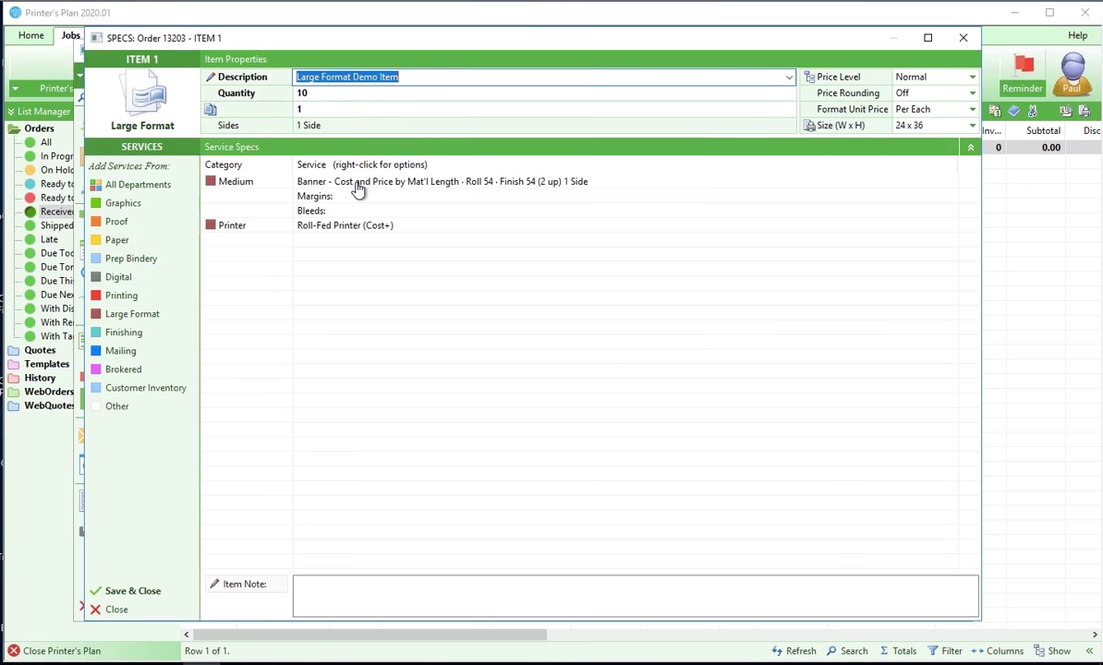
click(359, 185)
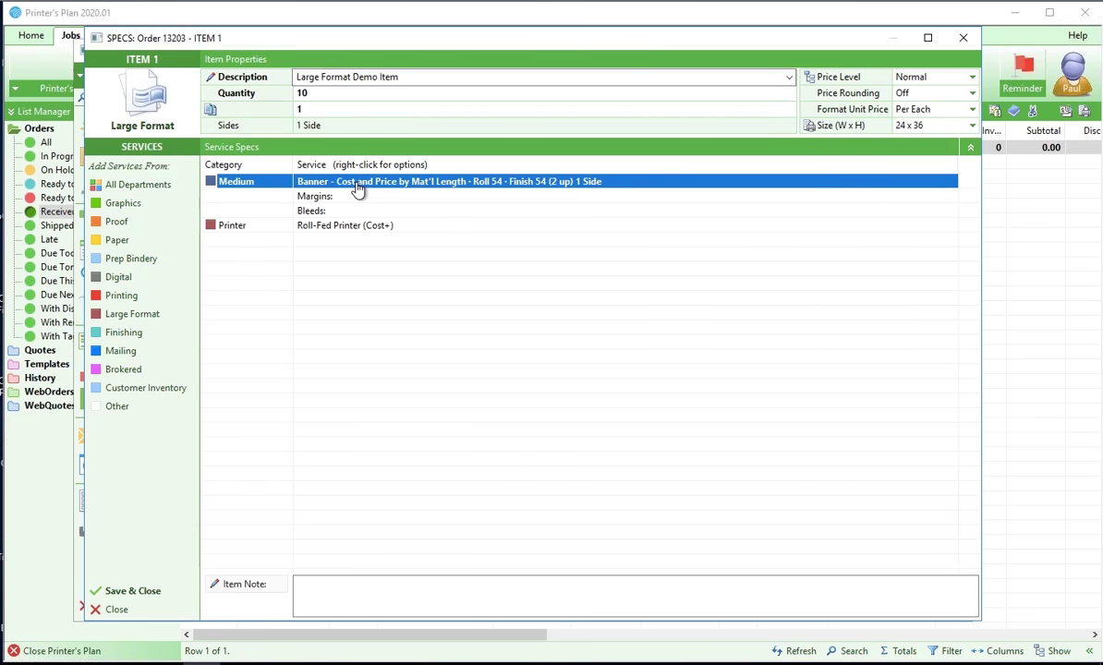
double_click(358, 187)
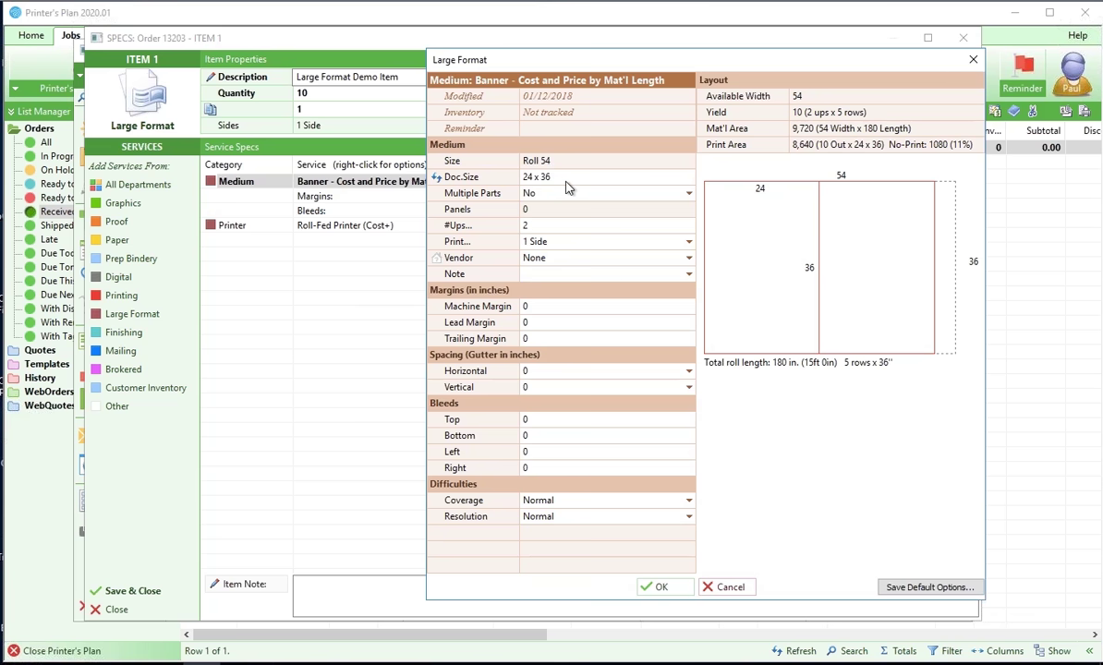
Try swapping the medium's document size to 36 x 24, then return it to 24 x 36.
click(480, 182)
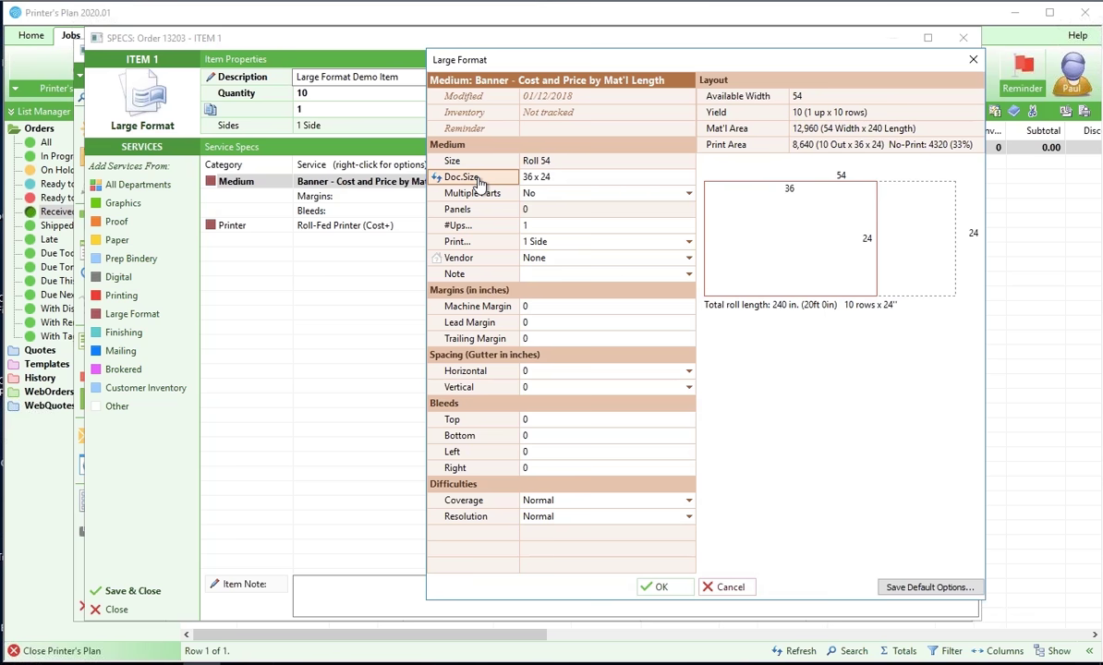
click(480, 183)
click(480, 182)
click(462, 178)
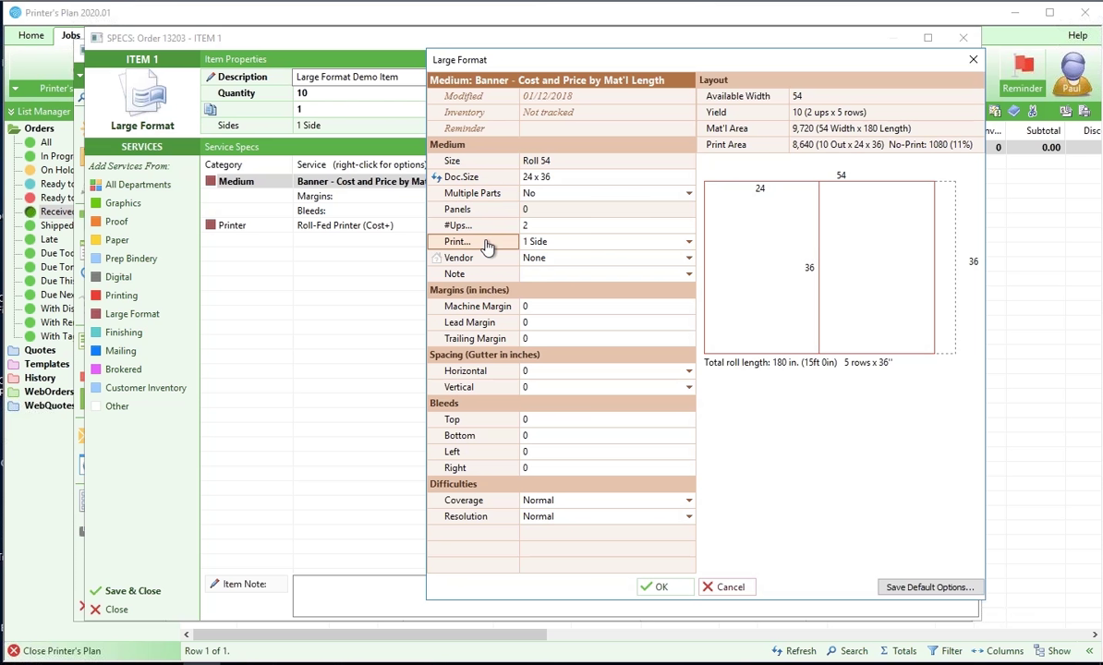
Try 2 Sides (single sided printing) on the medium, return to 1 Side, and look through the vendor choices.
click(689, 244)
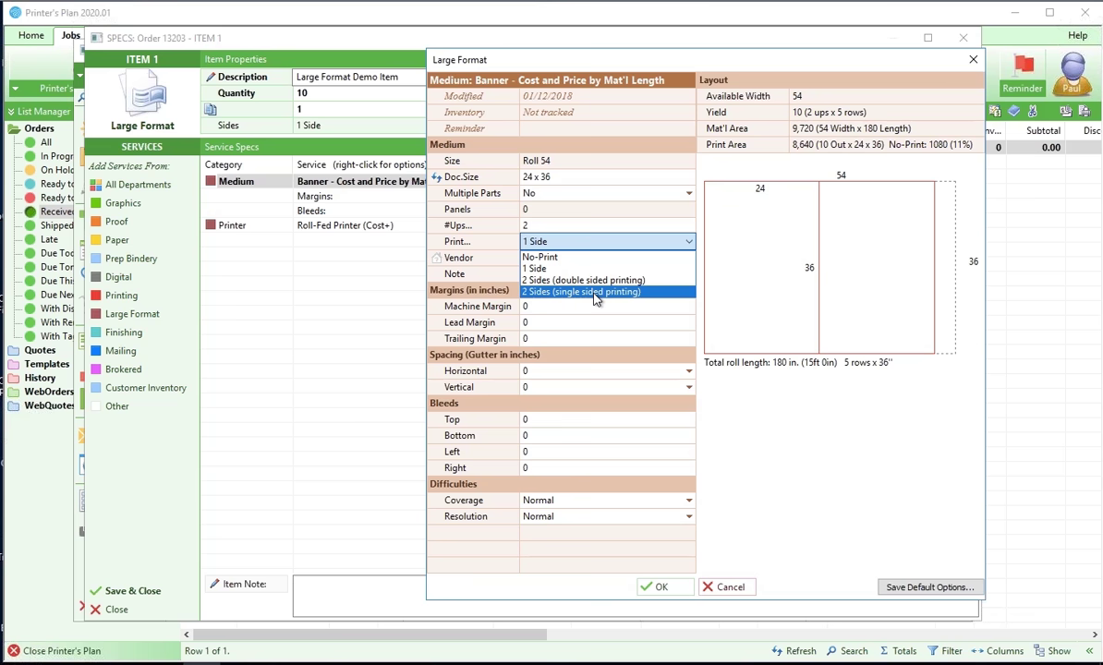
click(596, 292)
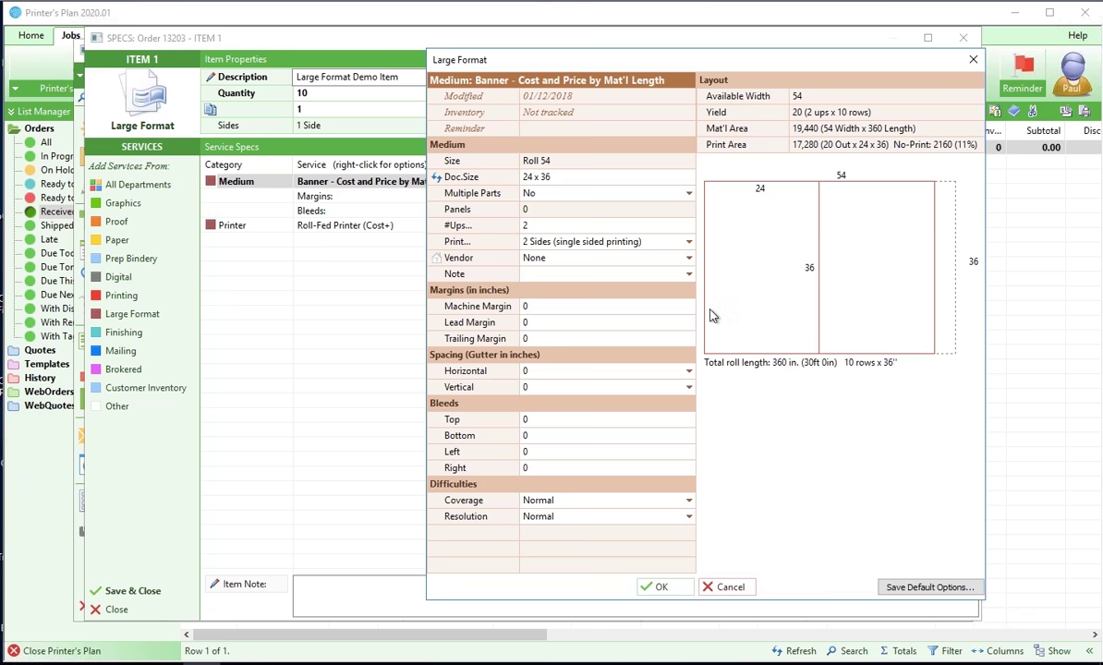
click(689, 245)
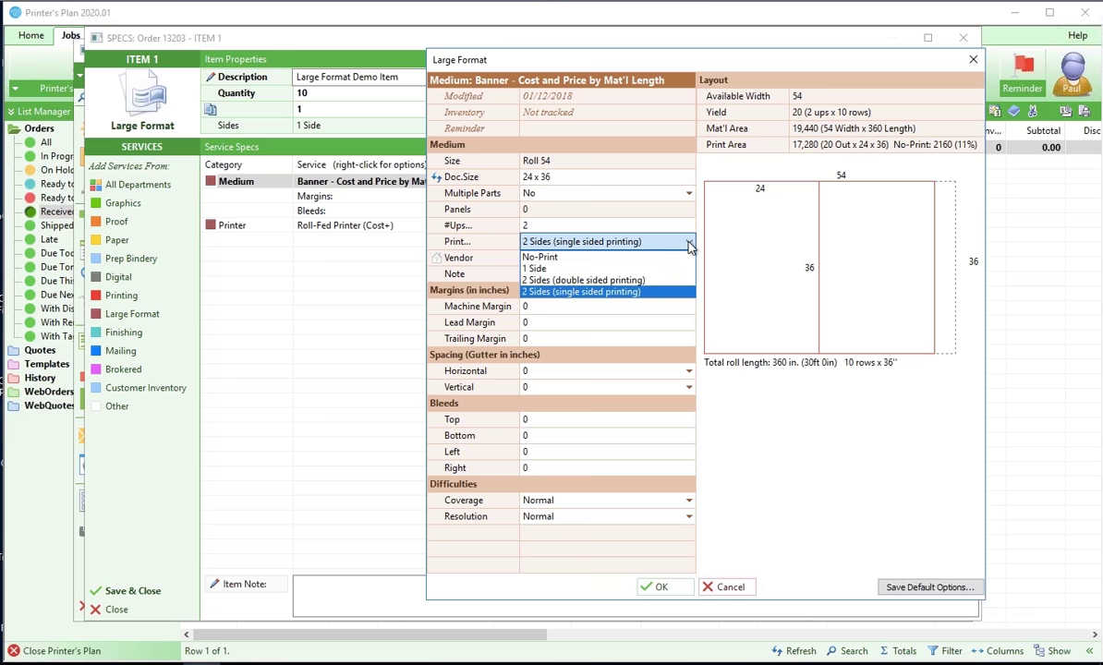
click(553, 267)
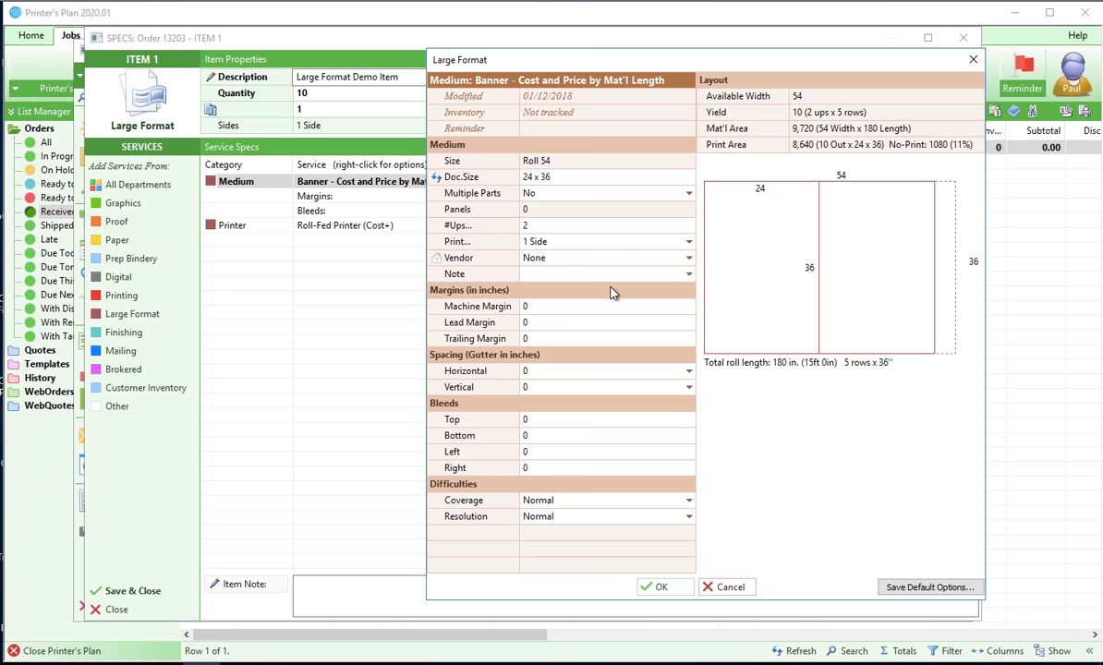
click(686, 259)
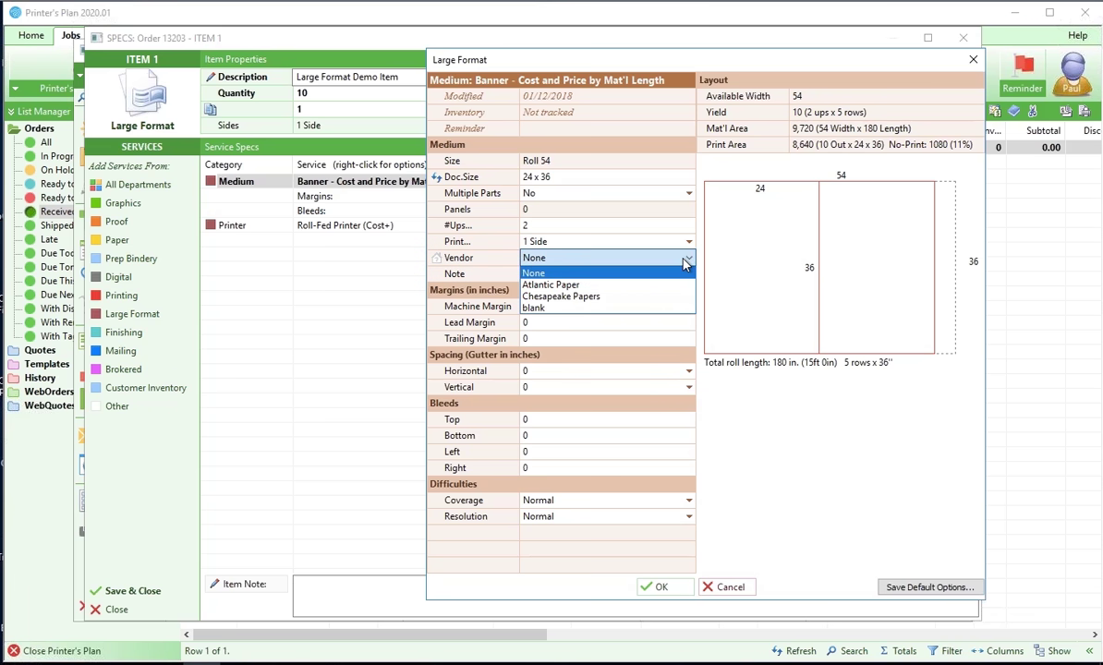
click(685, 261)
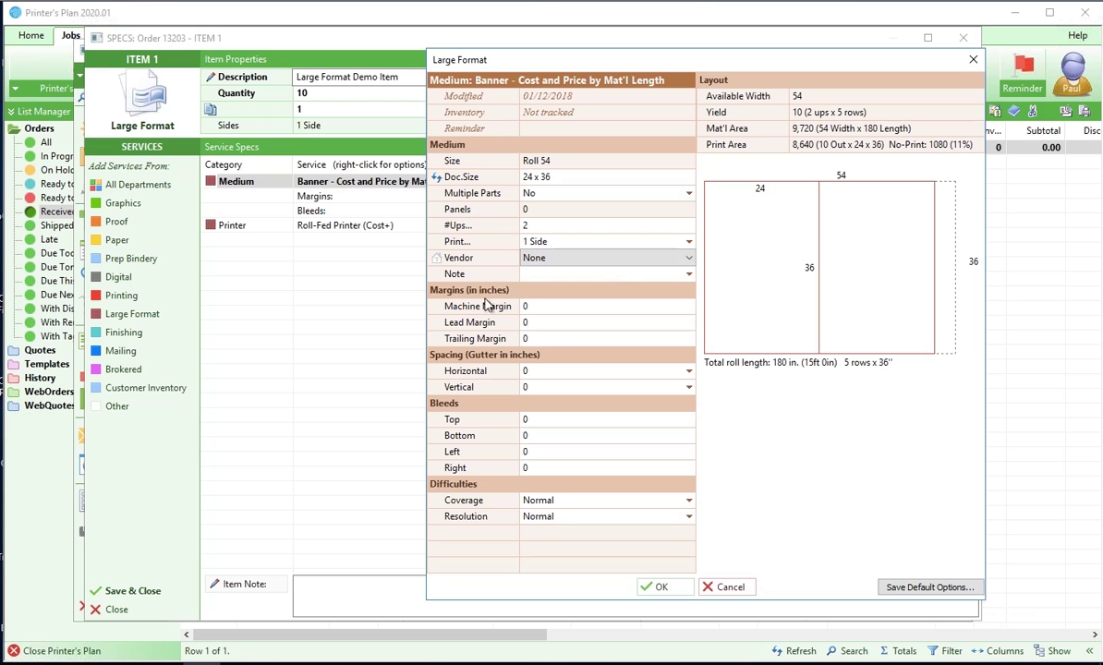
Try machine margins of 1 and 4 inches on the medium to compare the layouts.
click(544, 313)
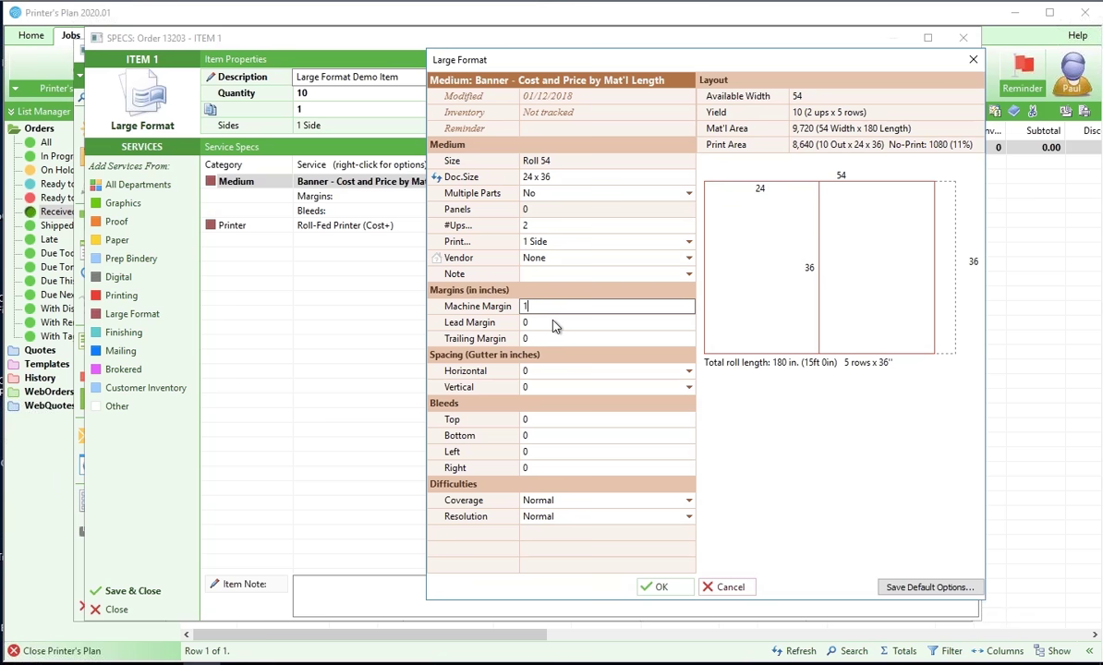
key(Tab)
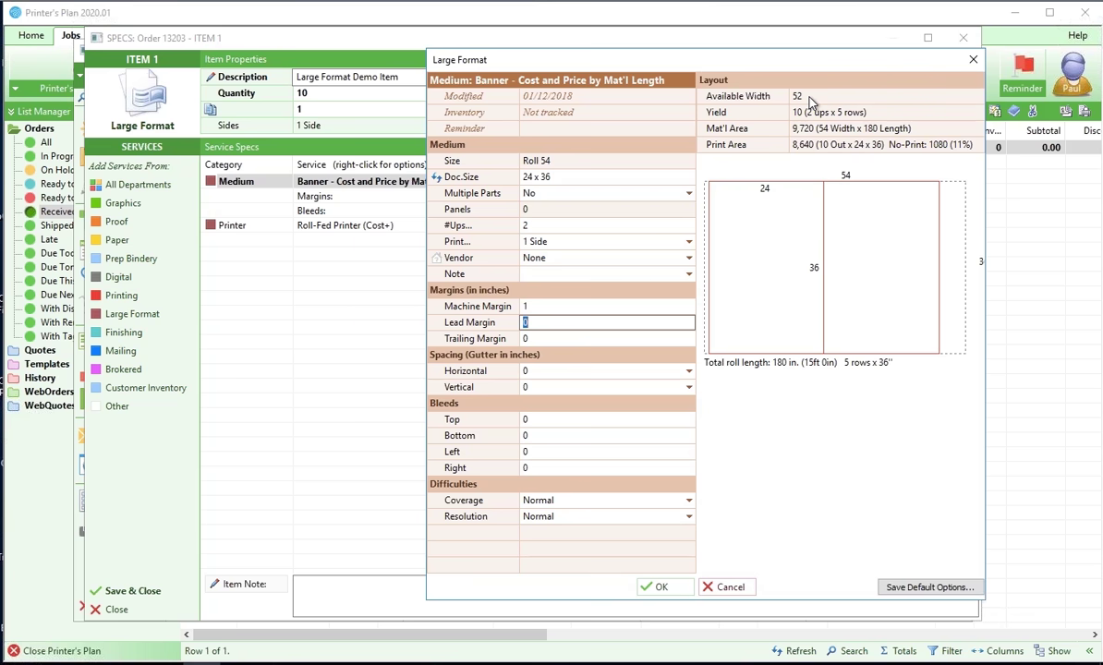
click(538, 311)
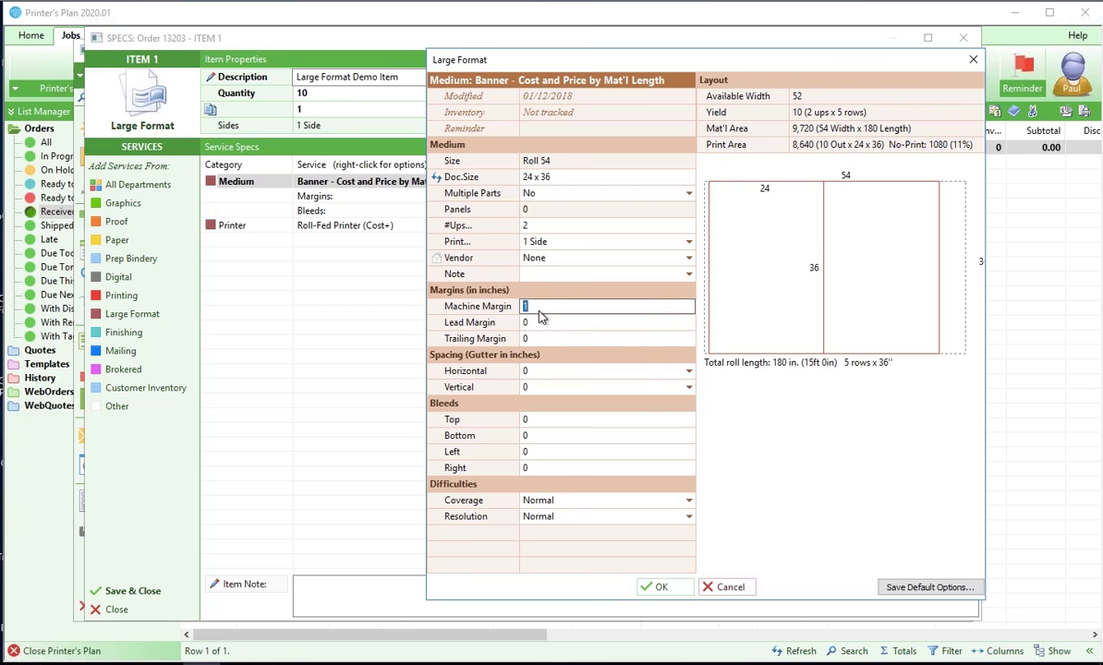
key(Tab)
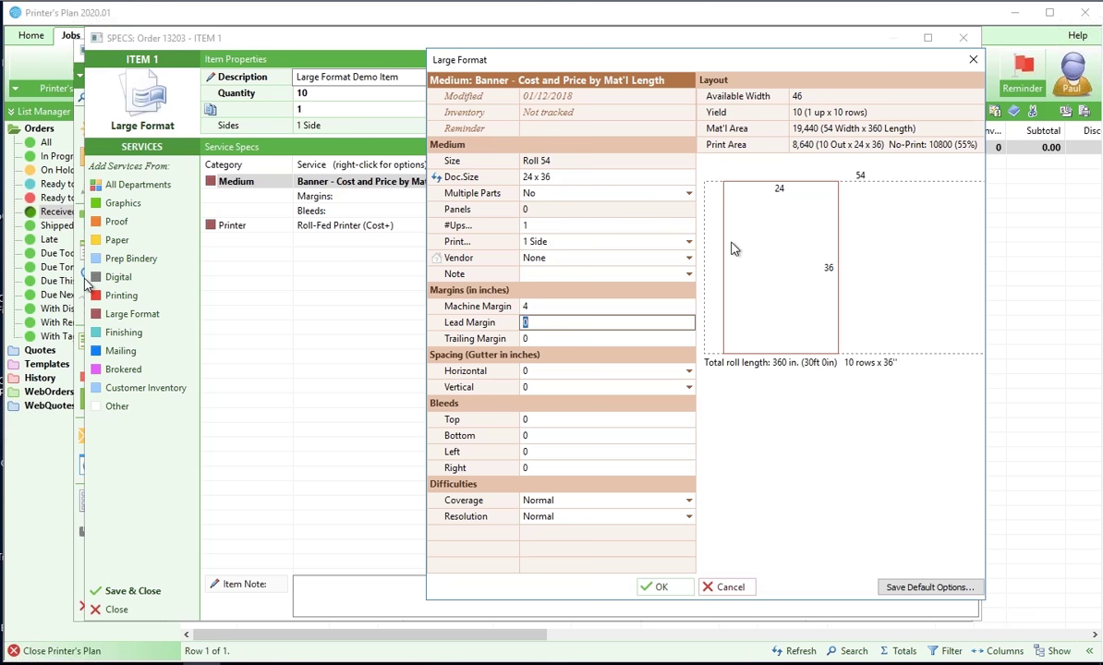
Set the medium's margins to machine 1, lead 8 and trailing 4 inches.
click(524, 306)
text(1)
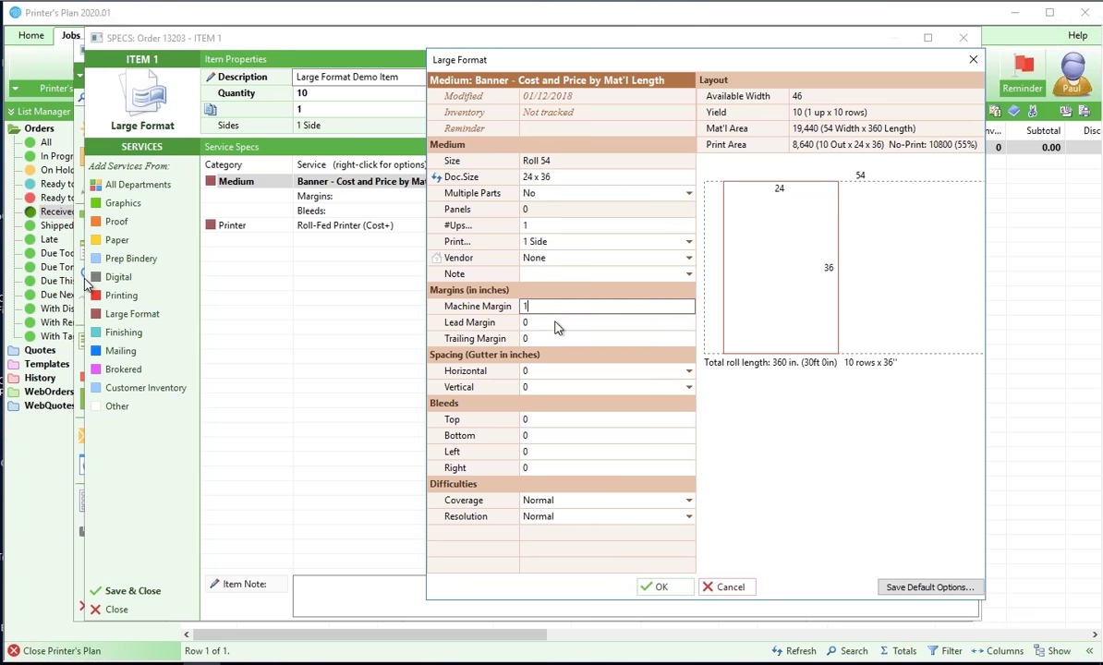
key(Tab)
key(shift+Tab)
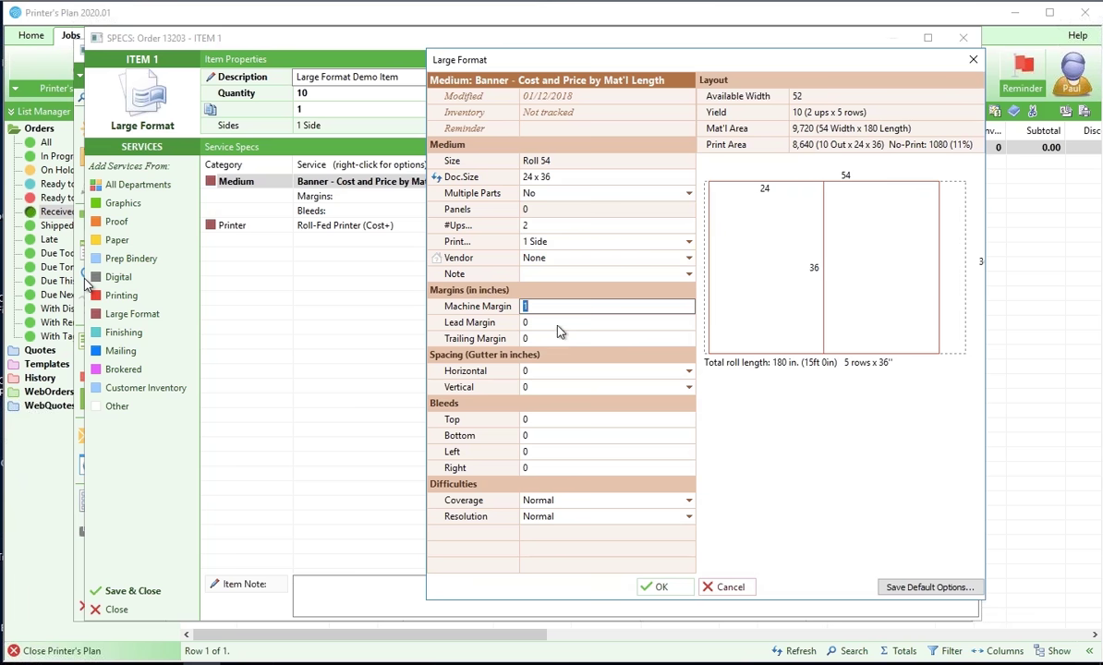
key(Tab)
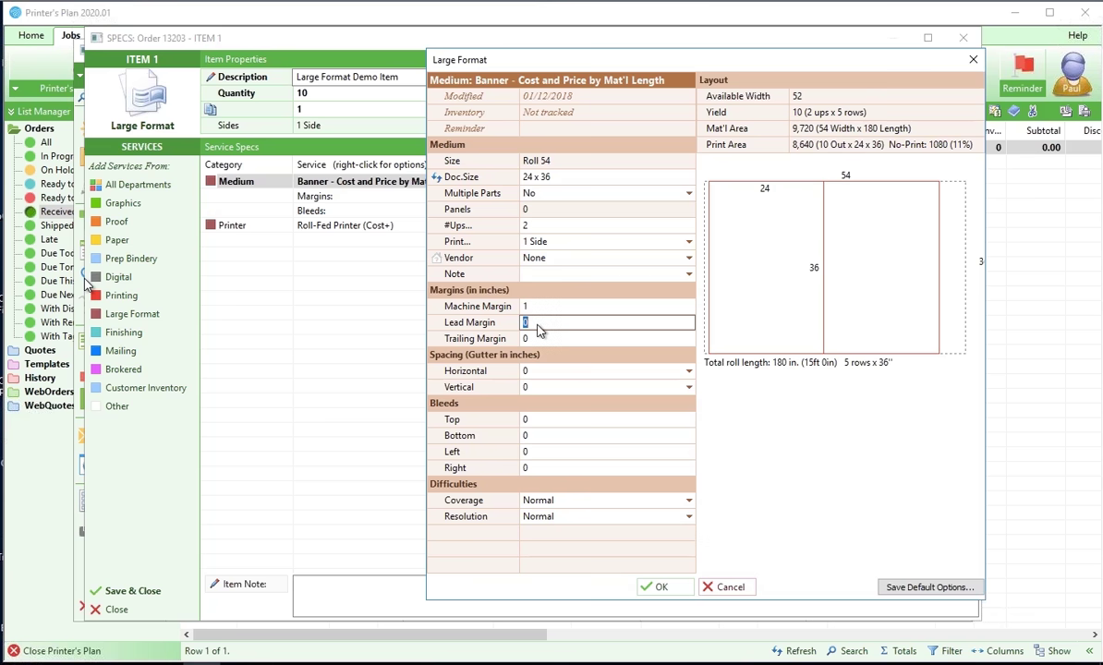
text(8)
click(540, 341)
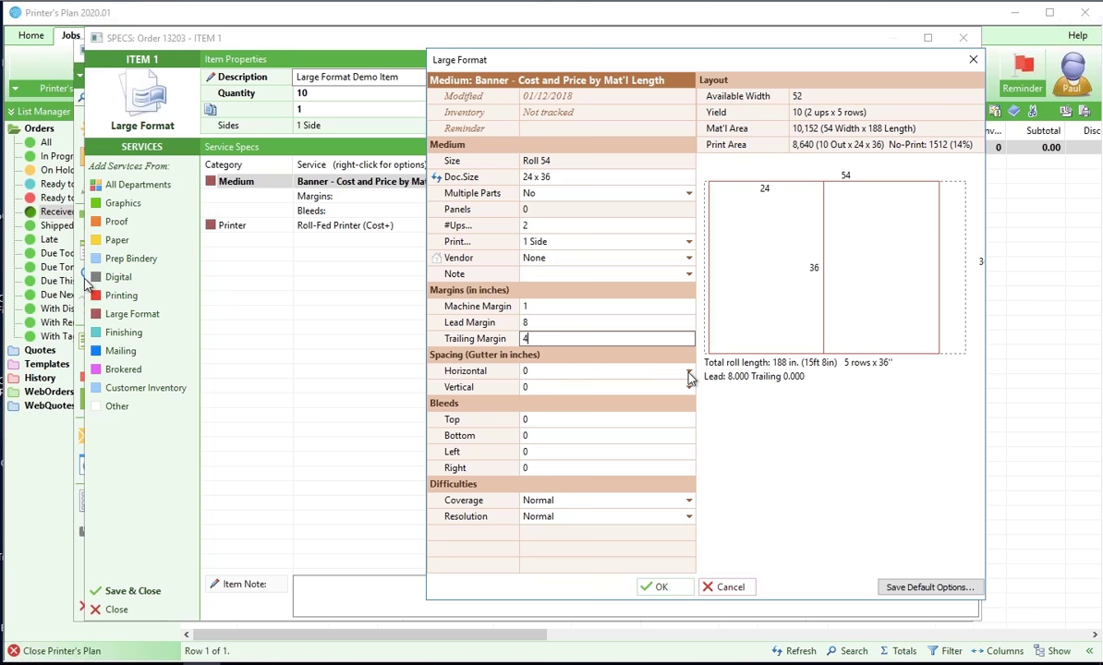
Set the medium's horizontal and vertical gutter spacing to 1.00 inch each.
click(592, 371)
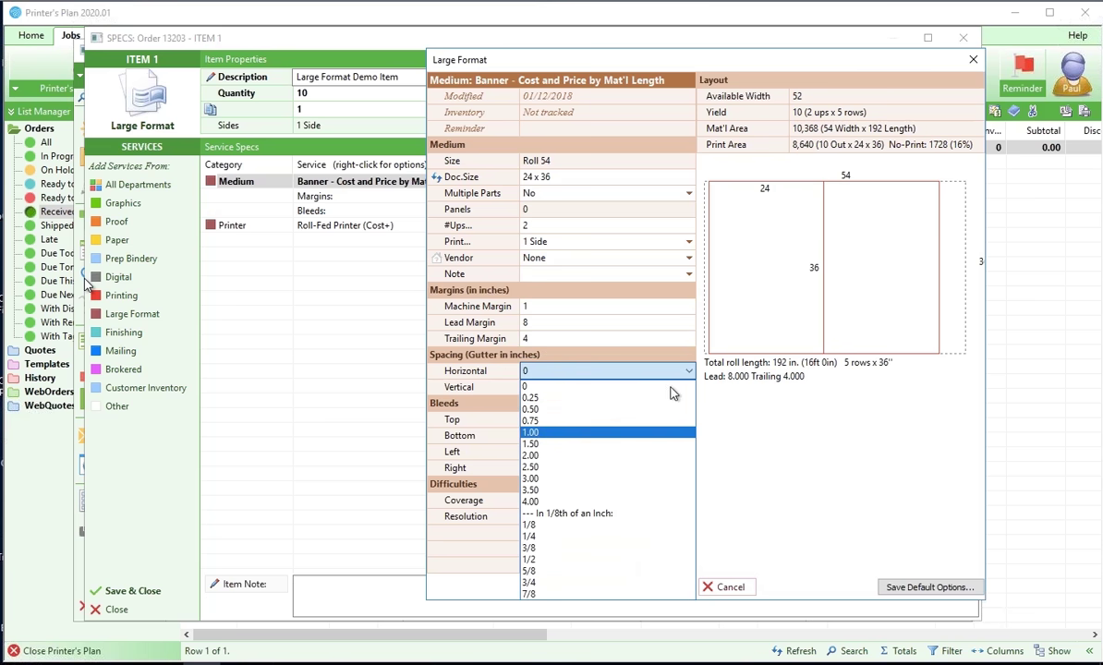
key(Return)
click(582, 387)
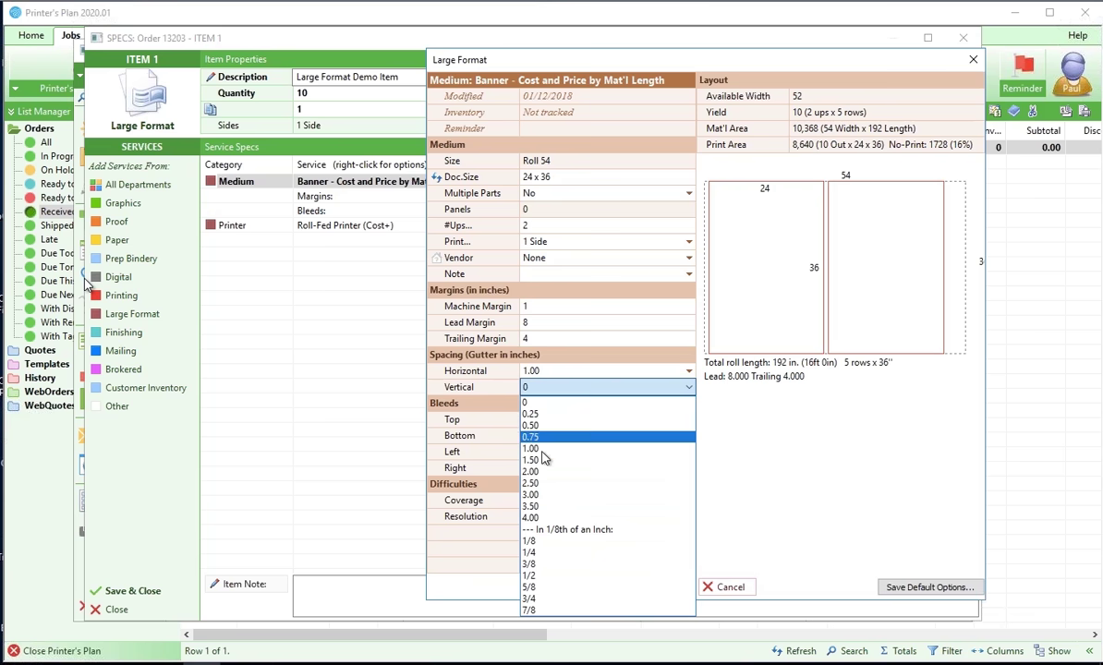
key(Return)
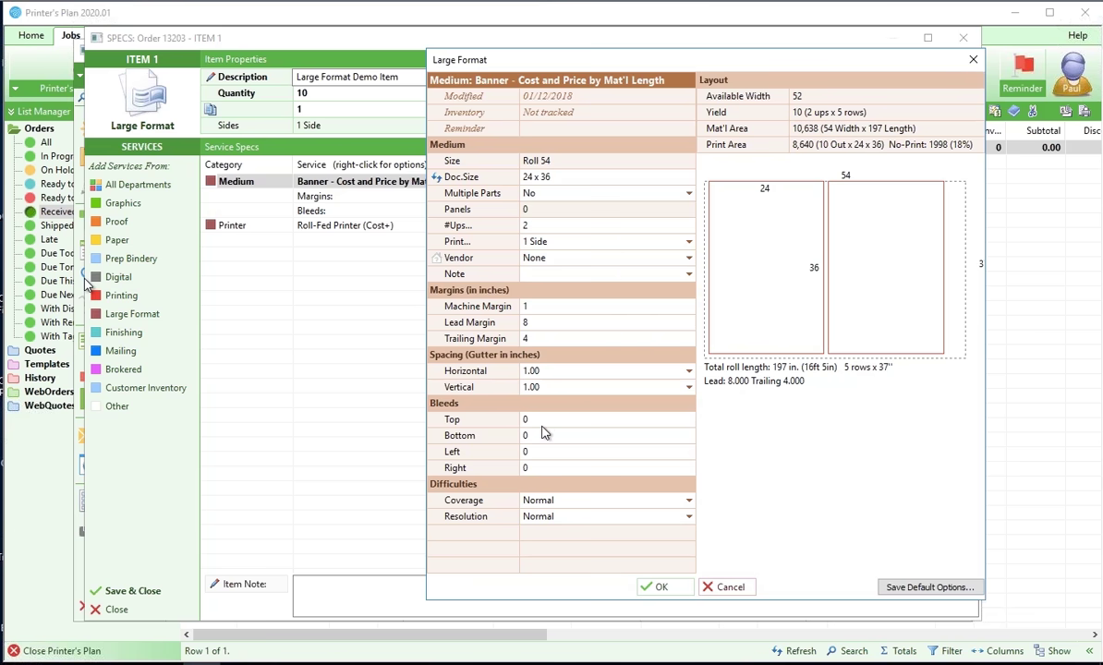
Set the medium's top, bottom, left and right bleeds to 1 and accept the Large Format options.
click(542, 423)
text(1)
key(Tab)
text(1)
key(Tab)
text(1)
key(Tab)
text(1)
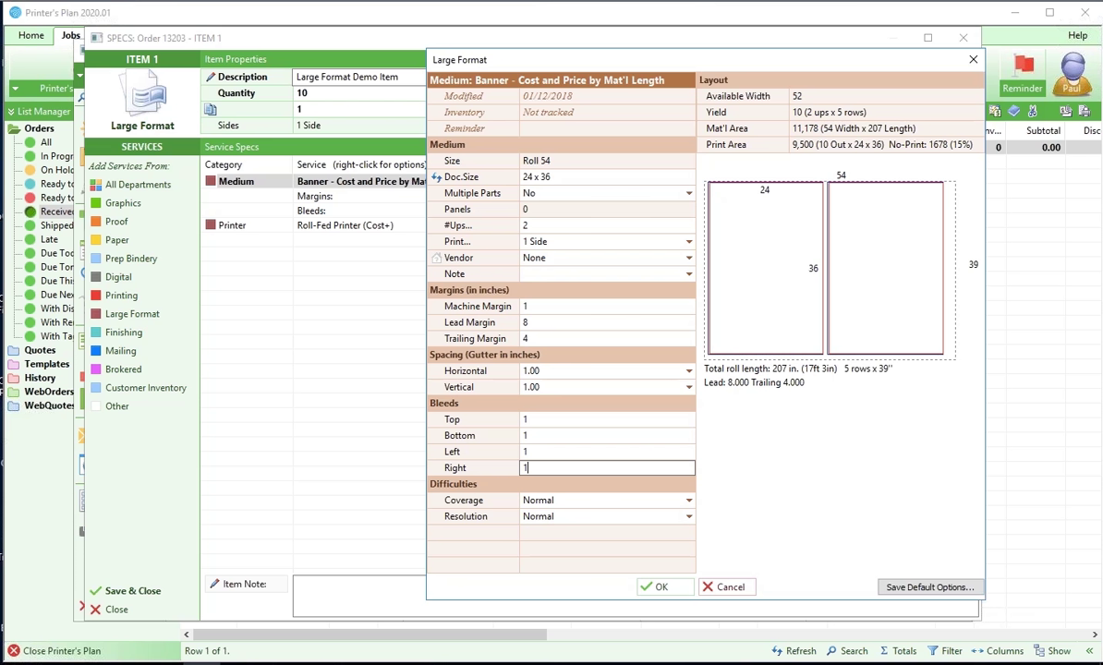
click(668, 593)
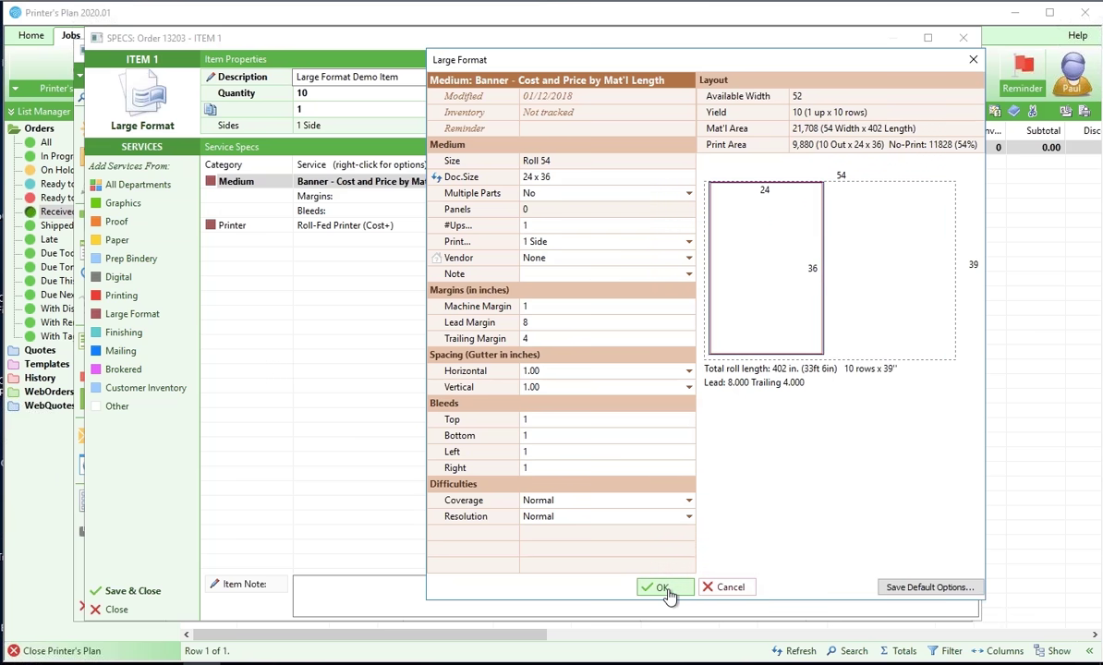
click(668, 592)
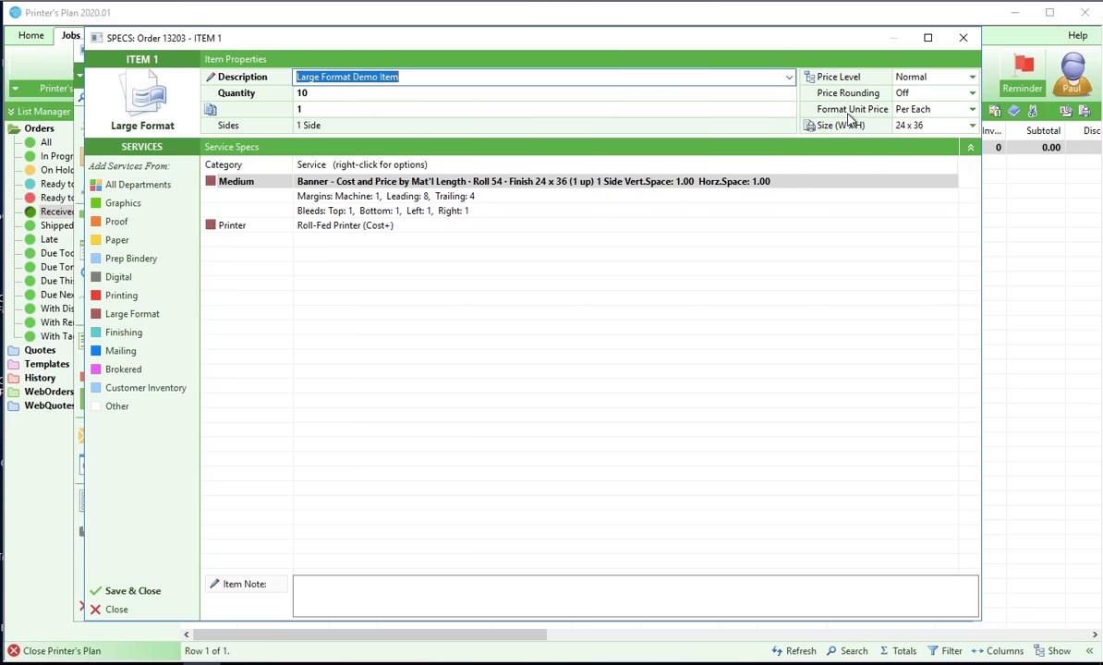
Format the first item's unit price as Per Sq. Foot.
click(972, 112)
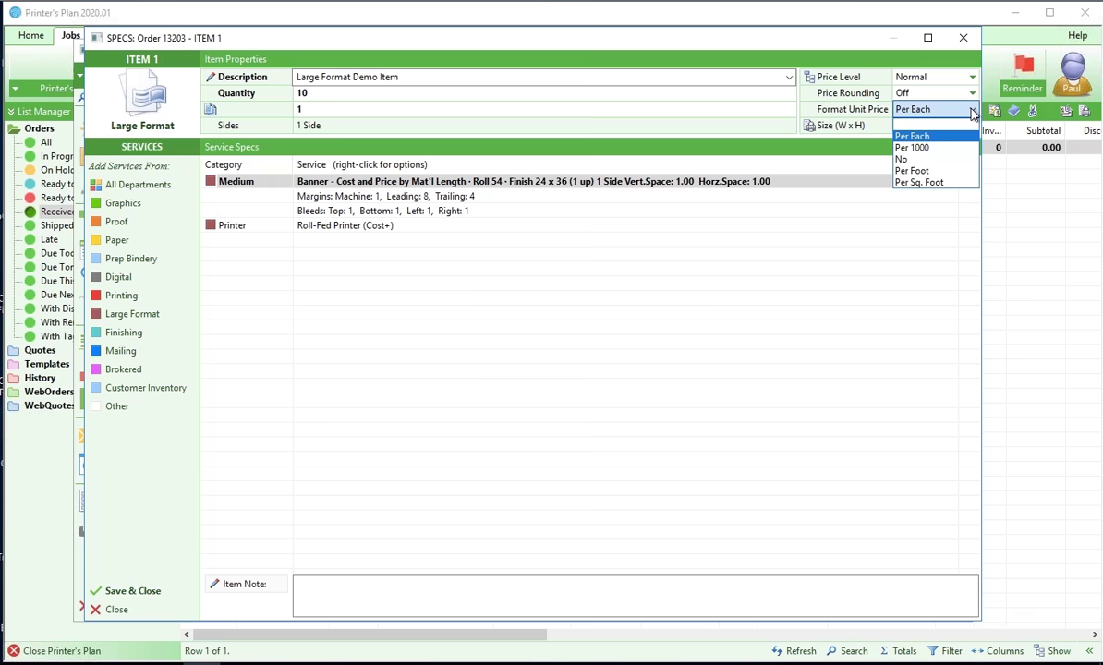
click(916, 183)
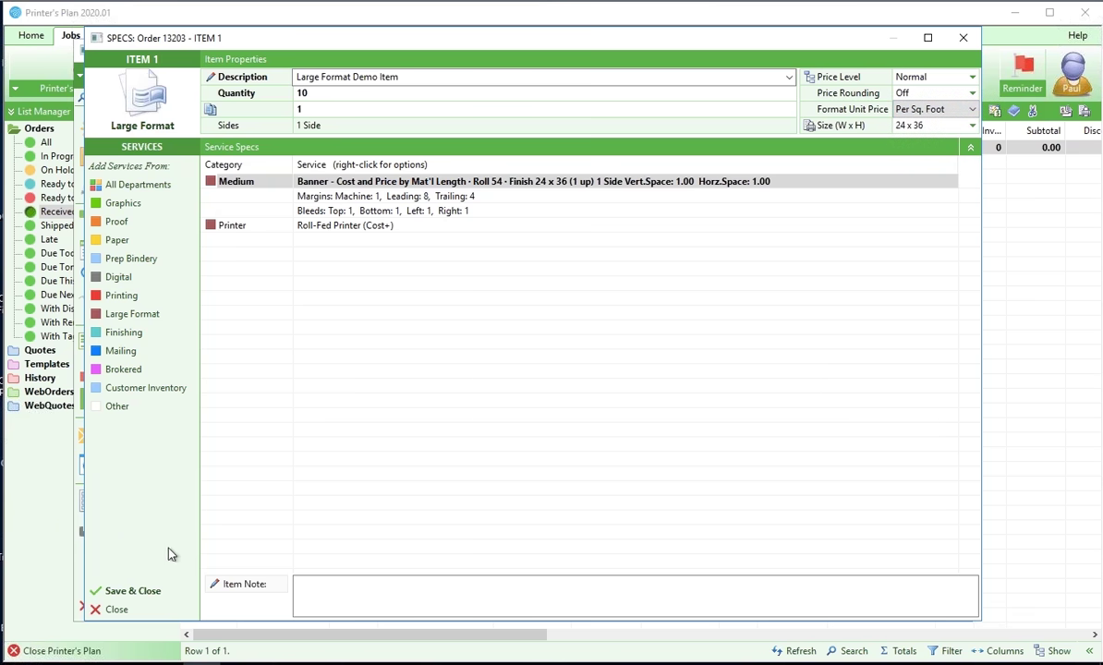
Save the first item's specs with the default cost and default price.
click(154, 596)
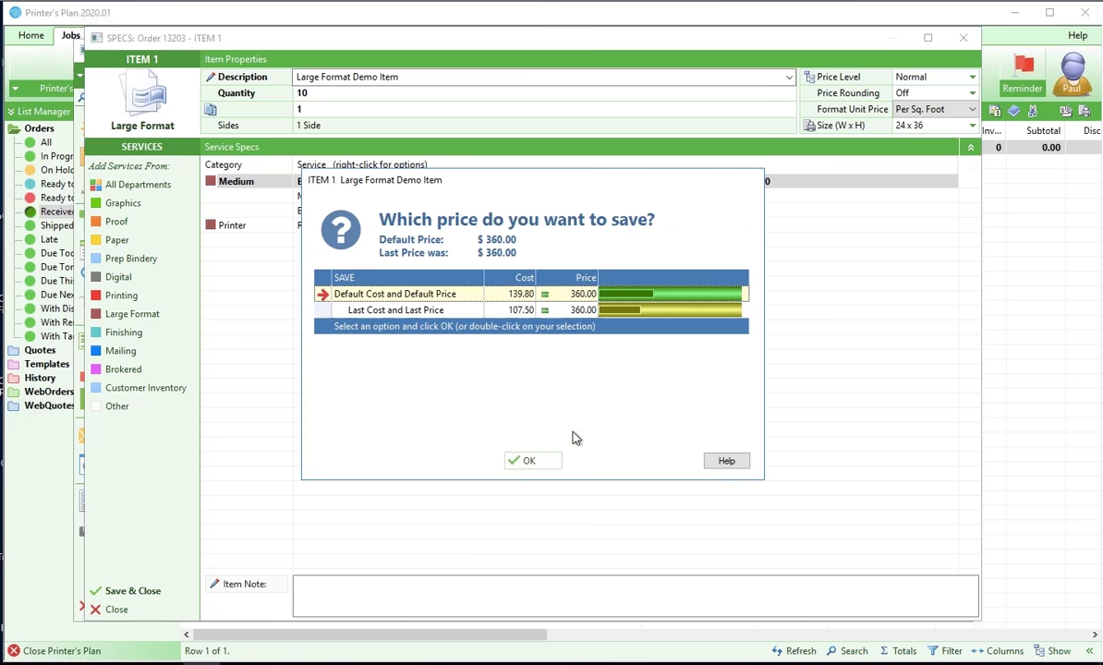
click(525, 461)
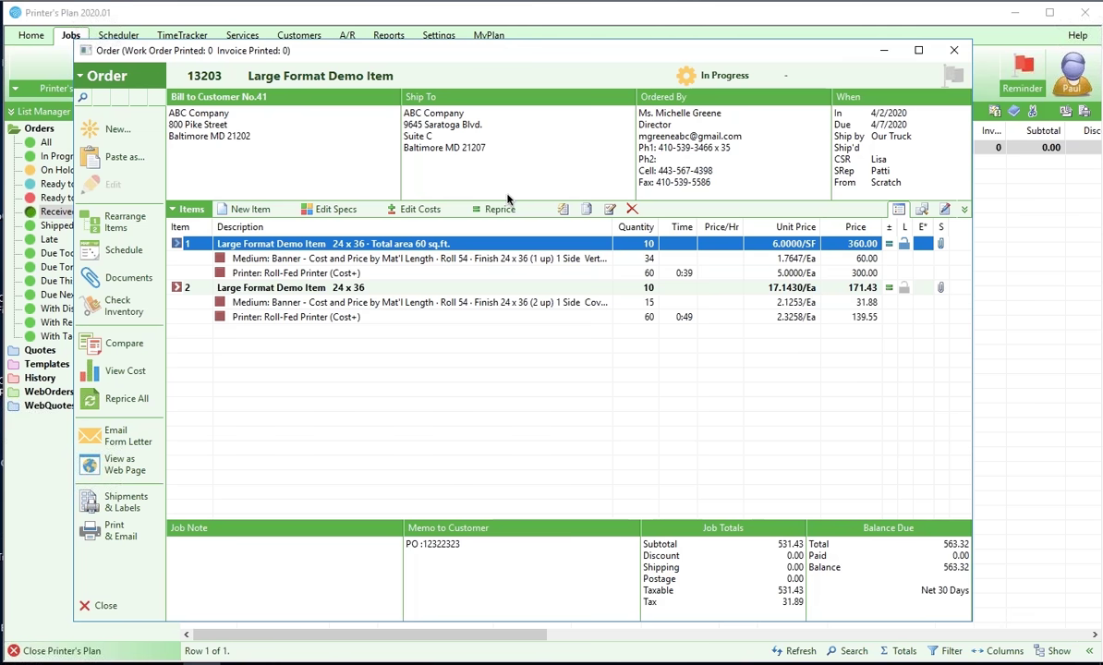
Add the Laminating 1.5 mil - 54 service to the first item and save it with the default cost and default price.
click(321, 212)
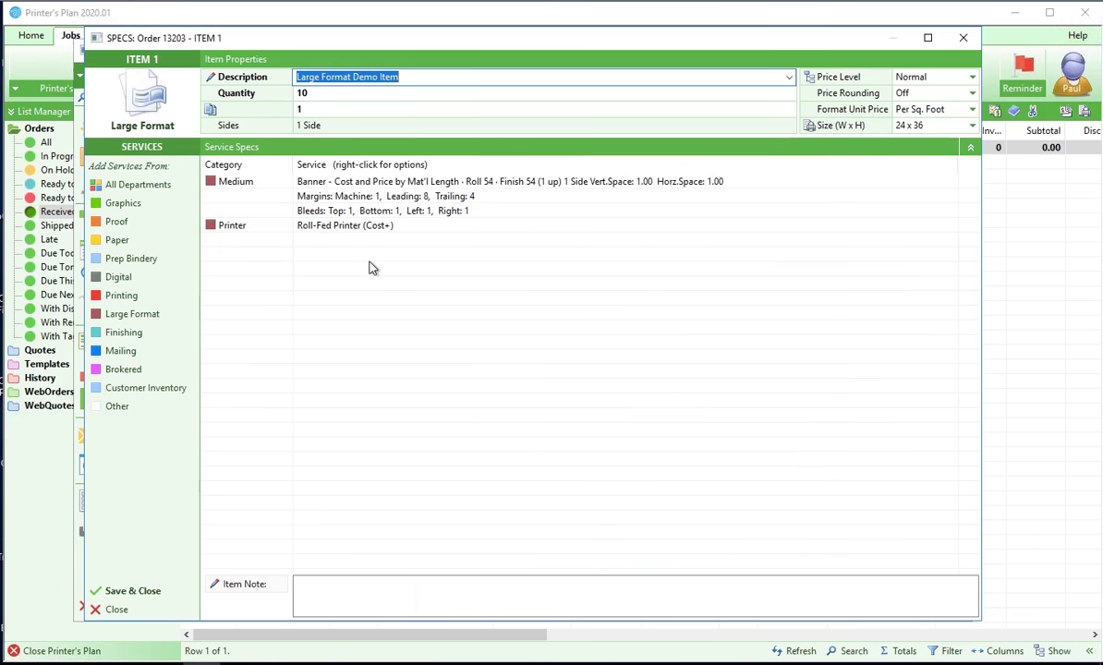
click(145, 321)
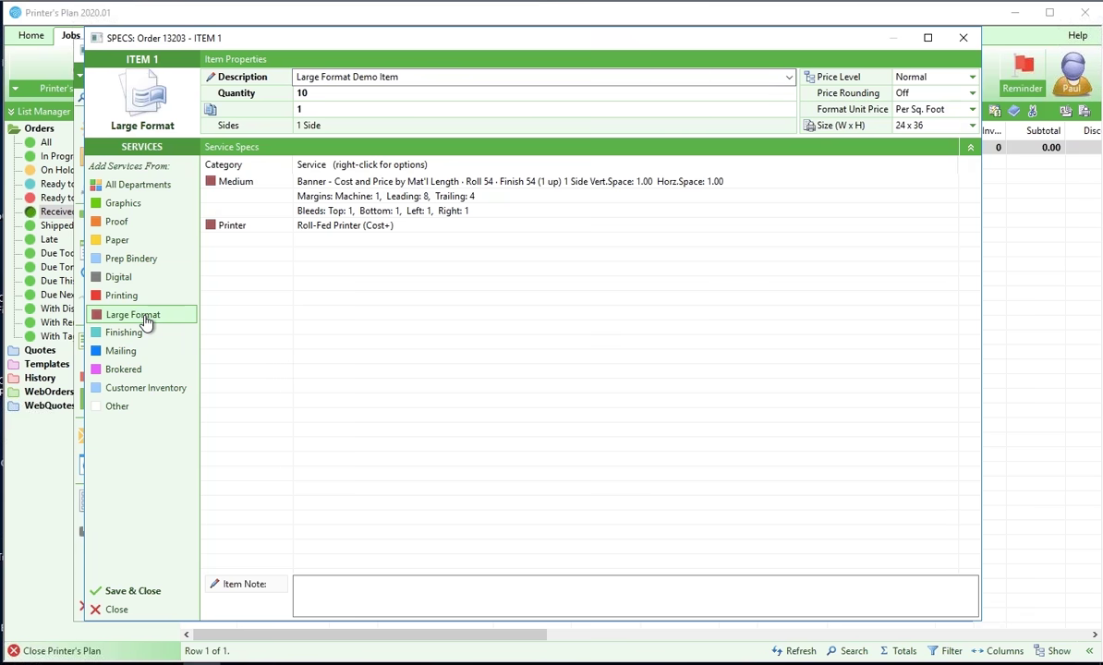
click(148, 259)
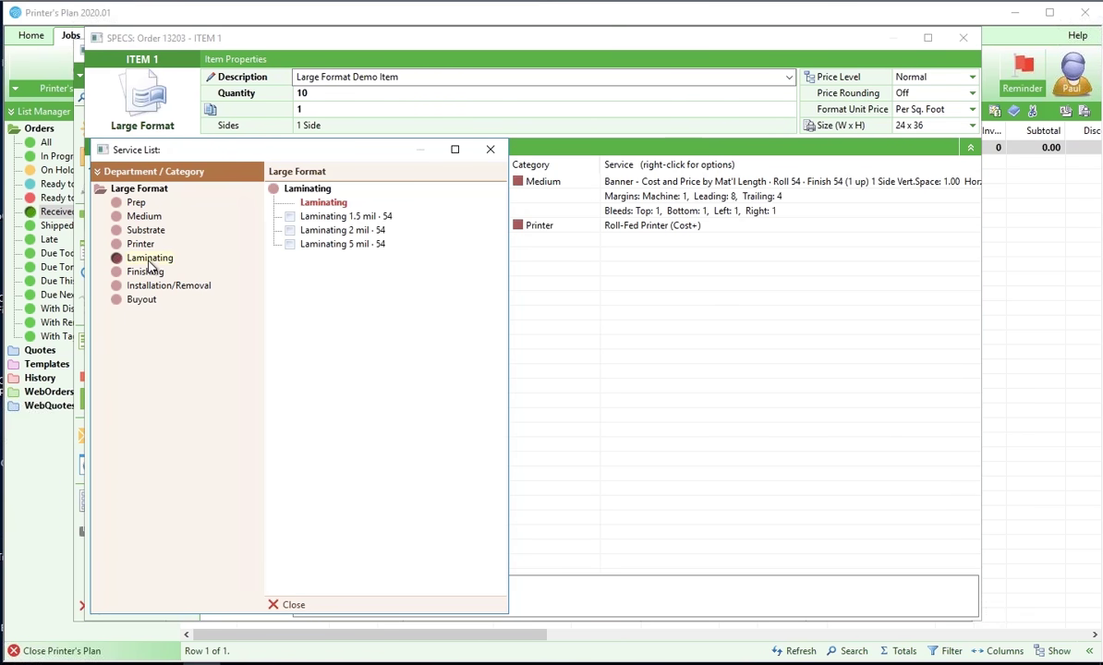
click(291, 216)
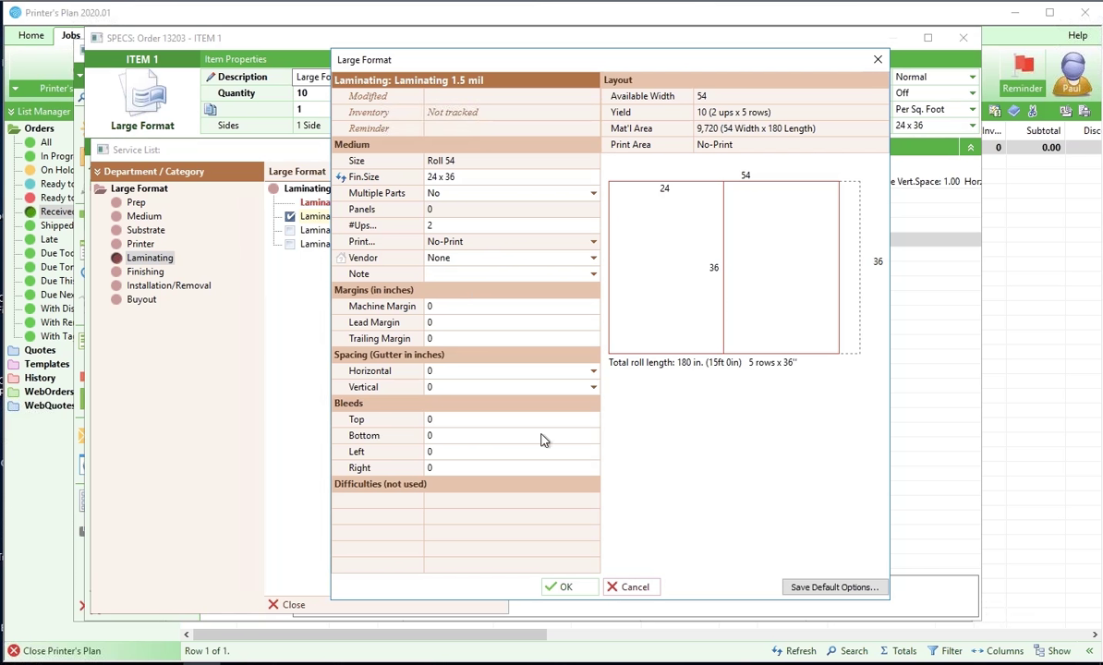
click(561, 590)
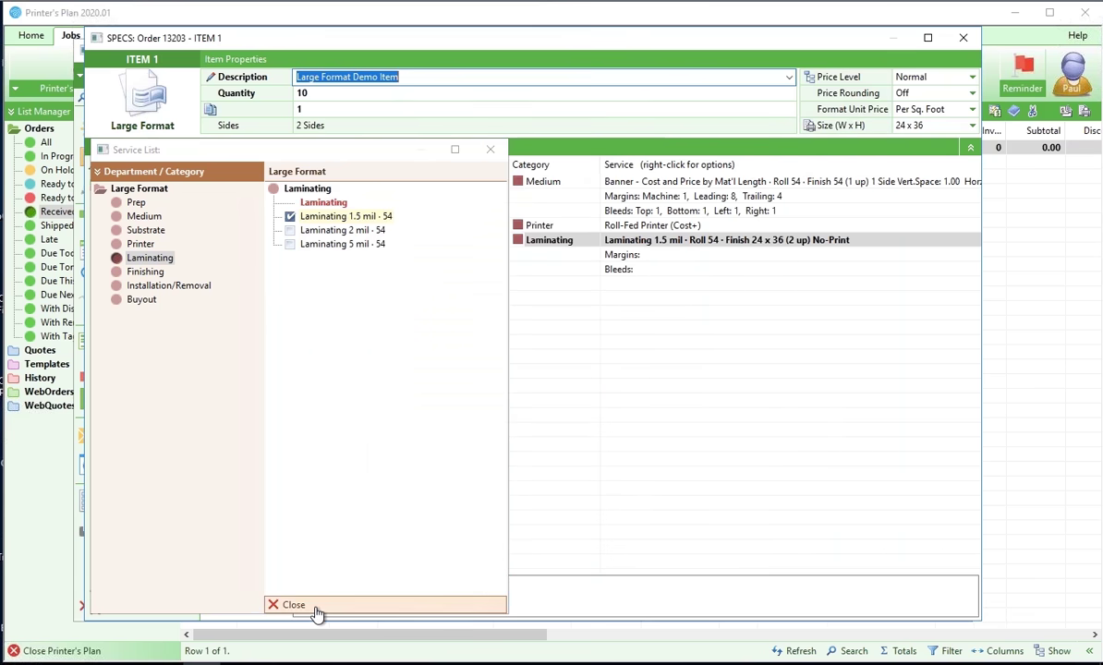
click(313, 605)
click(134, 594)
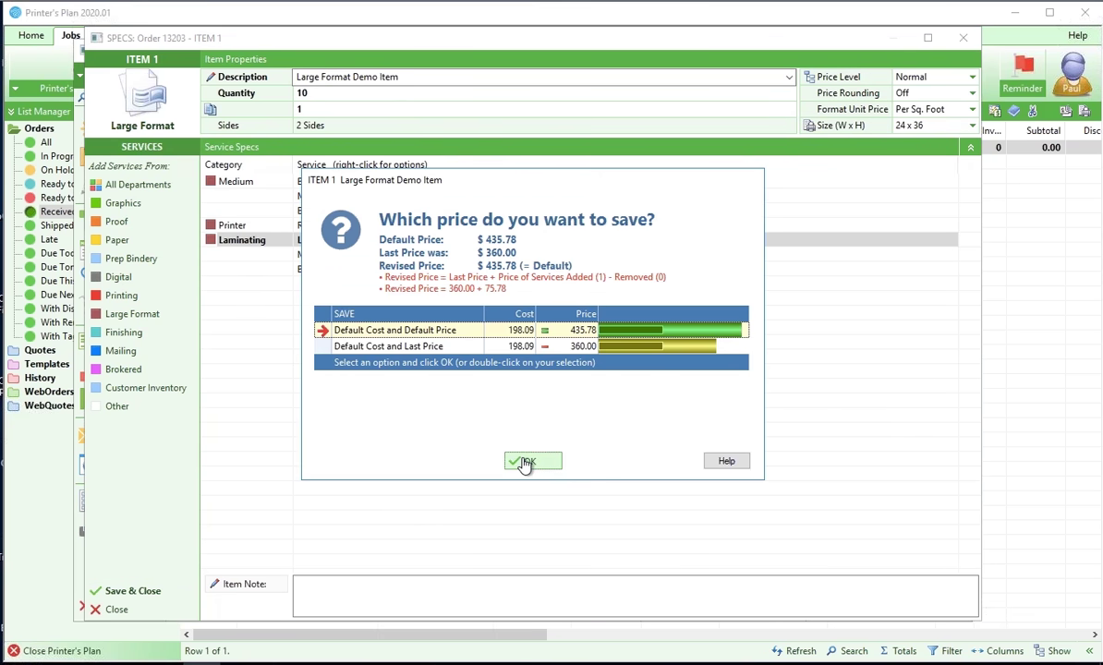
click(526, 463)
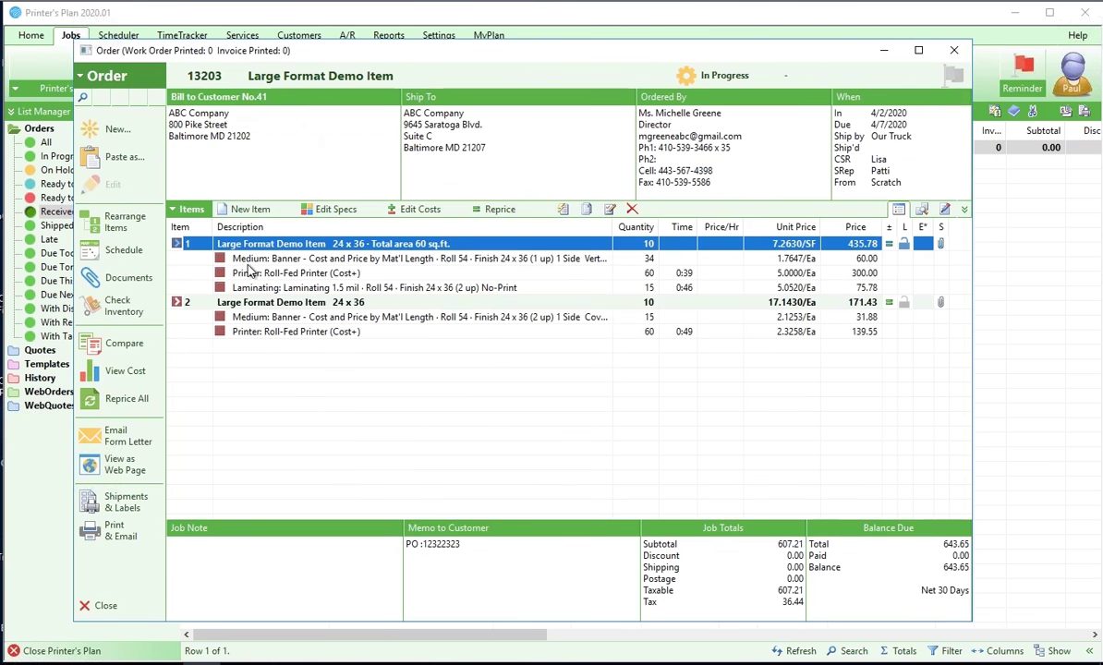
Open the first item's Laminating 1.5 mil service and examine its quantity, cost and markup settings.
right_click(190, 292)
key(Escape)
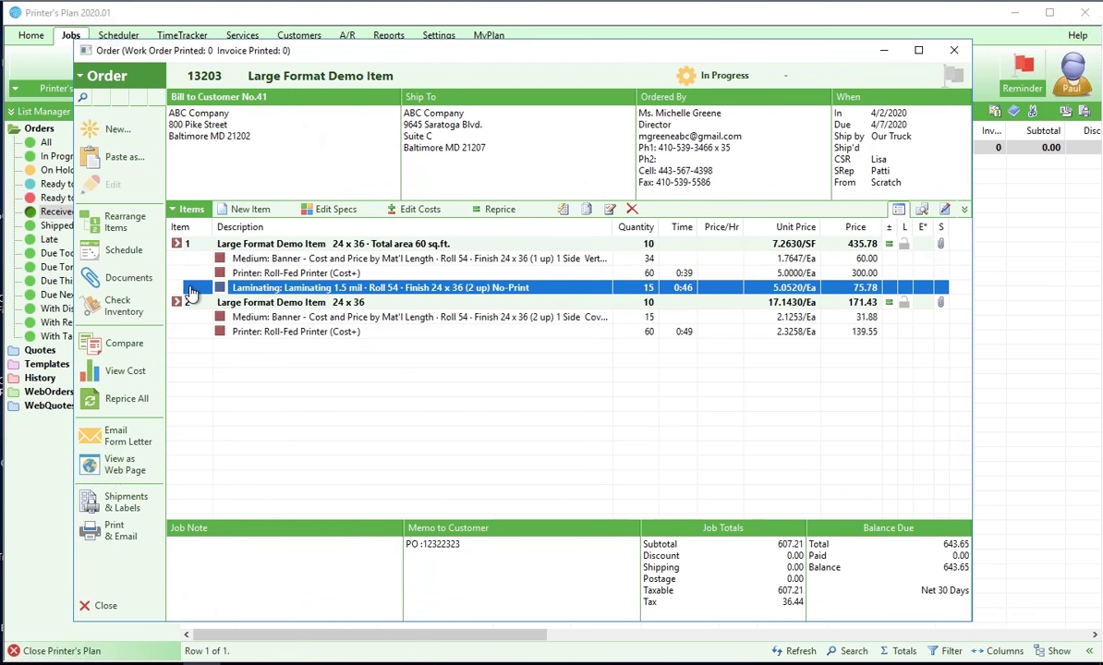
double_click(191, 290)
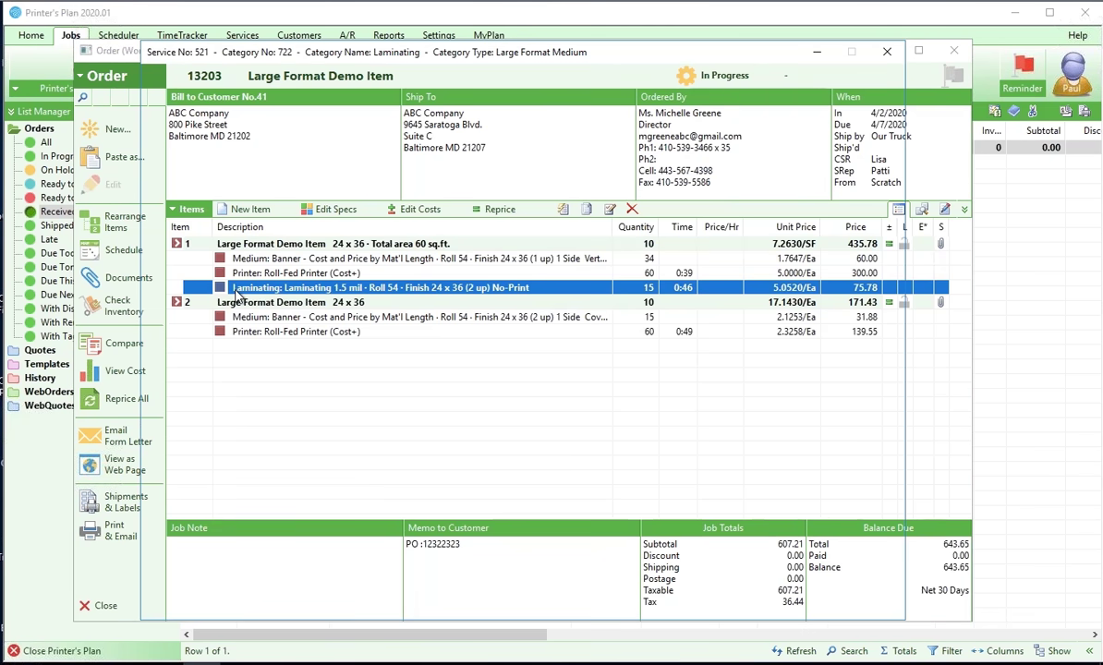
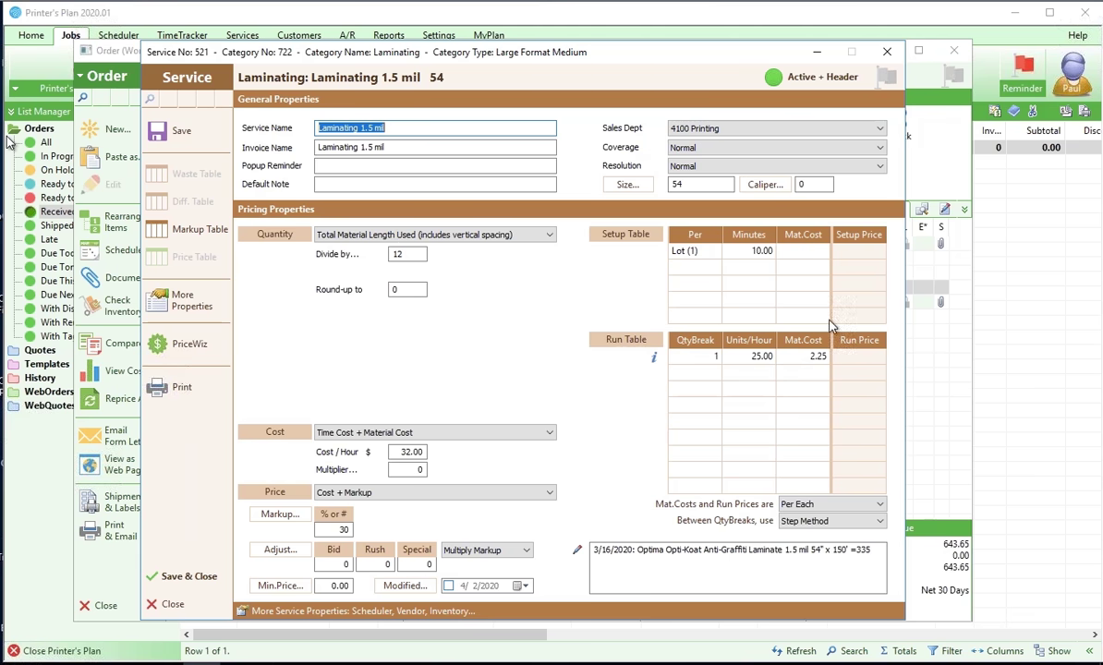
click(189, 576)
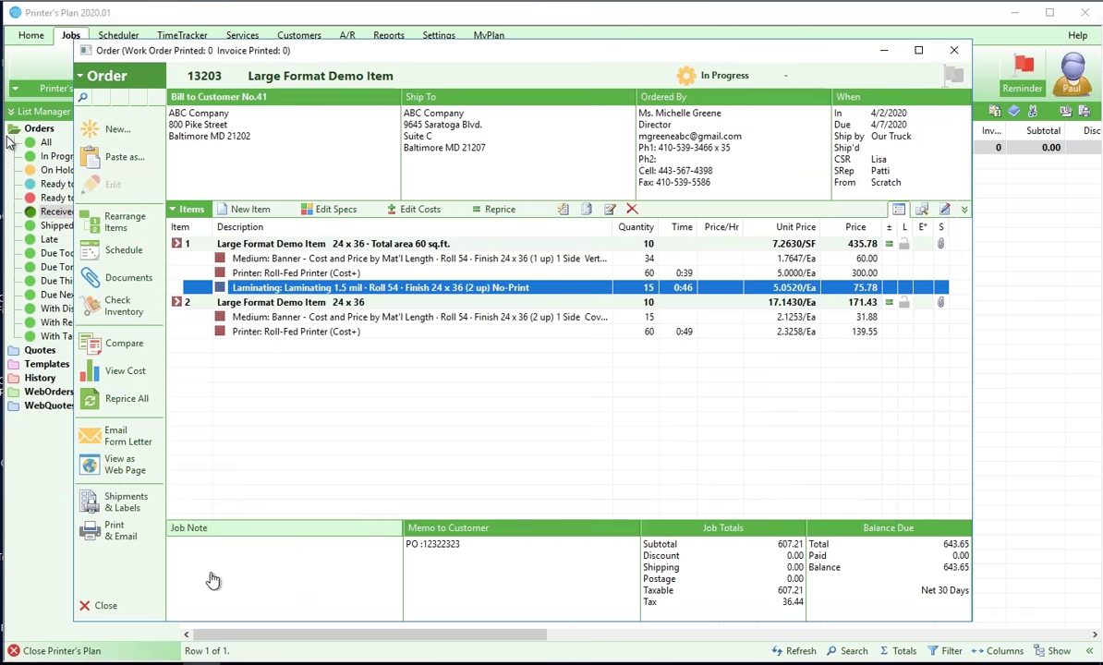
Review the first item's cost breakdown, including the laminating markup, and close the order.
click(418, 212)
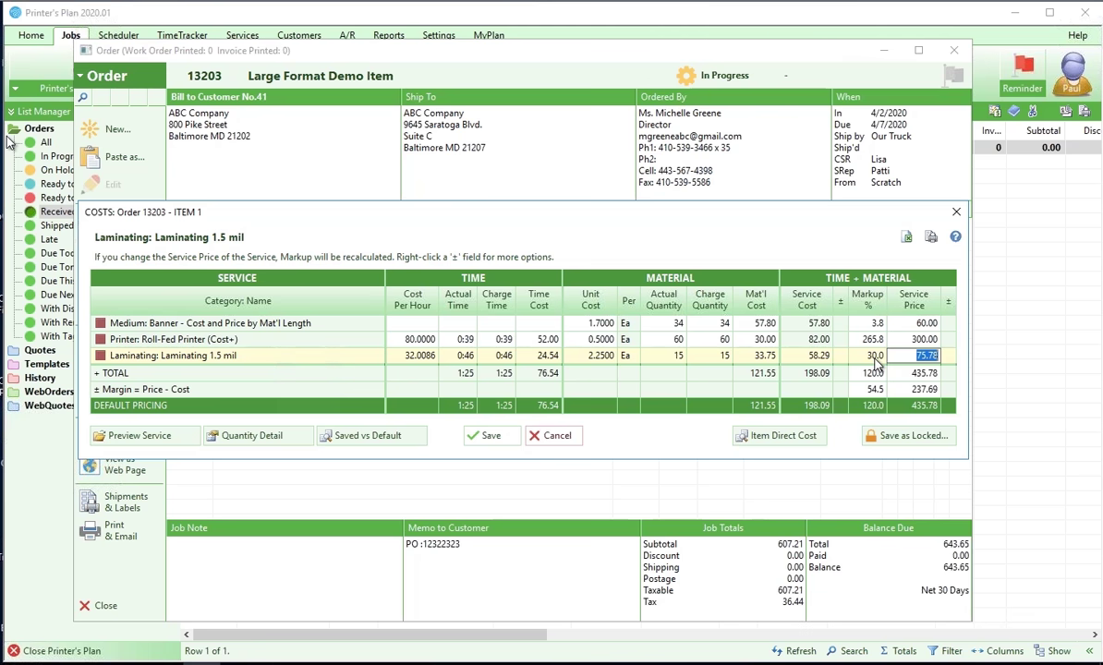
click(473, 438)
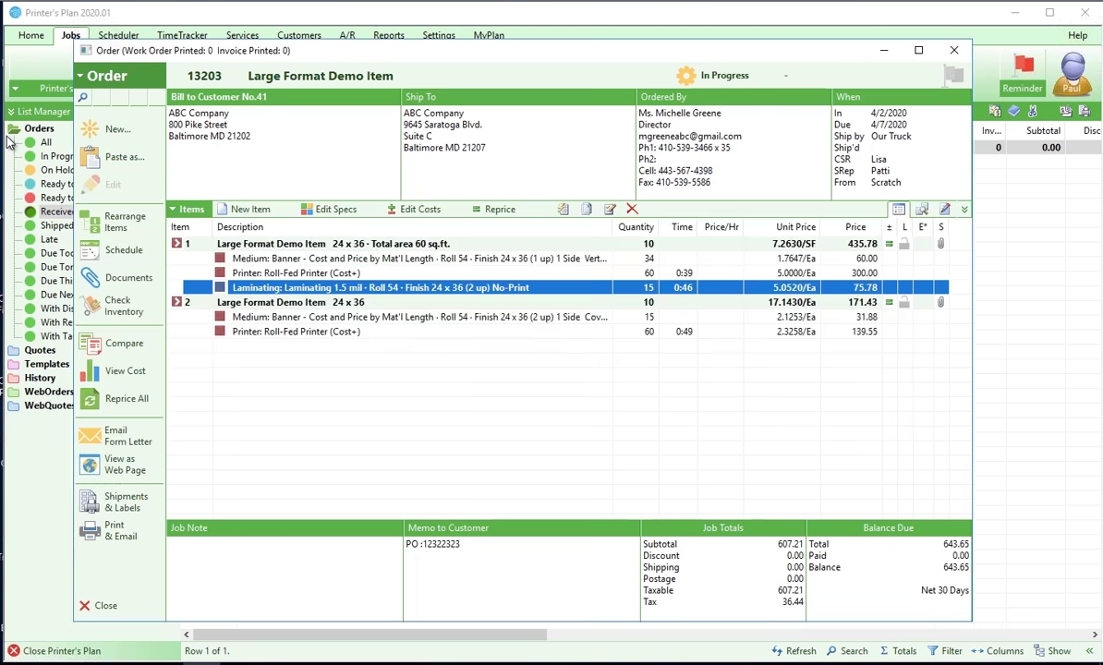
click(103, 606)
Examine the size and pricing settings of the Large Format substrate service Corrugated Plastic White 48 x 96.
click(238, 33)
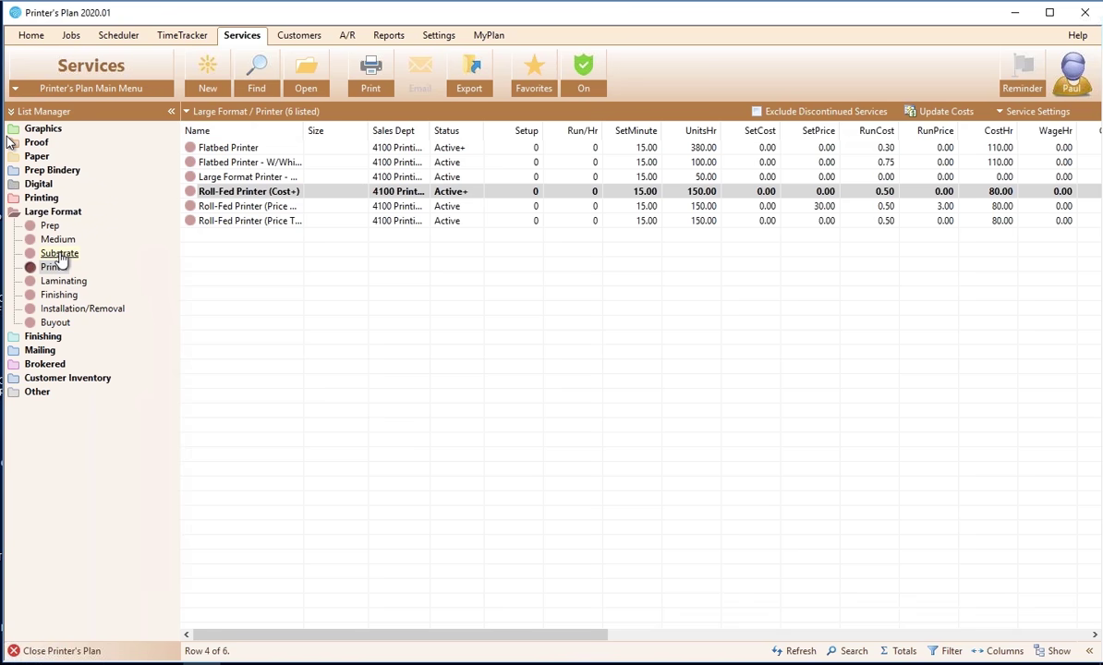
click(59, 255)
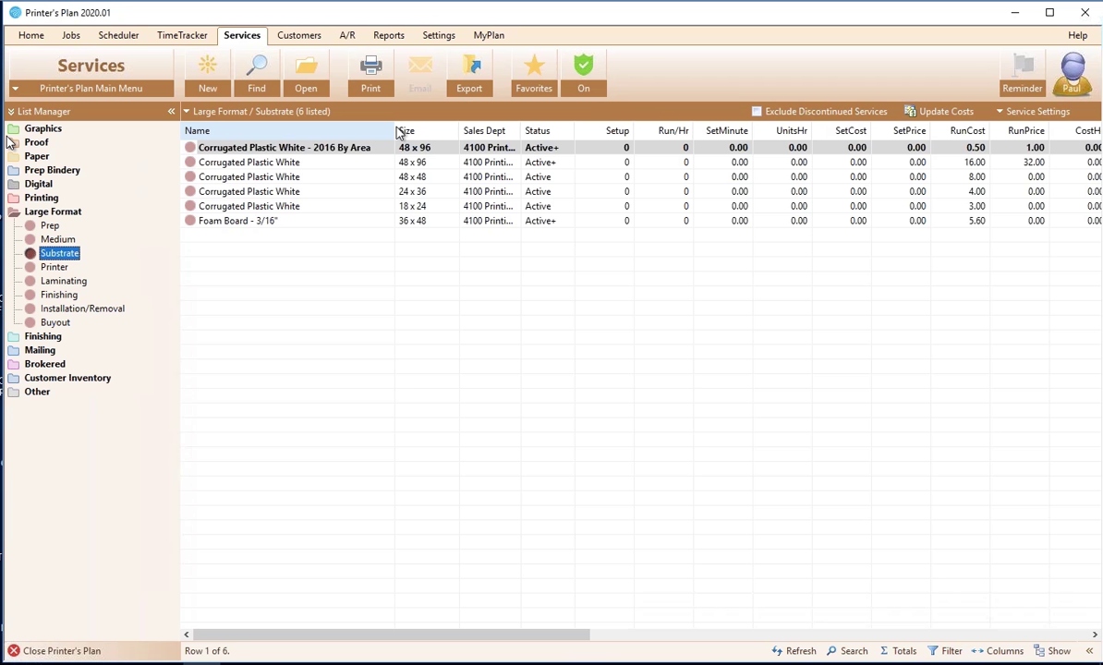
click(277, 165)
double_click(278, 171)
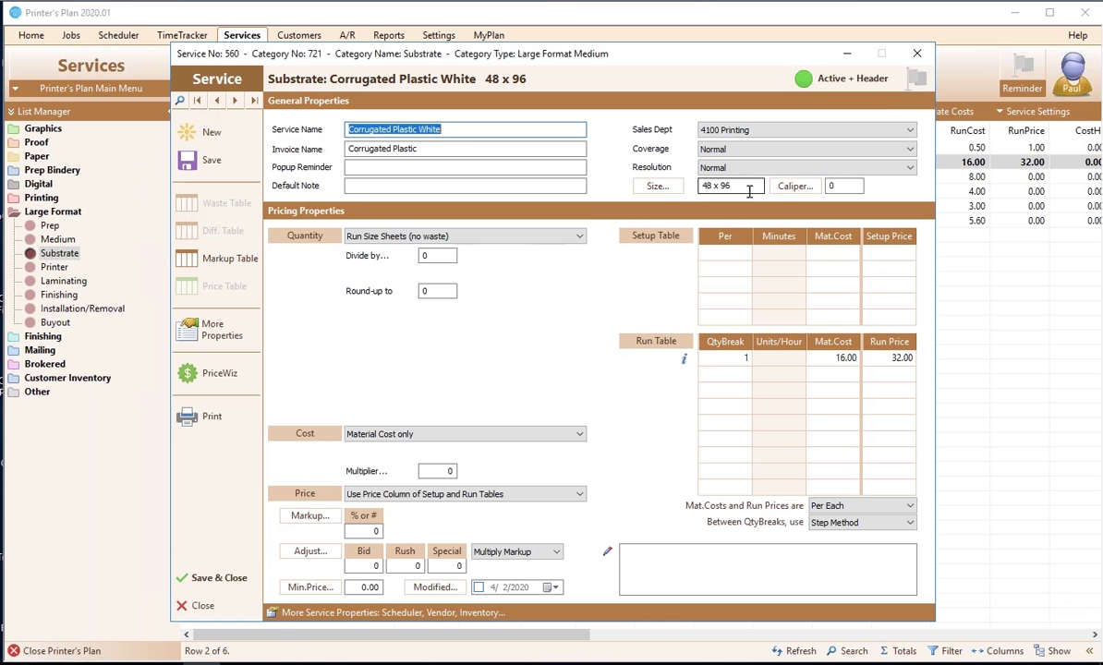
click(708, 187)
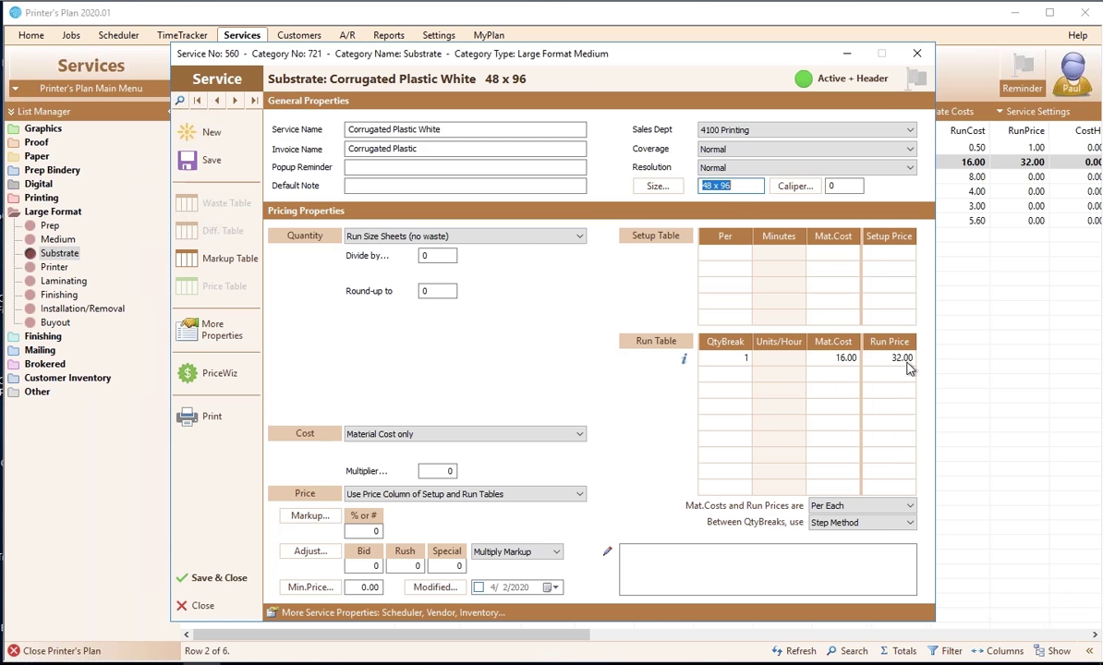
click(200, 584)
Reopen the order, add the Corrugated Plastic White 48 x 96 substrate to the first item and save the item.
click(71, 38)
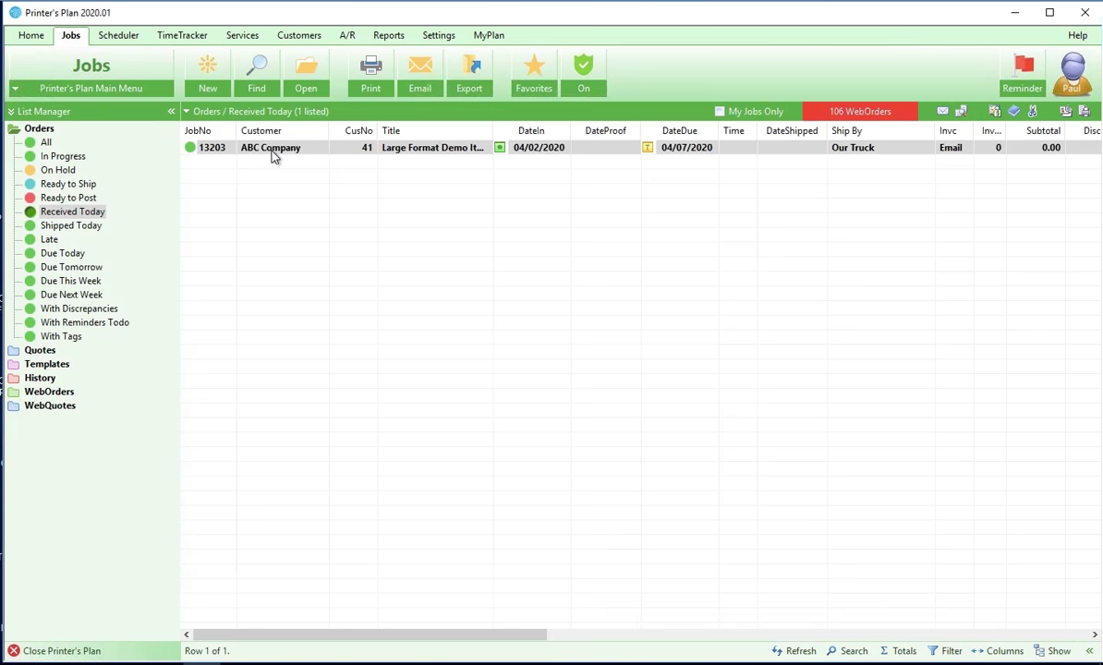
double_click(273, 150)
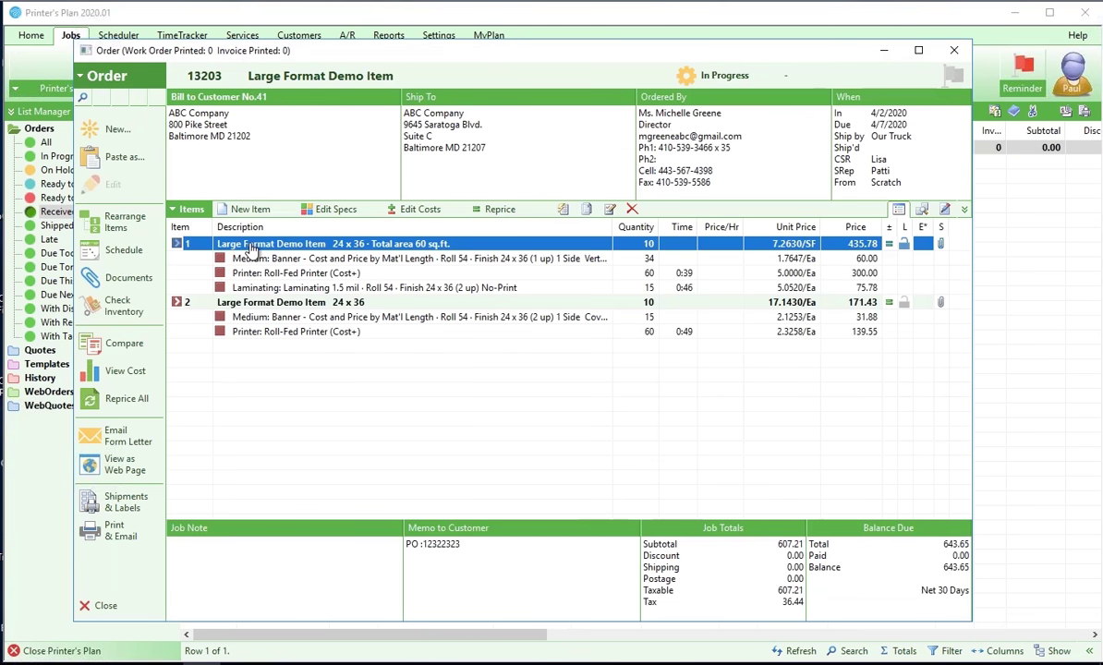
double_click(238, 259)
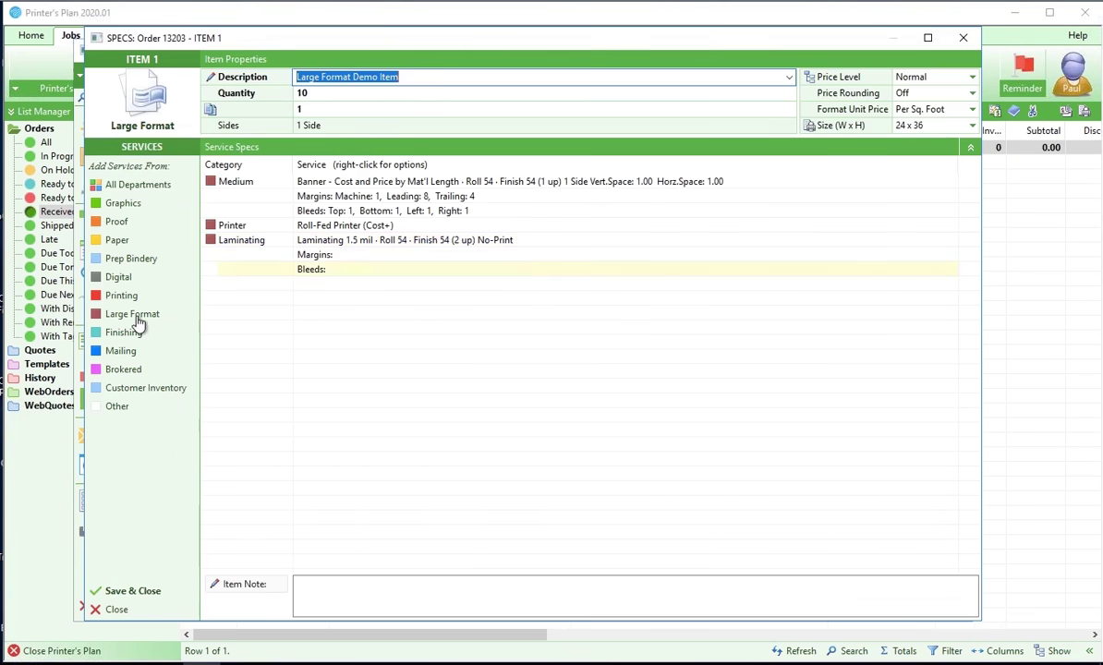
click(135, 316)
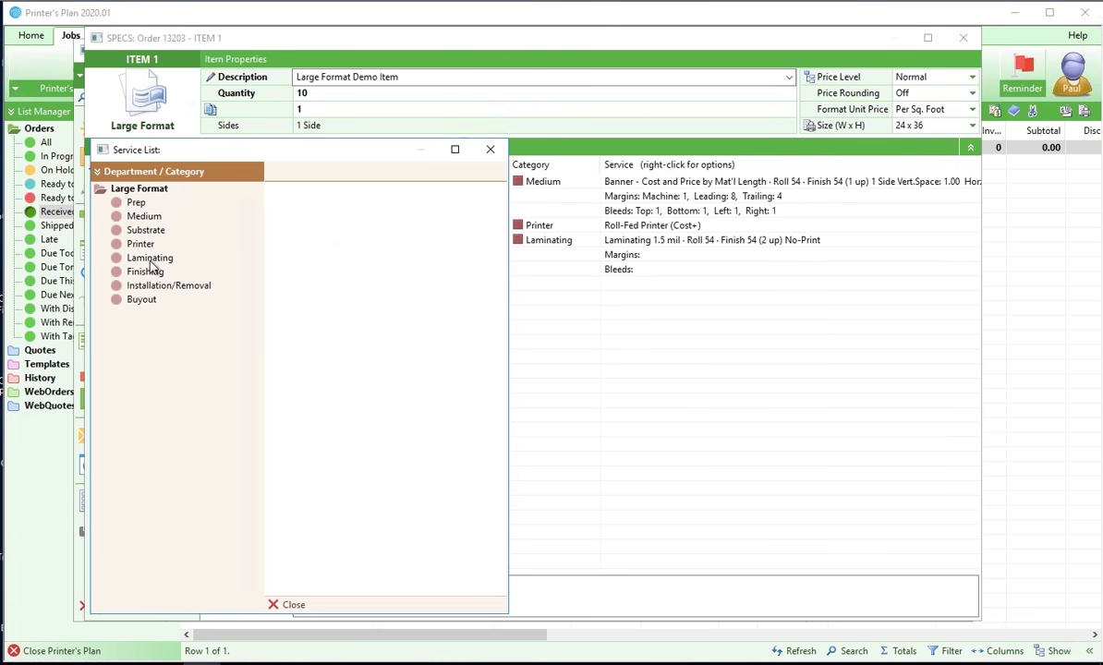
click(144, 231)
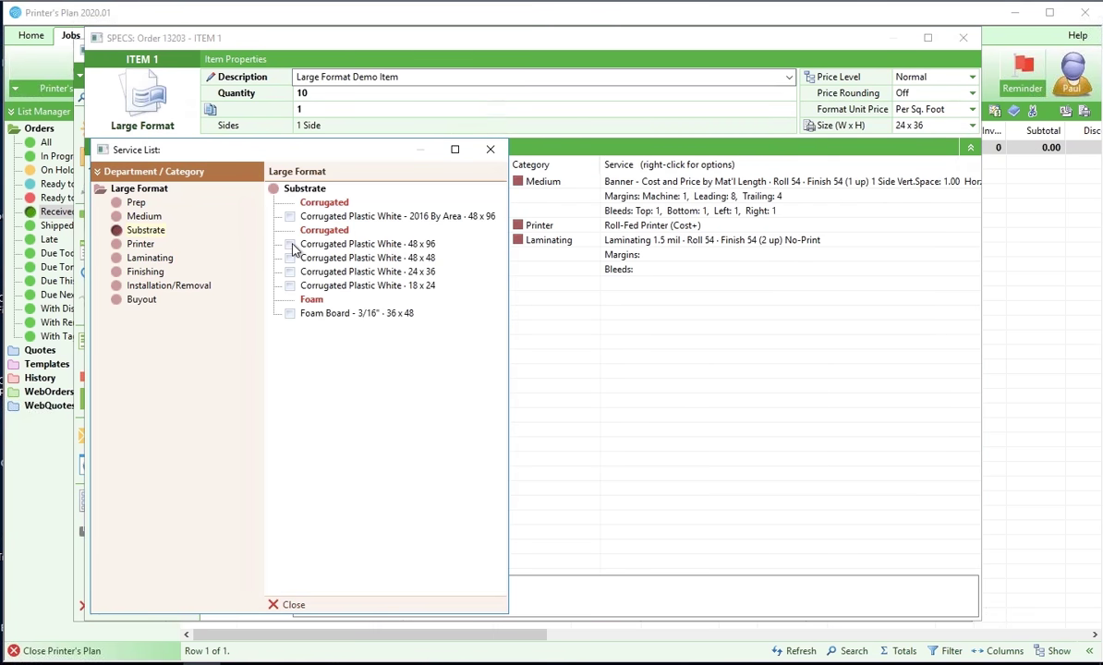
click(290, 244)
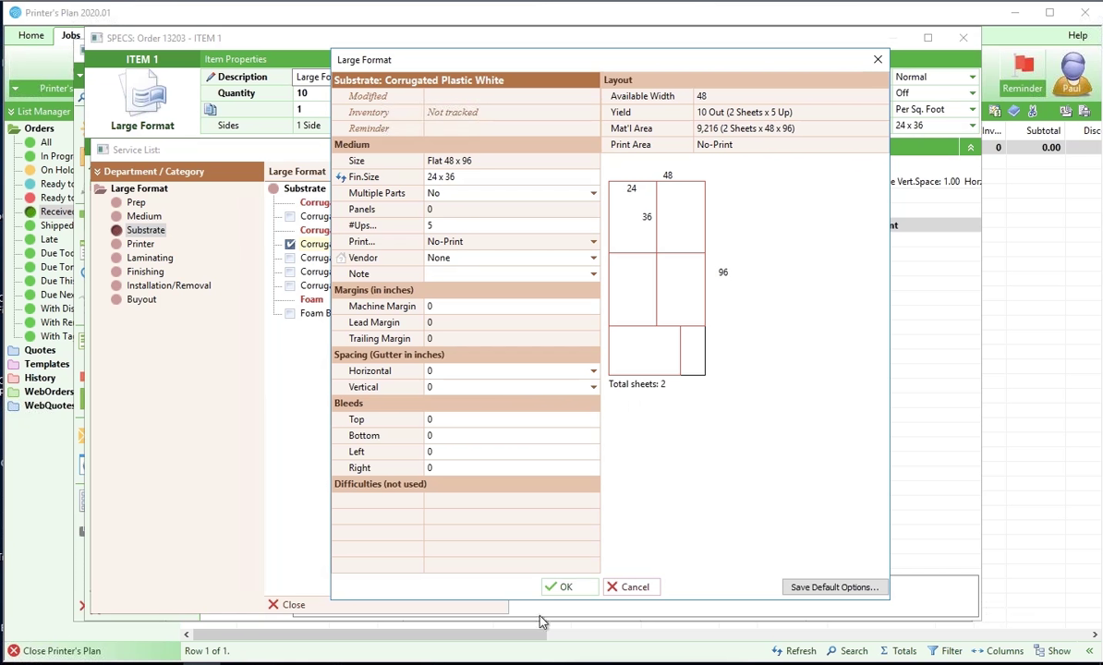
click(555, 587)
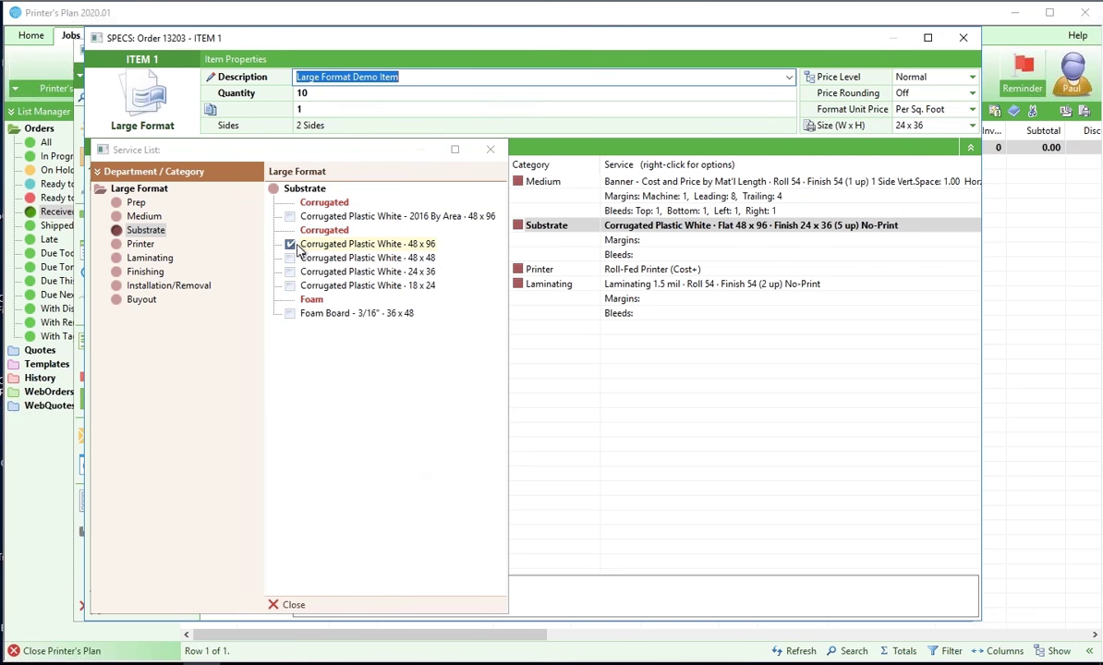
click(324, 605)
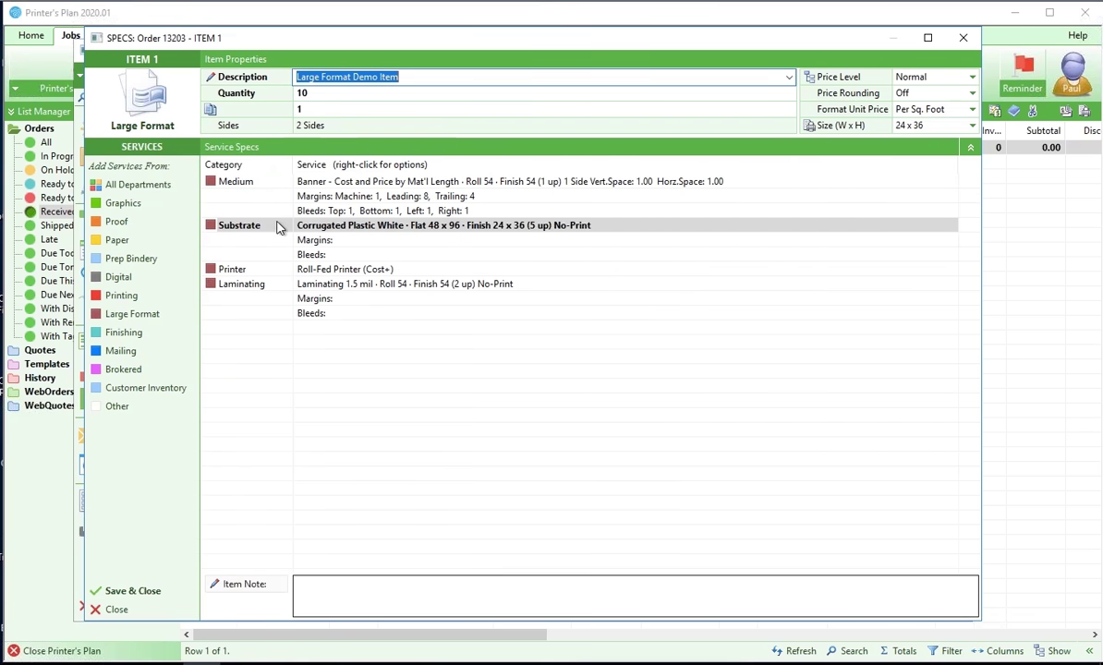
click(146, 592)
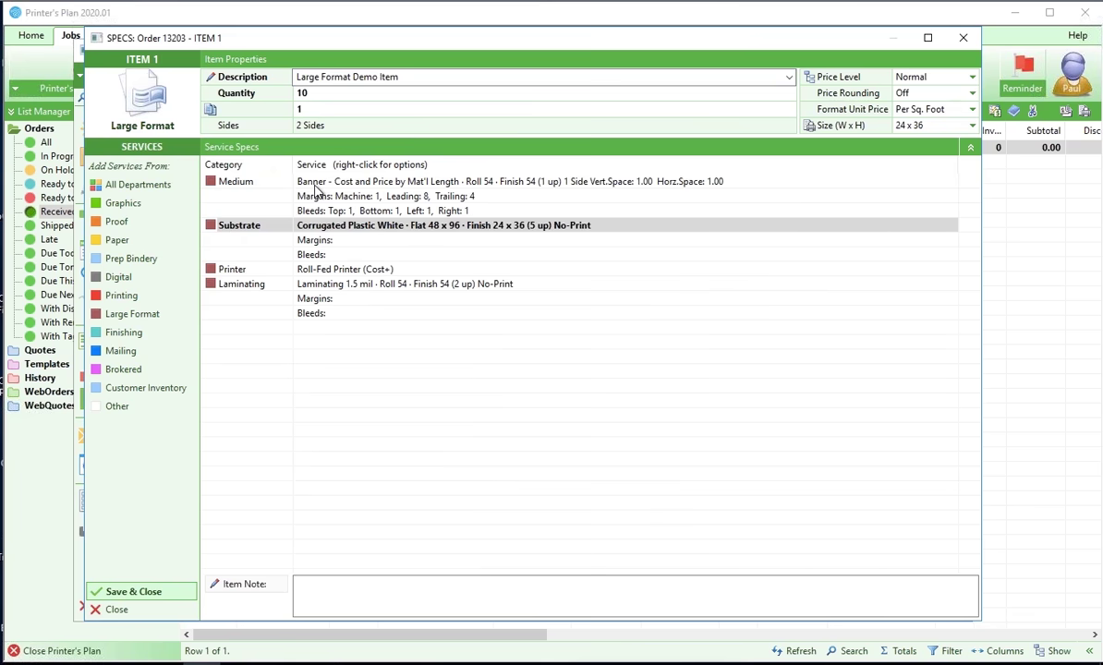
click(520, 461)
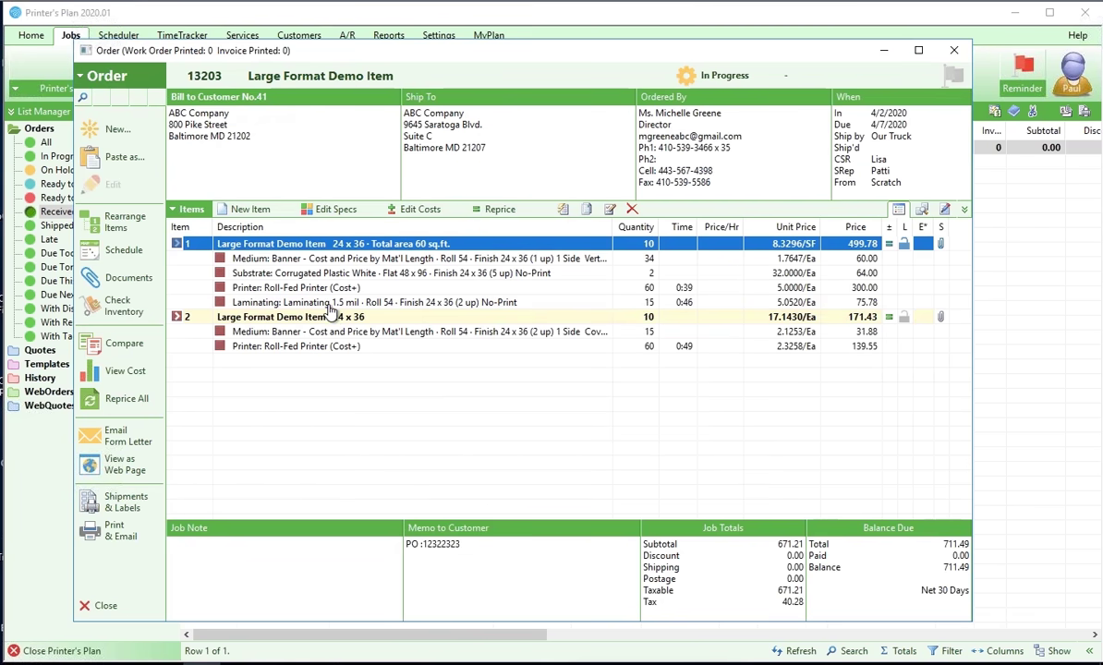
Set the second item's quantity to 1 and update its banner medium's layout.
double_click(319, 317)
click(311, 96)
text(1)
double_click(318, 181)
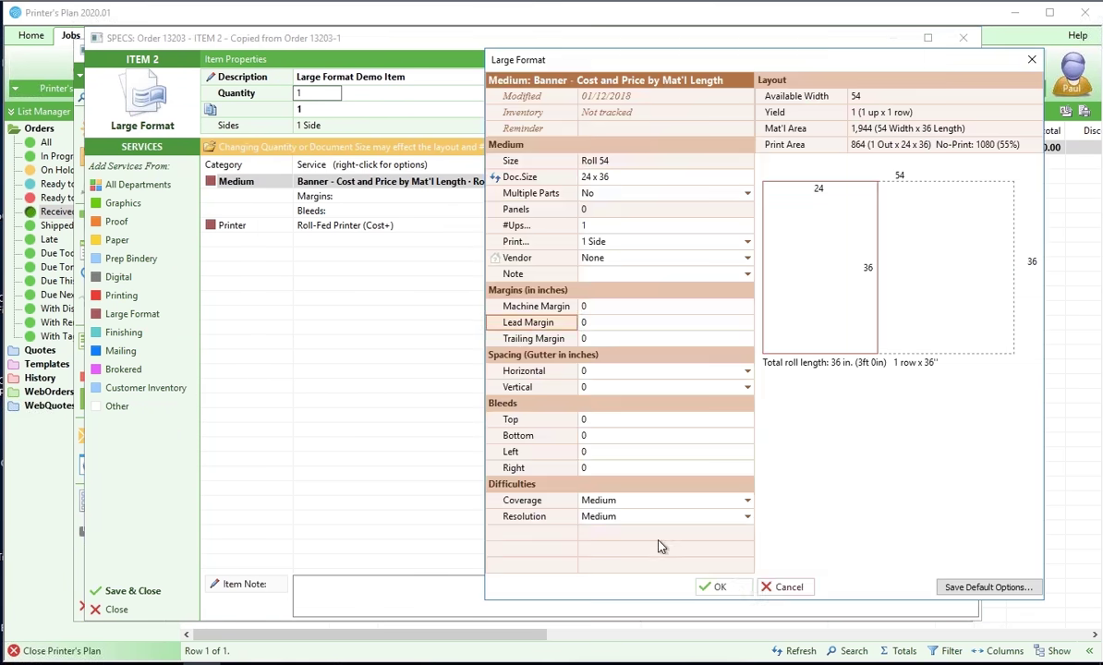
Try the Corrugated Plastic White 48 x 96 substrate on the second item to check its sheet layout.
click(135, 316)
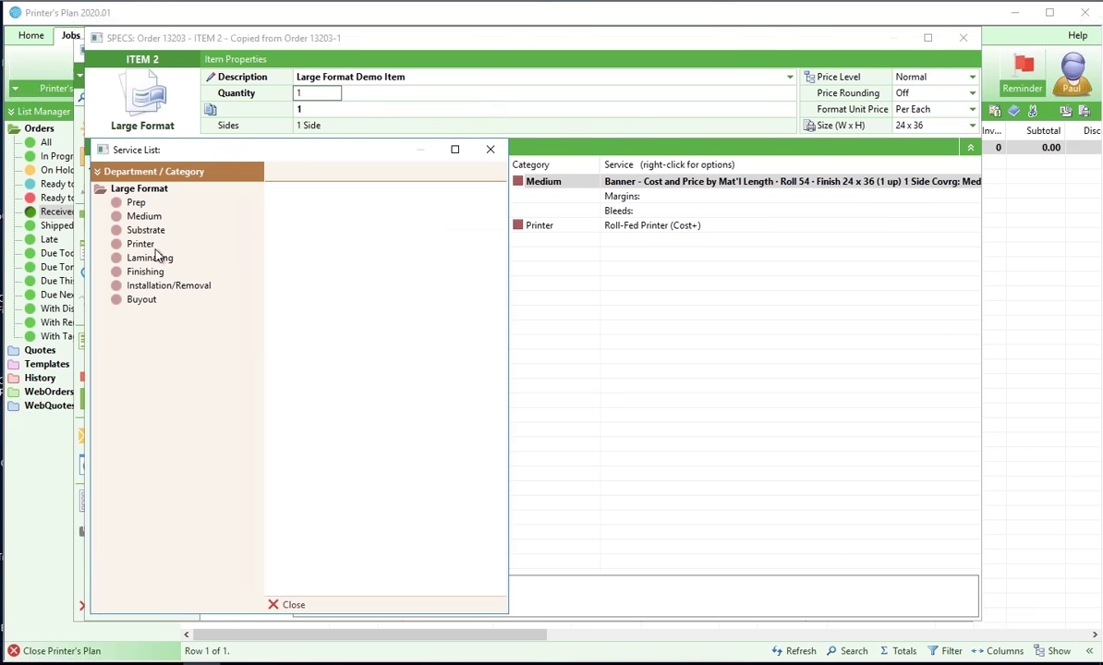
click(145, 231)
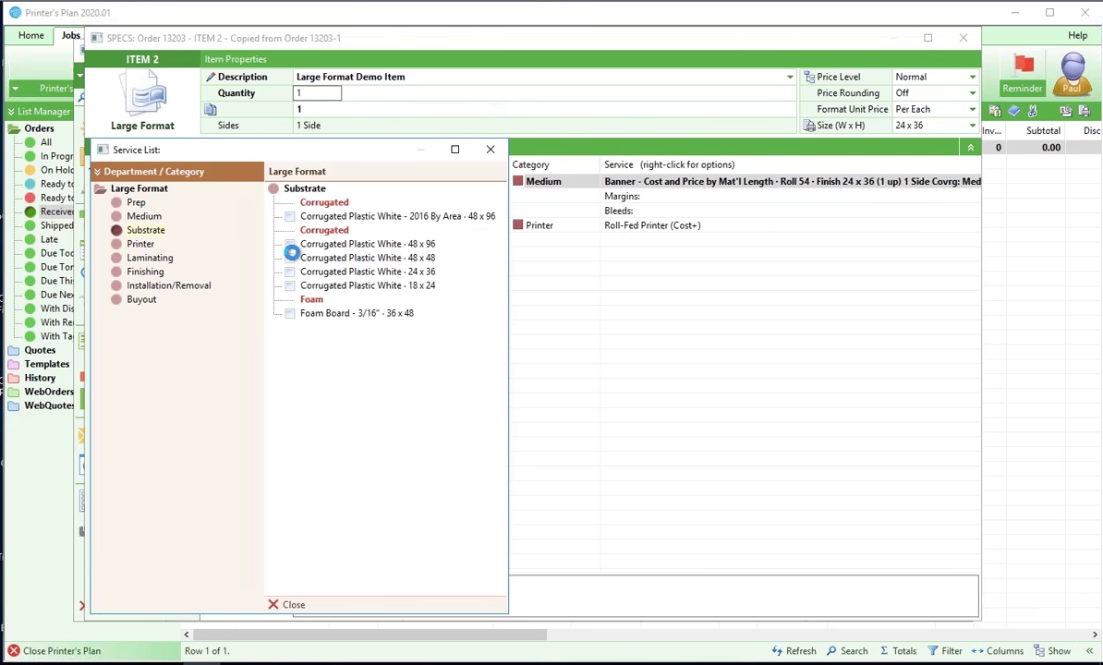
click(290, 245)
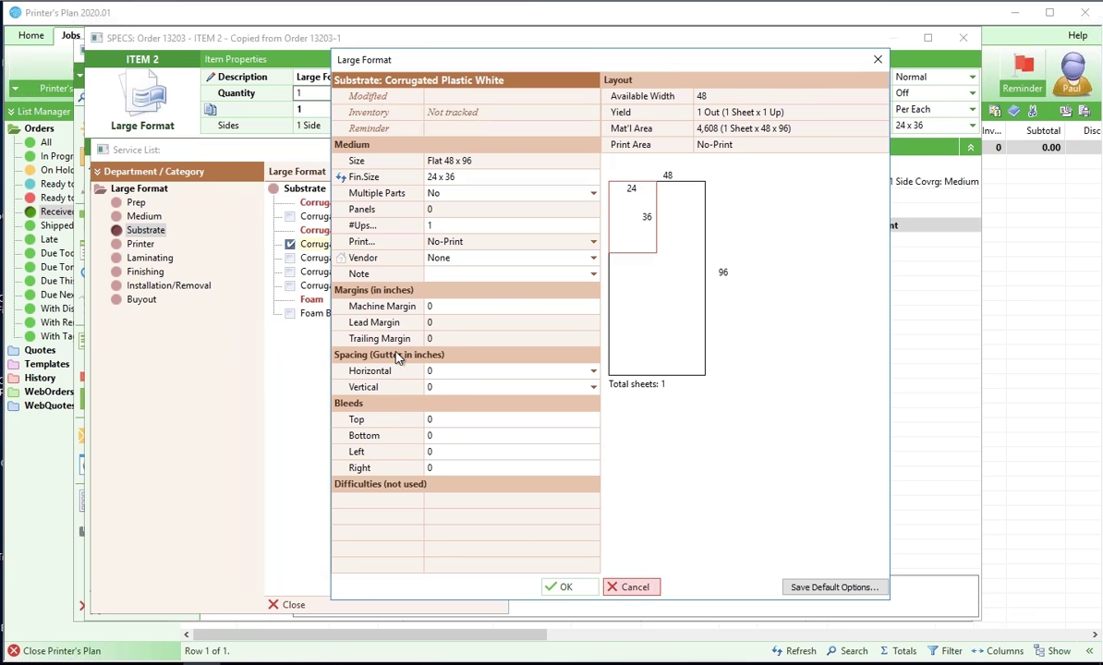
key(Return)
click(290, 245)
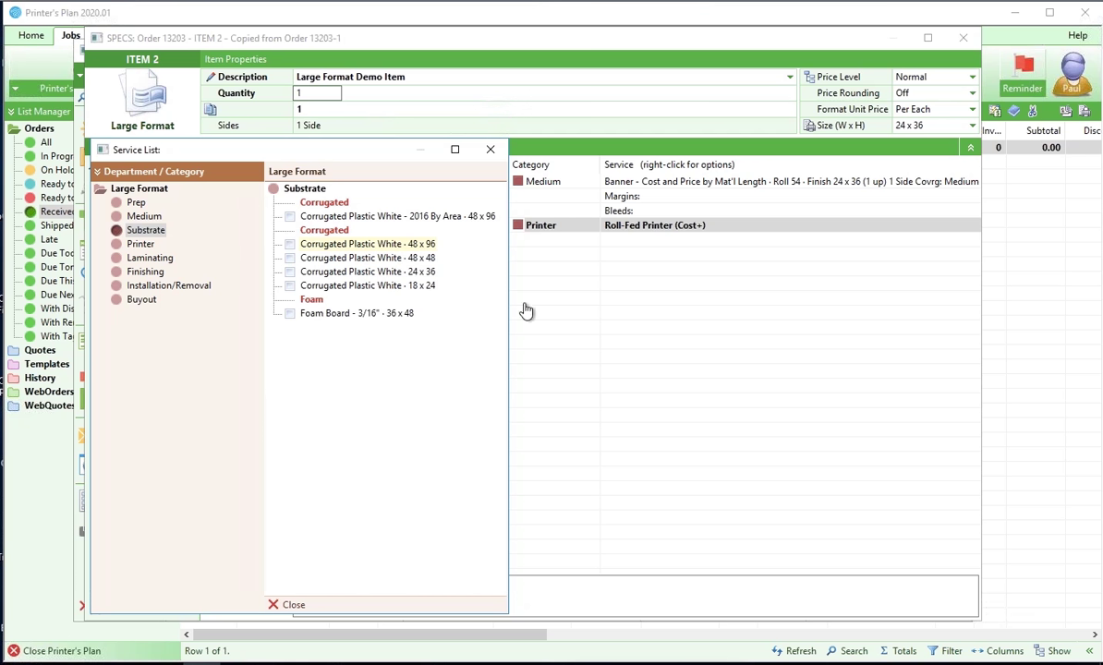
Try the Corrugated Plastic White 24 x 36 substrate on the second item to check how it fits.
click(290, 271)
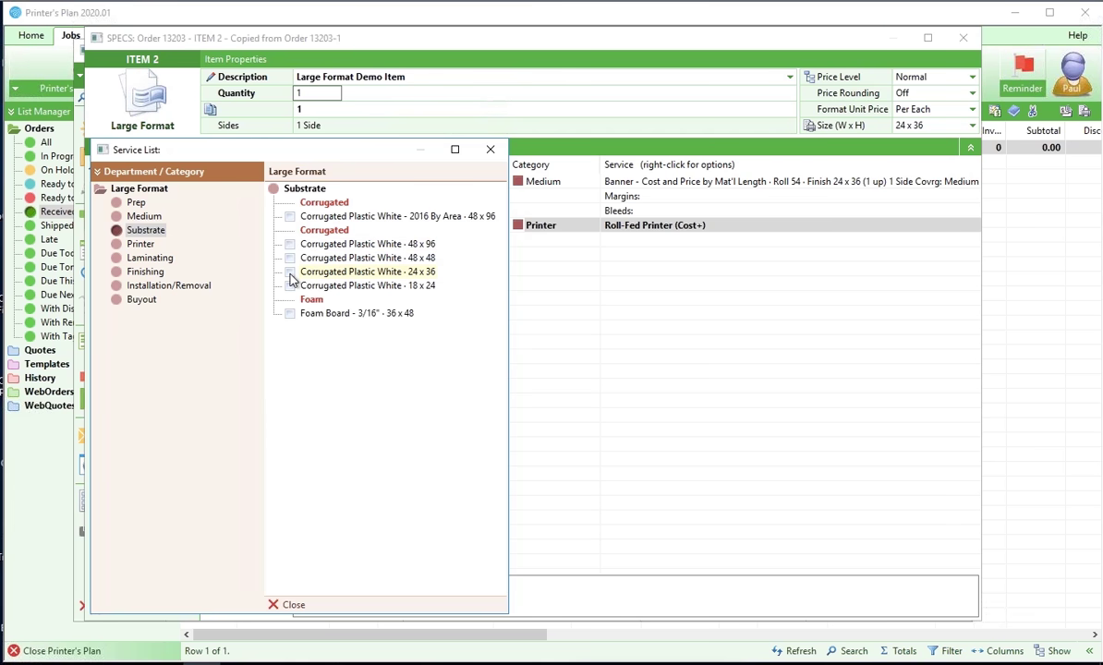
click(624, 587)
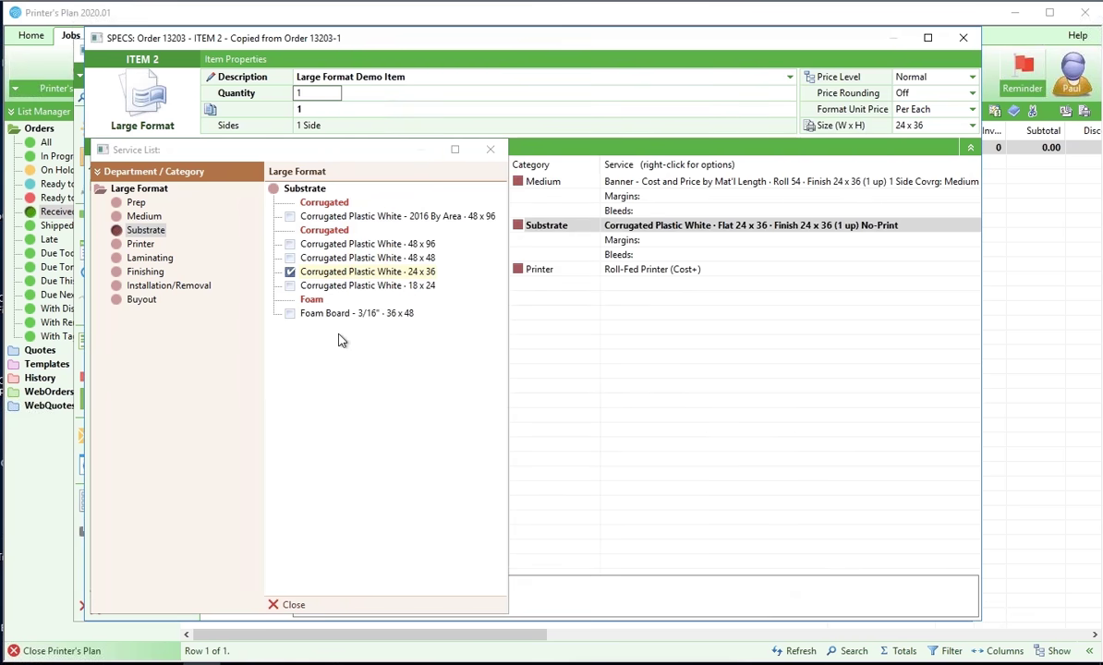
click(290, 271)
Try a 22 x 30 size with the Corrugated Plastic White 24 x 36 substrate on the second item, discarding the item's changes.
click(895, 128)
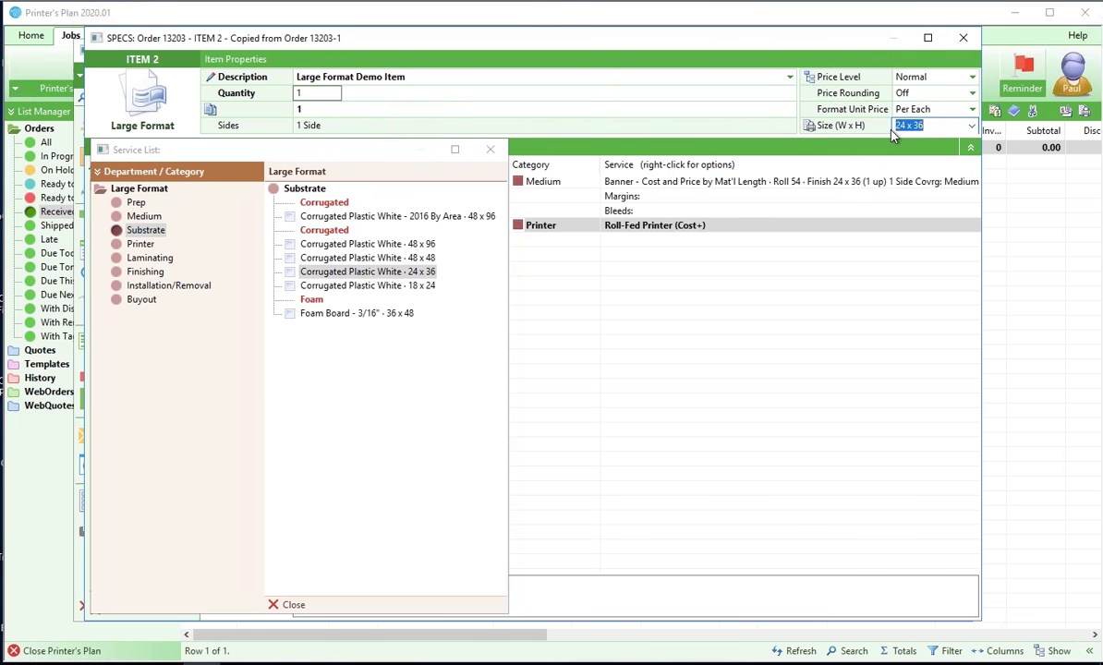
text(22 x 30)
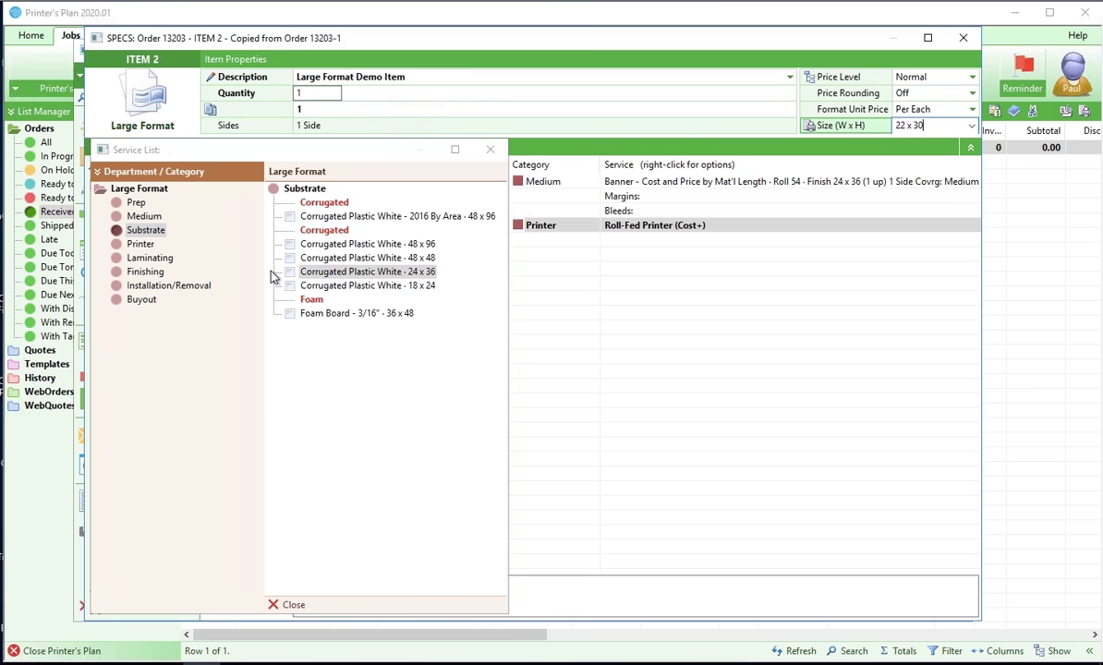
click(288, 273)
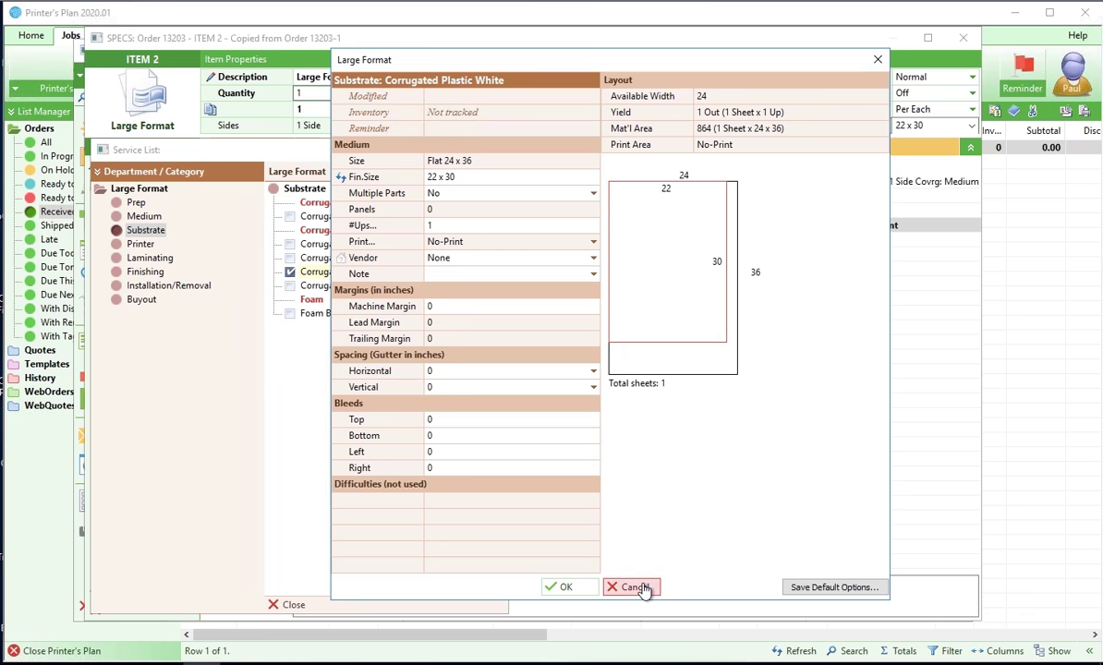
key(Return)
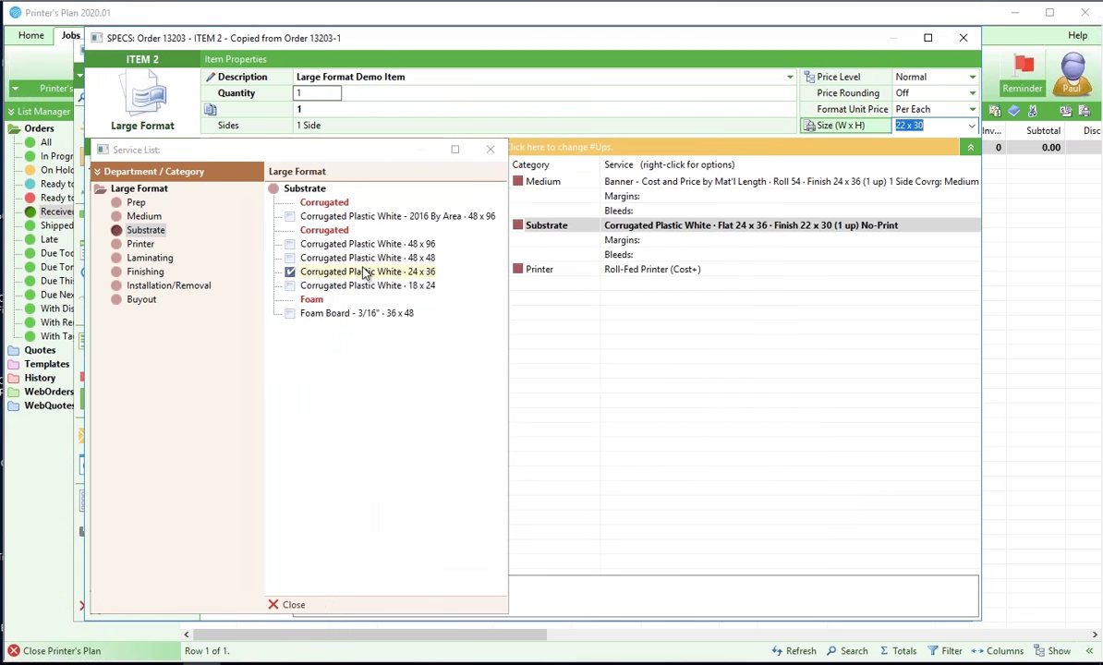
click(289, 271)
click(314, 602)
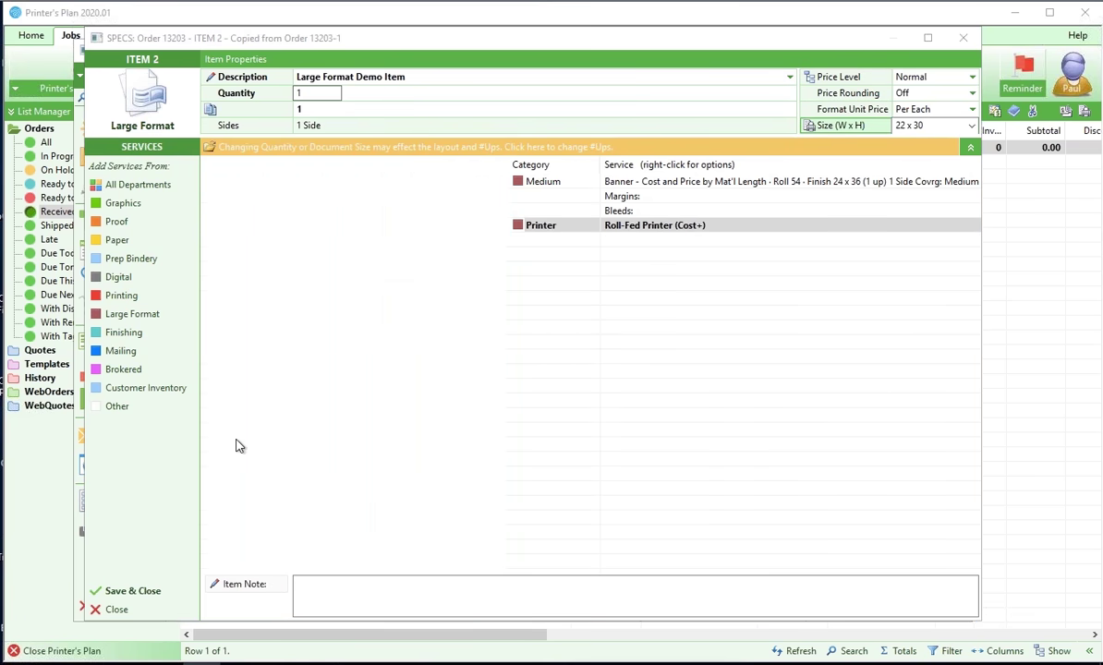
click(155, 611)
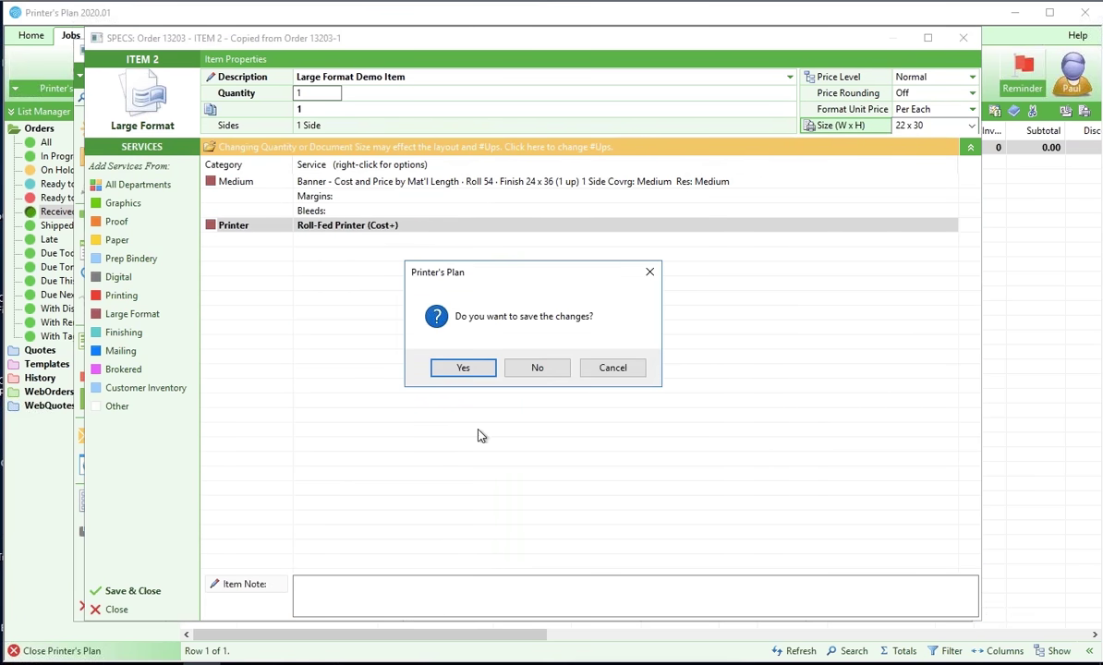
click(534, 370)
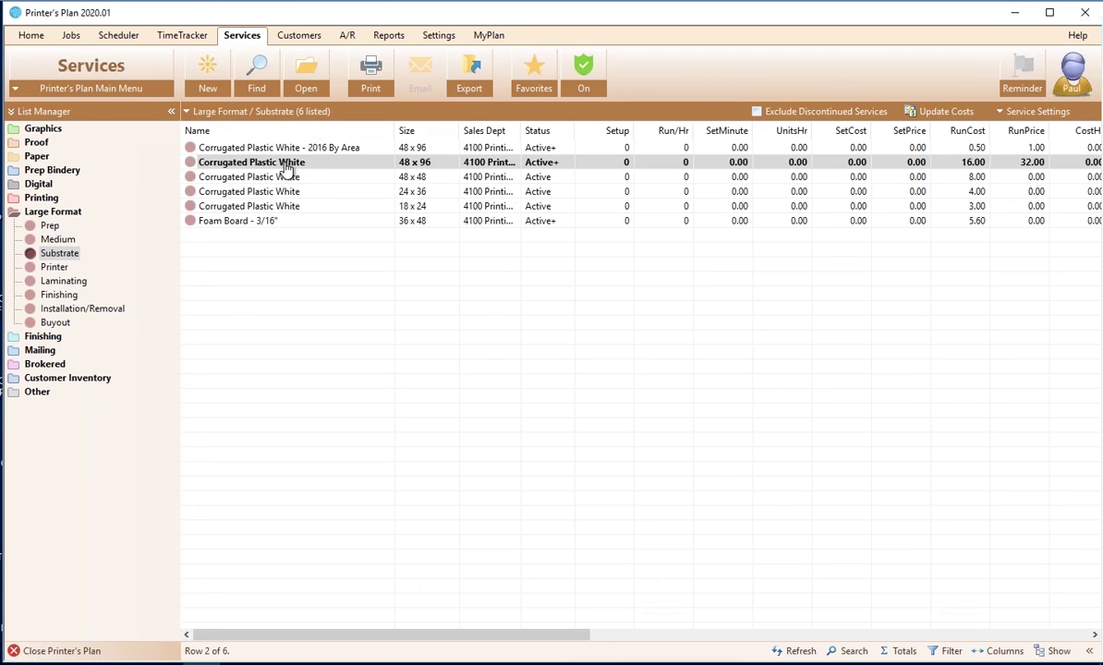
Review the pricing properties of the Corrugated Plastic White 48 x 96 and 48 x 48 substrate services.
click(286, 164)
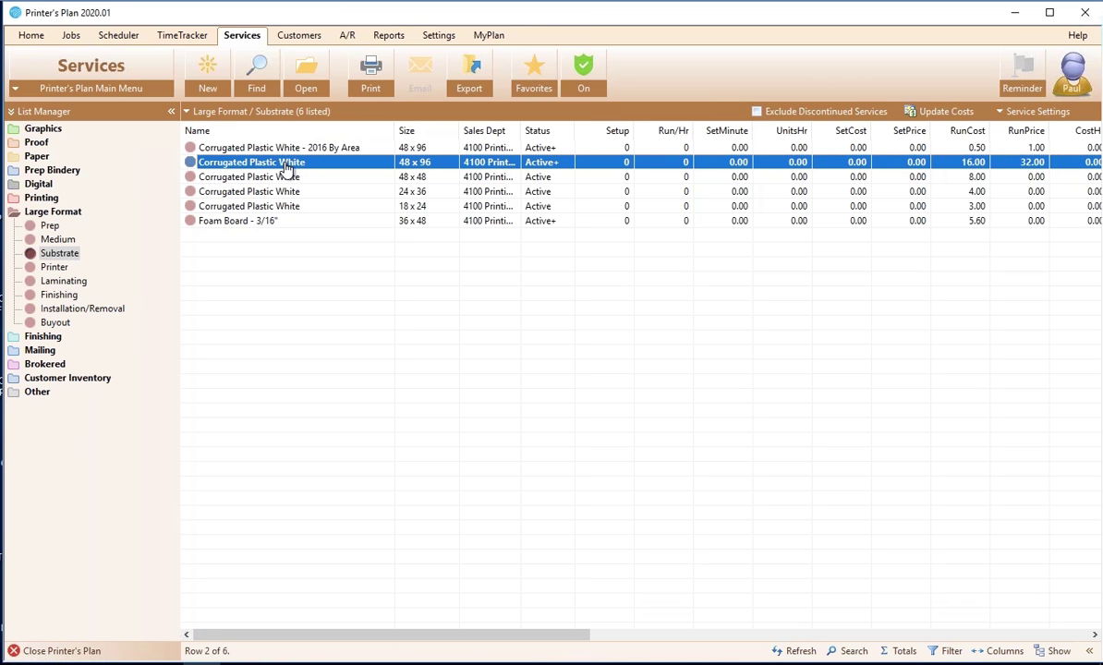
double_click(287, 165)
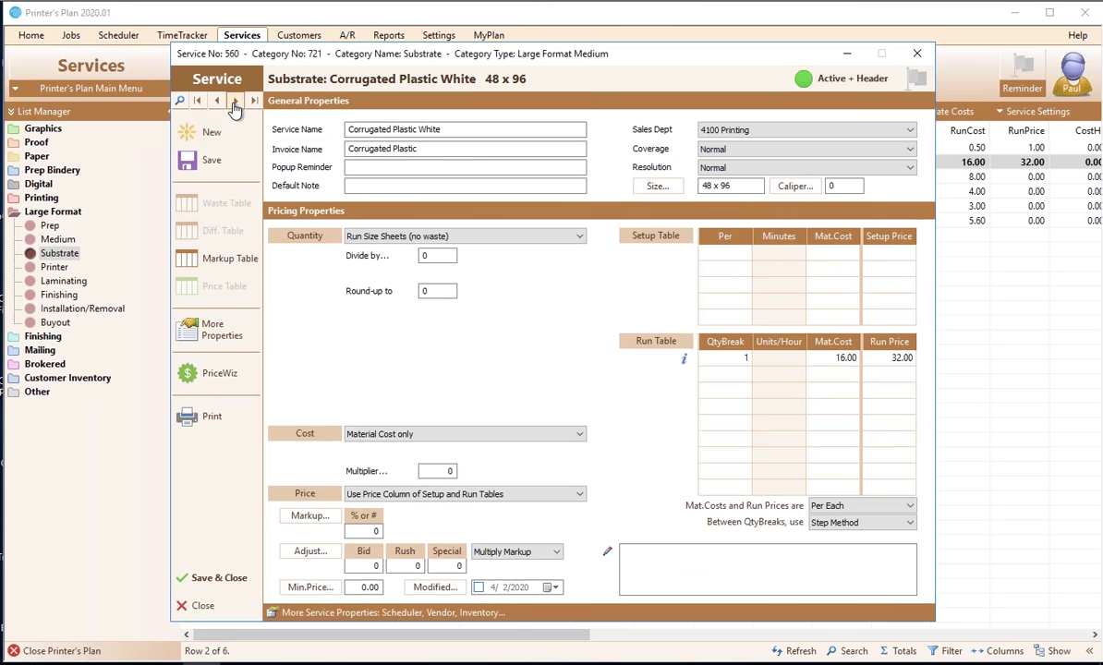
click(235, 101)
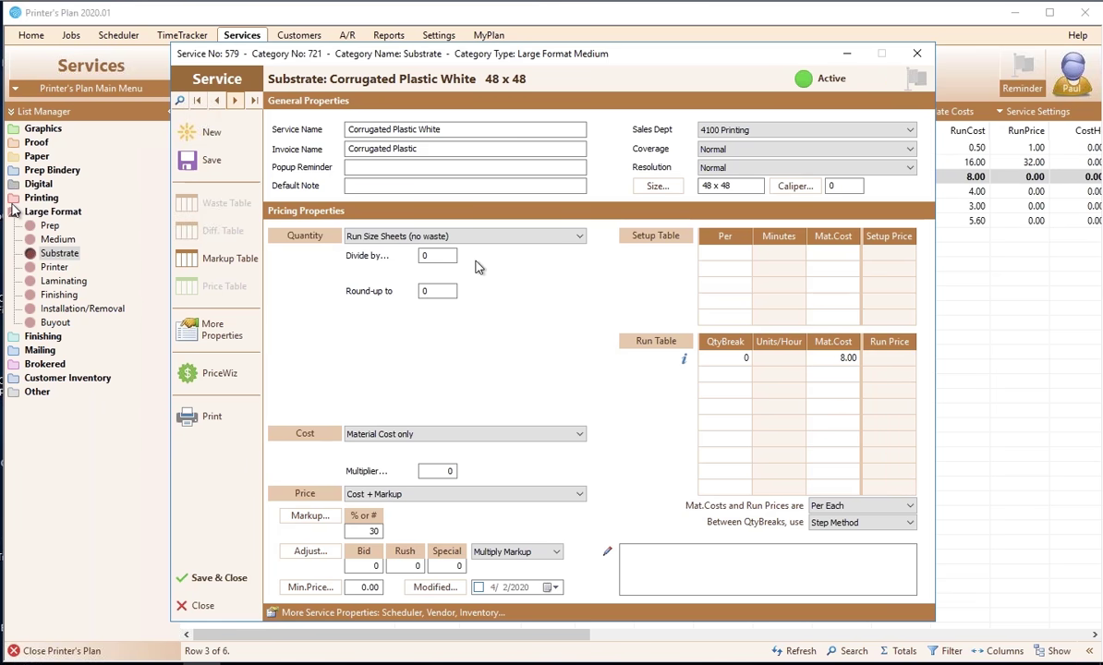
click(214, 577)
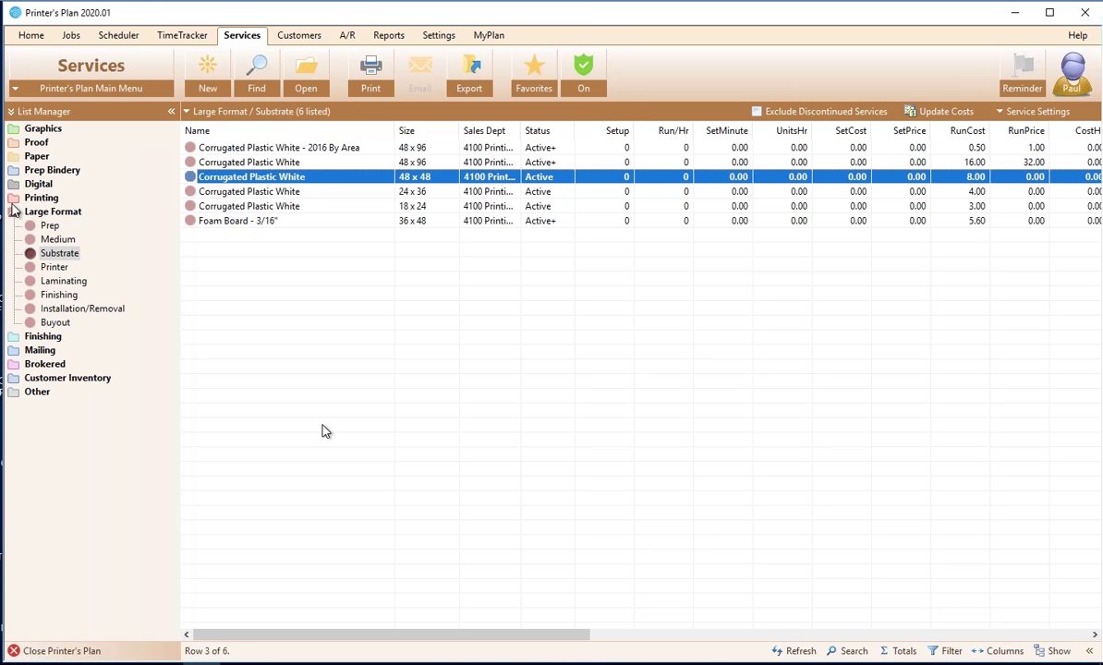
Examine the area-based quantity, run table and note of the Corrugated Plastic White - 2016 By Area substrate service.
click(281, 150)
double_click(281, 150)
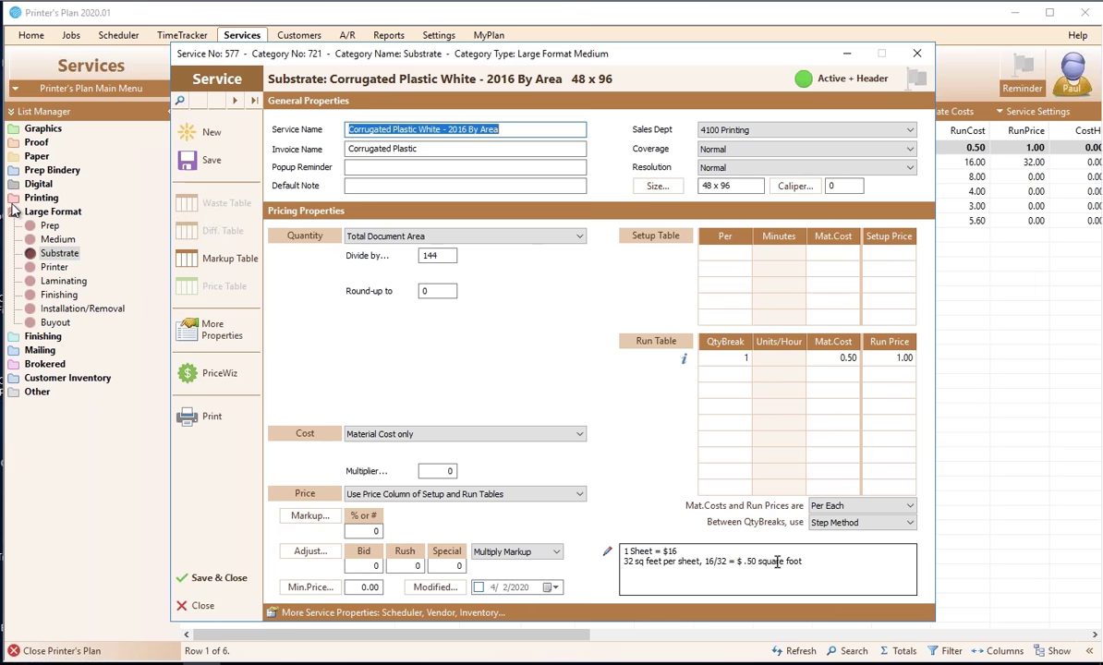
click(219, 579)
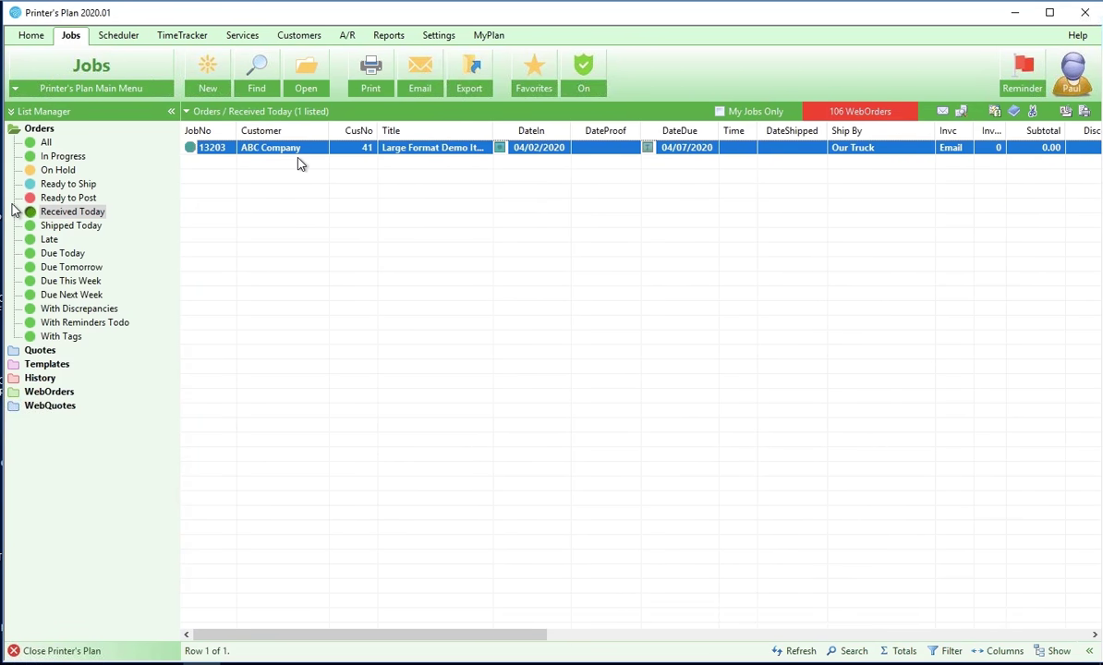
Reopen the order, add the Corrugated Plastic White - 2016 By Area 48 x 96 substrate to the first item and save the item.
double_click(297, 164)
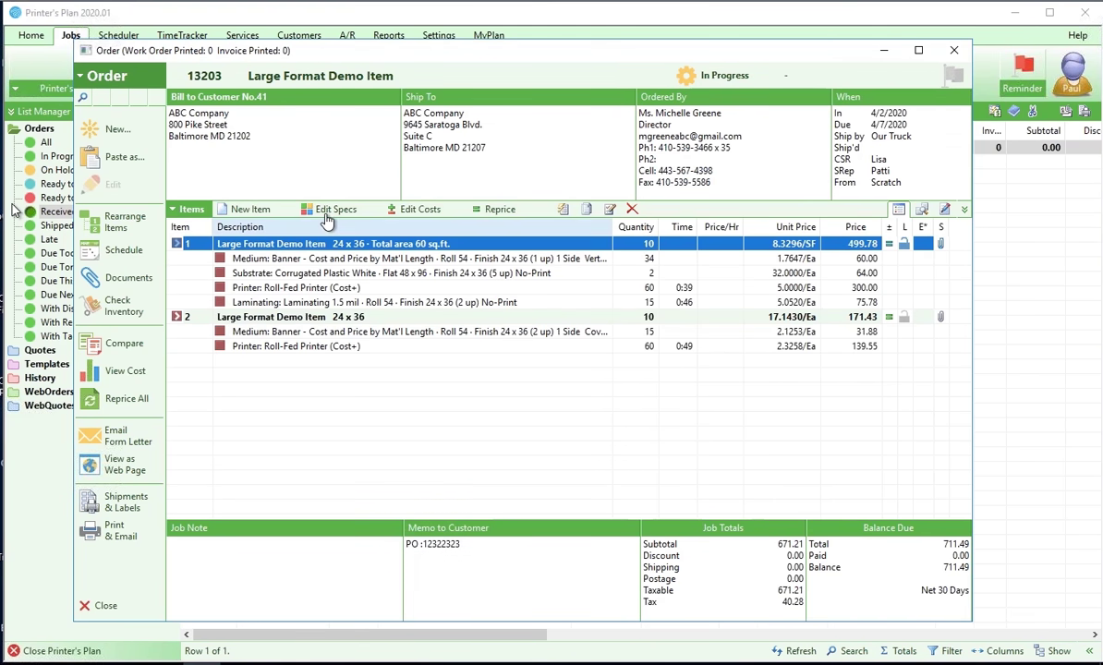
click(329, 212)
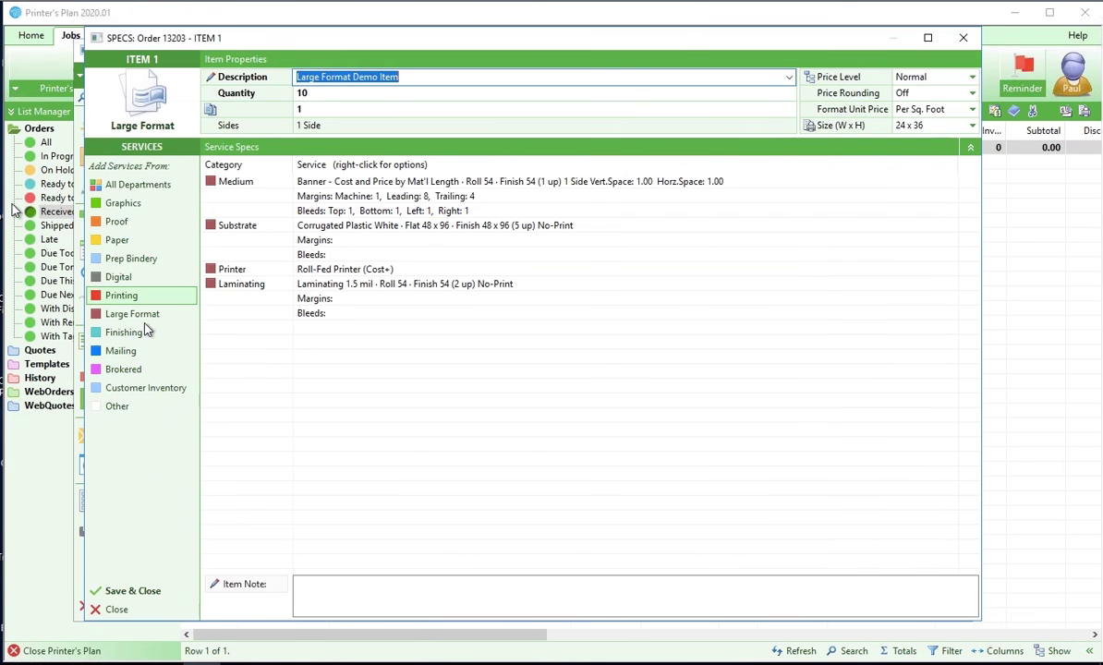
click(132, 314)
click(145, 230)
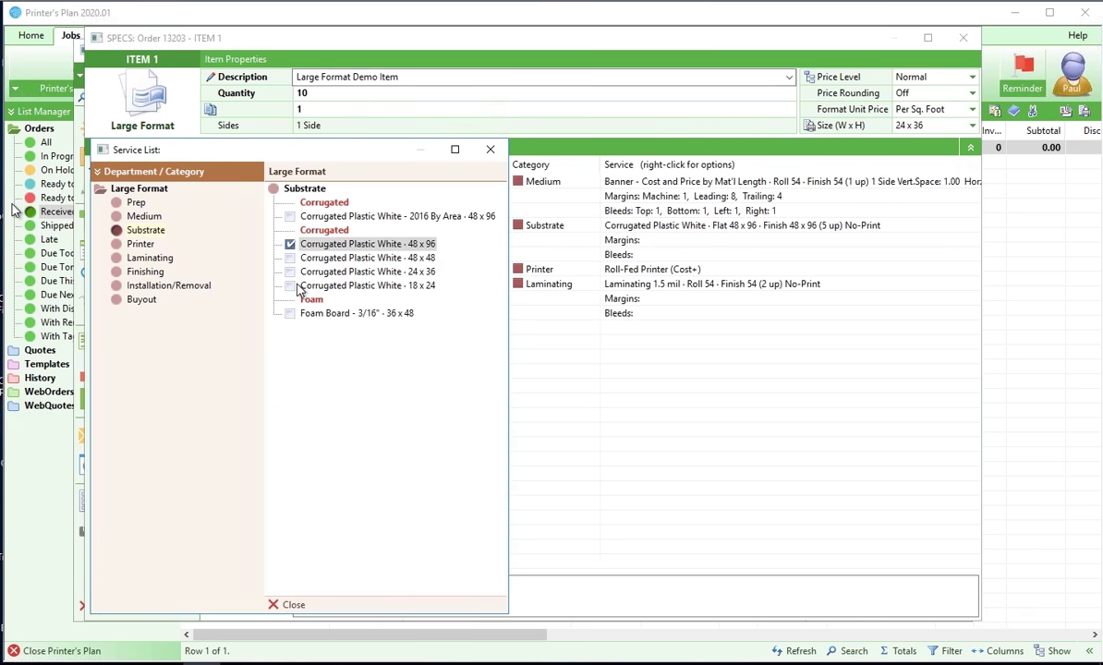
click(289, 217)
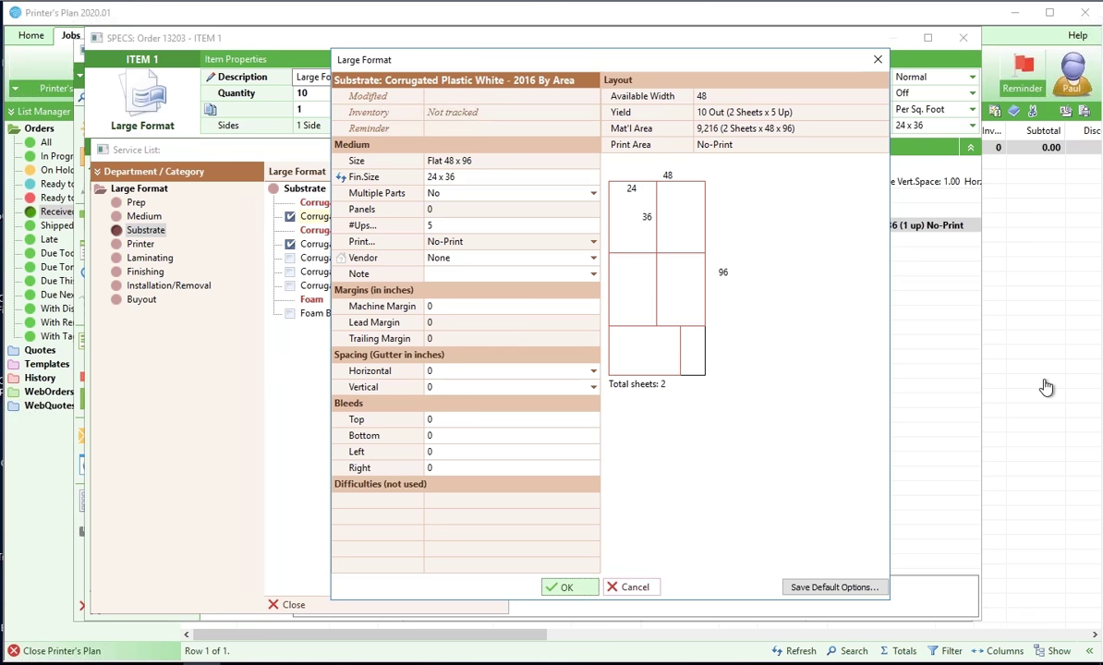
key(Return)
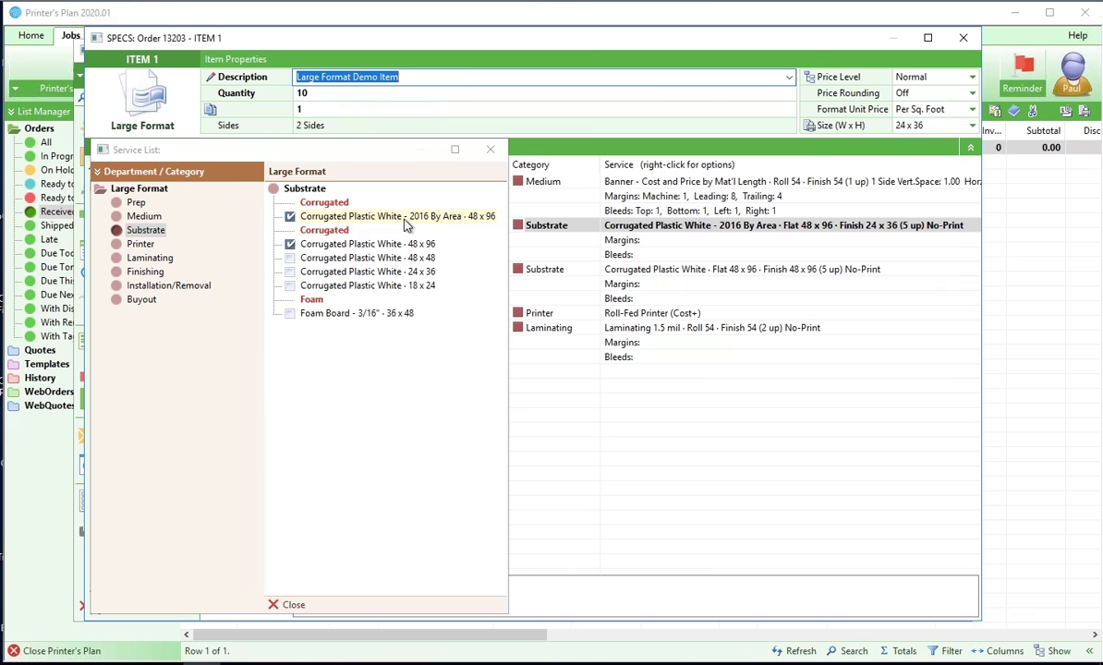
click(317, 606)
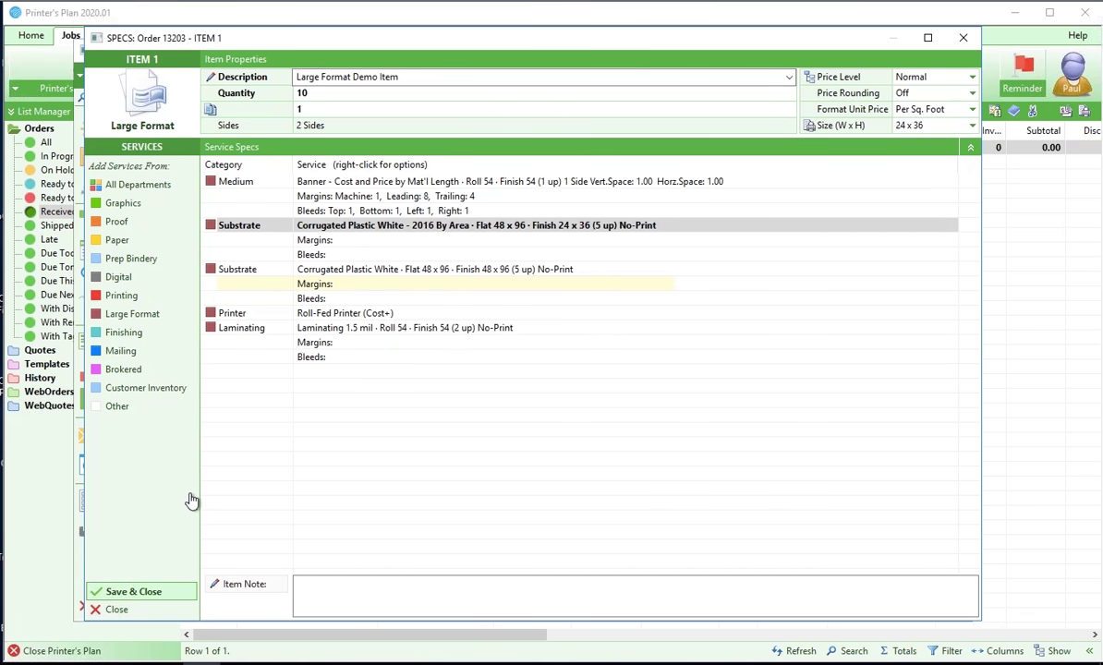
key(Return)
click(526, 458)
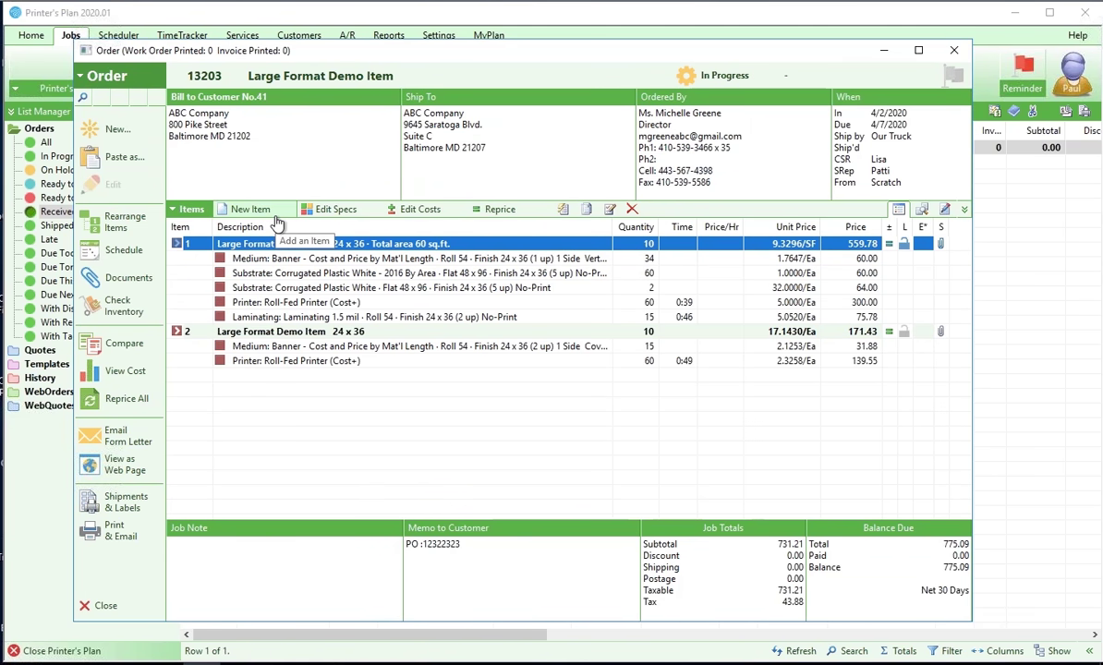
Add a new Large Format item to the order with quantity 10 and size 24 x 36.
click(272, 214)
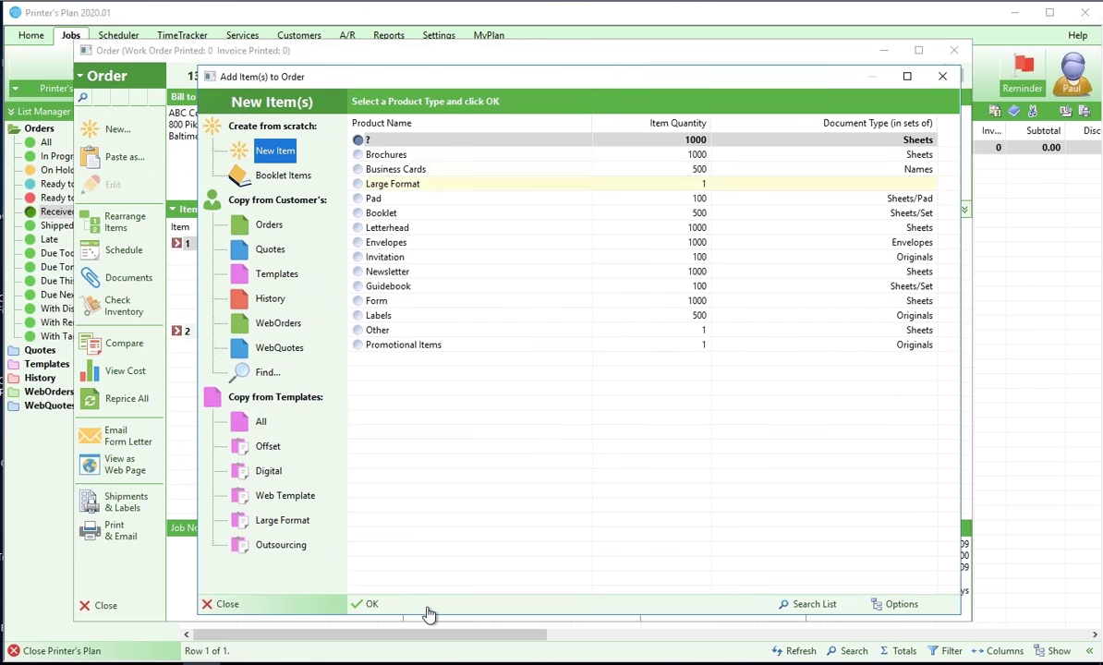
key(Down)
key(Down)
key(Down)
key(Return)
key(Tab)
text(10)
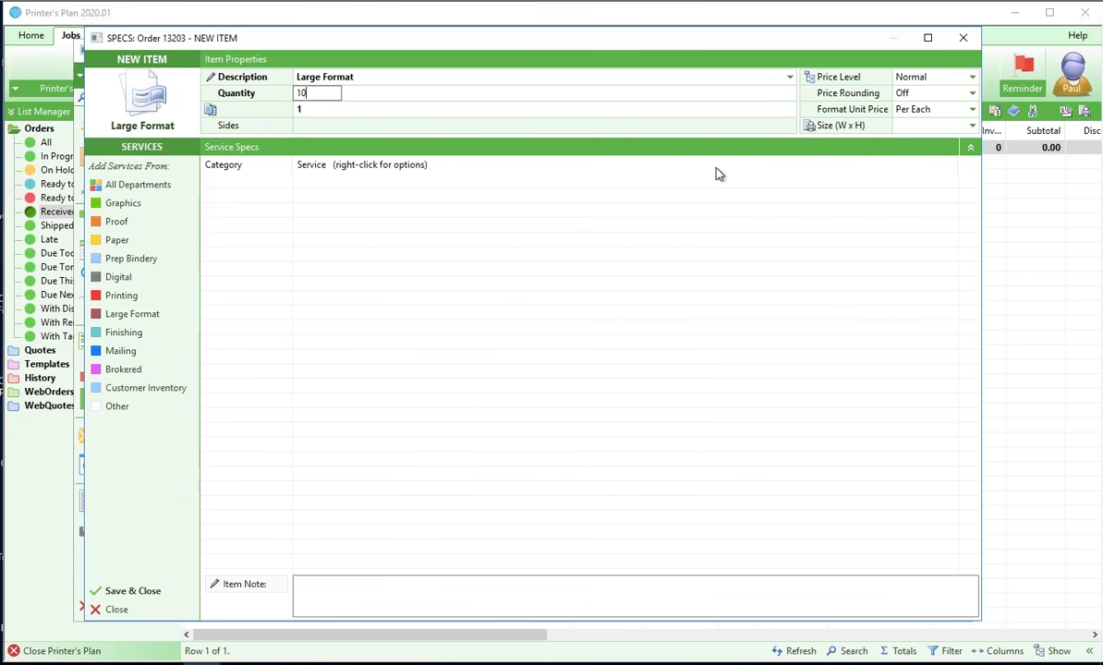
click(902, 128)
text(24 x 36)
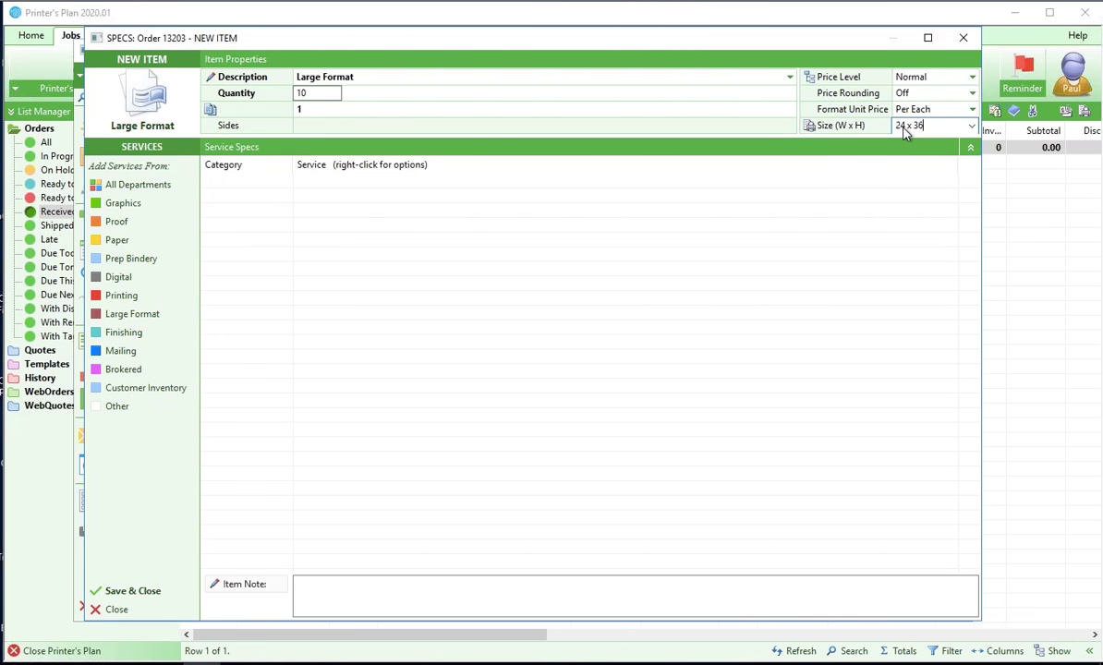
Add the Banner - Cost and Price by Mat'l Length medium to the new item, printed as 2 Sides (single sided printing).
click(111, 314)
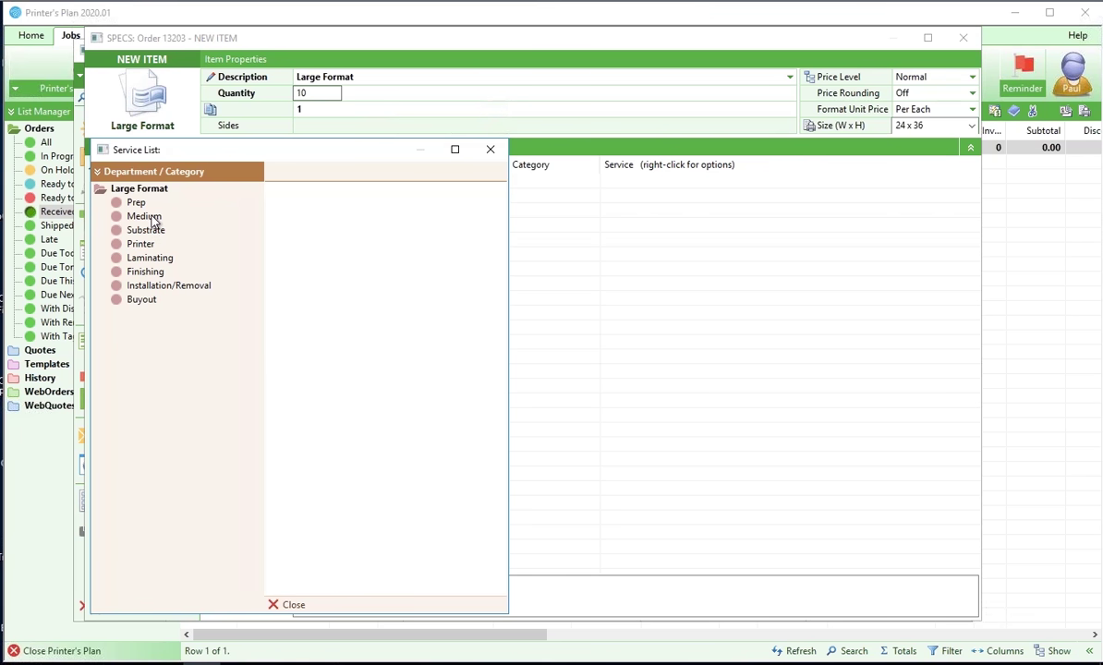
click(154, 218)
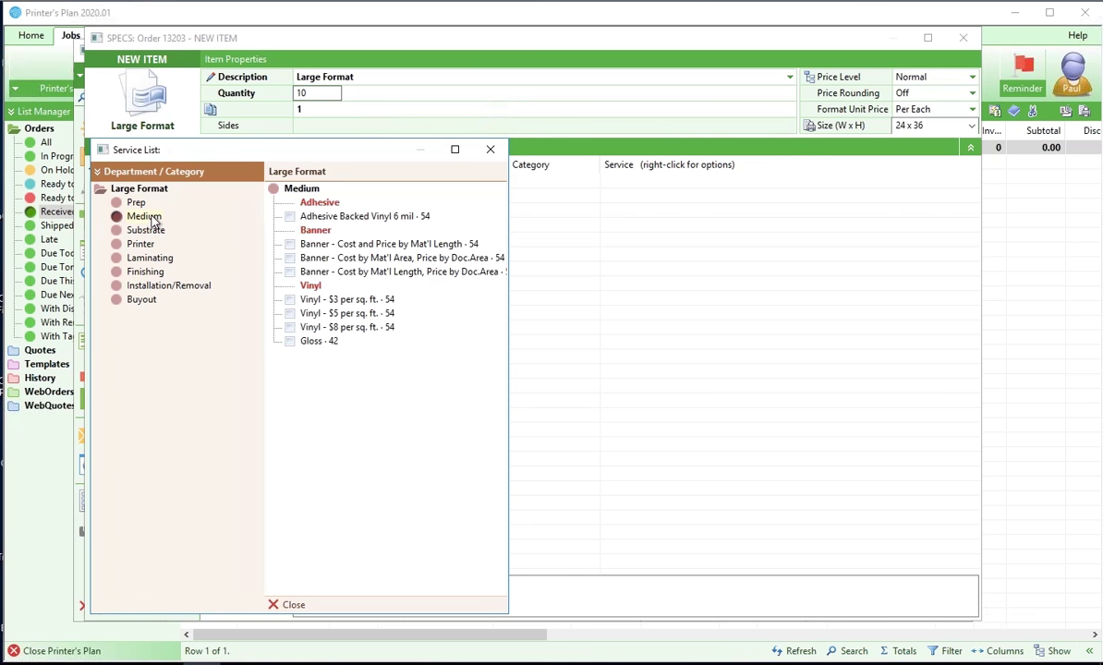
click(290, 244)
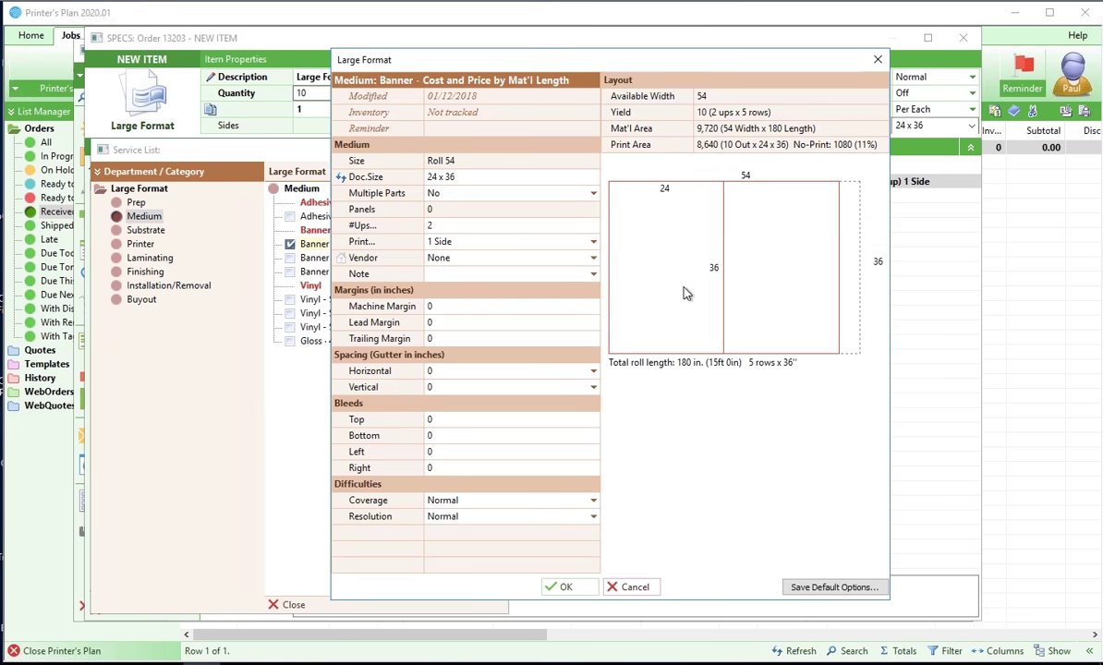
click(592, 244)
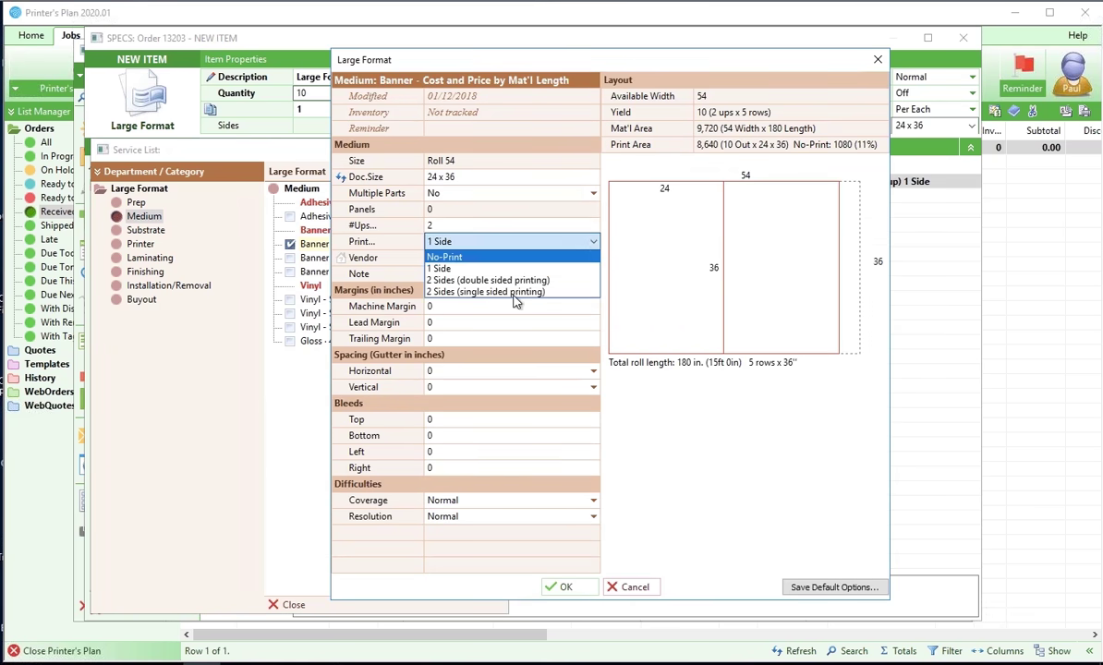
click(563, 587)
click(567, 588)
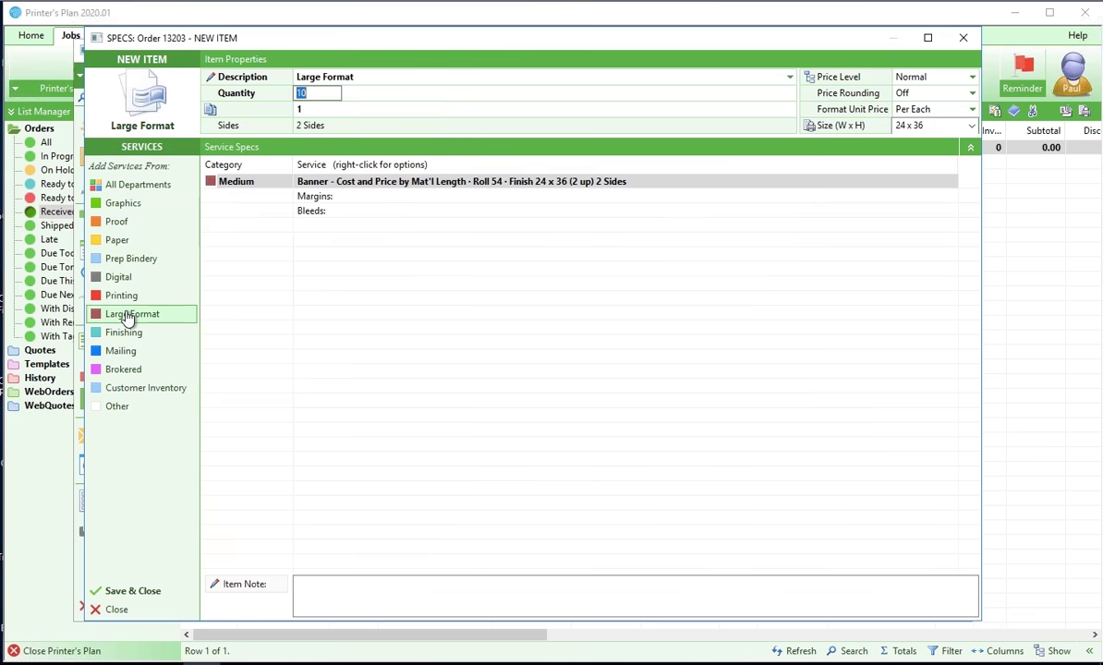
Add the Corrugated Plastic White 48 x 96 substrate and Roll-Fed Printer (Cost+) to the new item and save it.
click(128, 315)
click(140, 231)
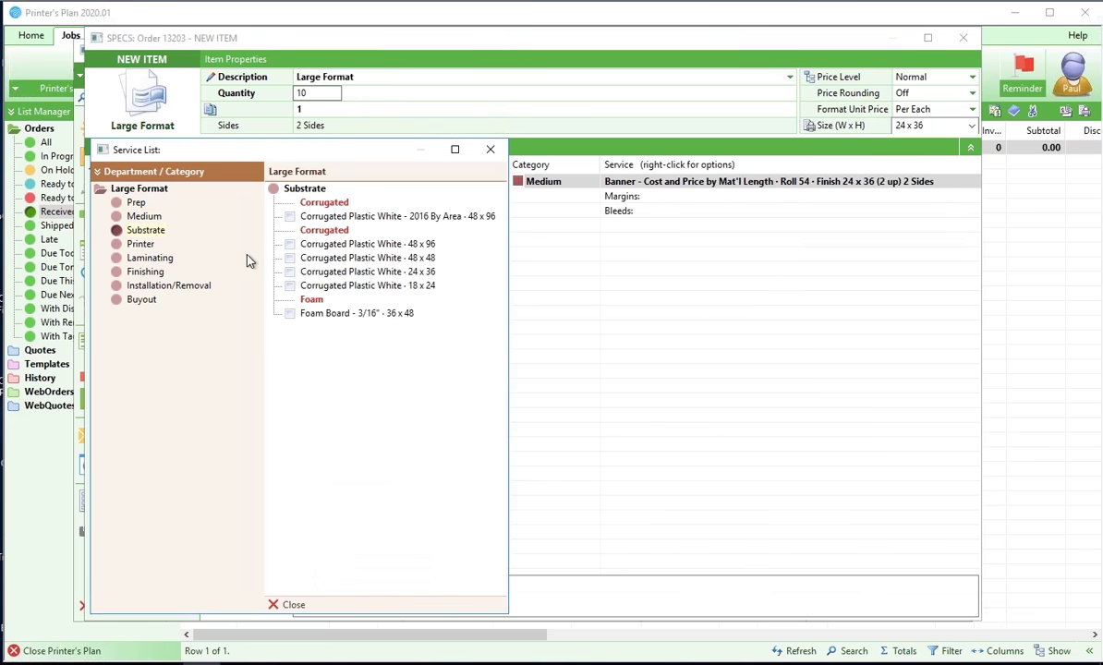
click(290, 245)
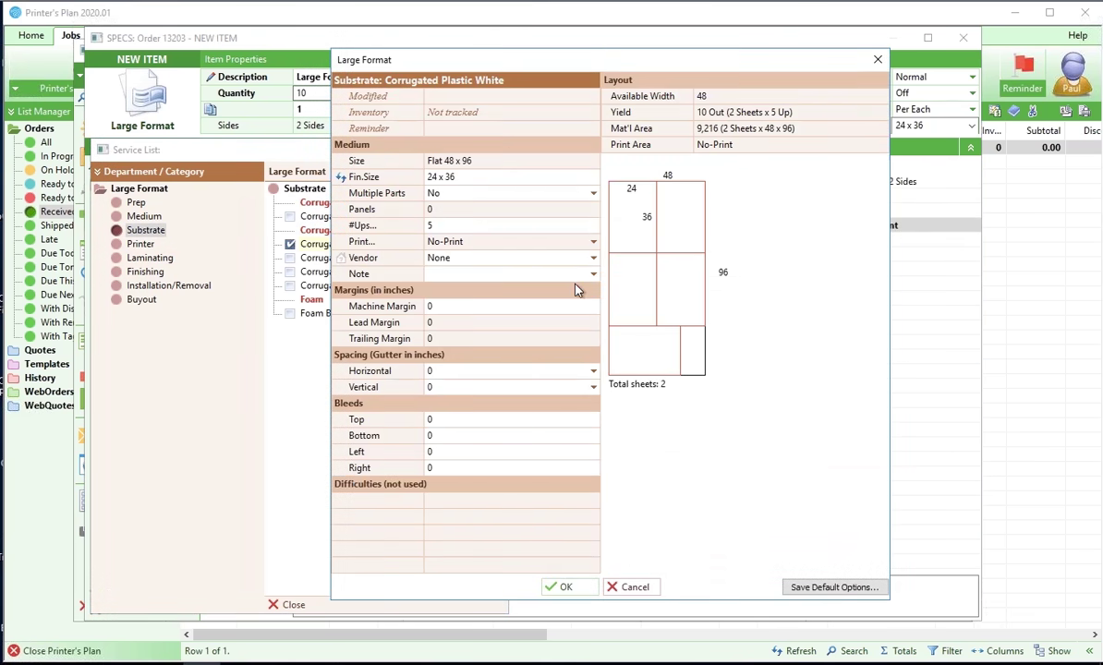
key(Return)
click(141, 244)
click(291, 271)
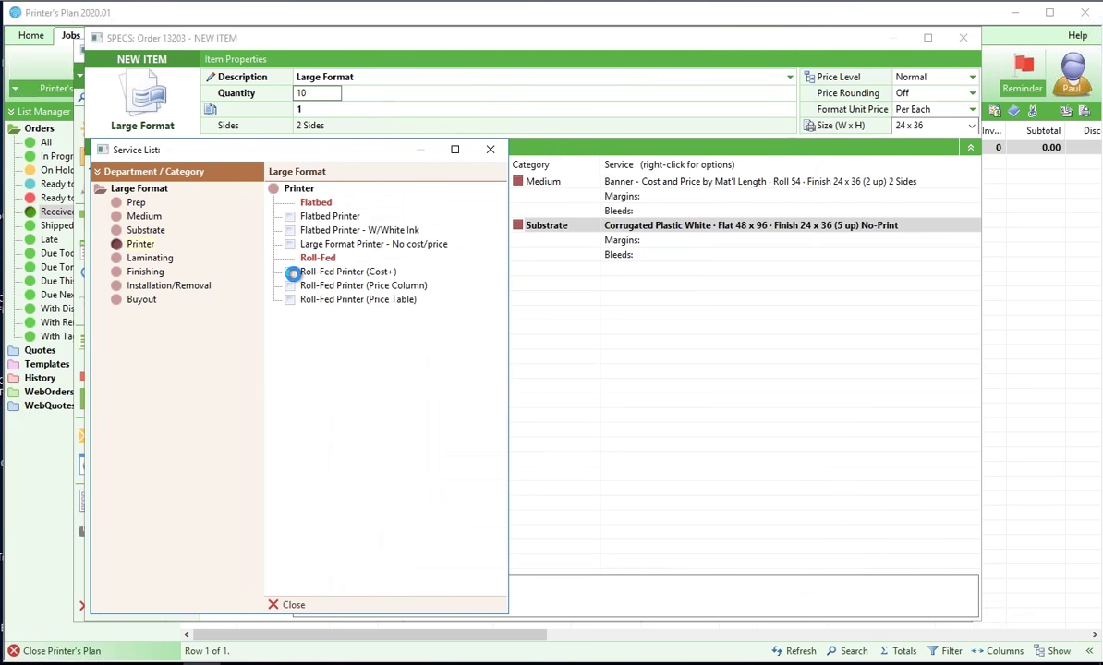
click(353, 608)
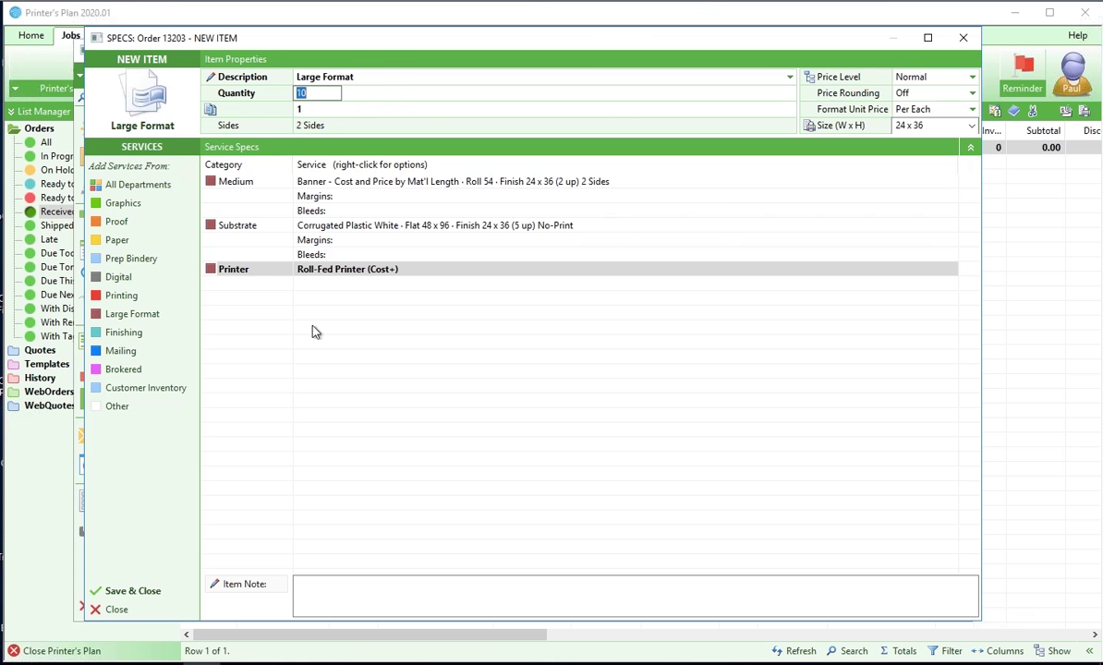
click(163, 593)
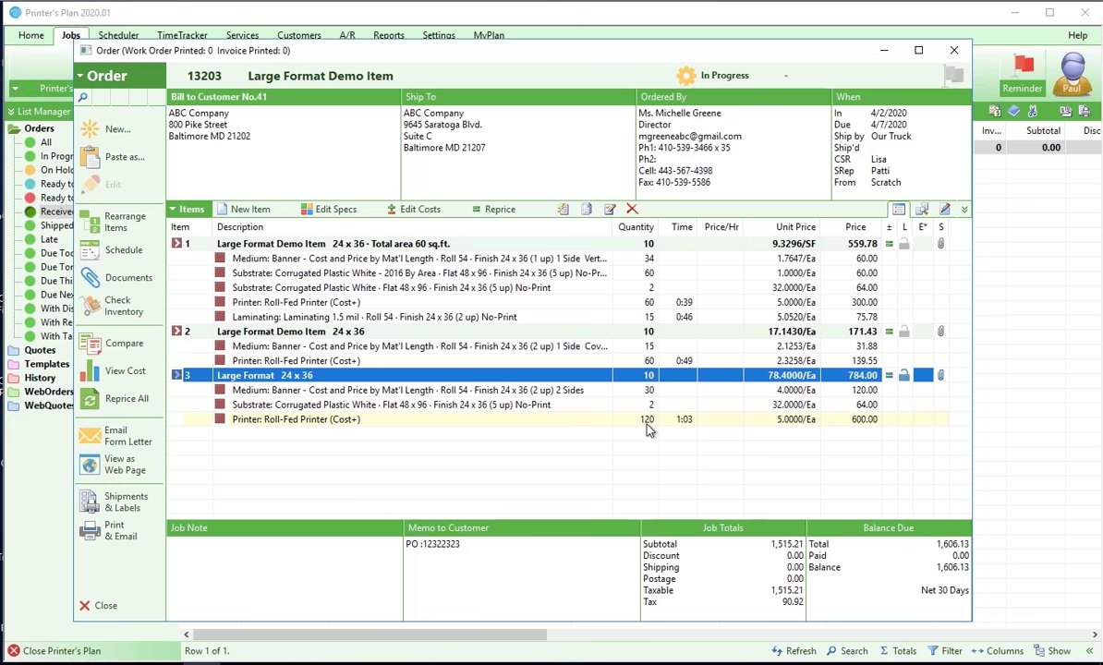
Examine the third item's printer, medium and substrate lines and the layout of its banner medium.
click(648, 422)
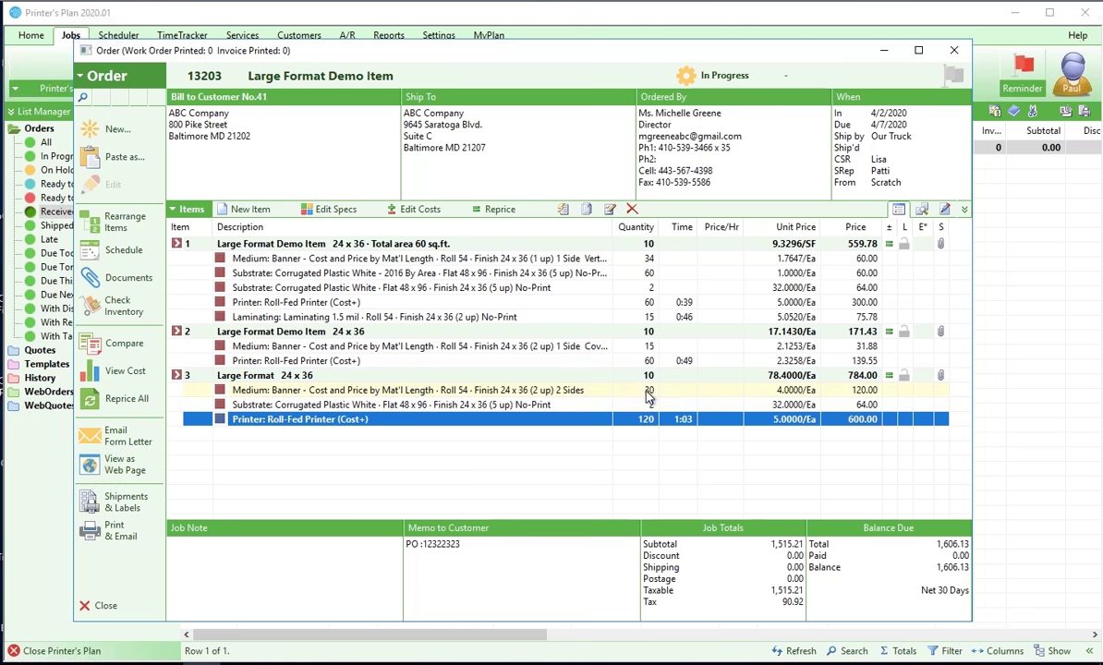
click(669, 403)
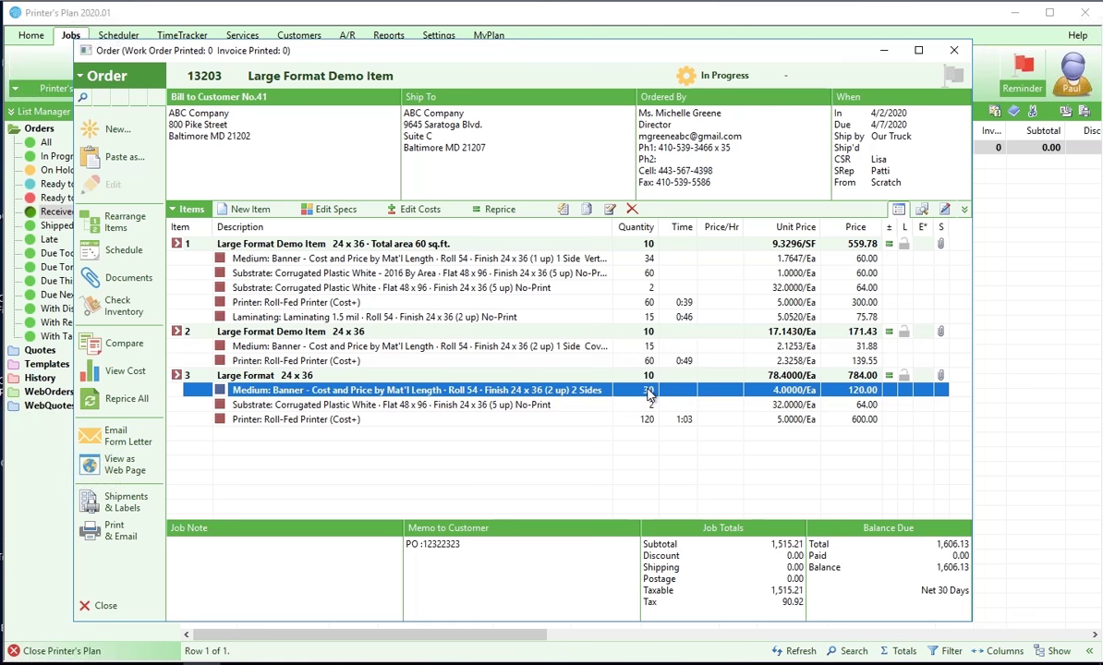
click(528, 411)
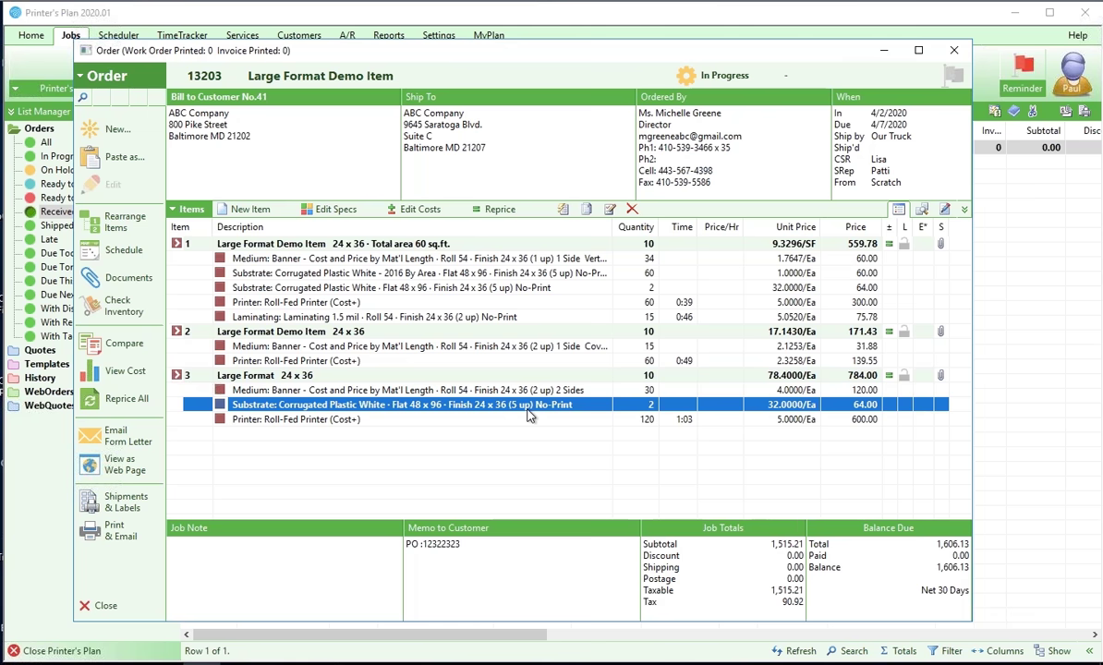
click(270, 377)
right_click(270, 377)
key(Return)
click(263, 185)
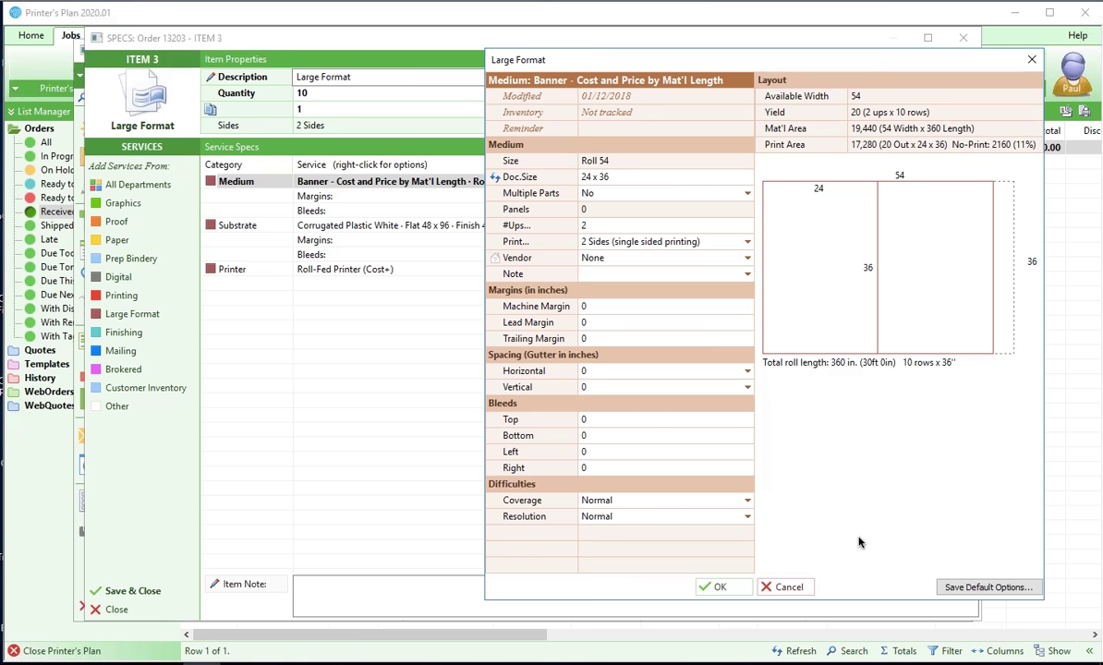
click(713, 587)
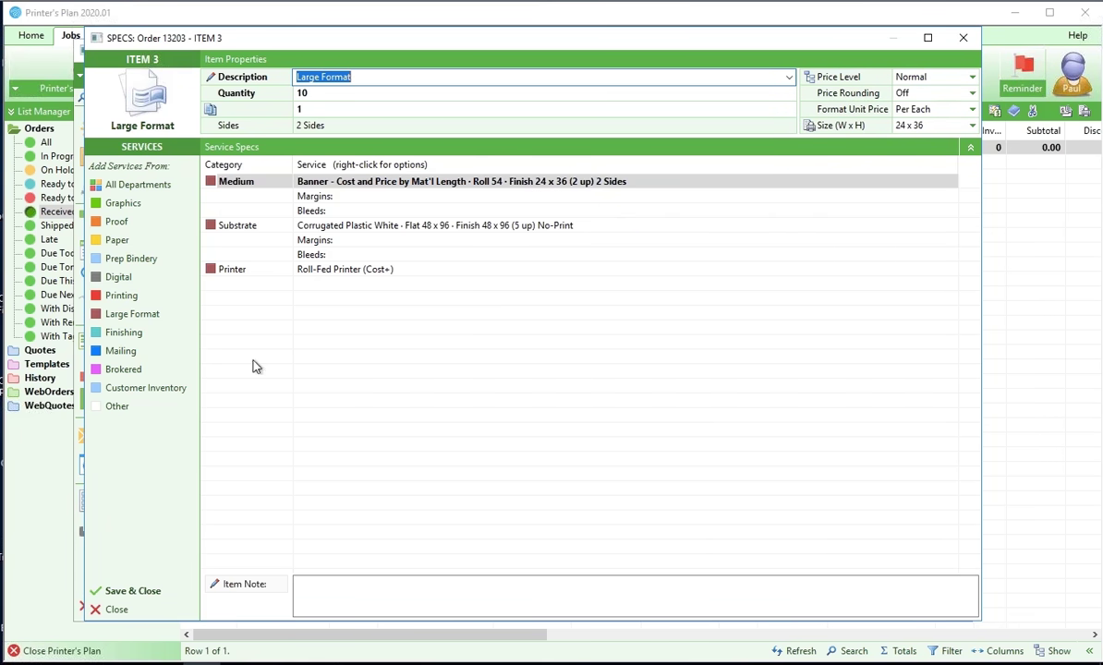
Look over the Large Format Finishing services offered for the third item, and close the item and order without saving.
click(162, 315)
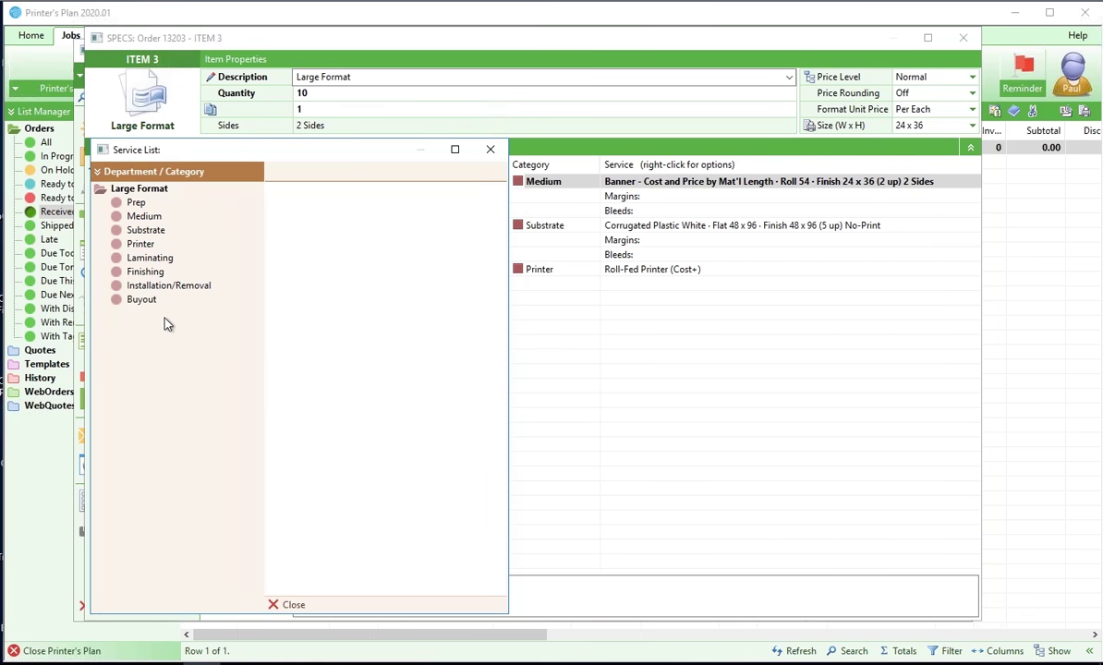
click(142, 272)
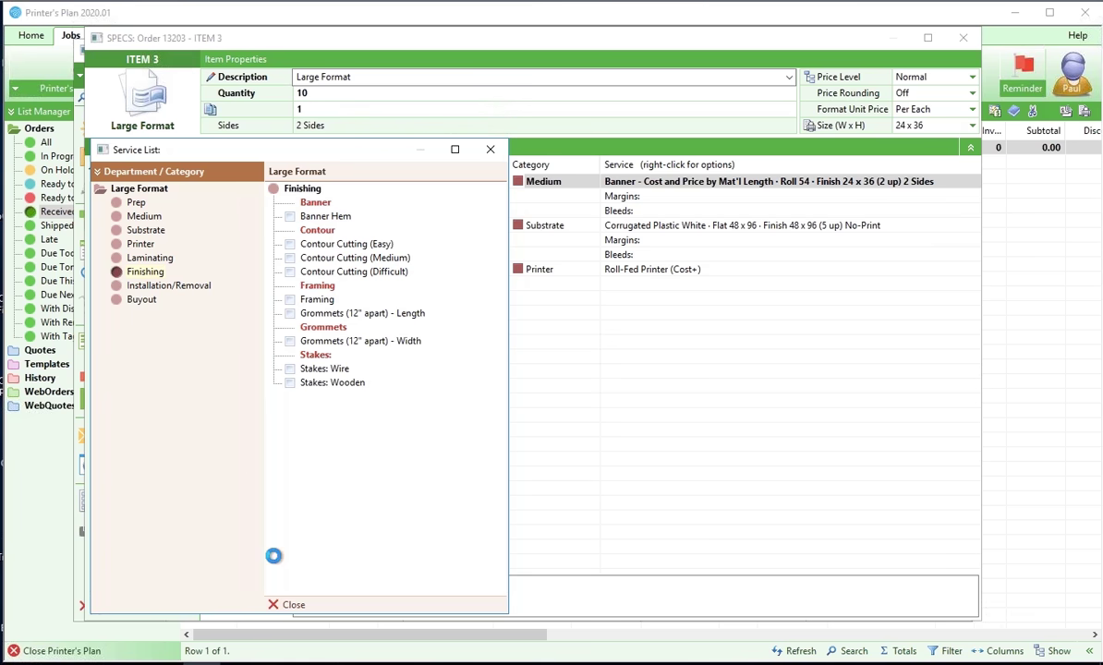
click(305, 606)
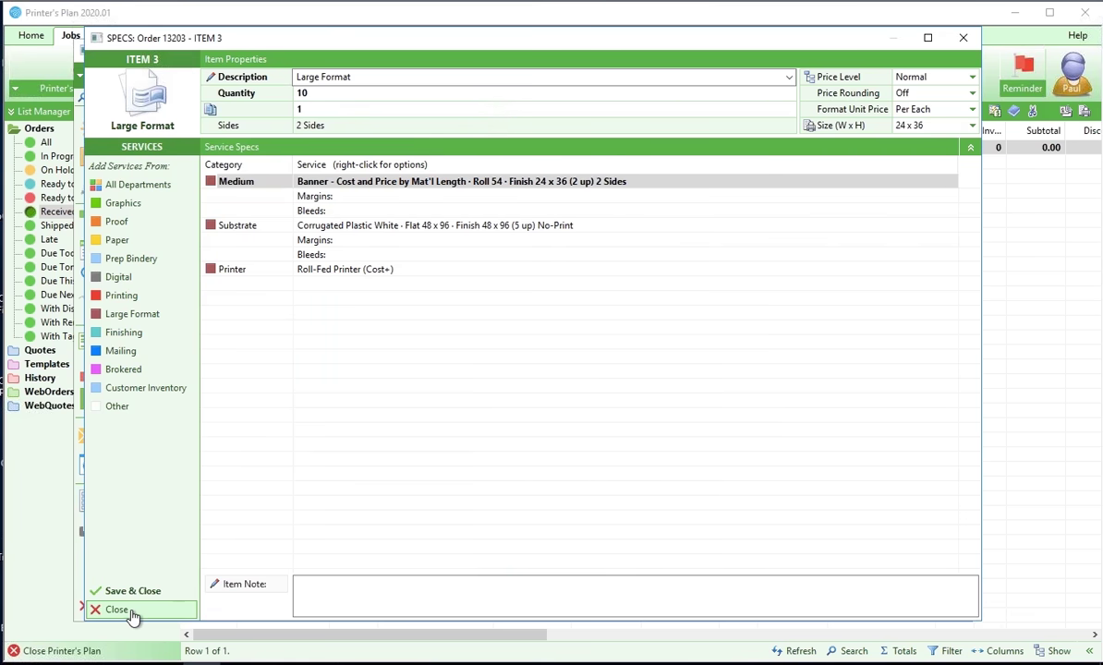
click(137, 612)
click(463, 368)
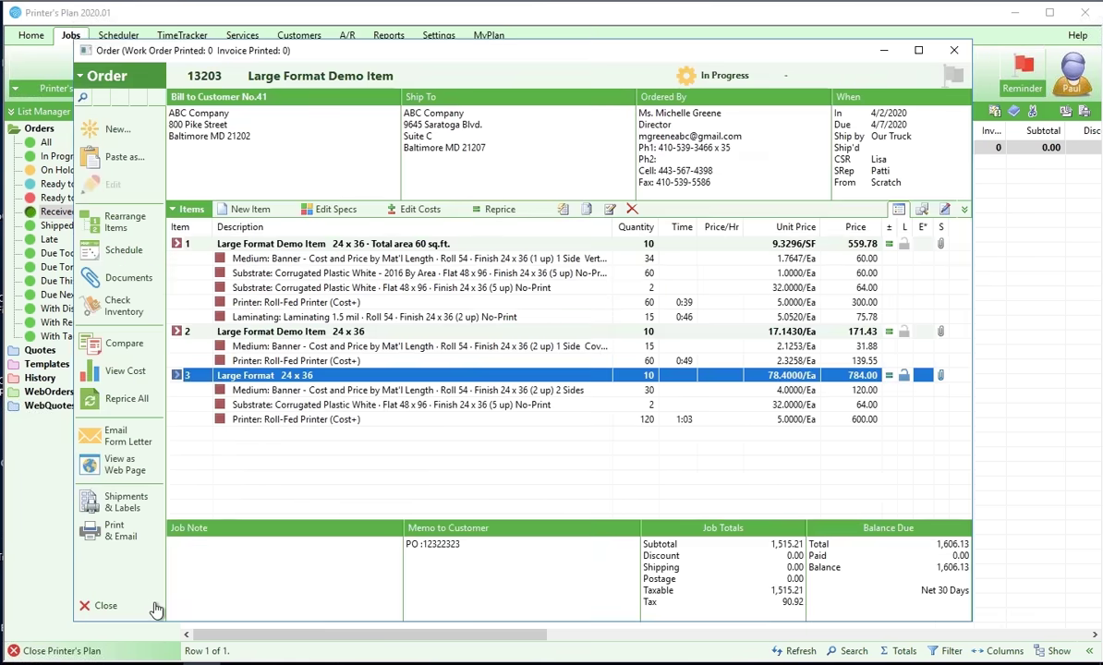
key(Escape)
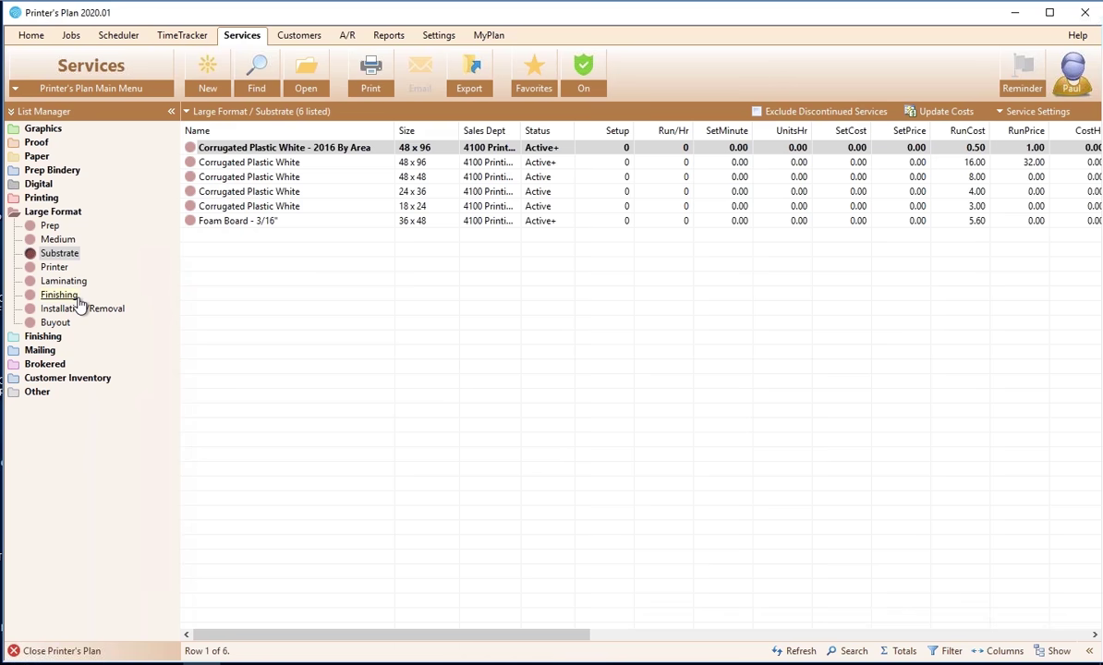
Review the pricing properties of the Easy, Medium and Difficult Contour Cutting services in the Large Format Finishing category.
click(61, 295)
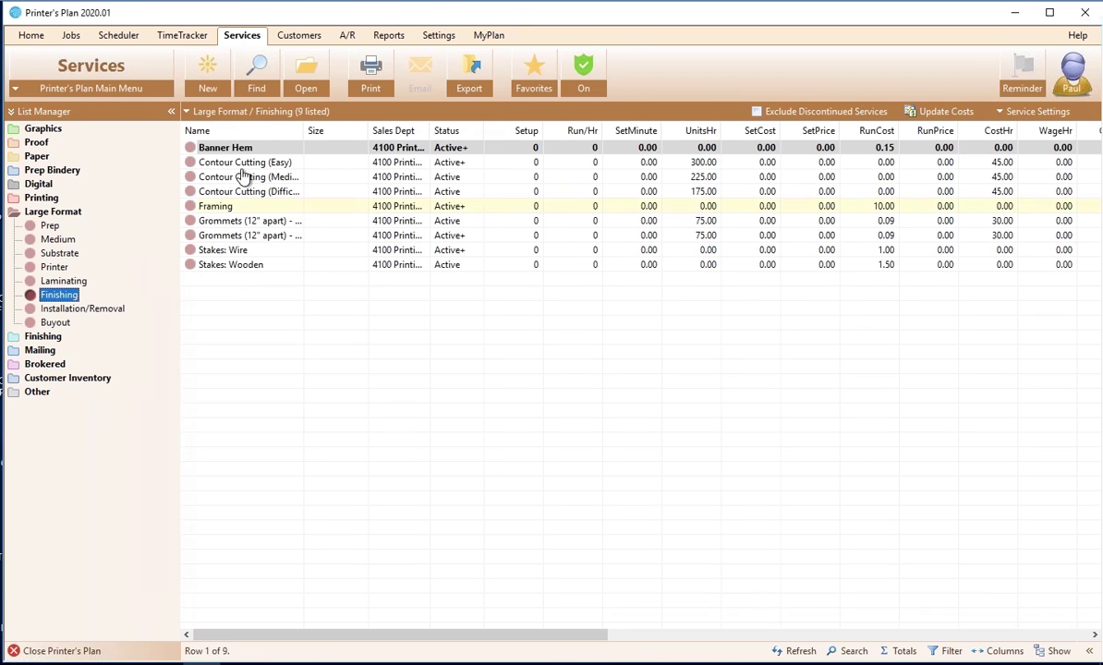
click(236, 164)
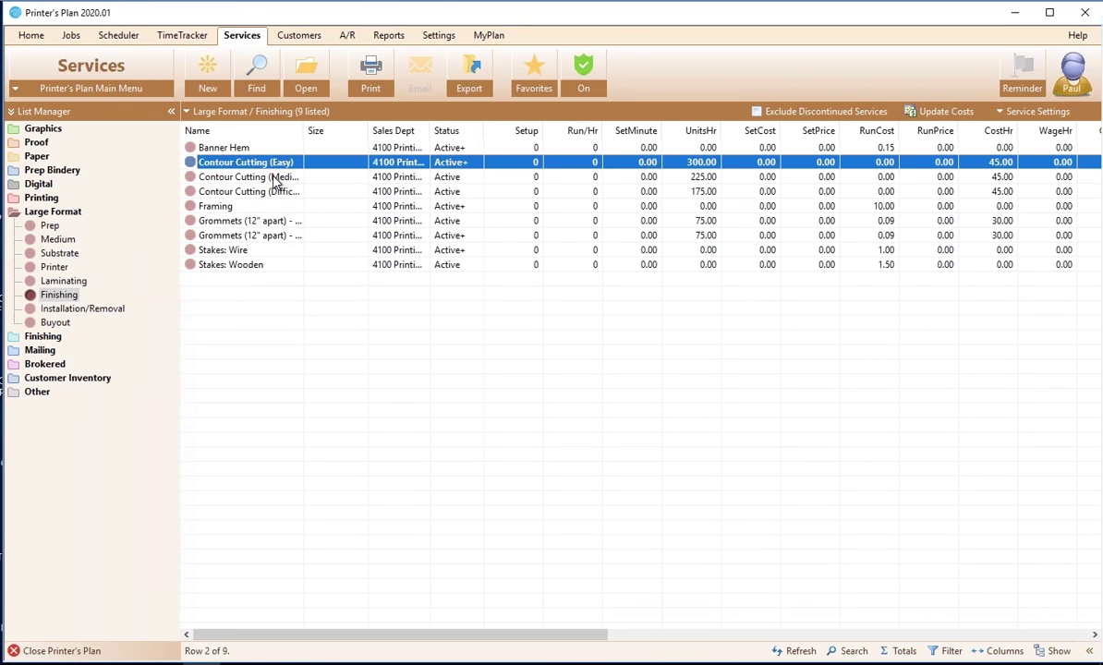
double_click(277, 165)
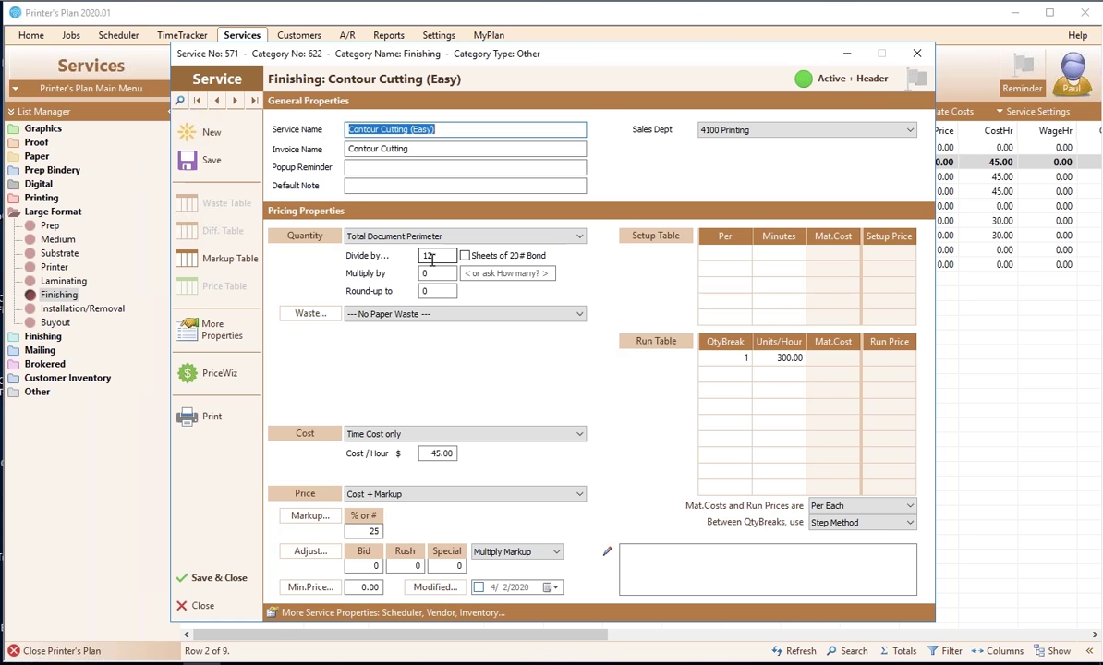
click(447, 453)
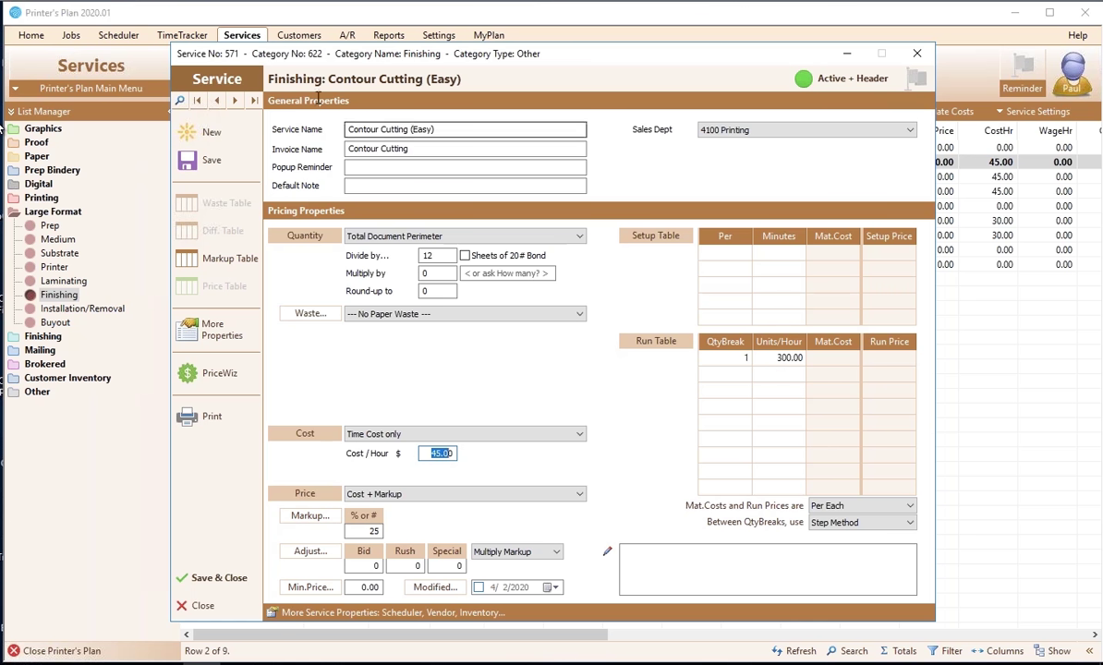
click(235, 102)
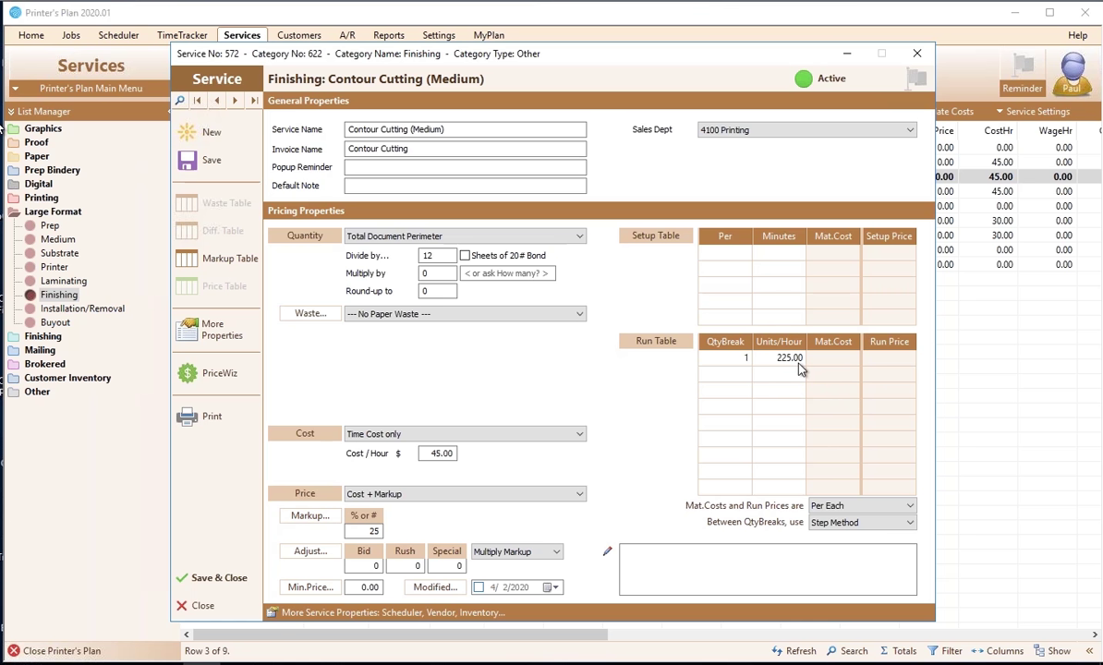
click(234, 101)
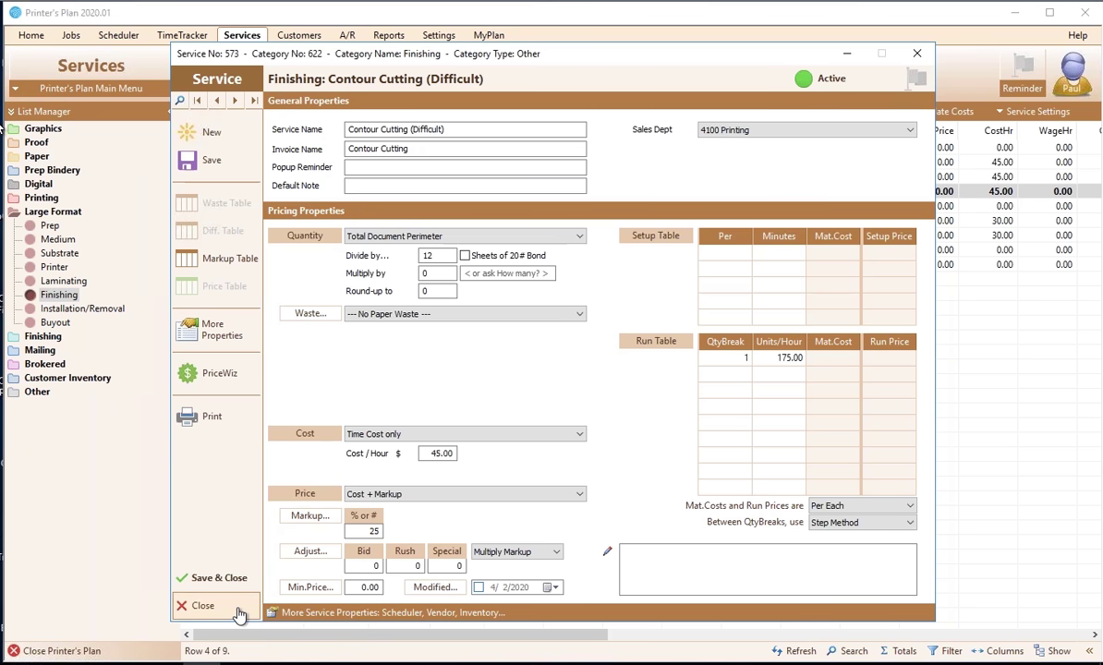
click(230, 578)
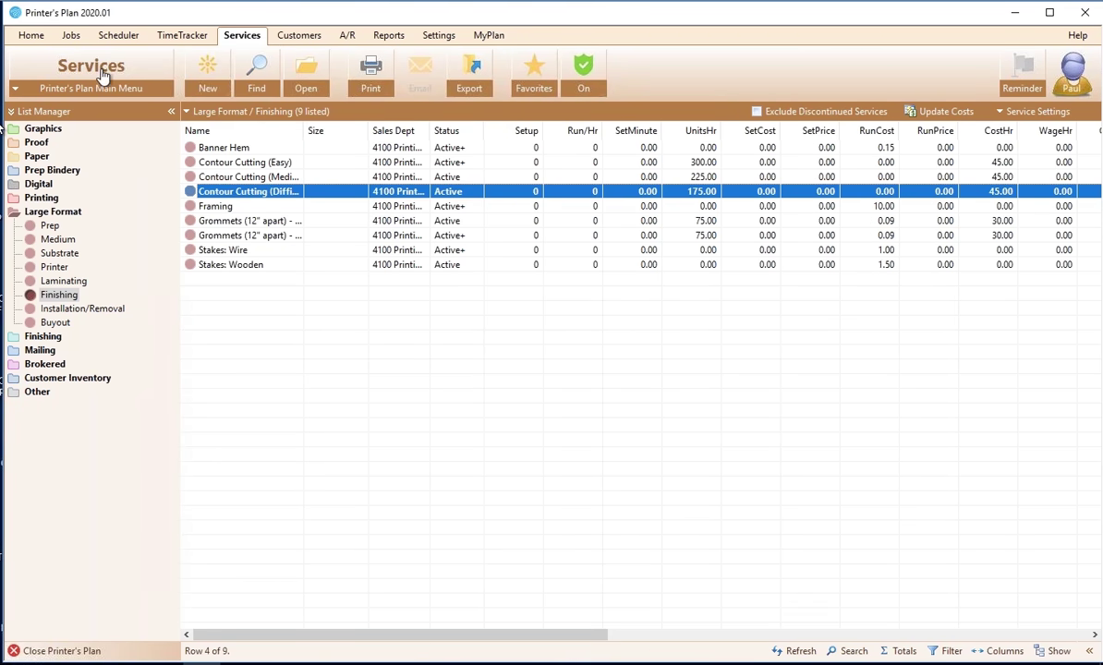
Reopen the order and add the Contour Cutting (Easy) finishing service to the first item.
click(72, 36)
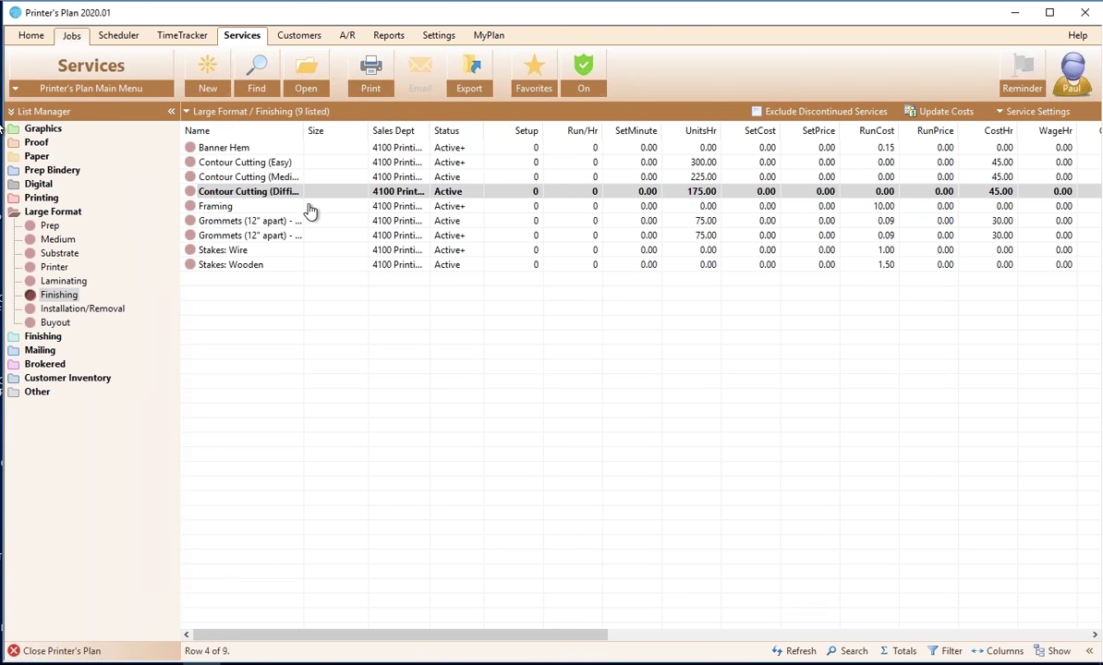
double_click(296, 153)
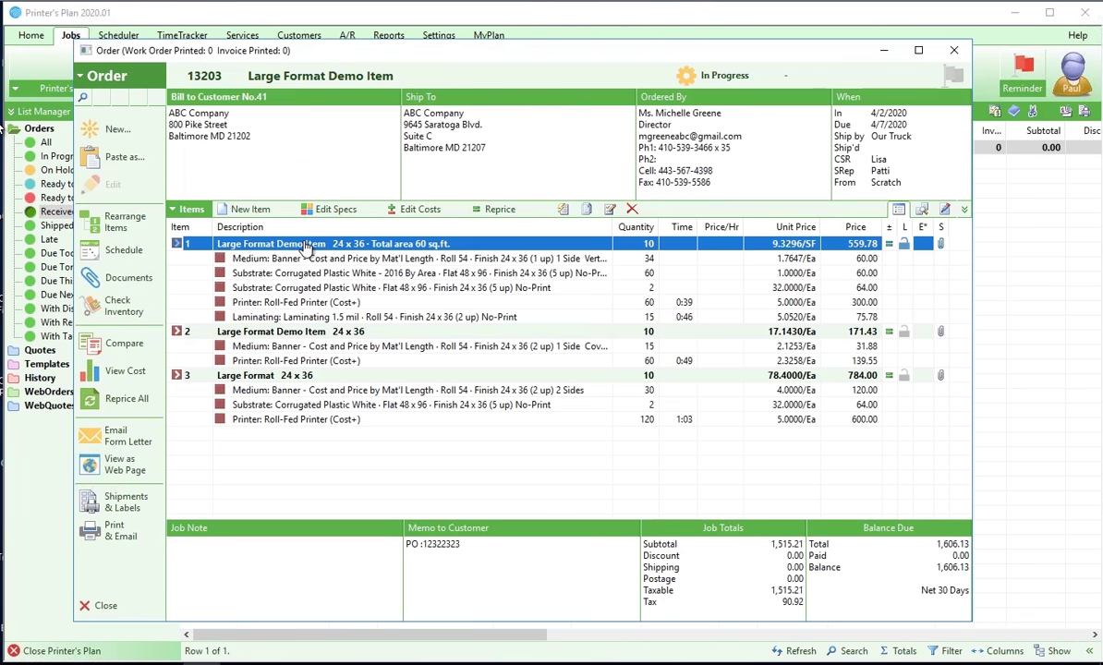
double_click(305, 245)
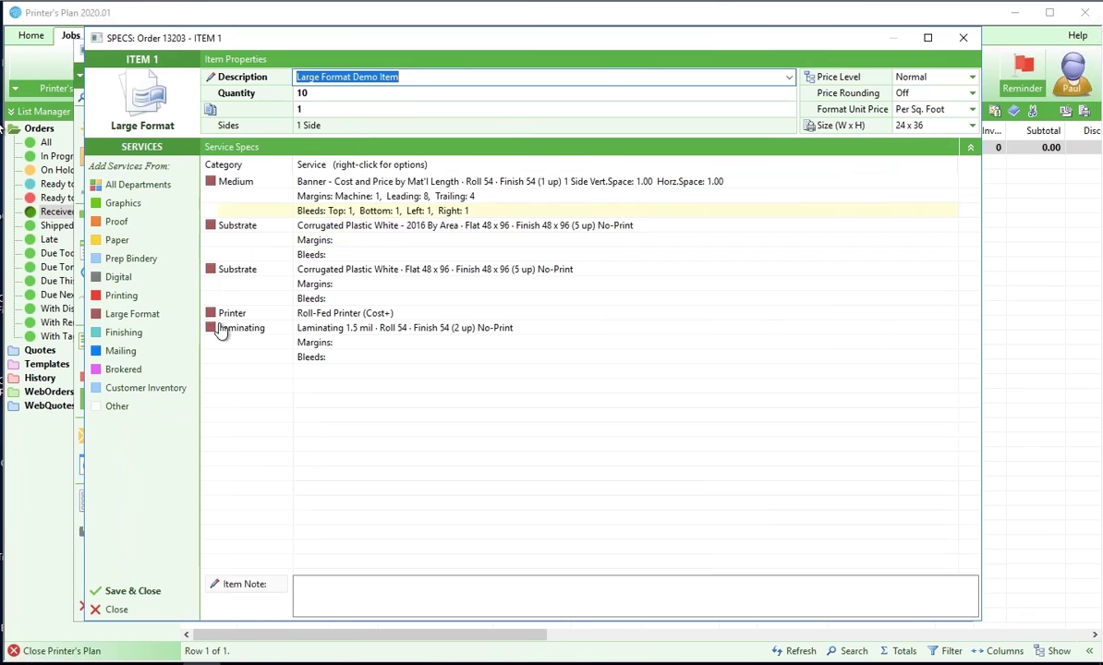
click(127, 315)
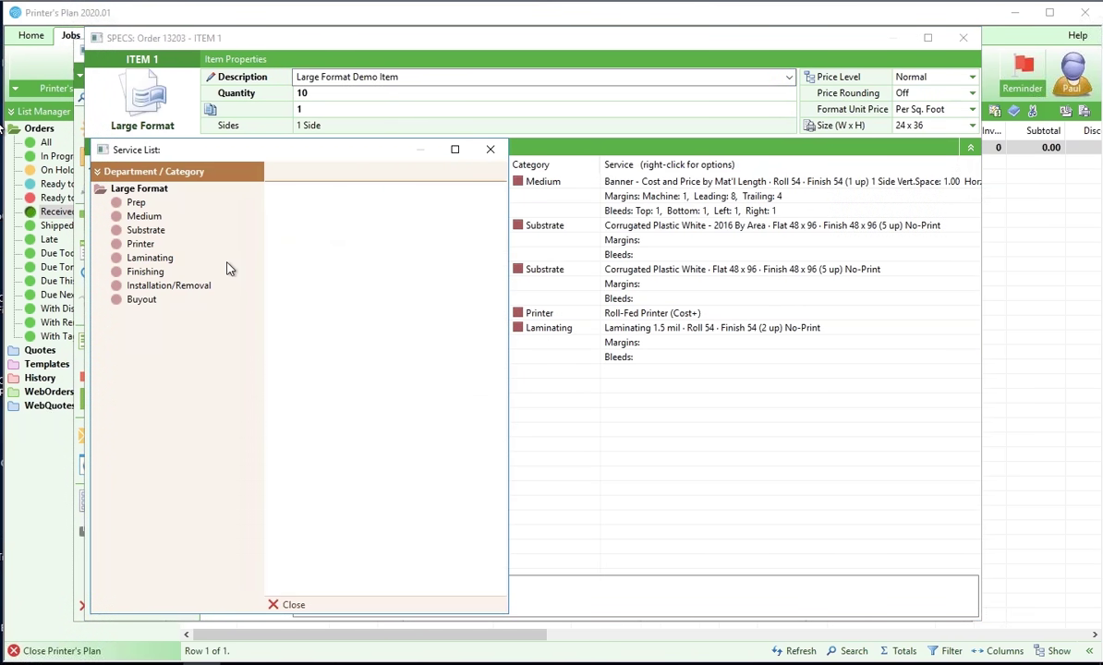
click(289, 244)
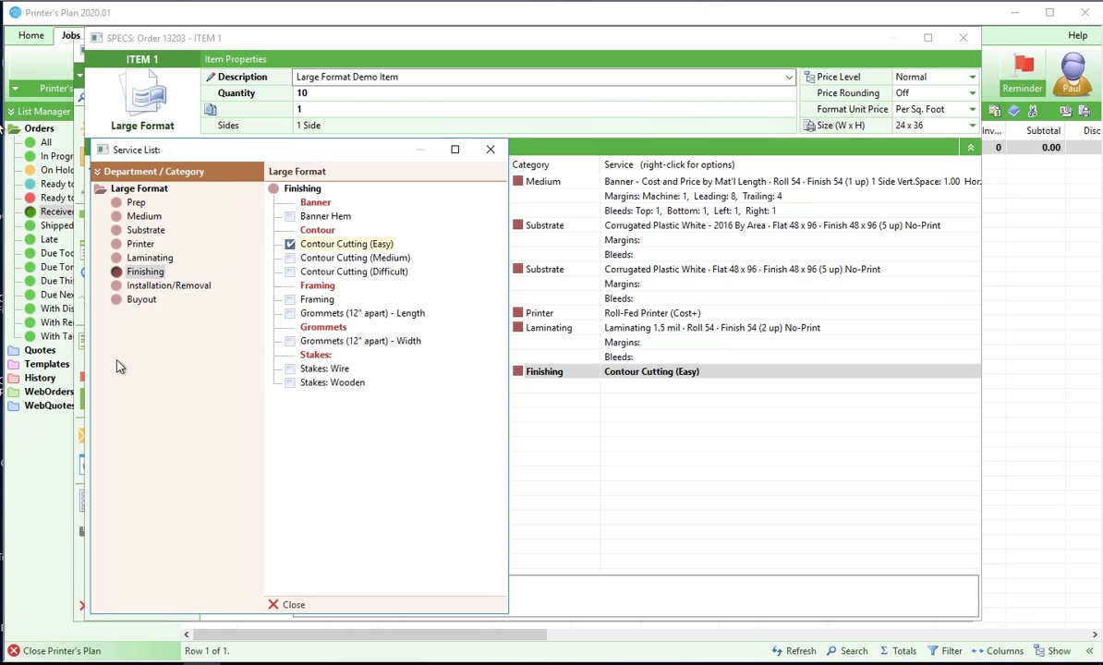
Check the Installation/Removal and Prep services, and save the first item with Default Cost and Default Price.
click(146, 288)
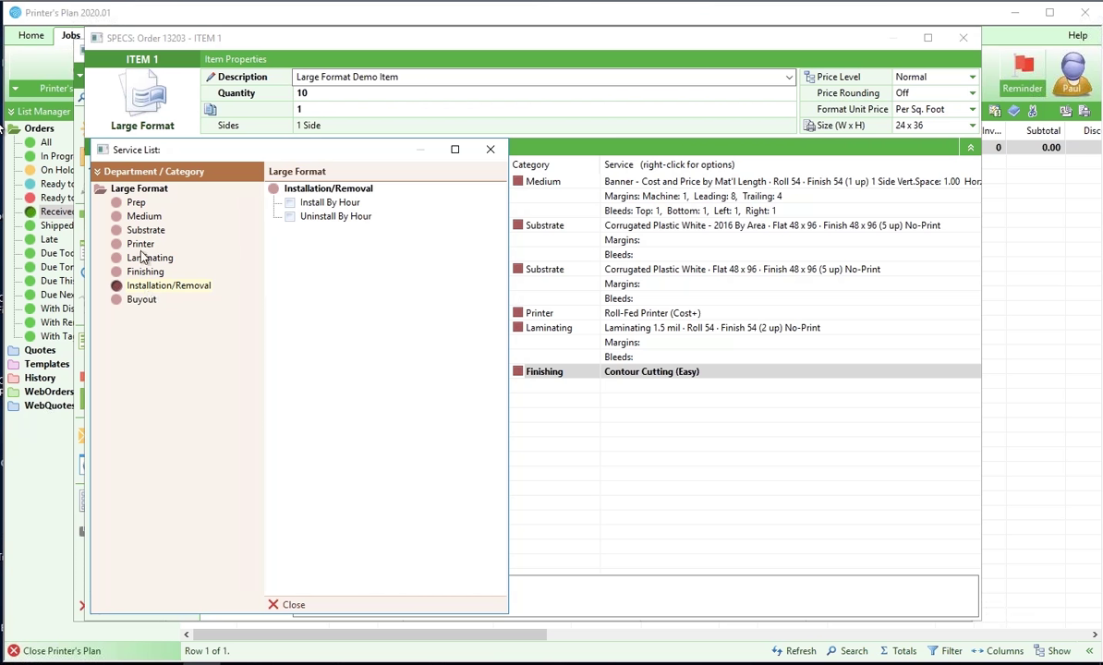
click(134, 202)
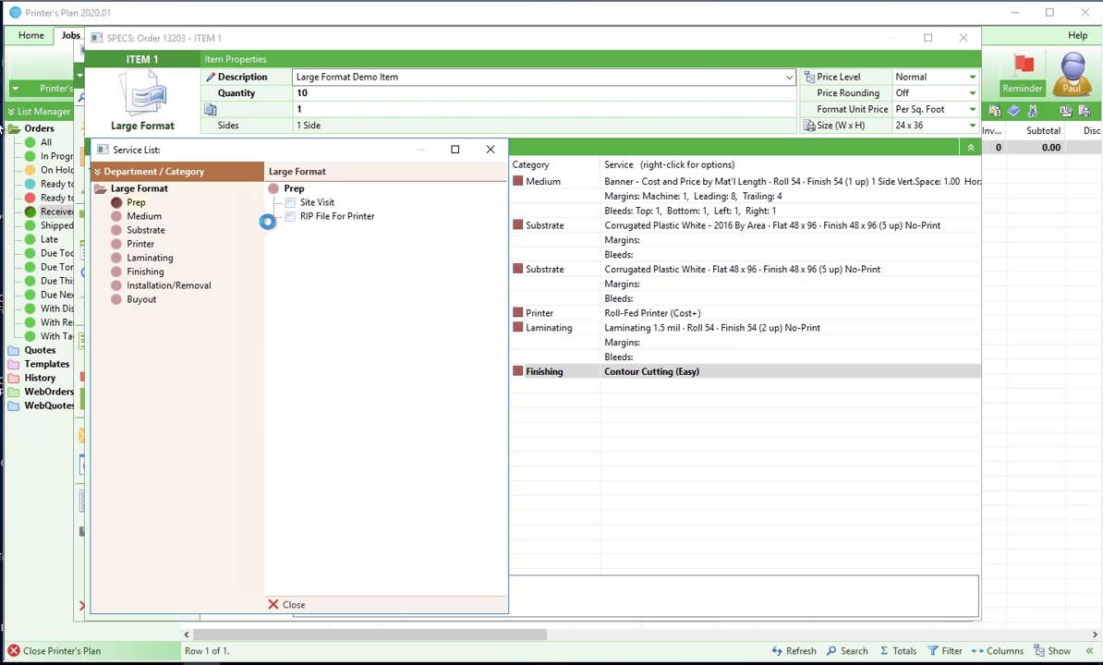
click(279, 605)
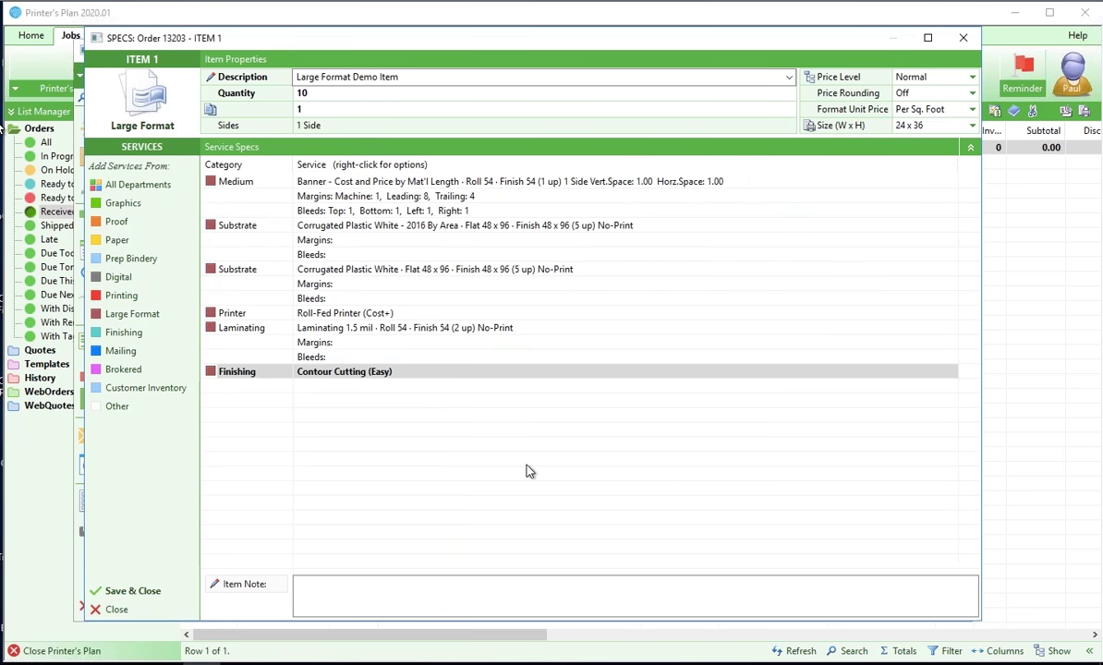
click(148, 592)
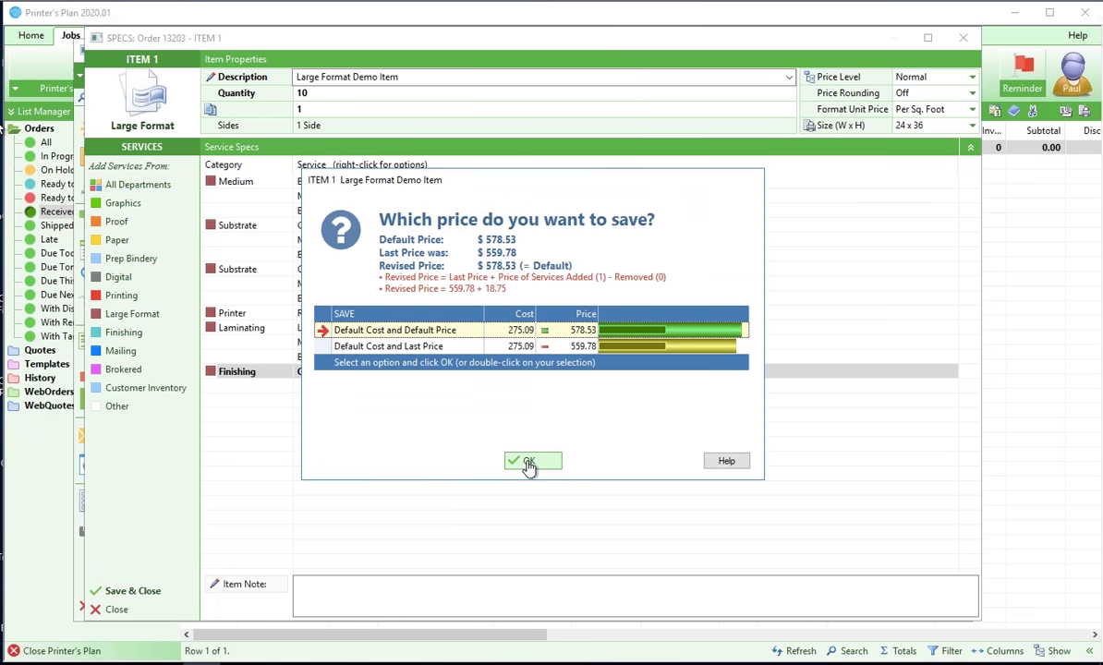
click(527, 459)
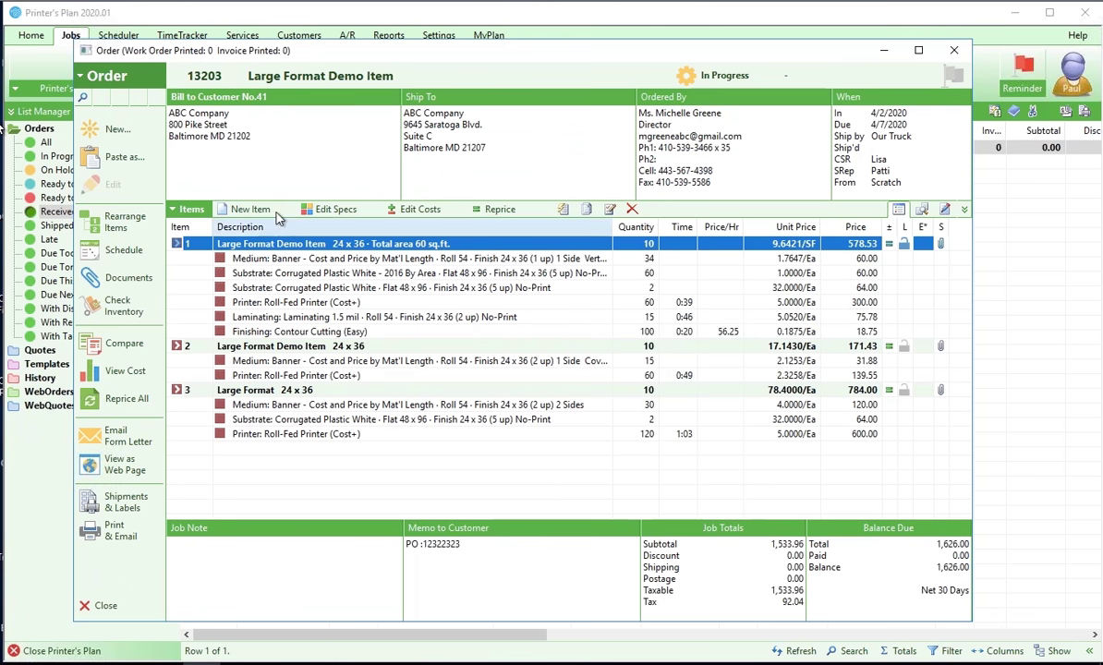
Add a new Large Format item to the order with size 120 x 110.
click(275, 212)
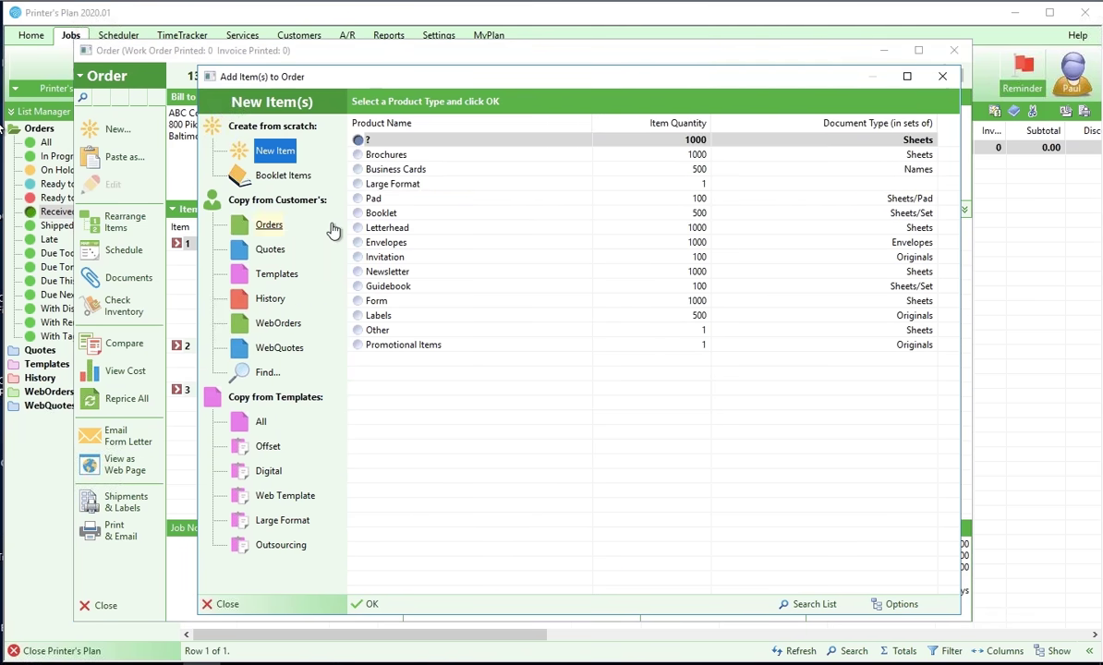
click(359, 183)
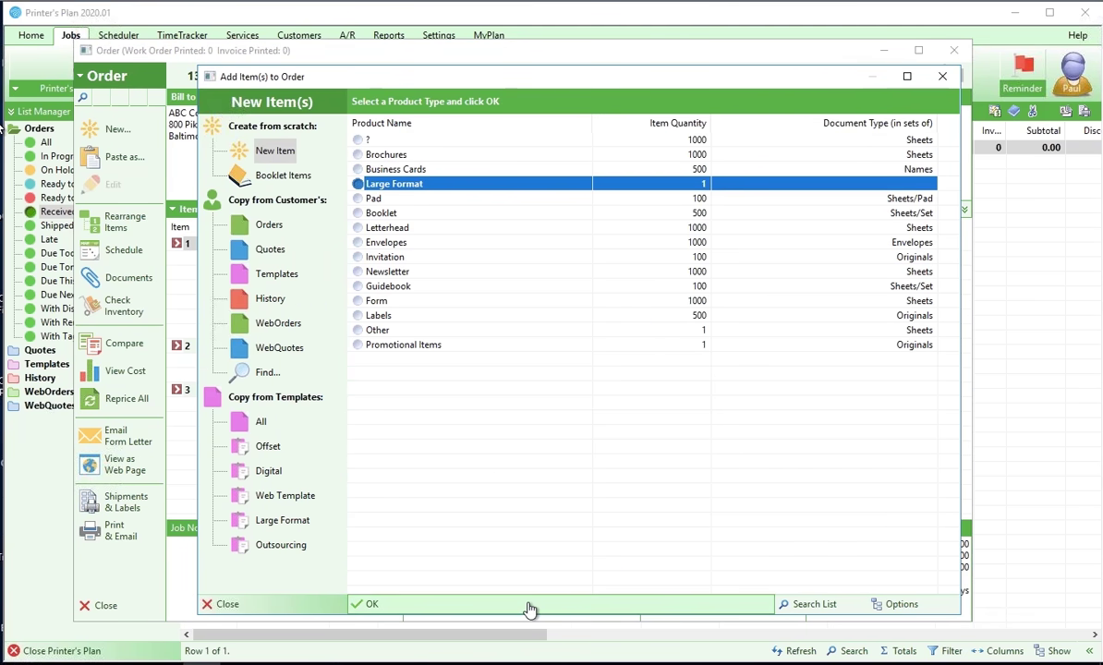
click(529, 608)
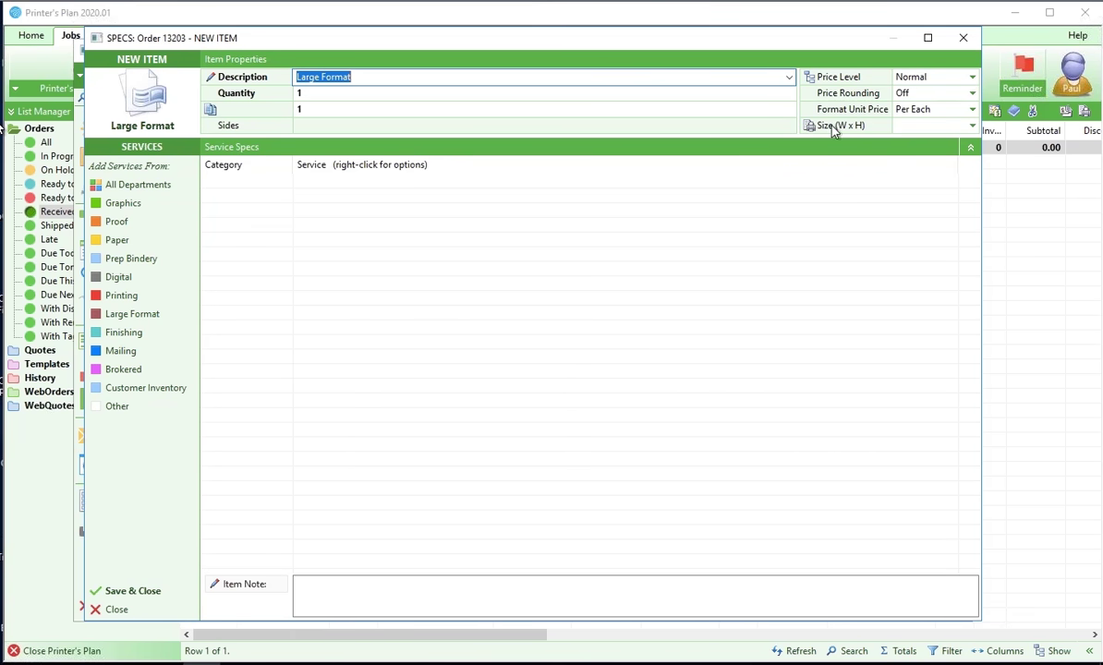
click(902, 129)
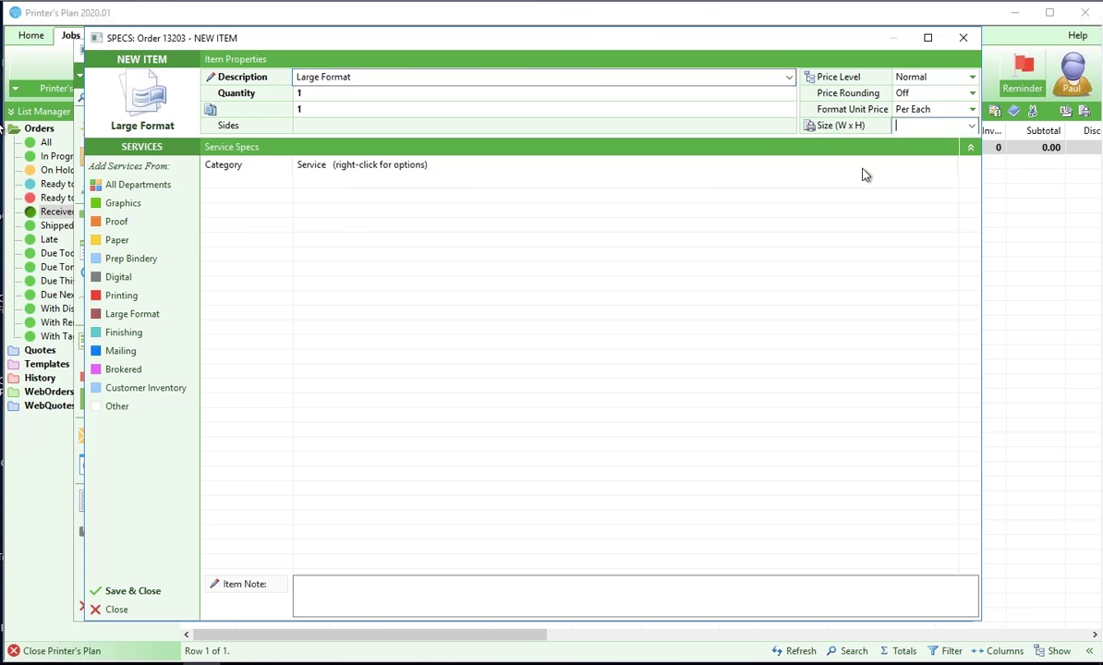
text(120 x 110)
Add the Large Format medium "Banner - Cost and Price by Mat'l Length - 54" to the 120 x 110 item as multiple parts.
click(150, 318)
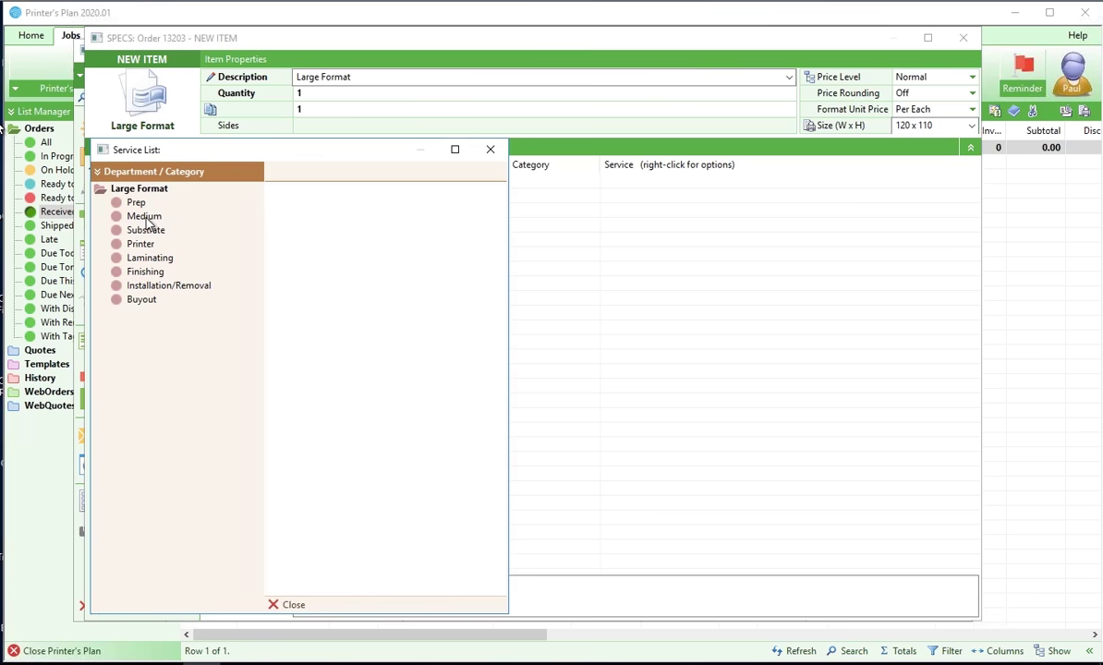
click(146, 217)
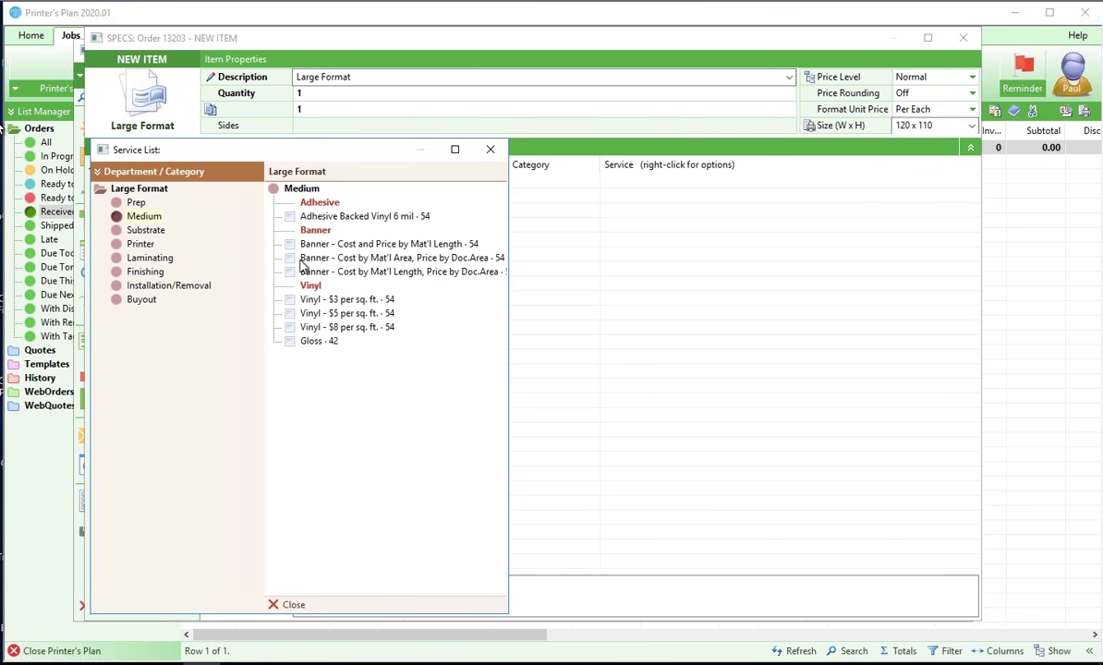
click(290, 244)
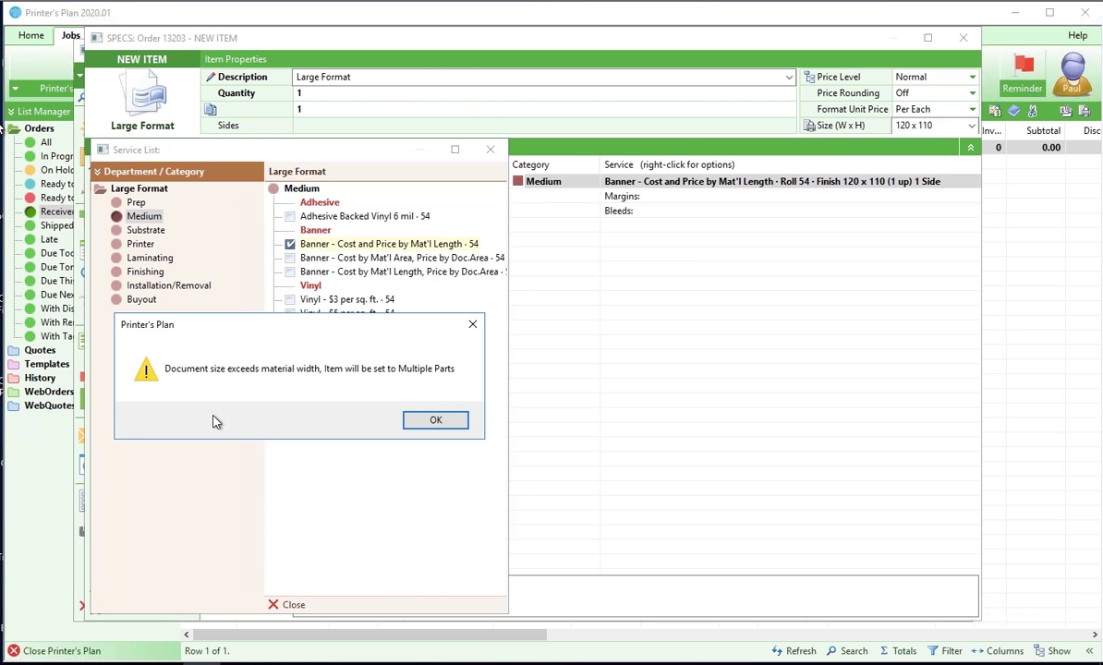
click(424, 427)
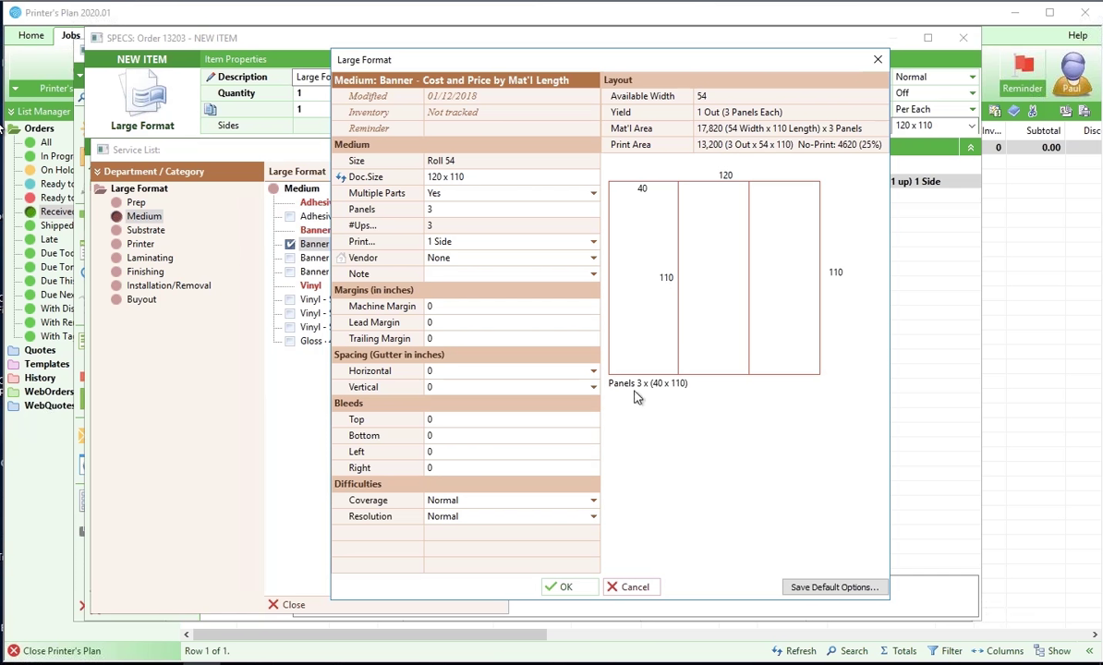
Try machine margins of 2 and 10 on the banner medium to compare the panel layouts.
click(480, 308)
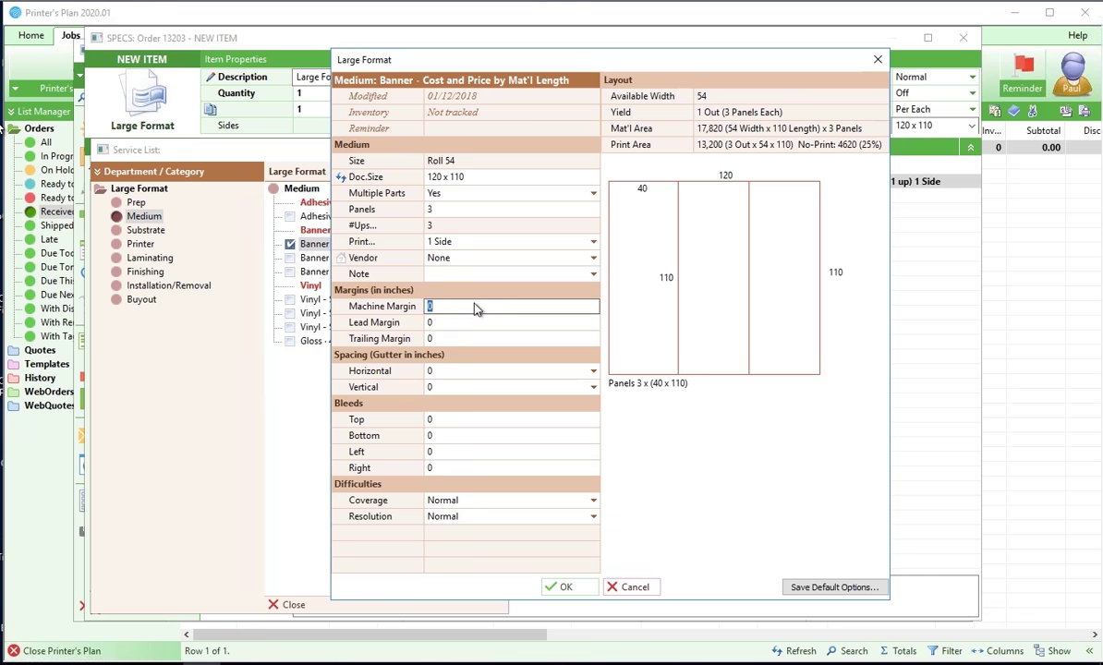
click(506, 338)
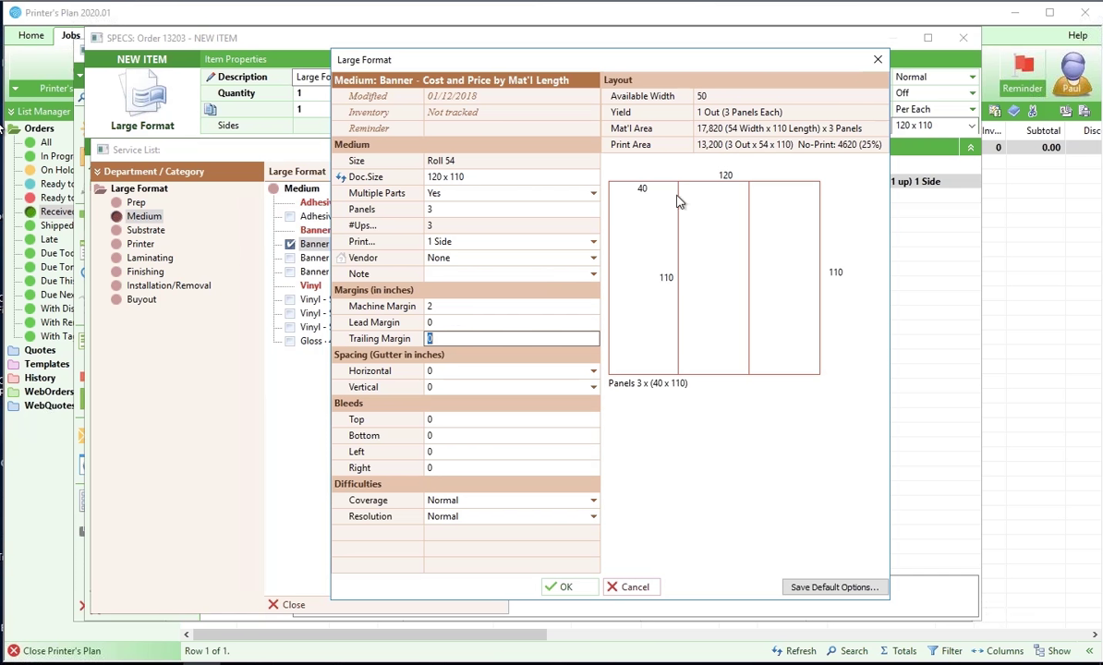
click(469, 310)
text(10)
click(468, 339)
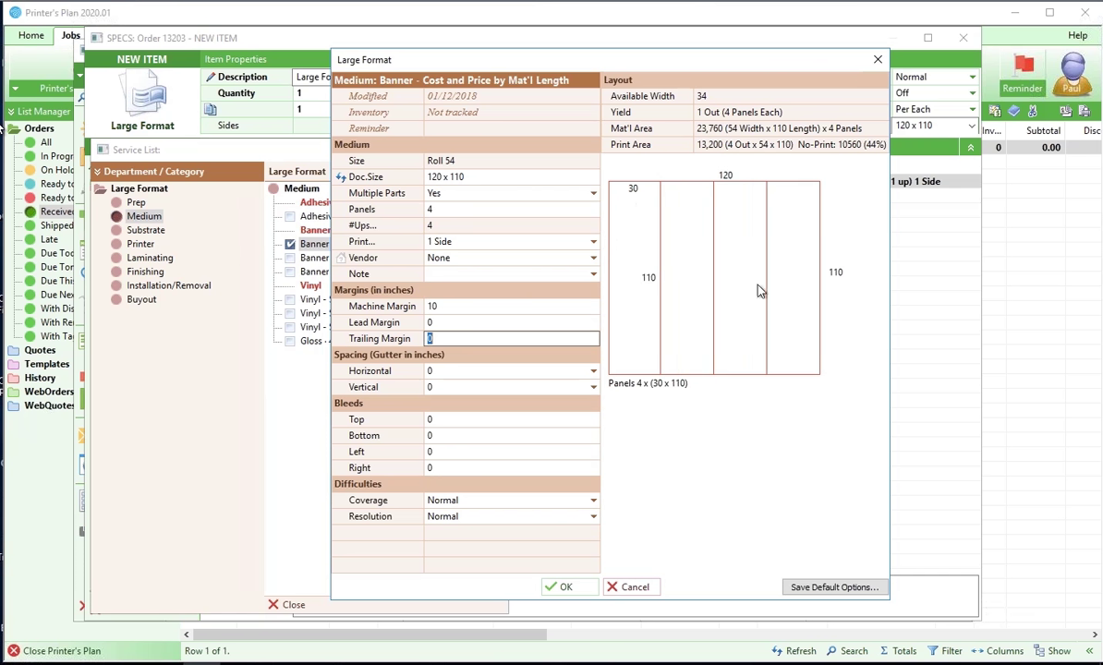
Reset the banner medium's machine margin to 0, accept its specs, and remove the medium from the item.
click(440, 313)
text(0)
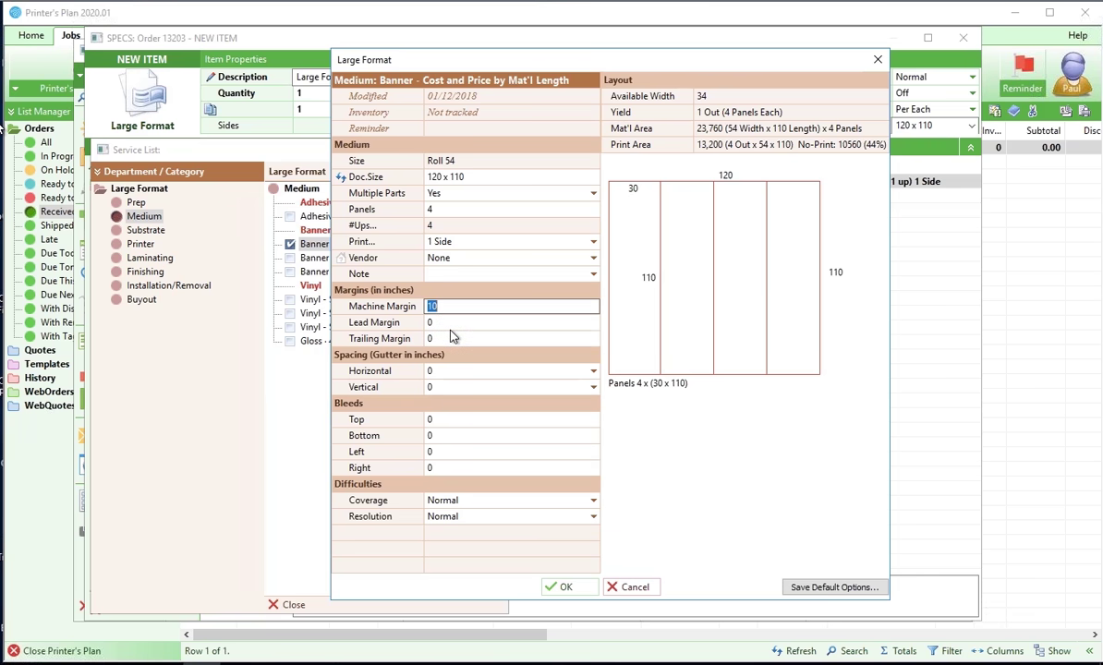
key(Tab)
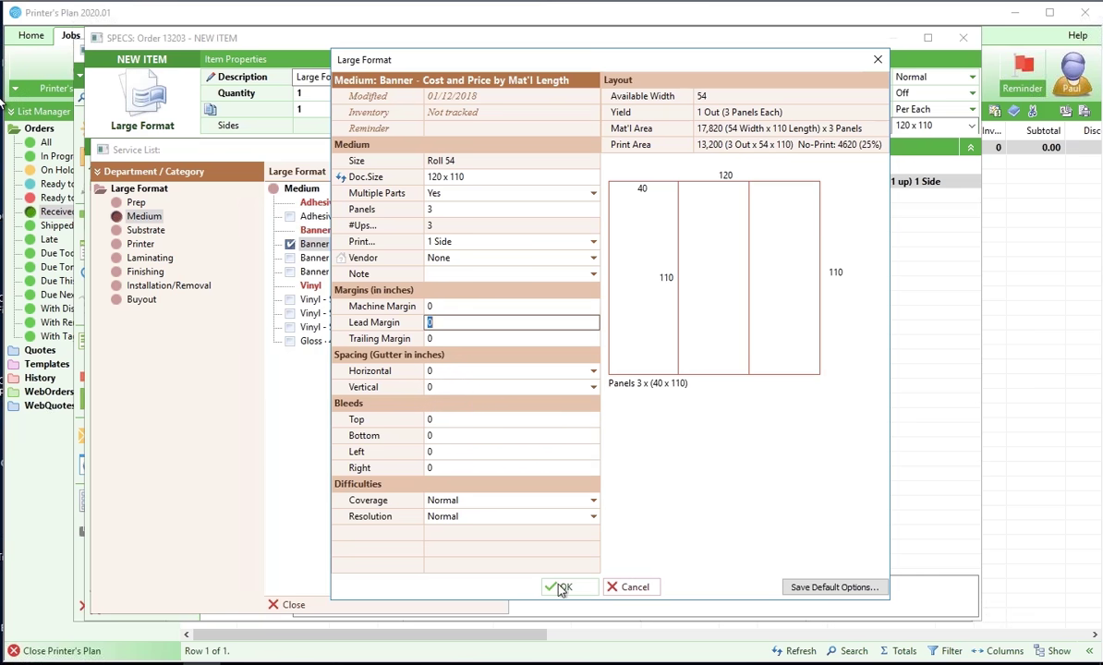
key(Return)
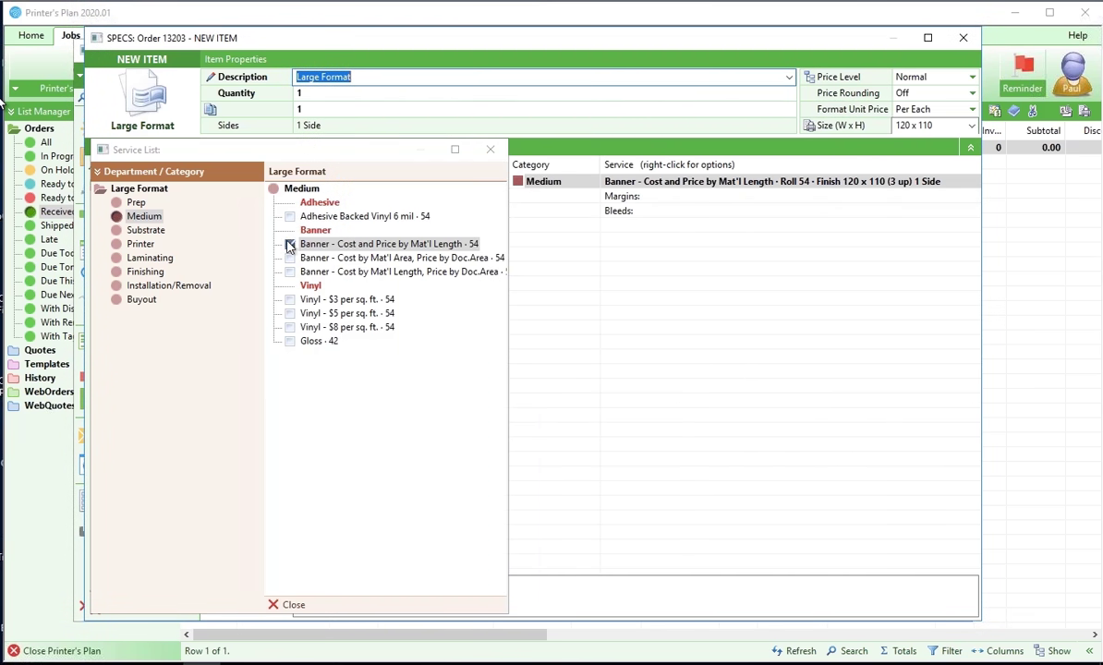
click(289, 244)
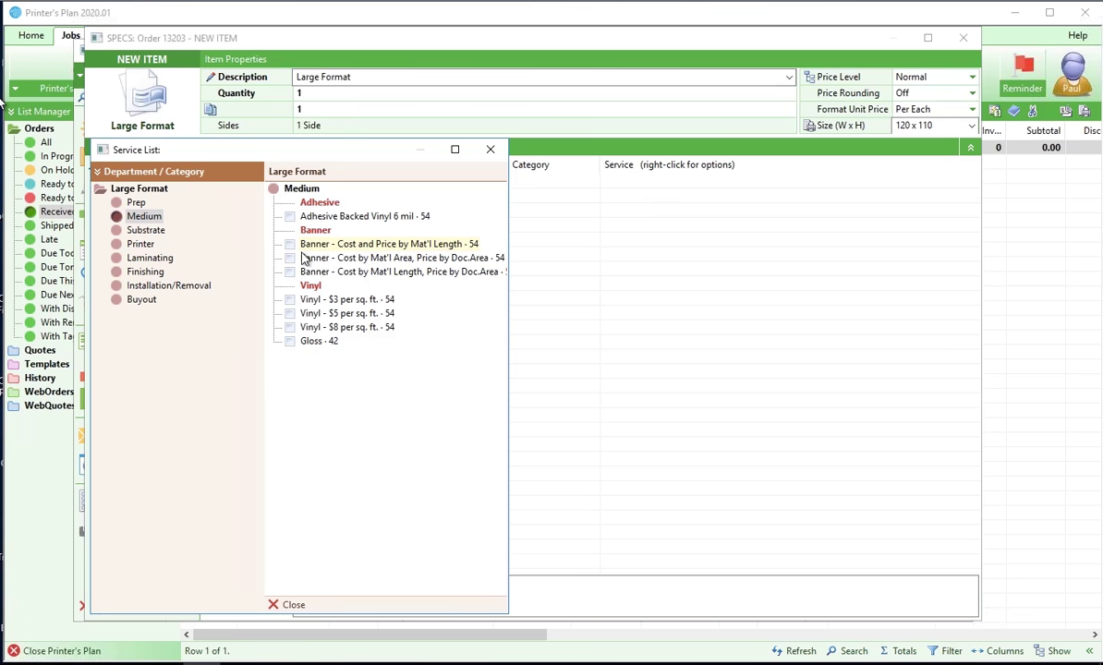
Add the Corrugated Plastic White 48 x 96 substrate to the item in multiple parts, keeping its default specs.
click(148, 231)
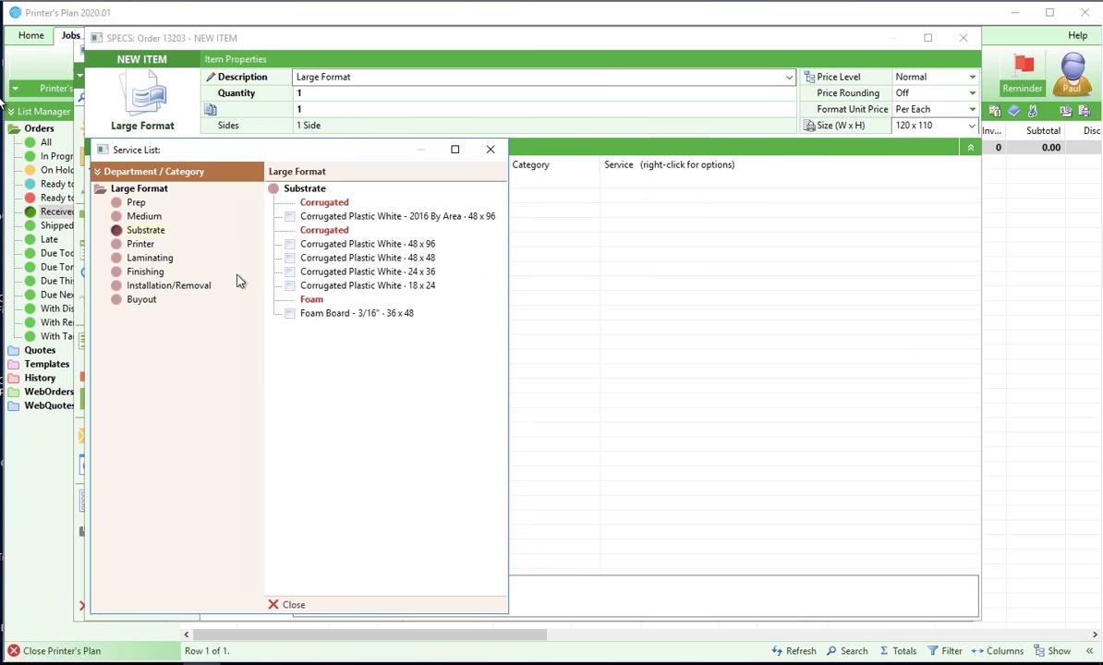
click(290, 245)
click(429, 422)
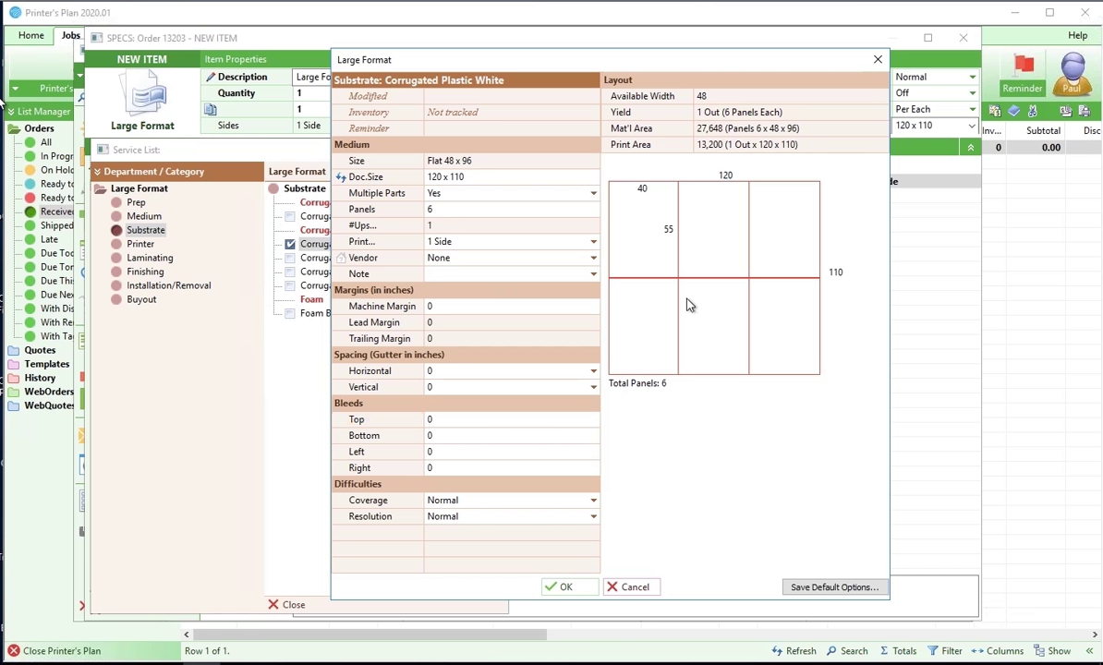
click(568, 591)
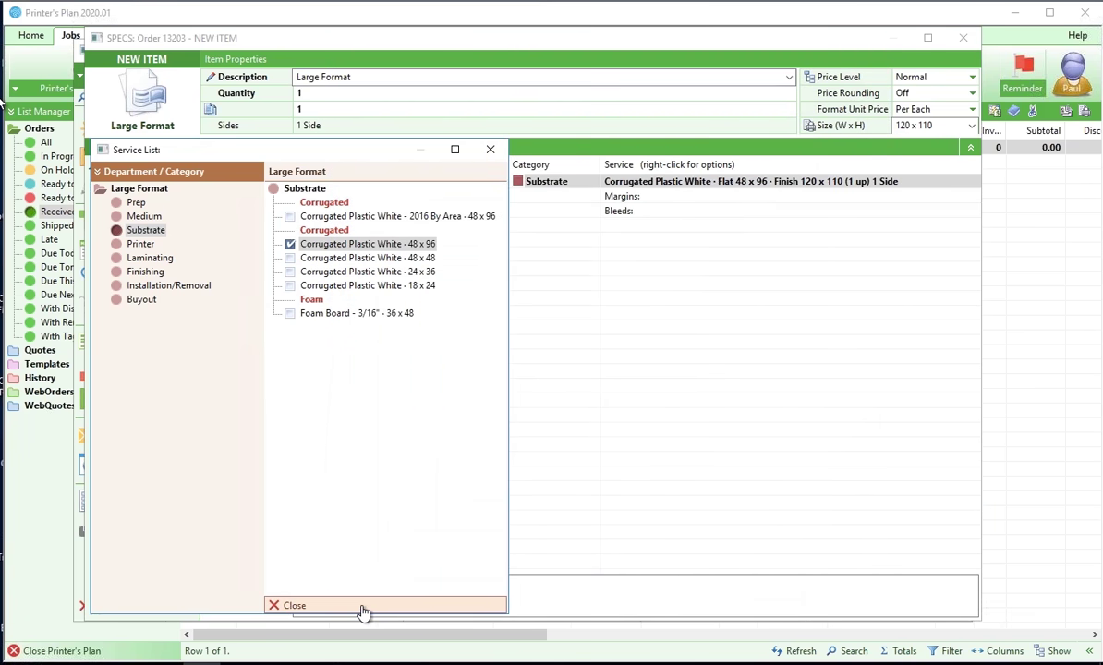
click(362, 608)
Add the Flatbed Printer service to the 120 x 110 item and save the item to the order.
click(153, 591)
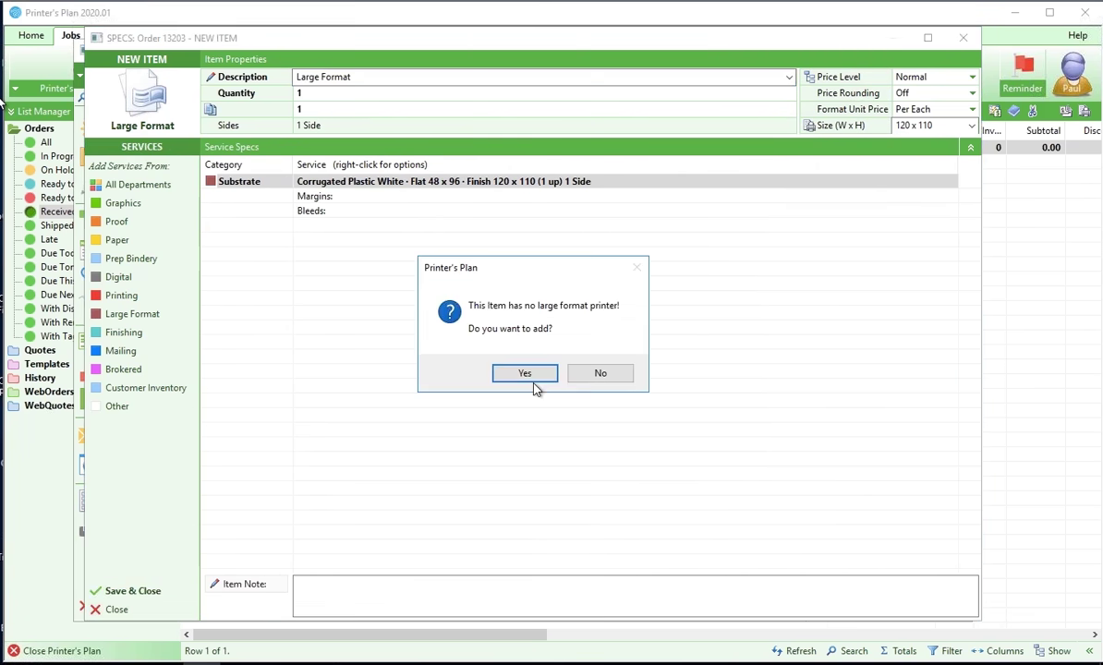
click(506, 375)
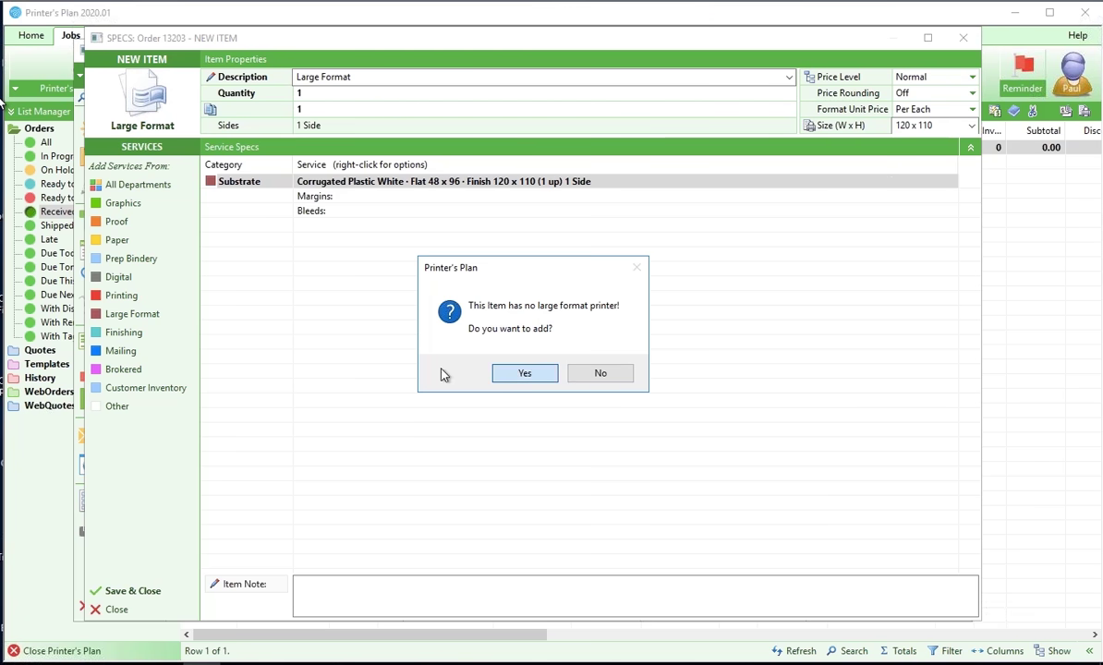
click(291, 271)
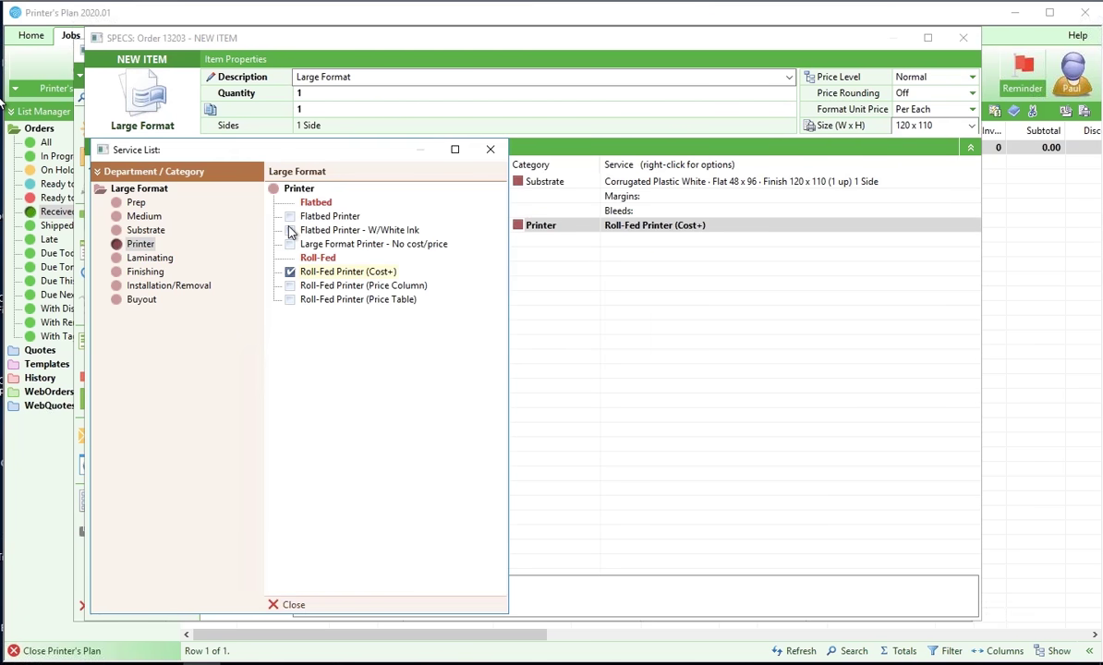
click(290, 216)
click(314, 604)
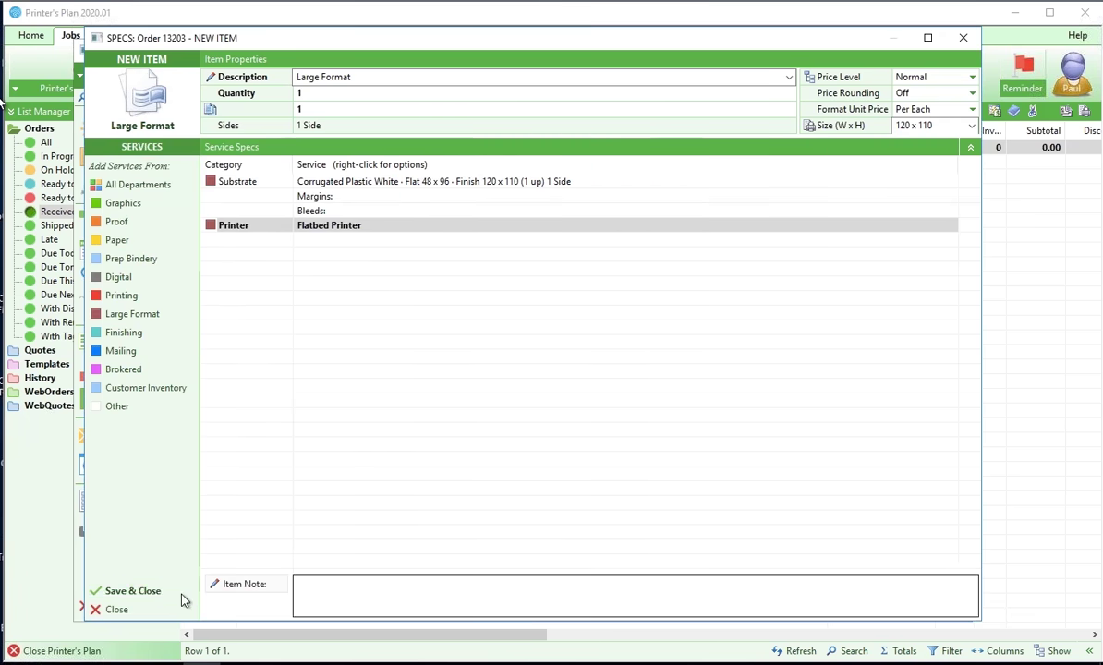
click(162, 591)
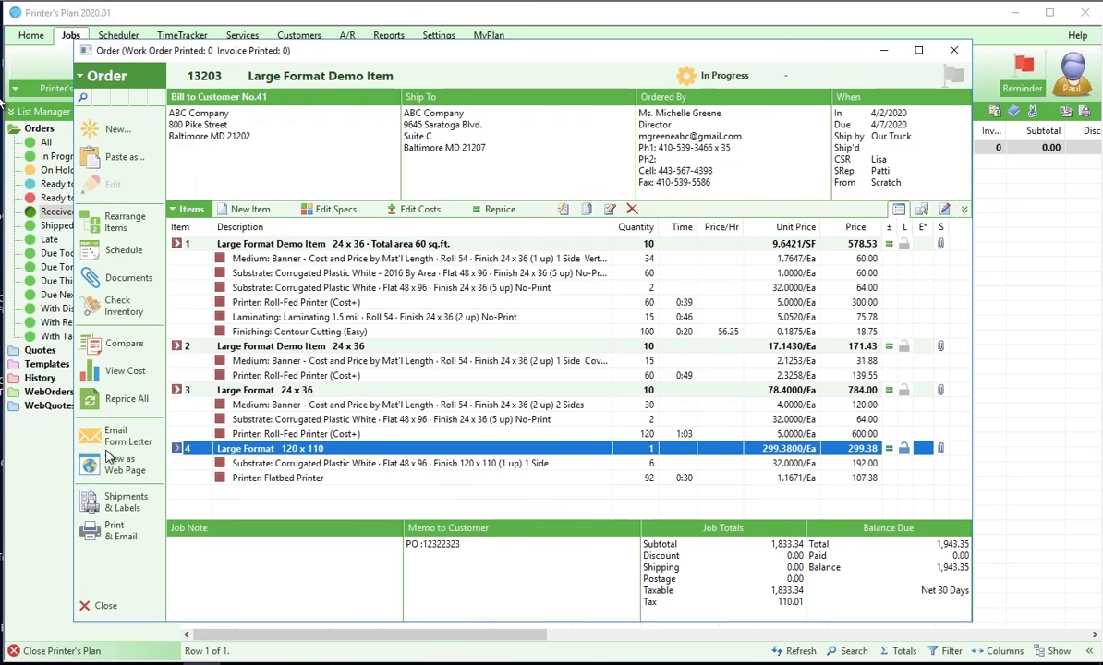
Preview the Work Order, examine the item specs up close, and close the preview and the order.
click(100, 532)
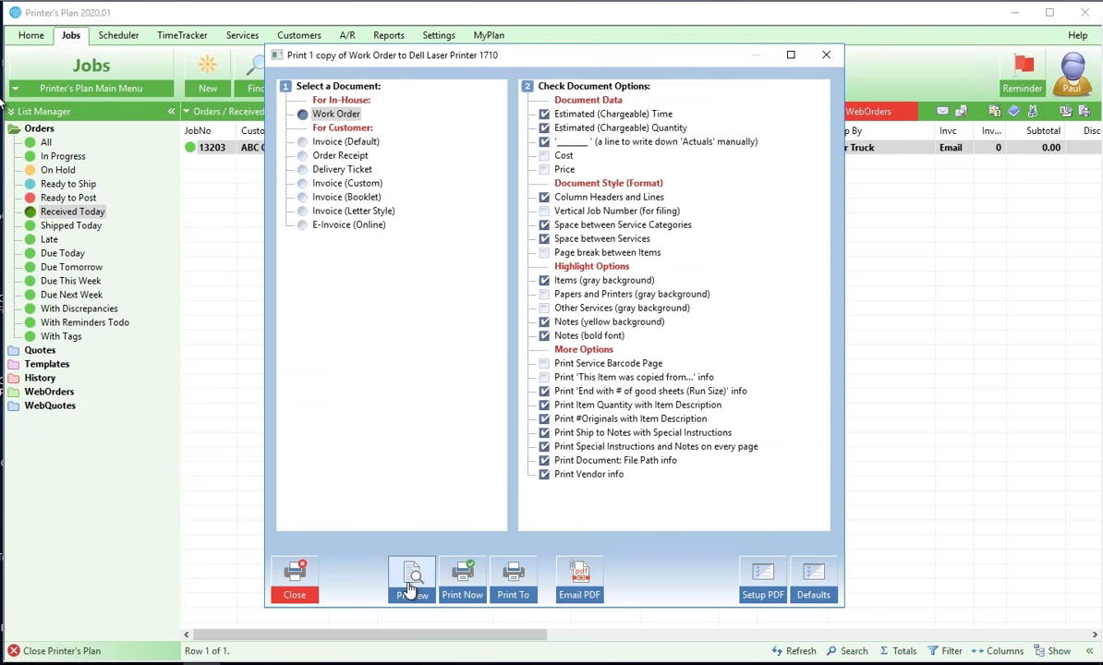
click(411, 590)
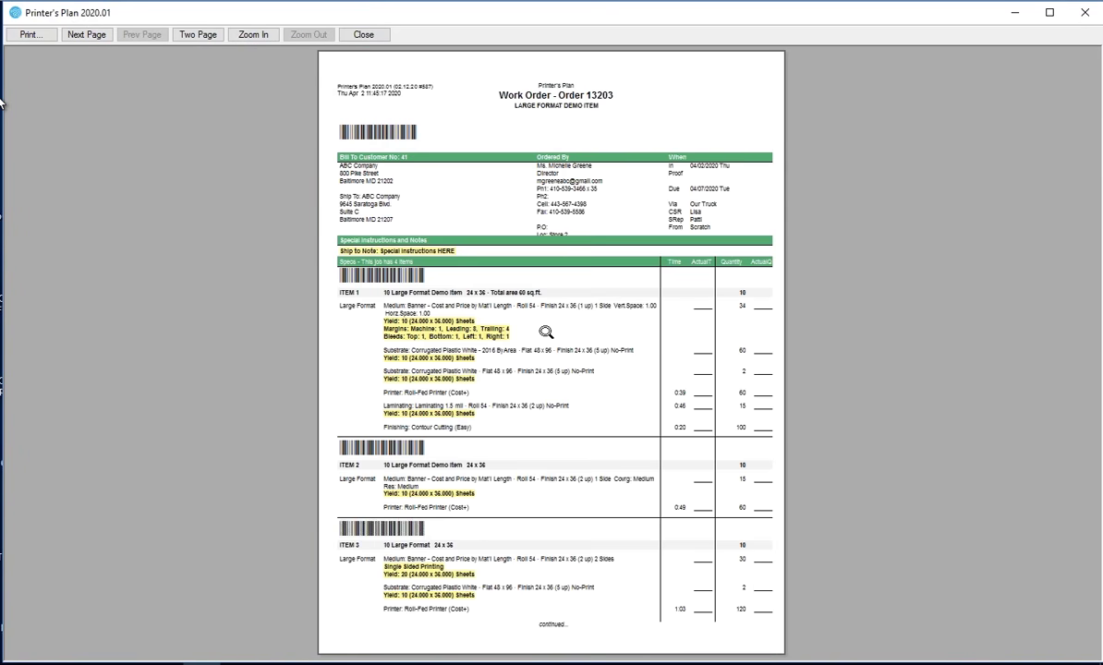
click(518, 311)
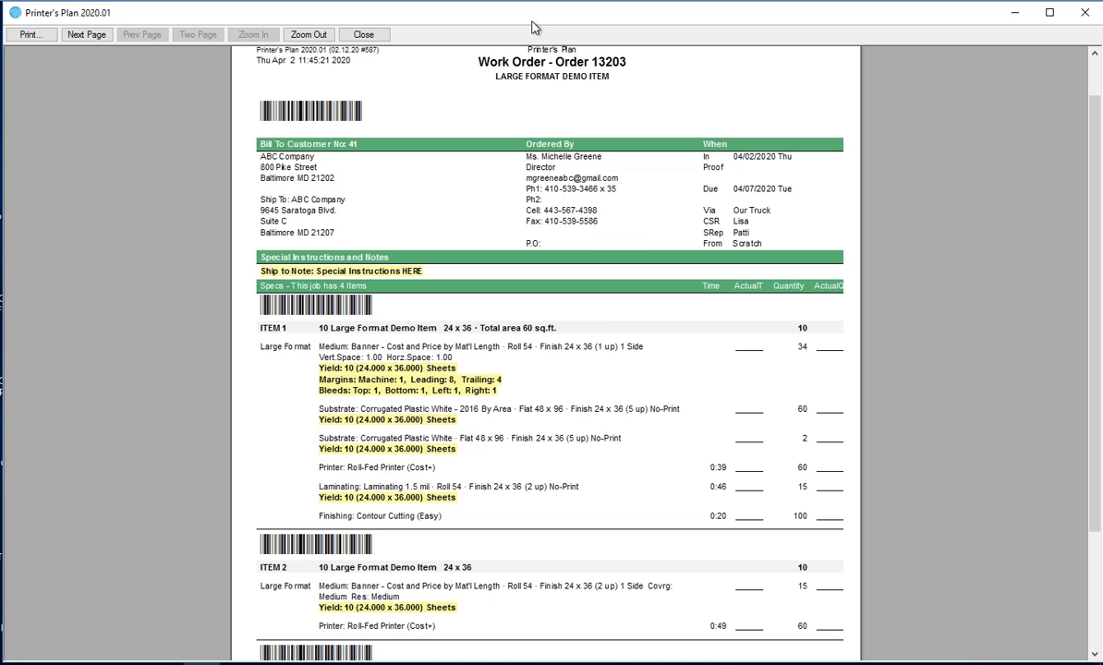
key(Escape)
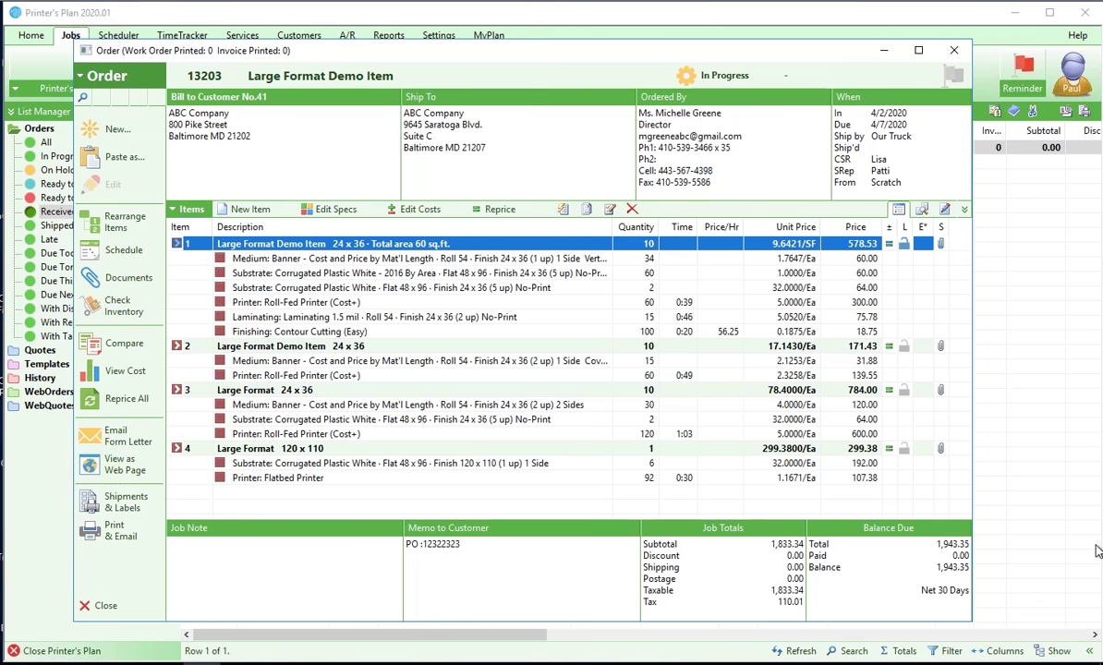
click(95, 615)
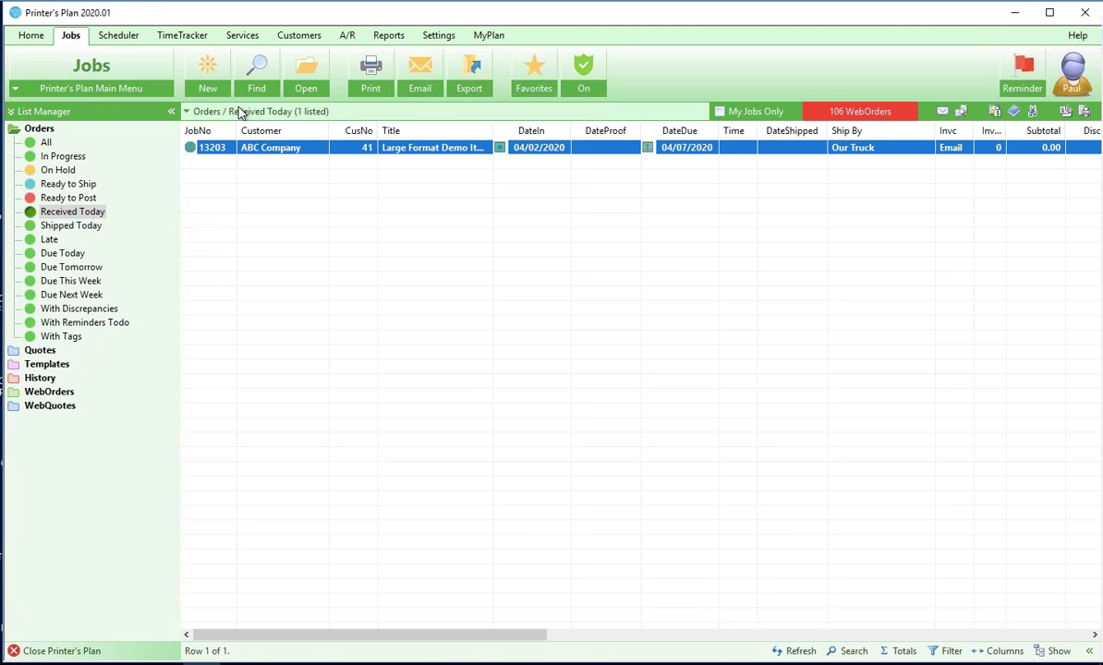
Create a new quote for the regular customer ABC Company and proceed to its item specs.
click(209, 83)
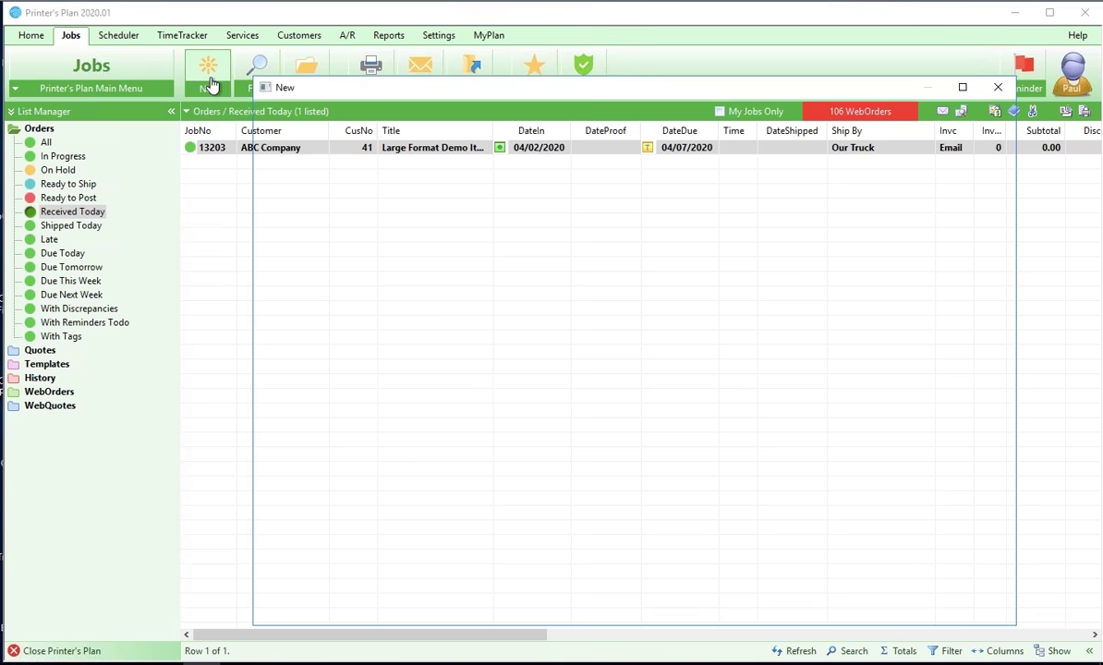
click(359, 288)
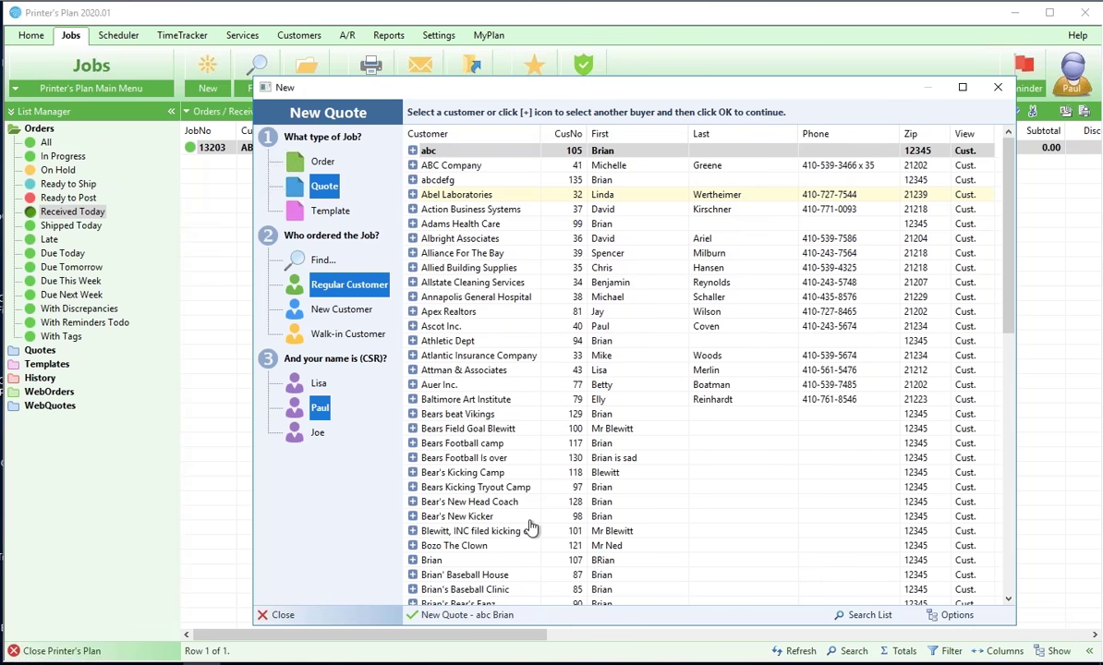
key(Down)
click(501, 625)
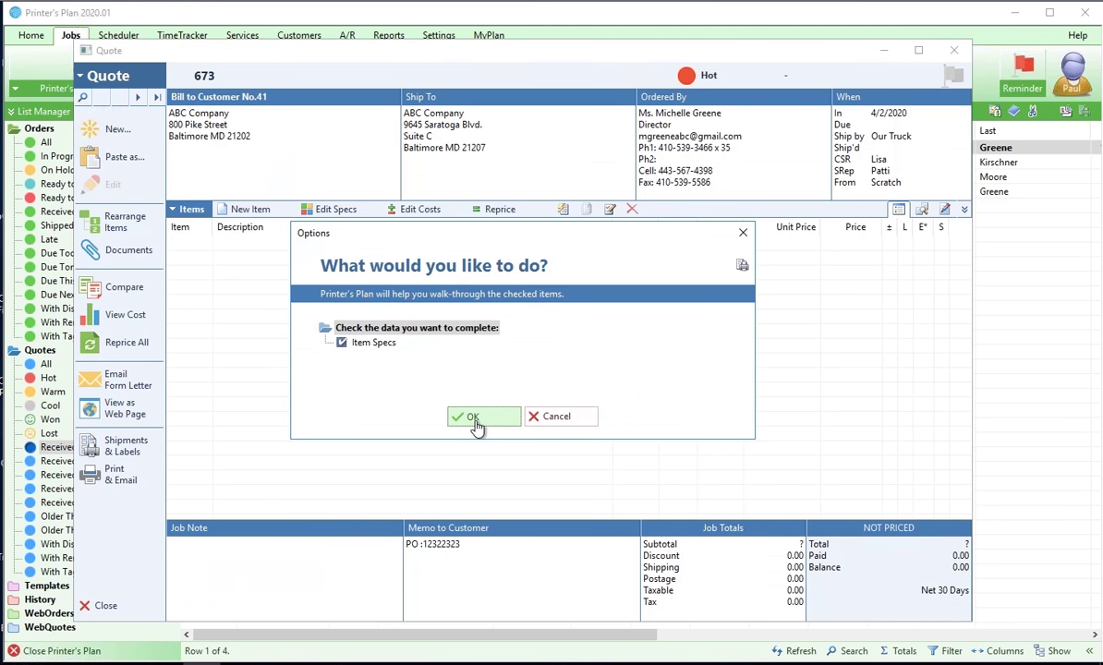
click(473, 419)
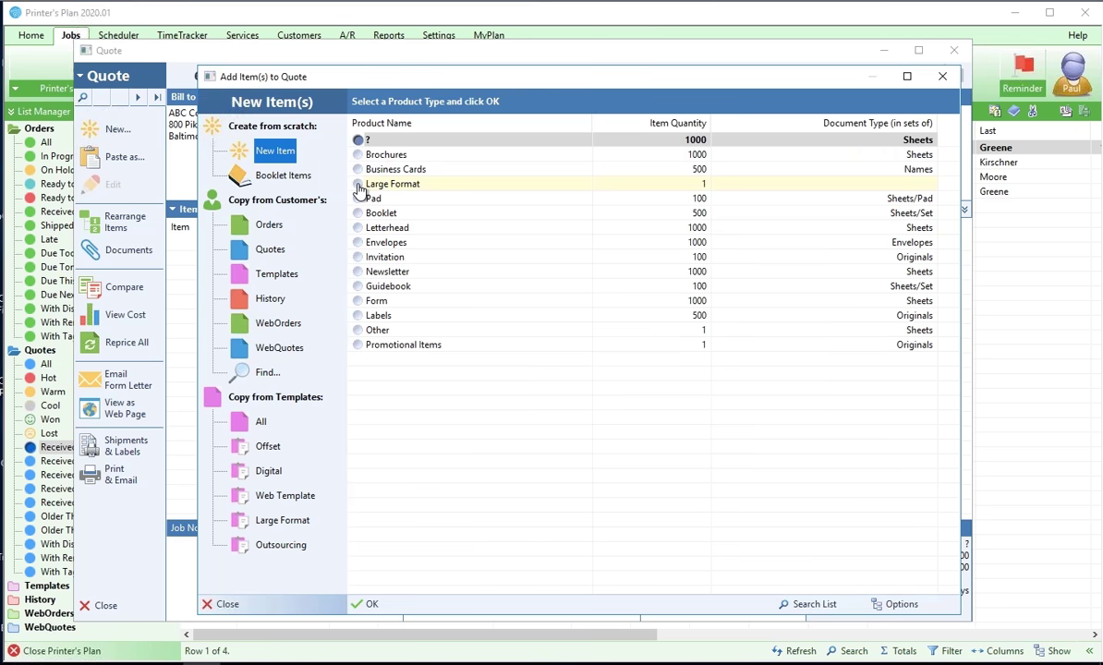
Add a new Large Format item to the quote with quantity 3 and size 24 x 36.
click(359, 186)
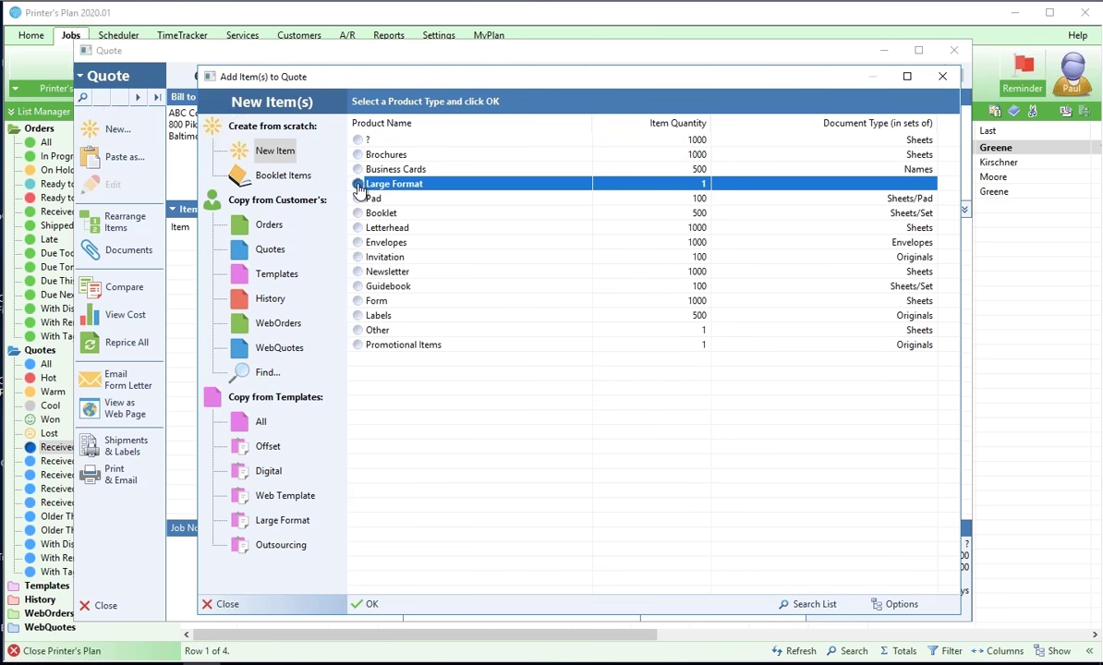
click(393, 609)
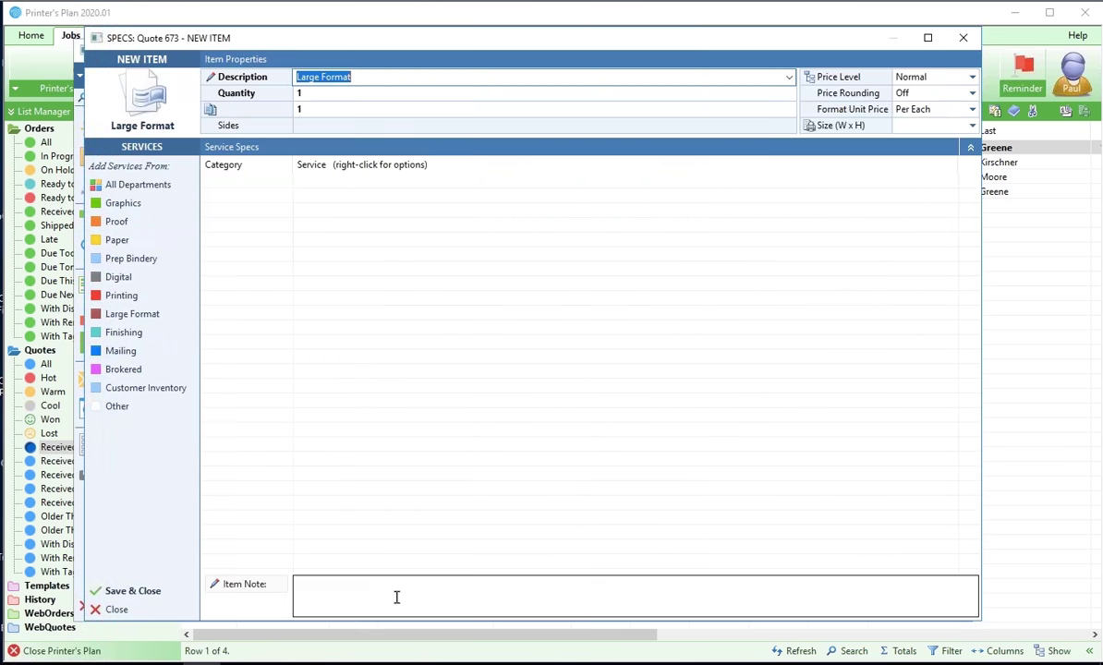
click(309, 94)
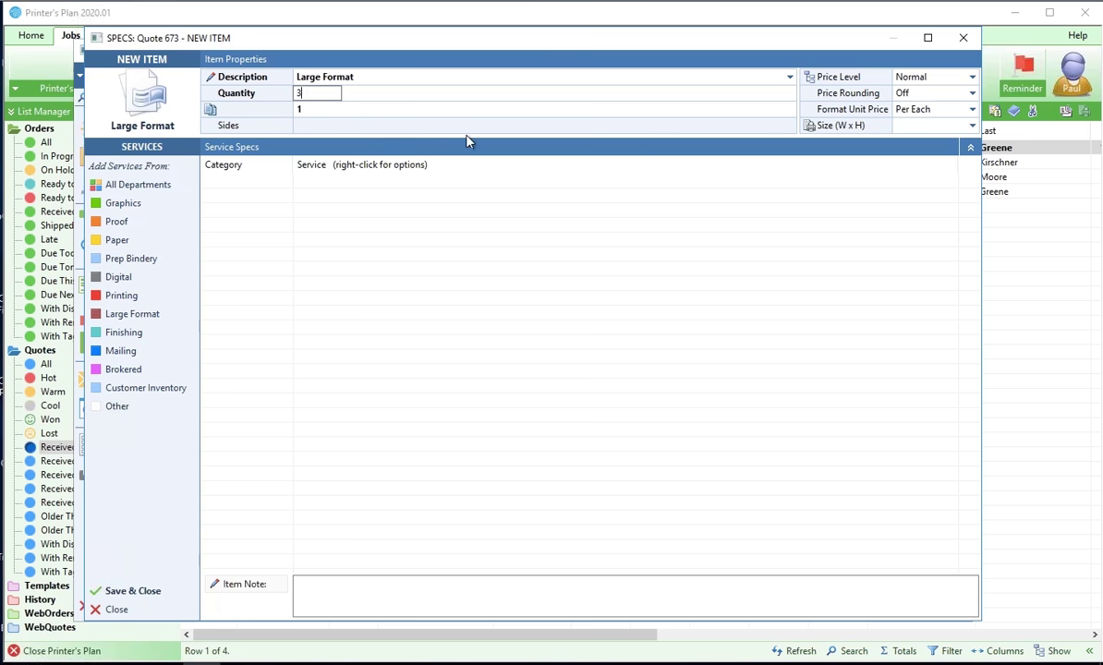
click(919, 126)
text(24 x 36)
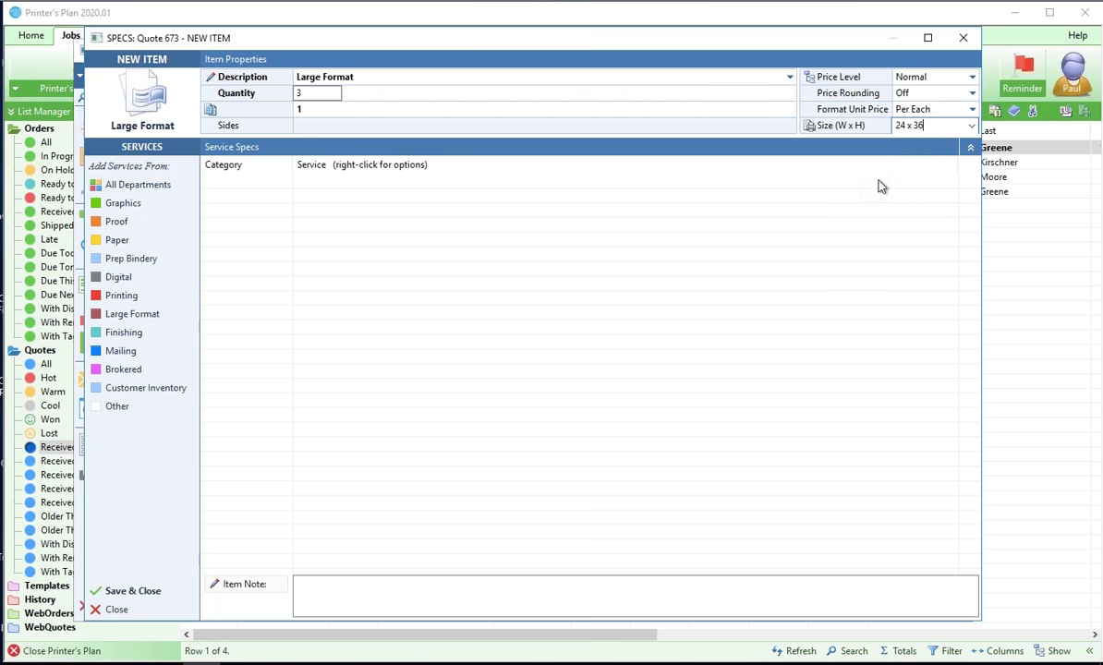
Add the RIP File For Printer prep service from the Large Format department, for 1 file.
click(137, 317)
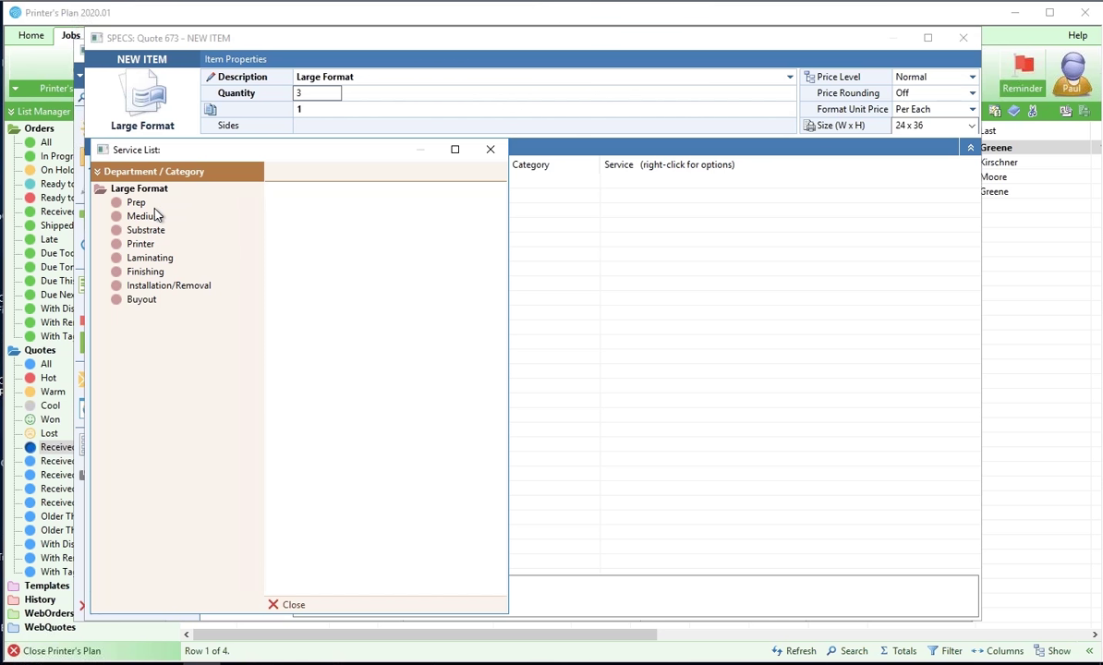
click(135, 205)
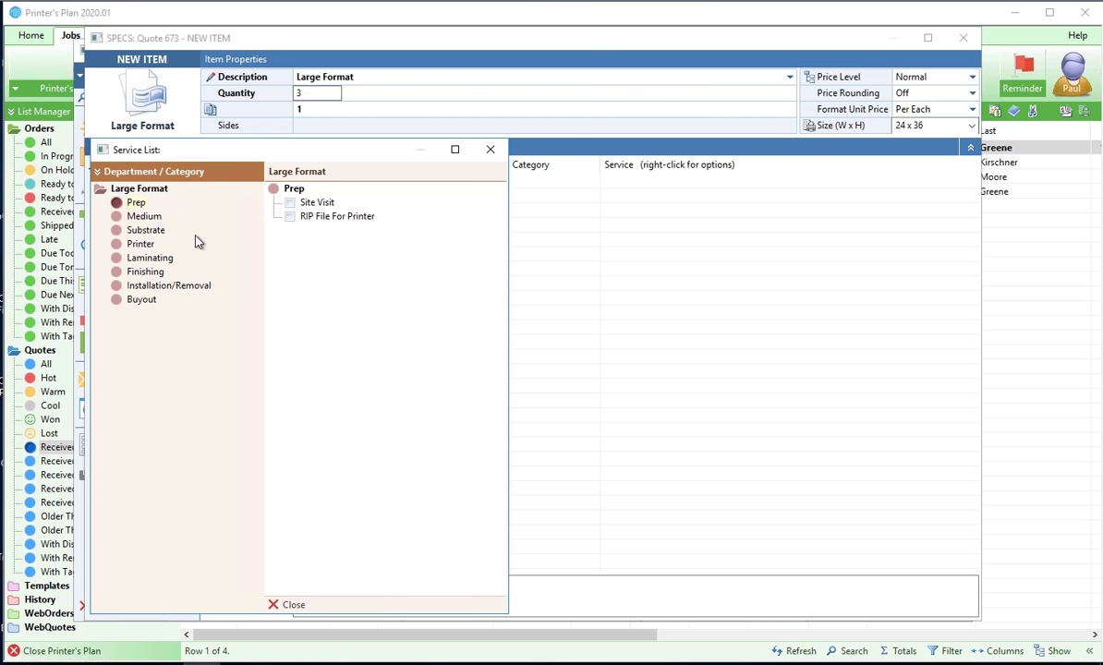
click(289, 218)
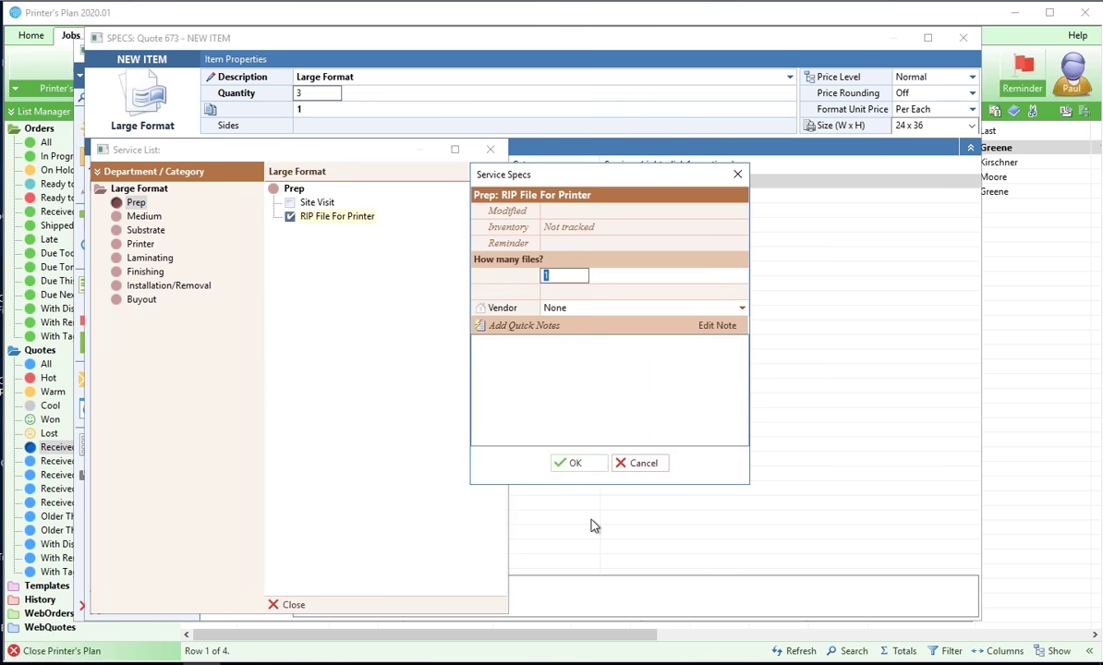
click(573, 464)
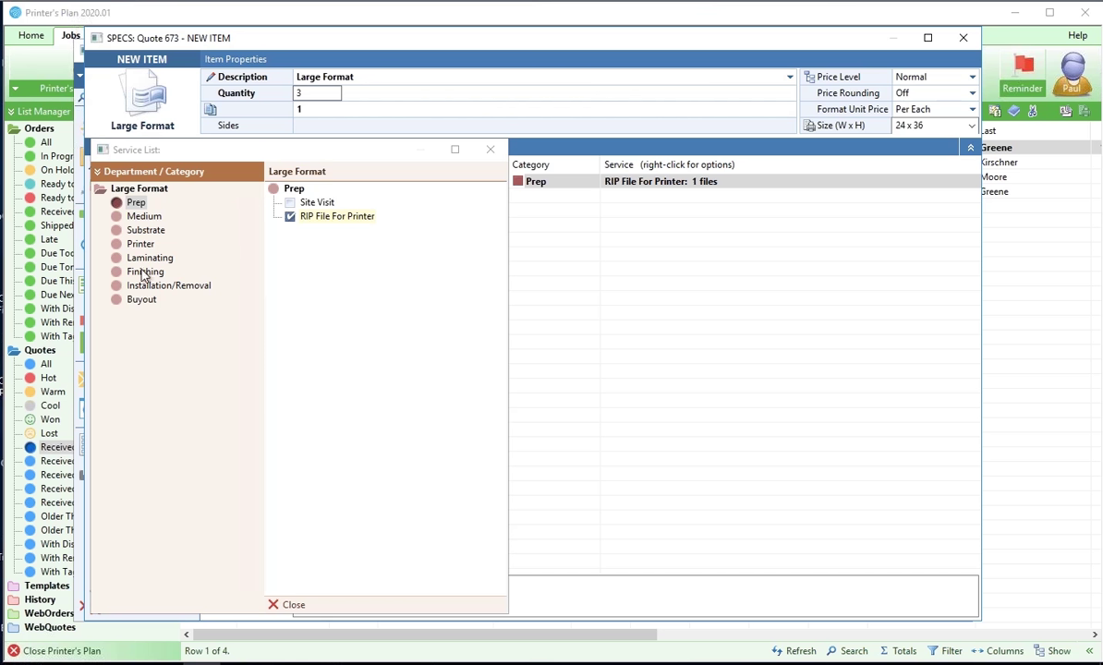
Choose the 54-inch roll Vinyl - $3 per sq. ft. as the medium for the 24 x 36 item.
click(142, 218)
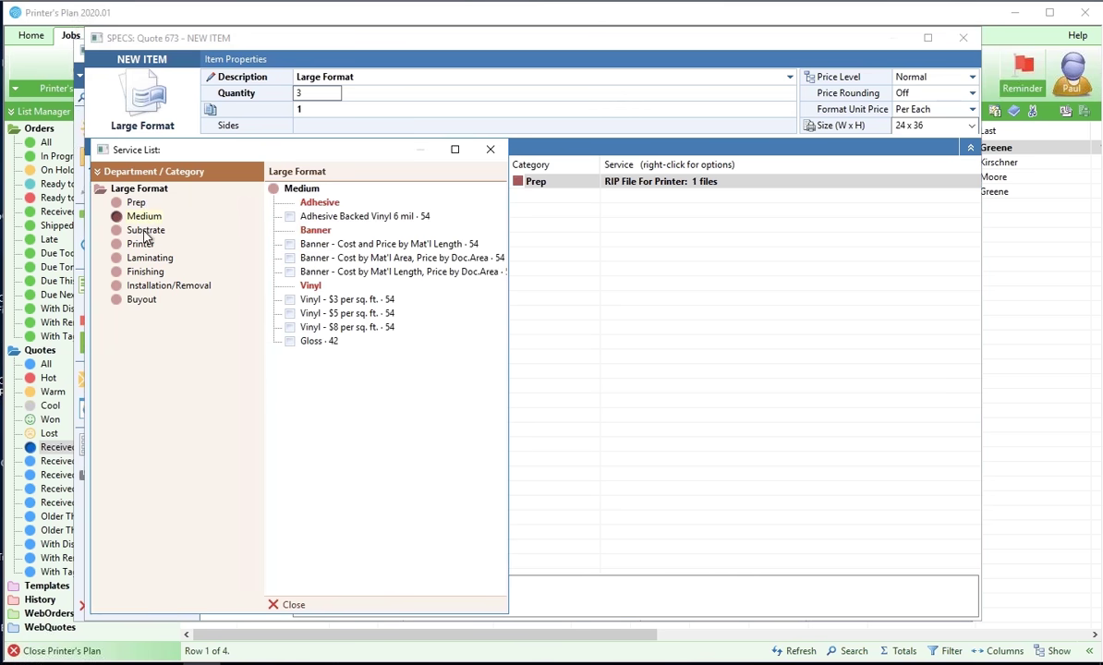
click(145, 231)
click(143, 217)
click(290, 299)
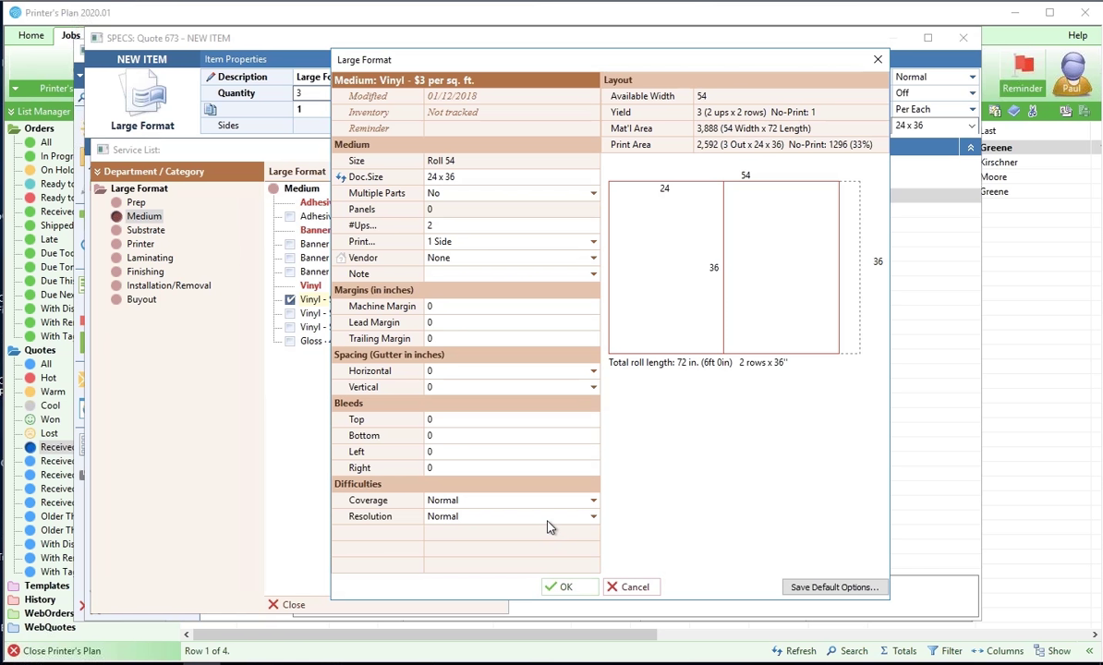
Set the vinyl's top, bottom, left and right bleeds to 1 inch each.
click(449, 421)
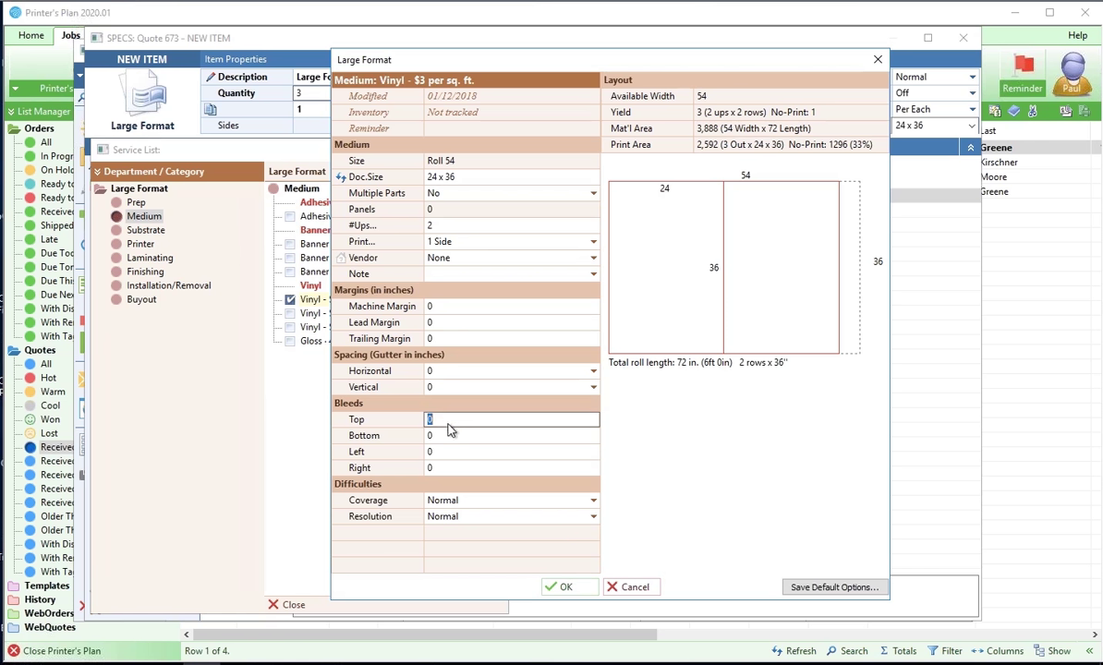
text(1)
key(Tab)
text(1)
key(Tab)
text(1)
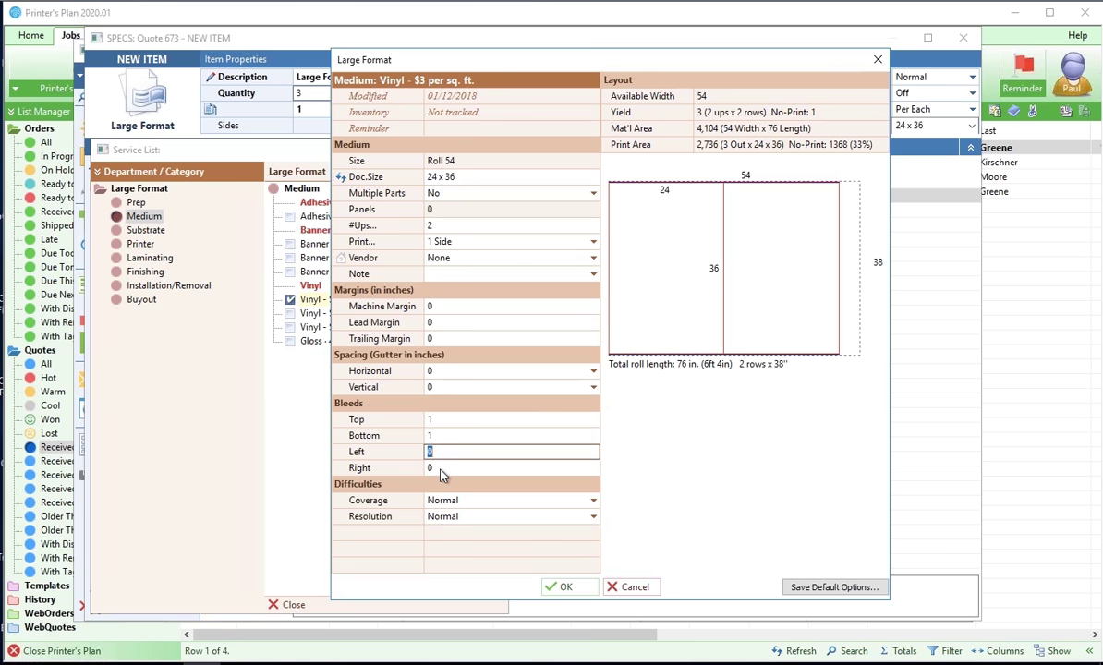
key(Tab)
text(1)
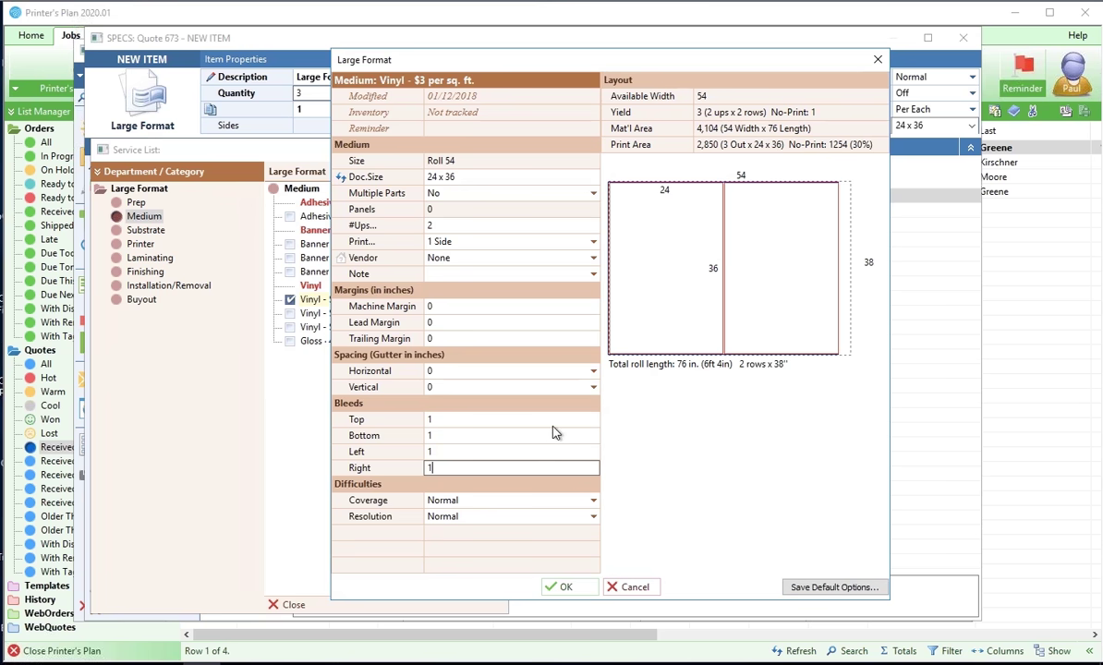
click(432, 421)
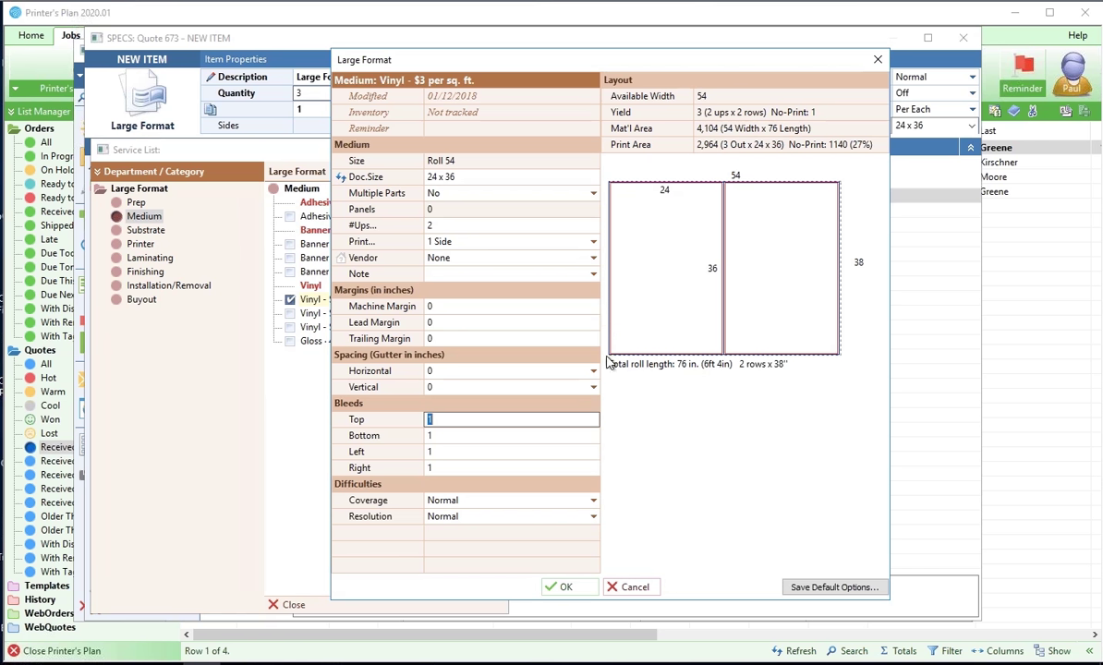
Set the vinyl's horizontal and vertical gutter spacing to 1.00 inch and accept the medium specs.
click(478, 371)
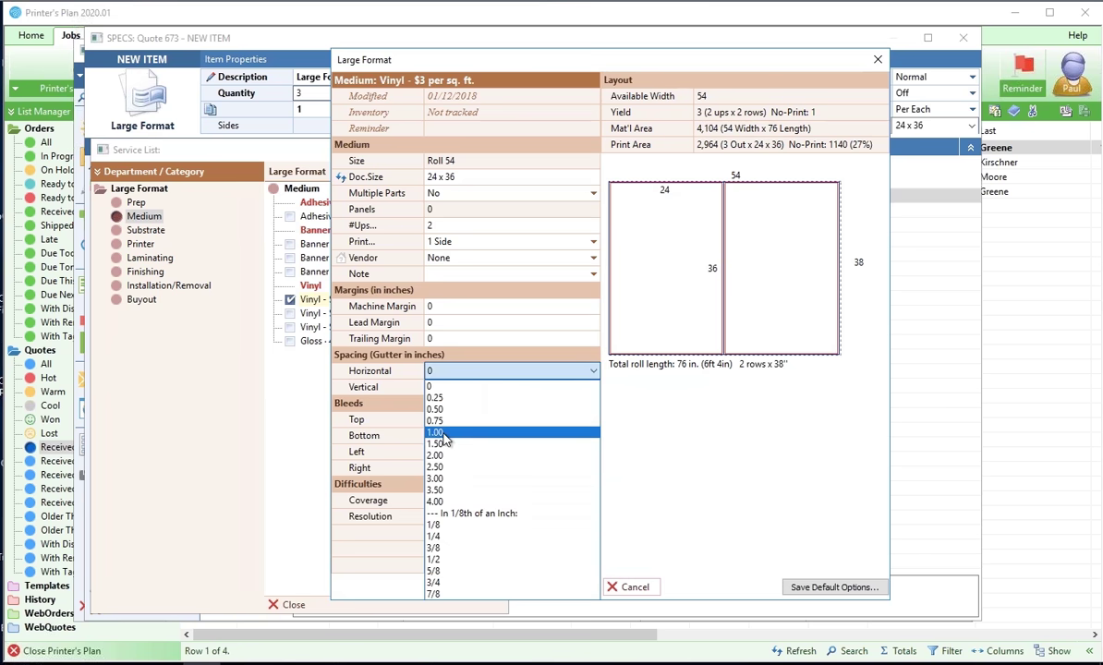
click(437, 432)
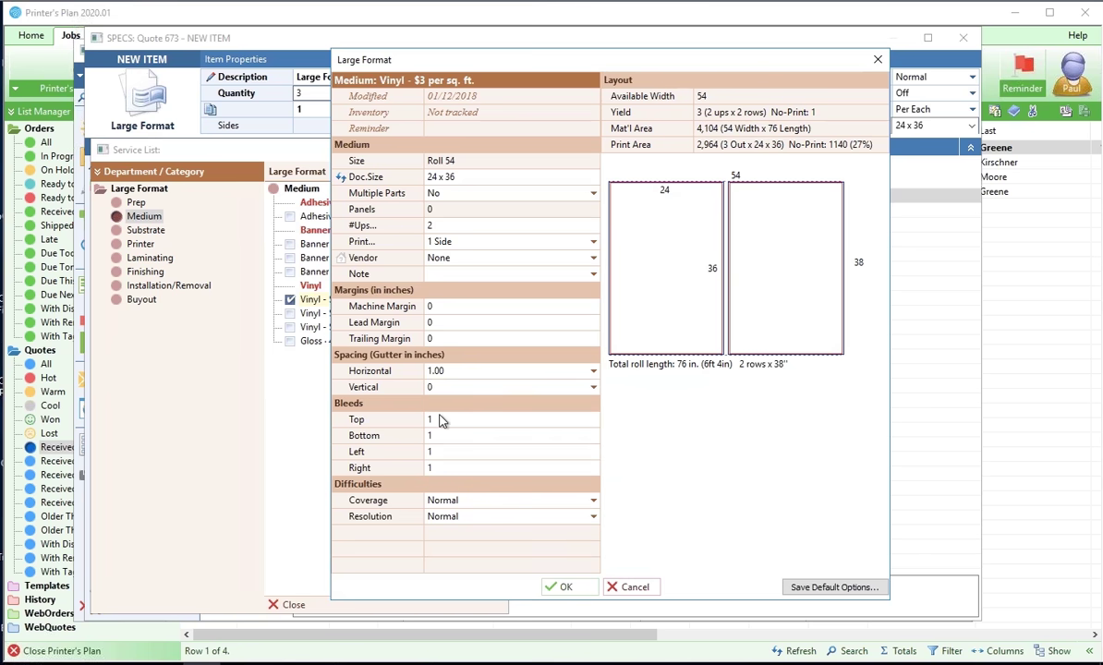
click(434, 387)
click(436, 450)
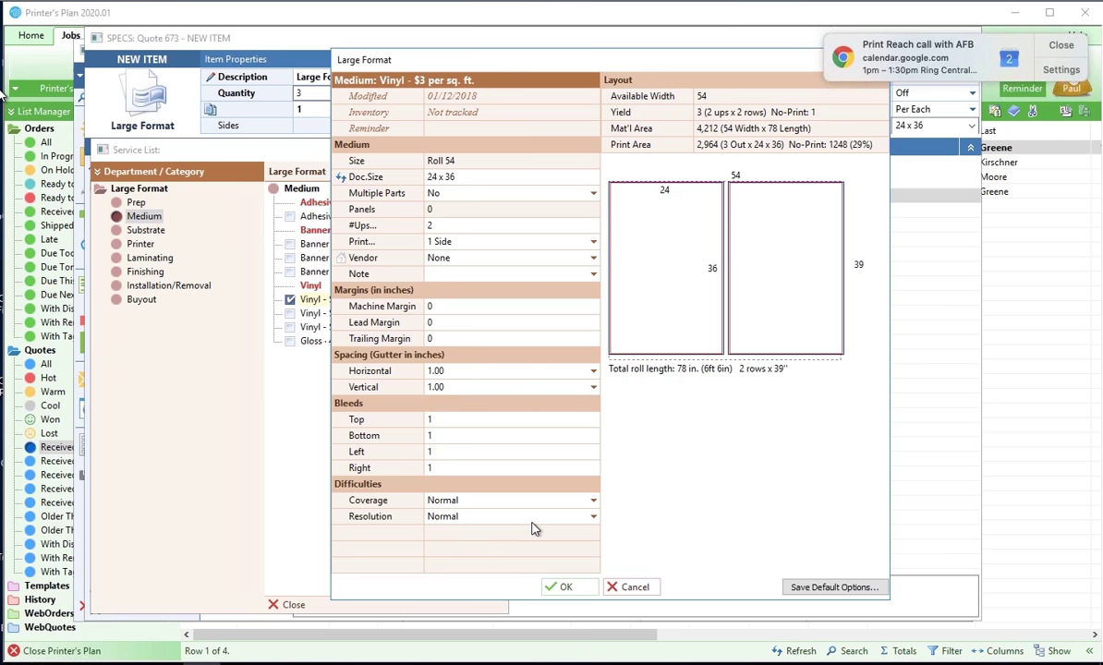
click(1060, 44)
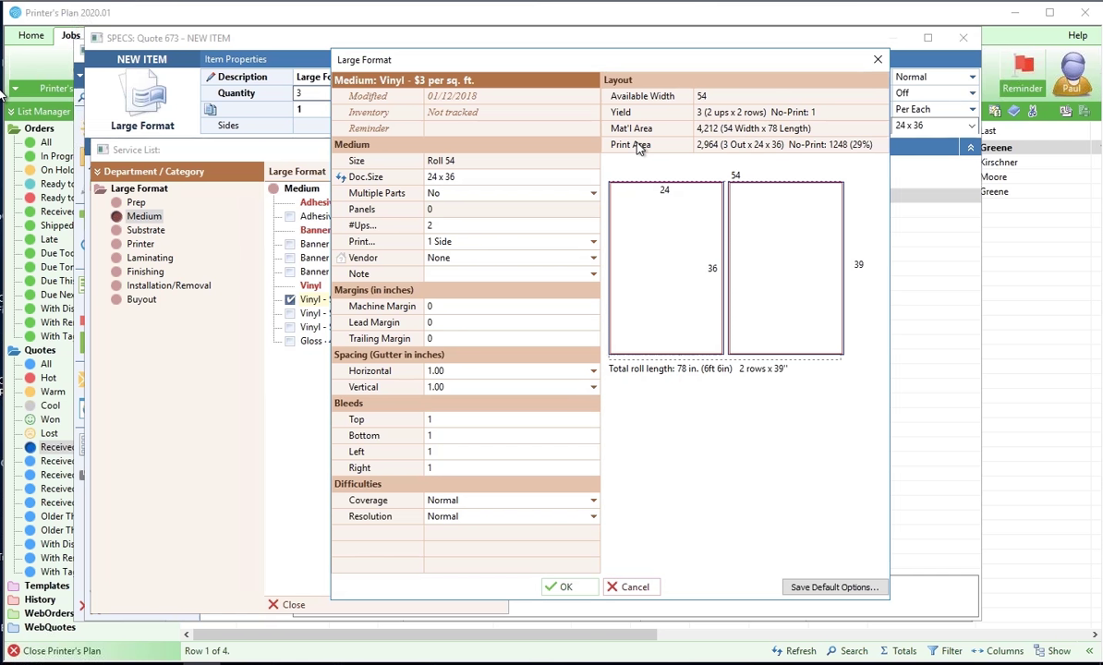
click(565, 590)
Add the Roll-Fed Printer (Cost+) service to the item and look over the laminating options.
click(138, 245)
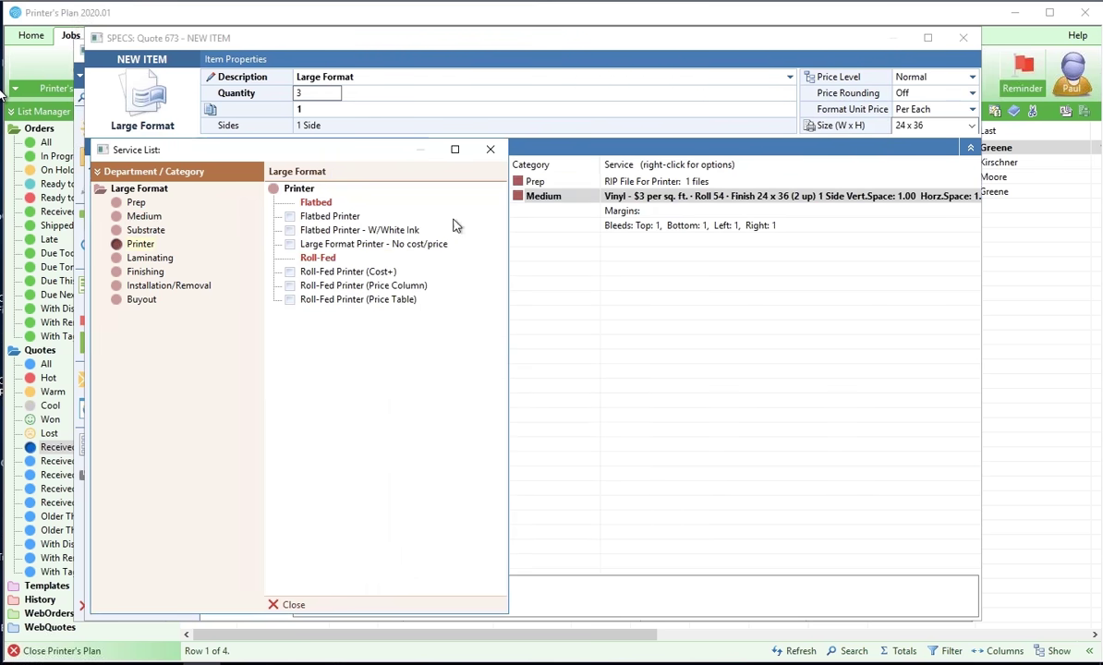
click(291, 271)
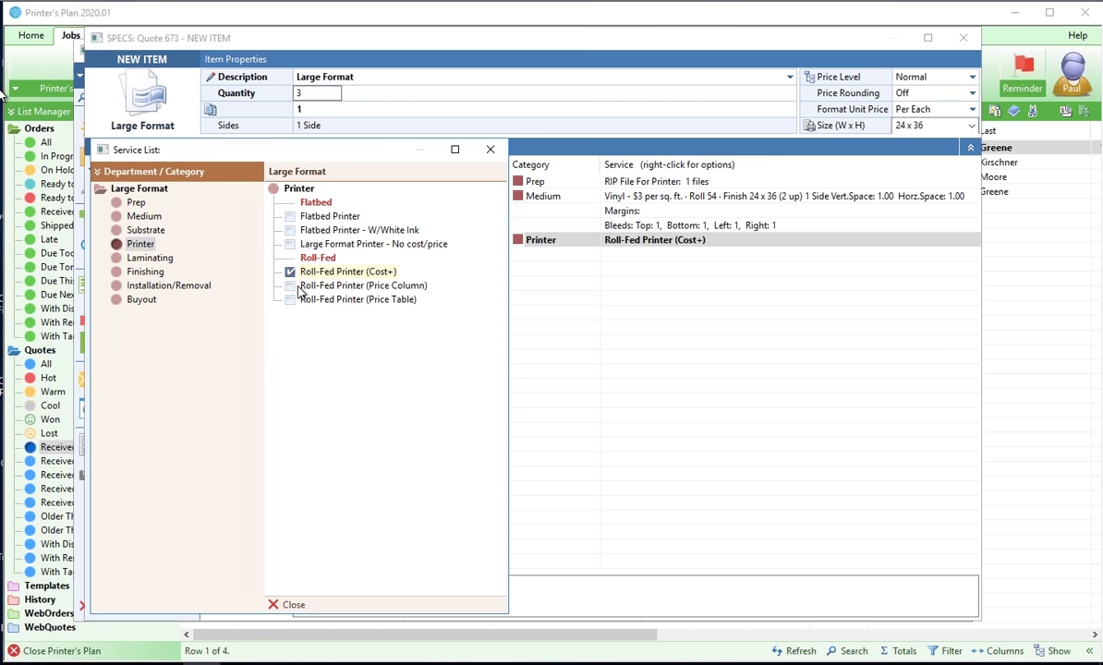
click(146, 257)
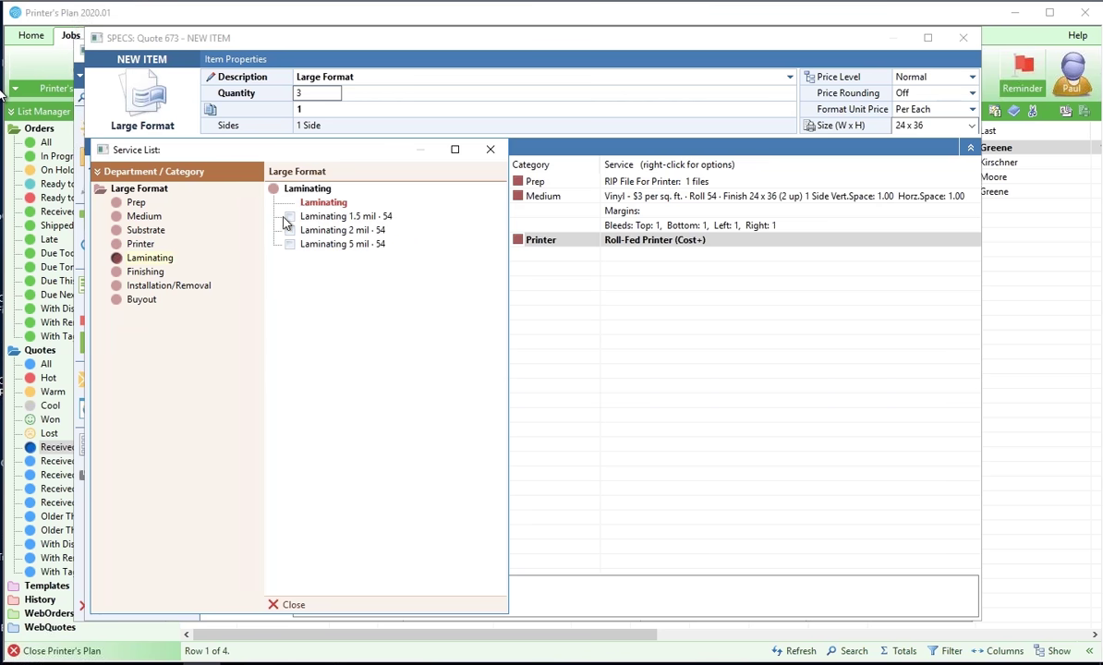
Add the 3/16" Foam Board 36 x 48 as the substrate, keeping its default No-Print specs.
click(141, 231)
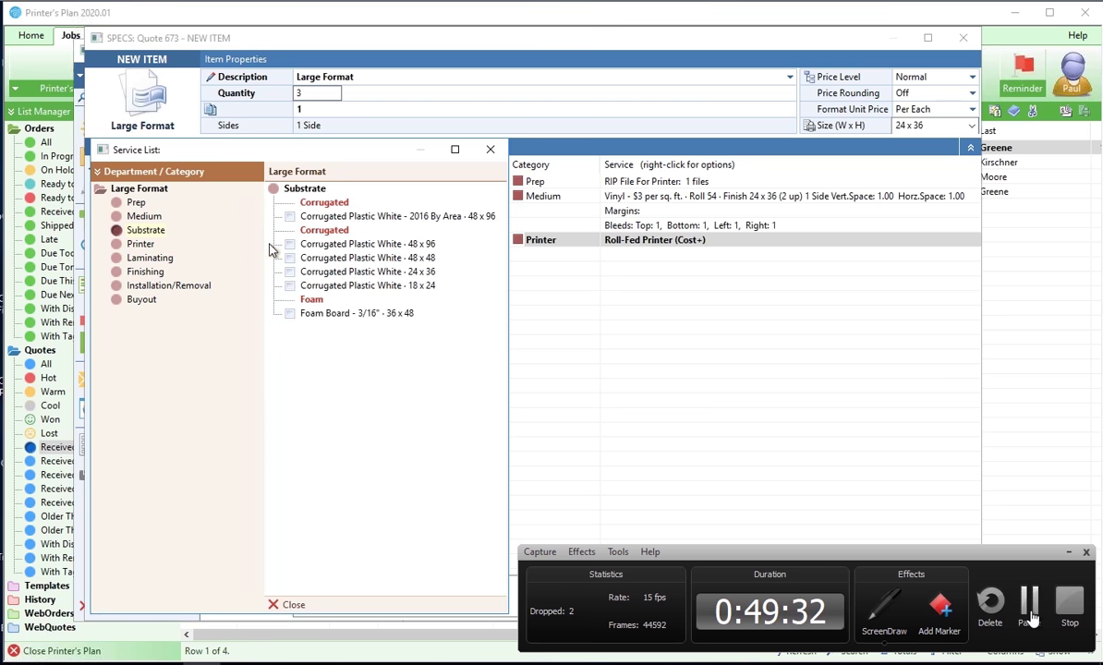
click(290, 313)
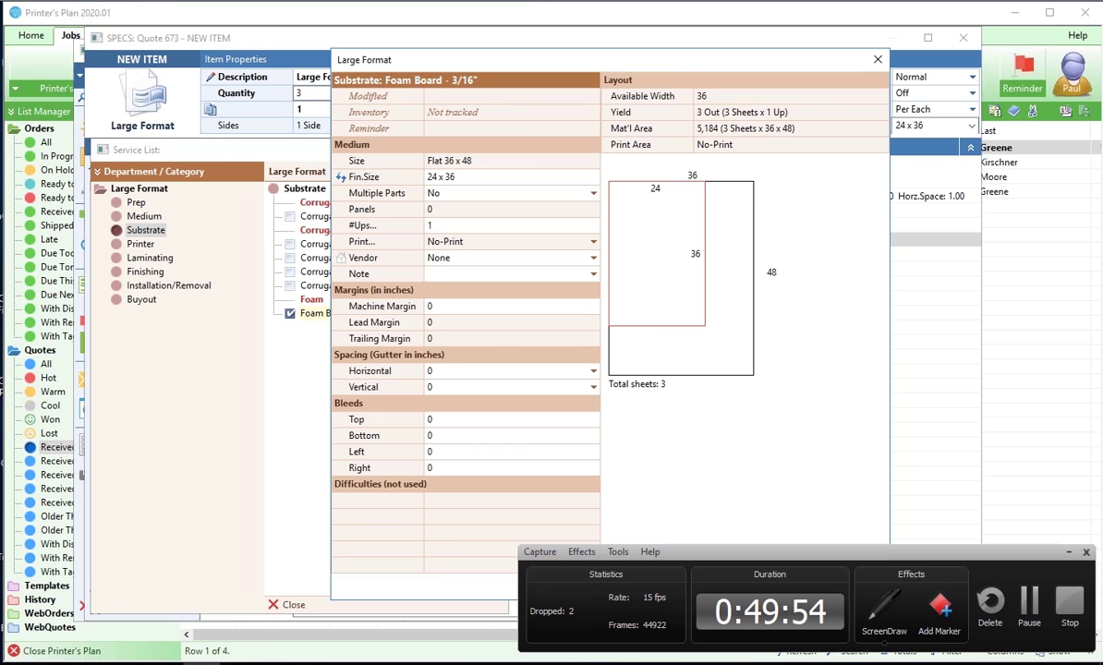
key(Return)
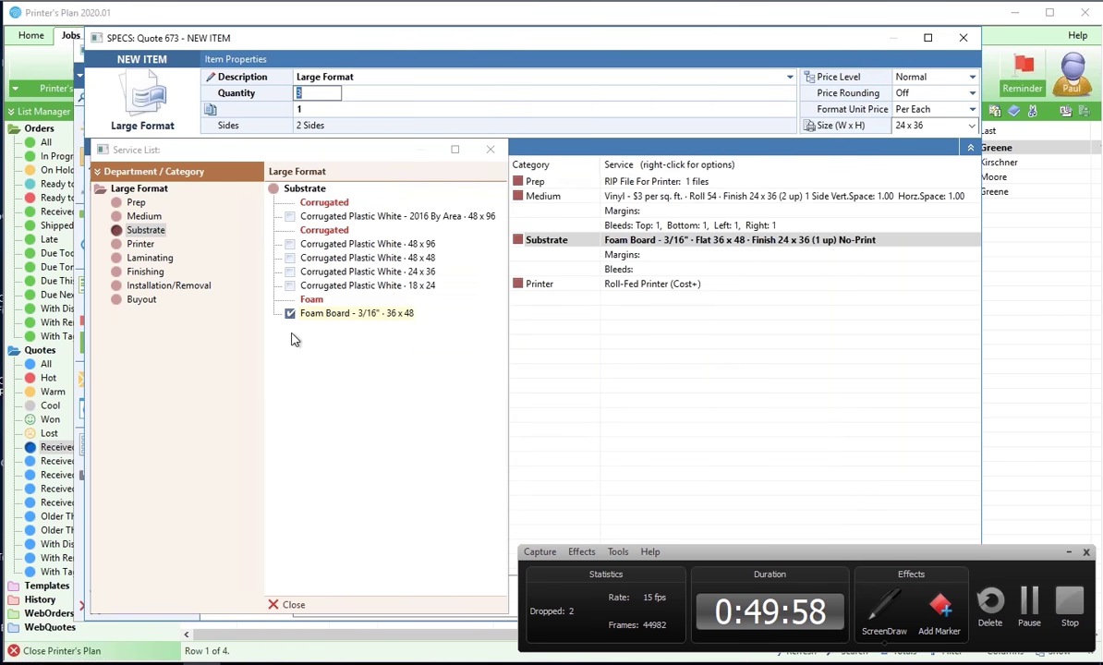
Look over the finishing services without adding any, and save the Large Format item to the quote.
click(145, 272)
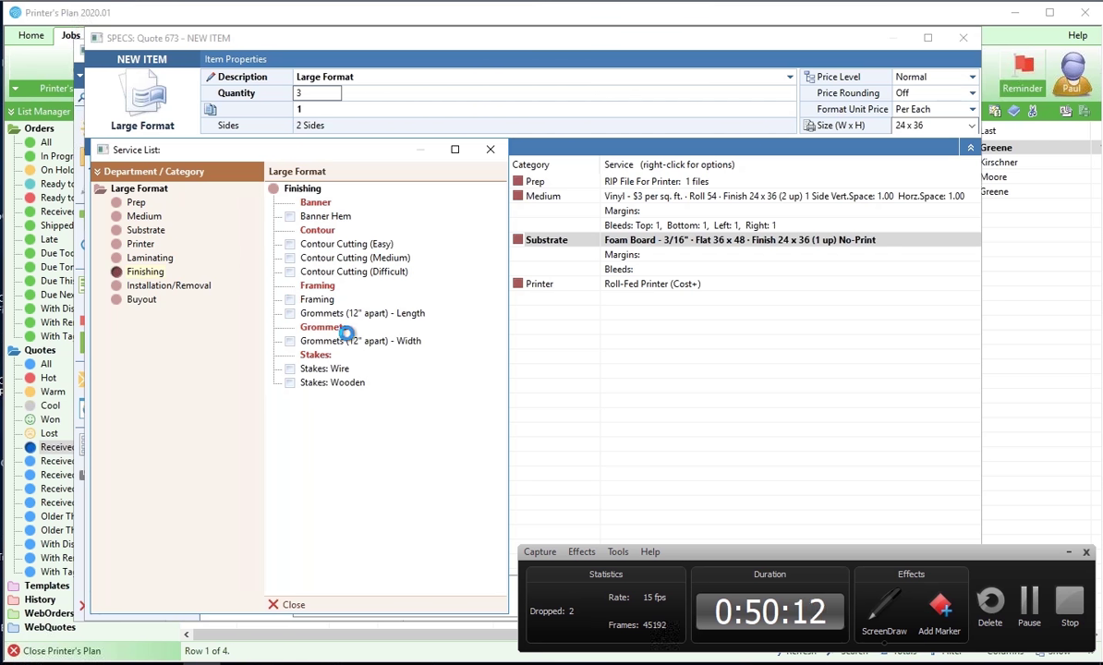
click(308, 608)
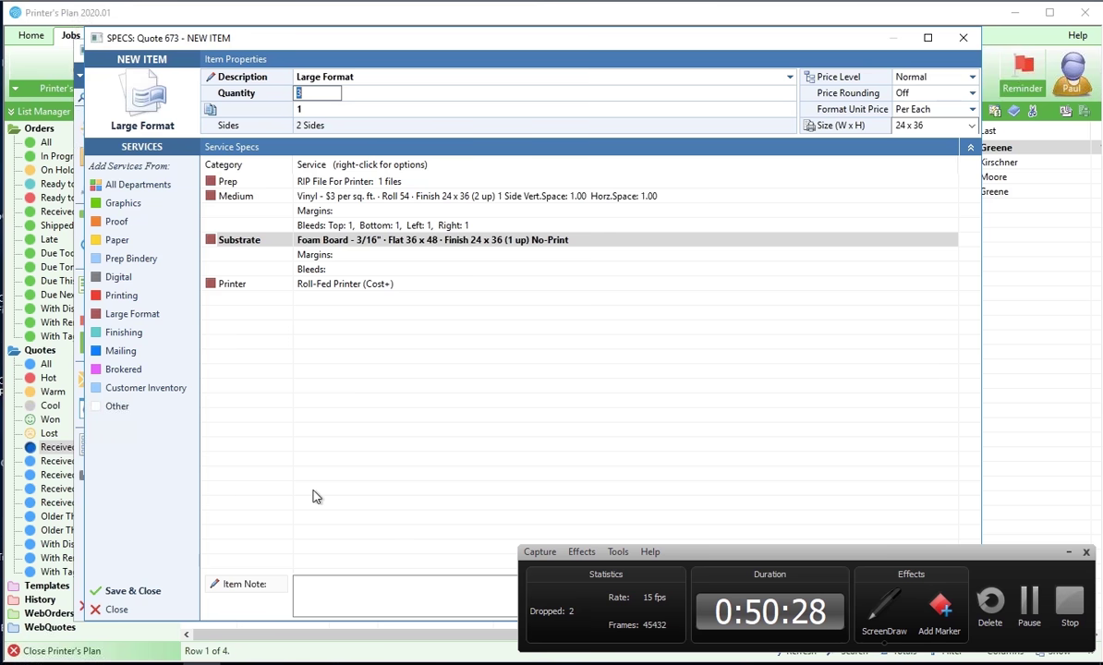
click(160, 593)
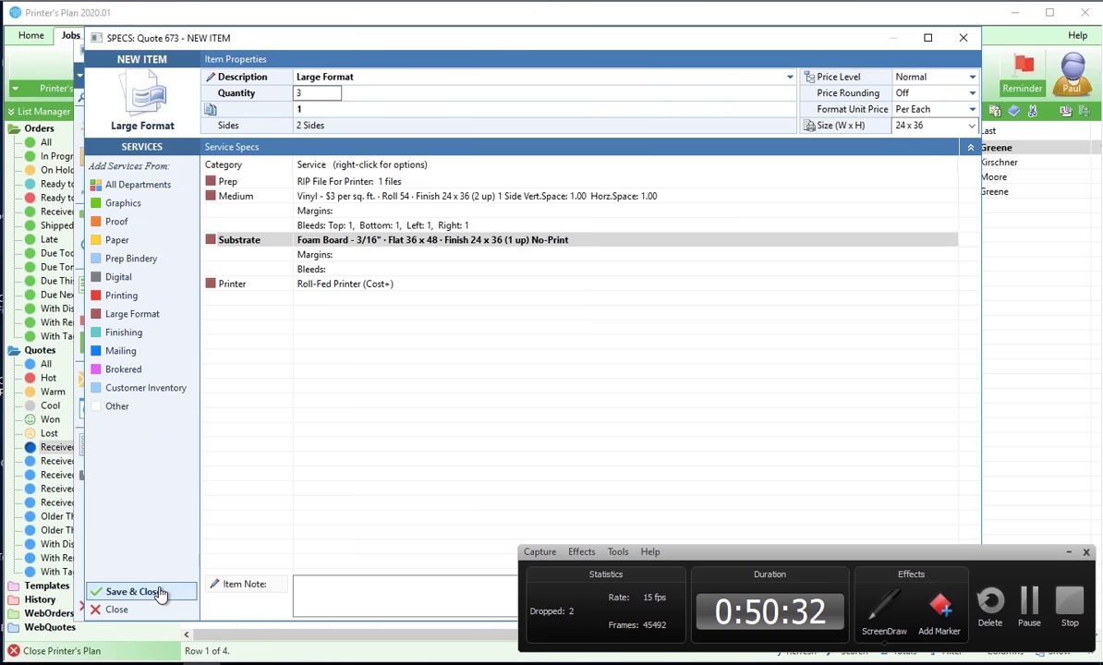